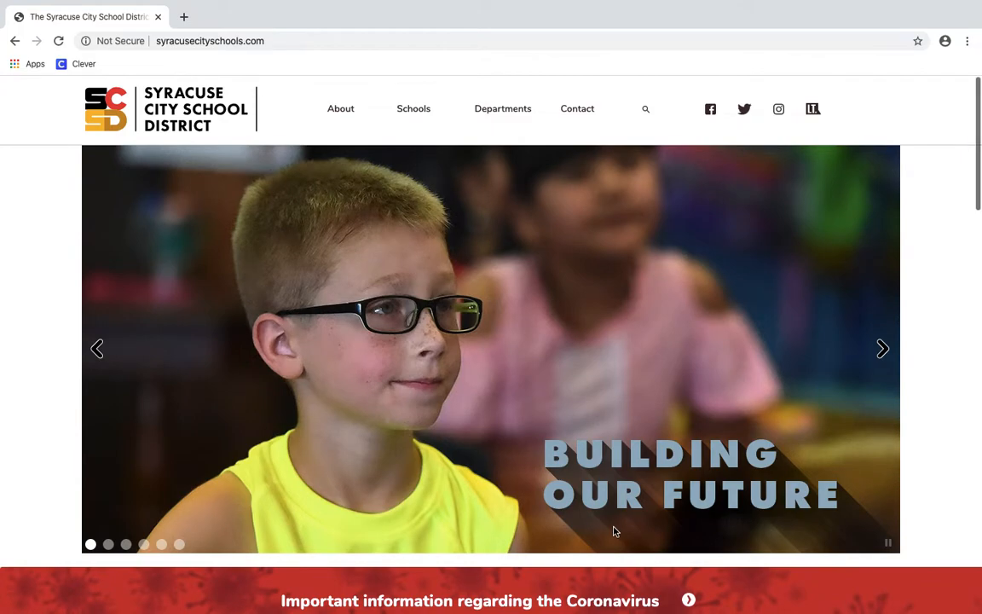
Open the district Library resources tile and follow its Clever link to the Clever login page
{"action": "scroll", "coordinate": [614, 532], "scroll_direction": "down", "scroll_amount": 5}
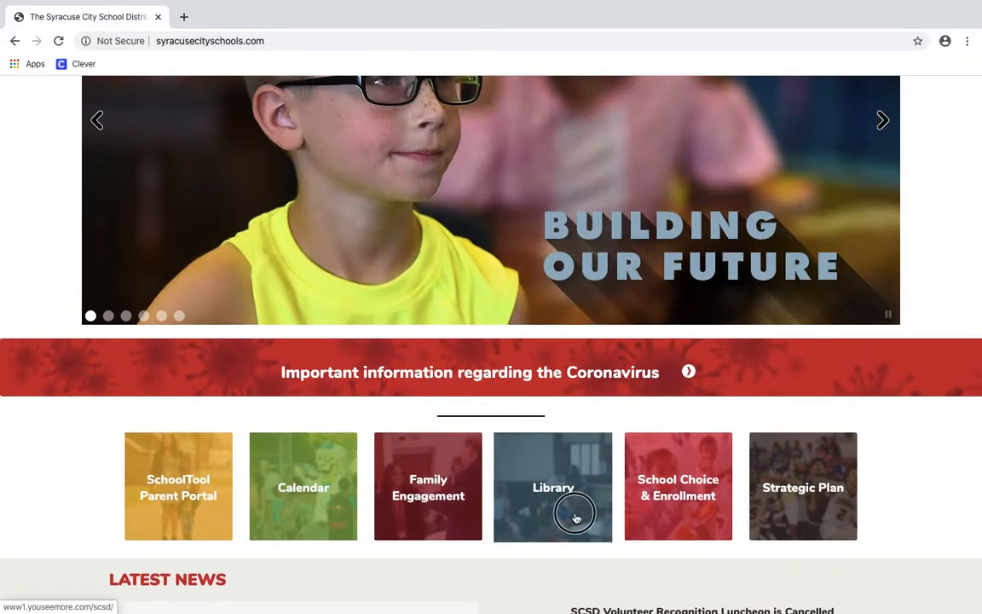
{"action": "left_click", "coordinate": [576, 517]}
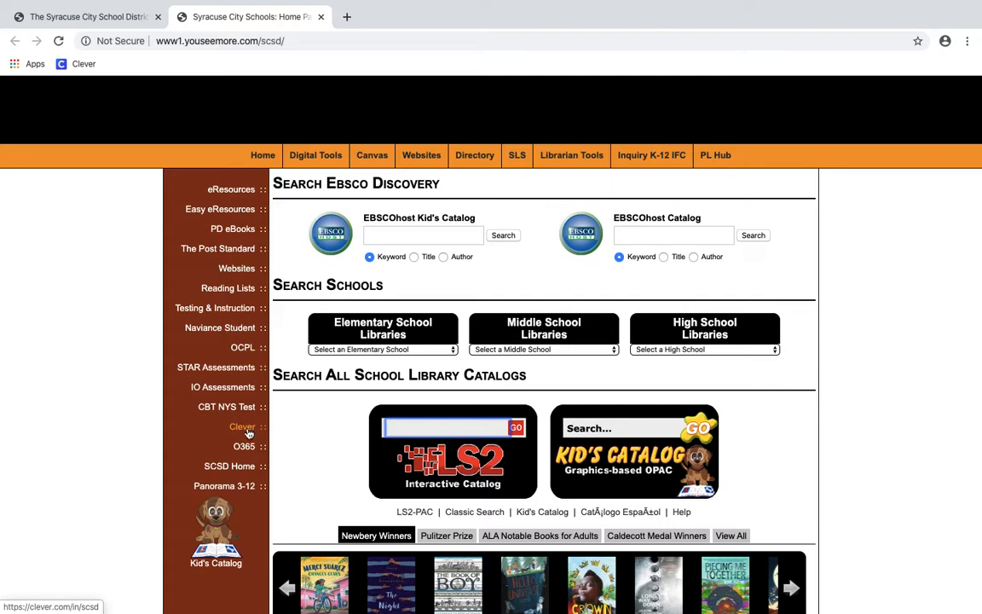
{"action": "left_click", "coordinate": [246, 429]}
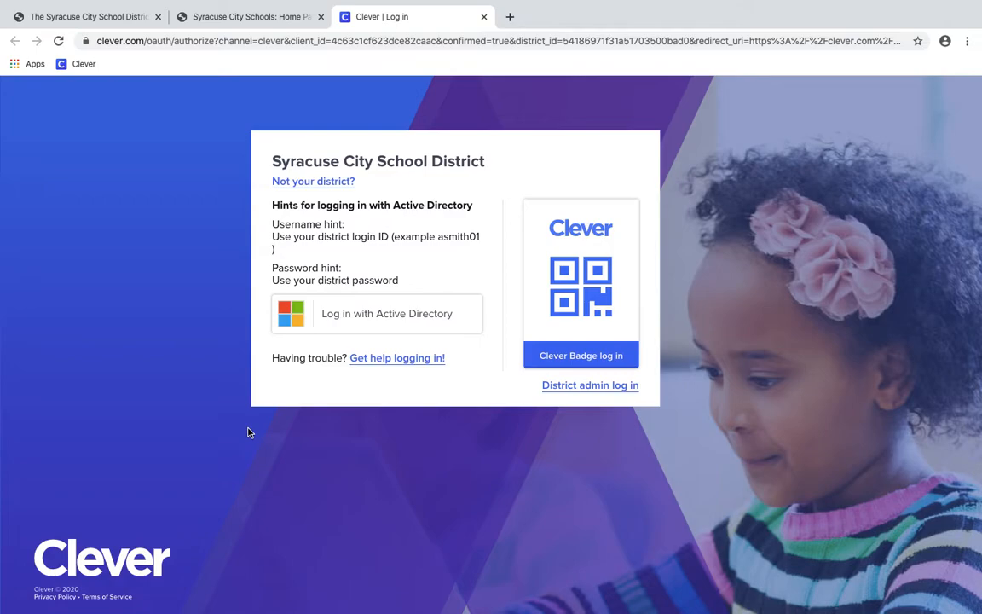
Sign in to Clever with Active Directory and heart Canvas under Instant Login Applications
{"action": "left_click", "coordinate": [323, 331]}
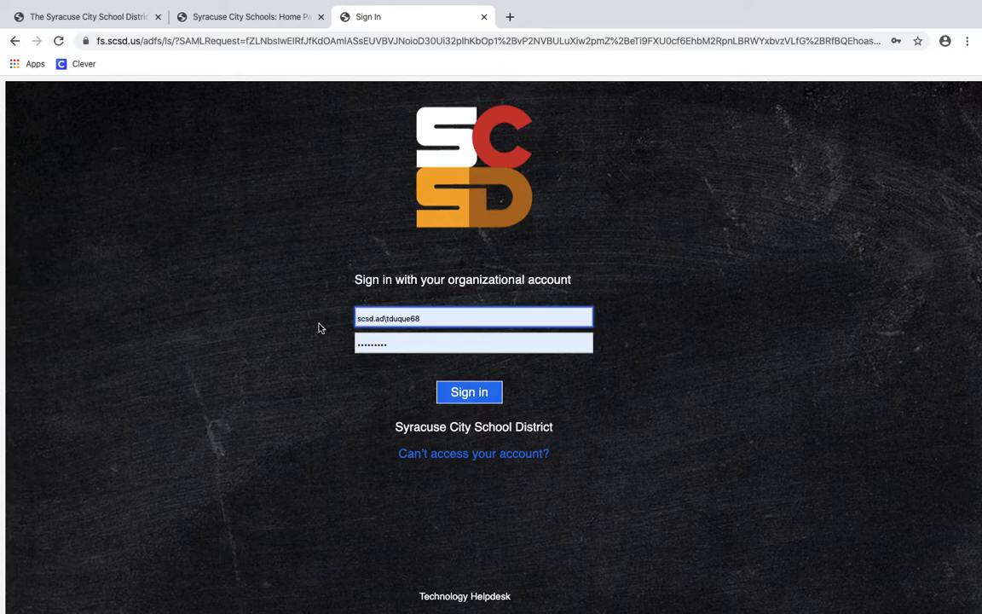
{"action": "left_click", "coordinate": [467, 394]}
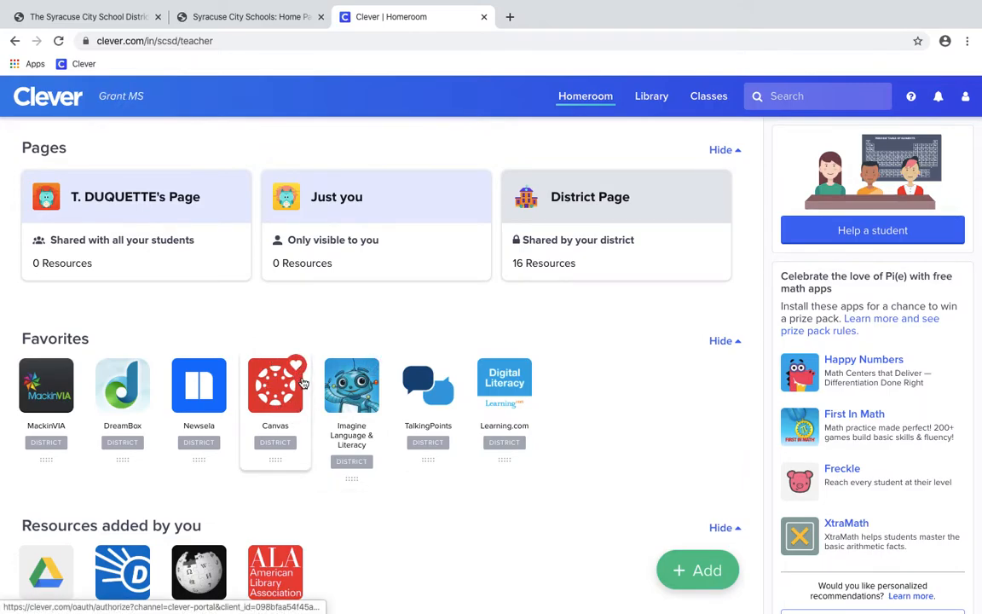
{"action": "scroll", "coordinate": [302, 382], "scroll_direction": "down", "scroll_amount": 1}
{"action": "scroll", "coordinate": [302, 382], "scroll_direction": "down", "scroll_amount": 5}
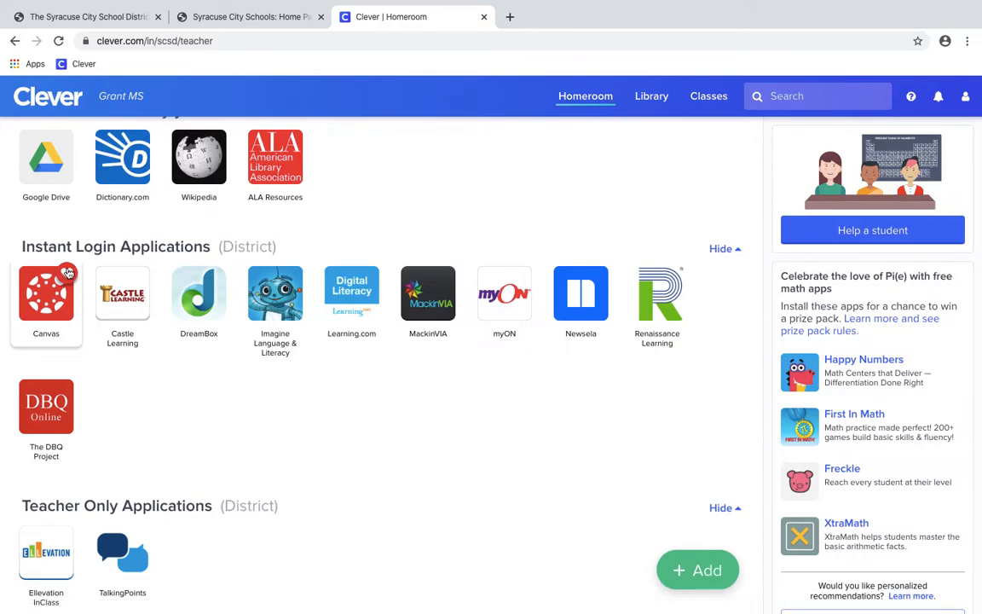
{"action": "left_click", "coordinate": [67, 274]}
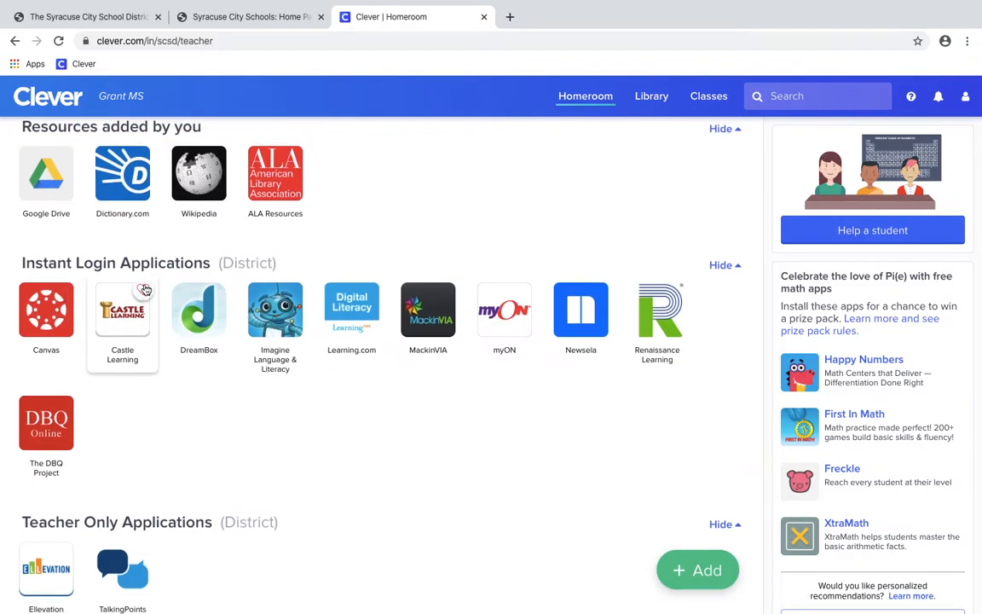
{"action": "scroll", "coordinate": [140, 289], "scroll_direction": "up", "scroll_amount": 5}
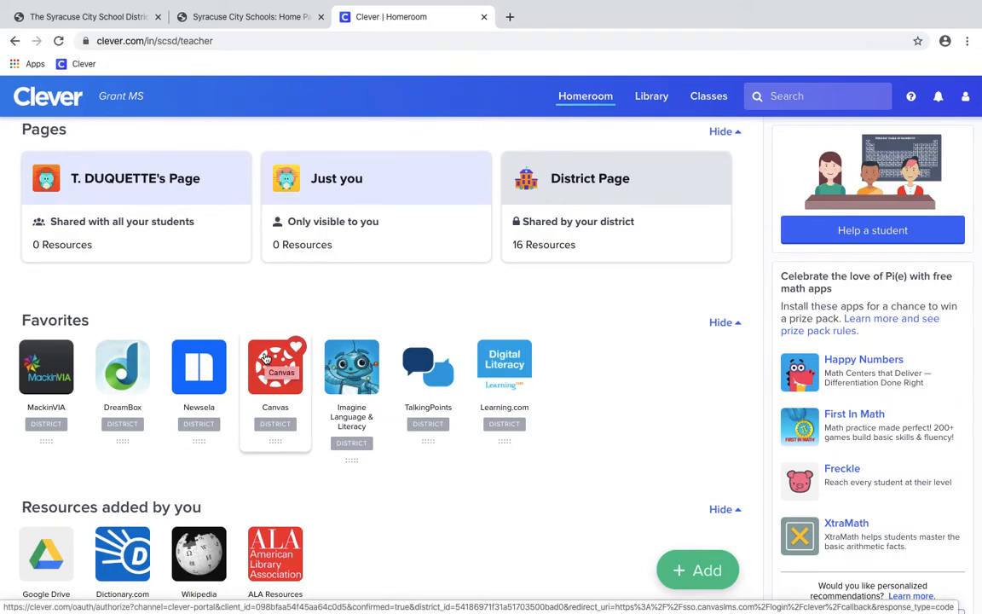
Launch Canvas from the Clever Favorites tile and open the Courses tray
{"action": "left_click", "coordinate": [266, 359]}
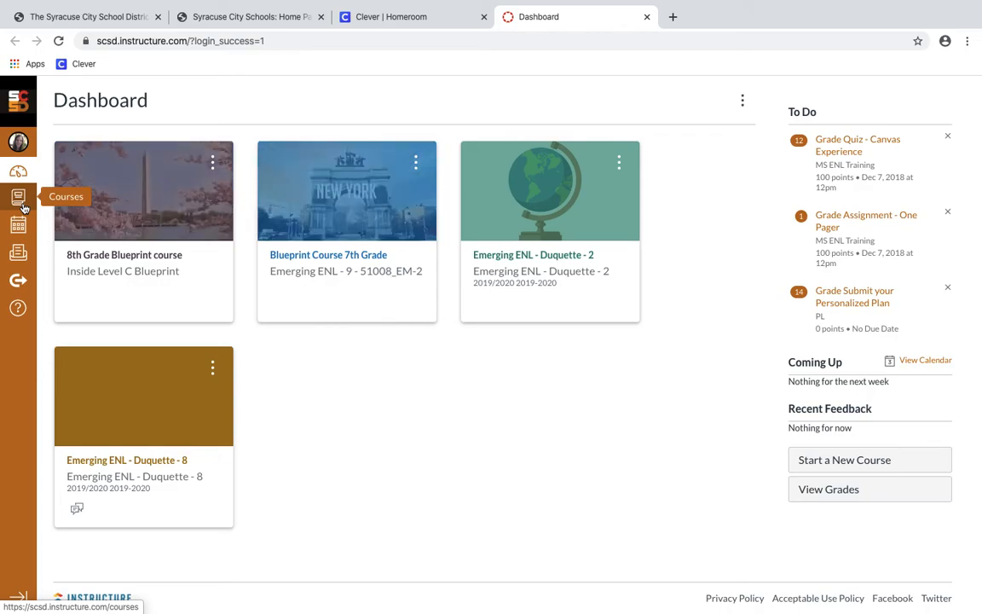
{"action": "left_click", "coordinate": [20, 201]}
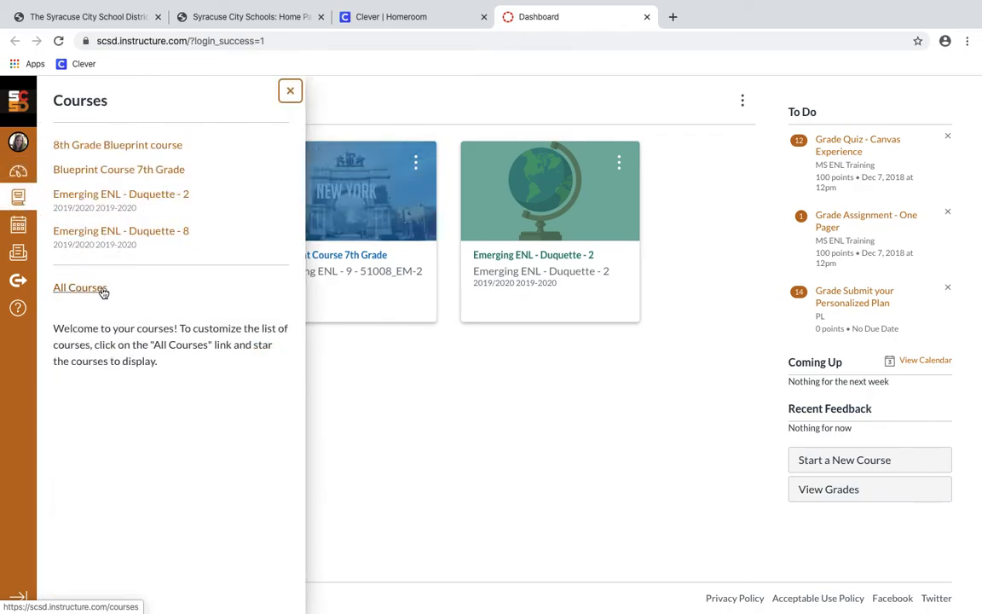
Open All Courses and review every enrolled course's role, published state and favourite star
{"action": "left_click", "coordinate": [102, 292]}
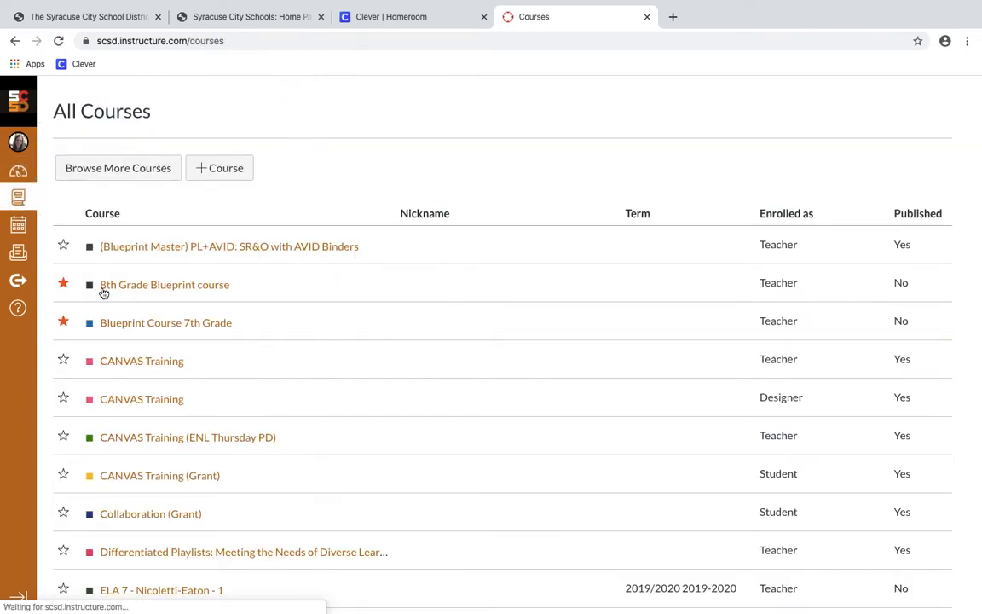
{"action": "scroll", "coordinate": [103, 292], "scroll_direction": "down", "scroll_amount": 3}
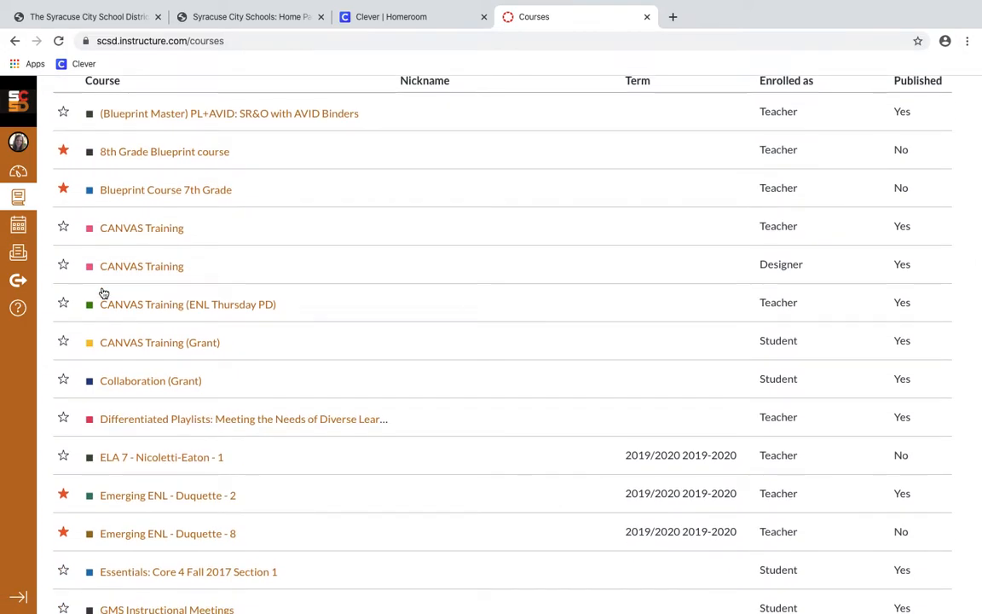
{"action": "scroll", "coordinate": [102, 292], "scroll_direction": "down", "scroll_amount": 2}
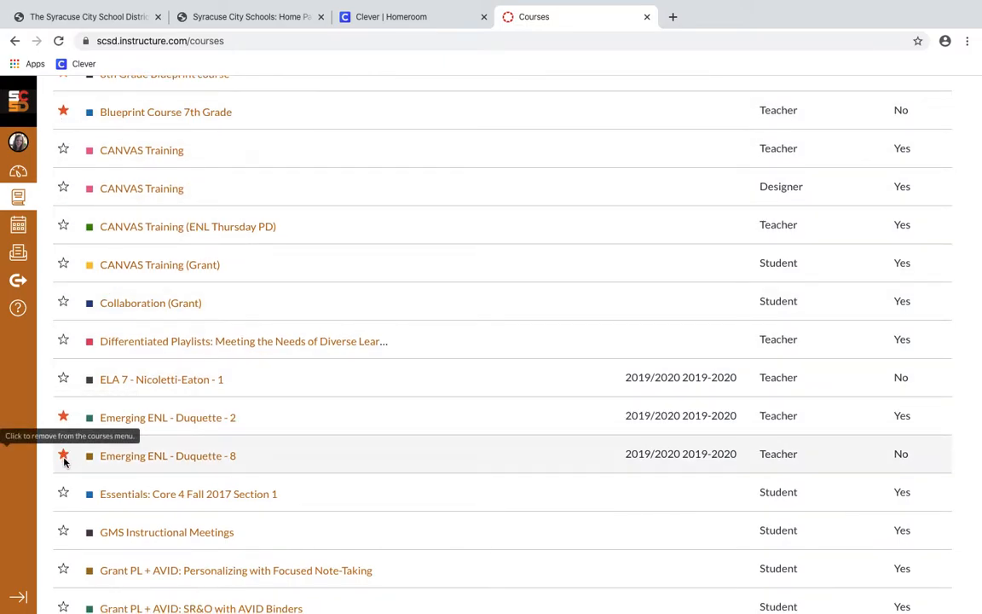
{"action": "scroll", "coordinate": [62, 455], "scroll_direction": "up", "scroll_amount": 2}
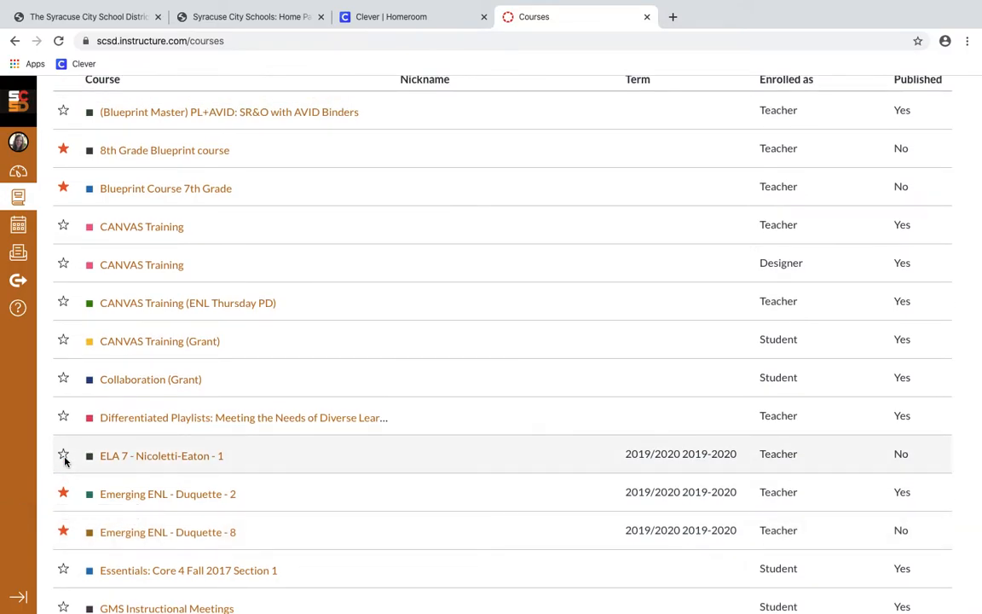
{"action": "scroll", "coordinate": [64, 460], "scroll_direction": "down", "scroll_amount": 3}
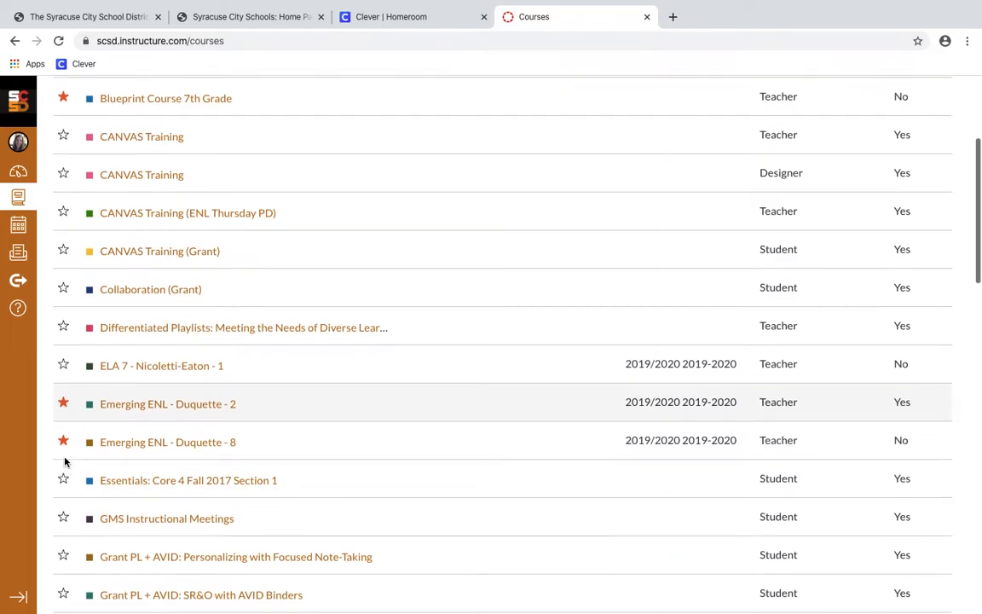
{"action": "scroll", "coordinate": [64, 462], "scroll_direction": "down", "scroll_amount": 2}
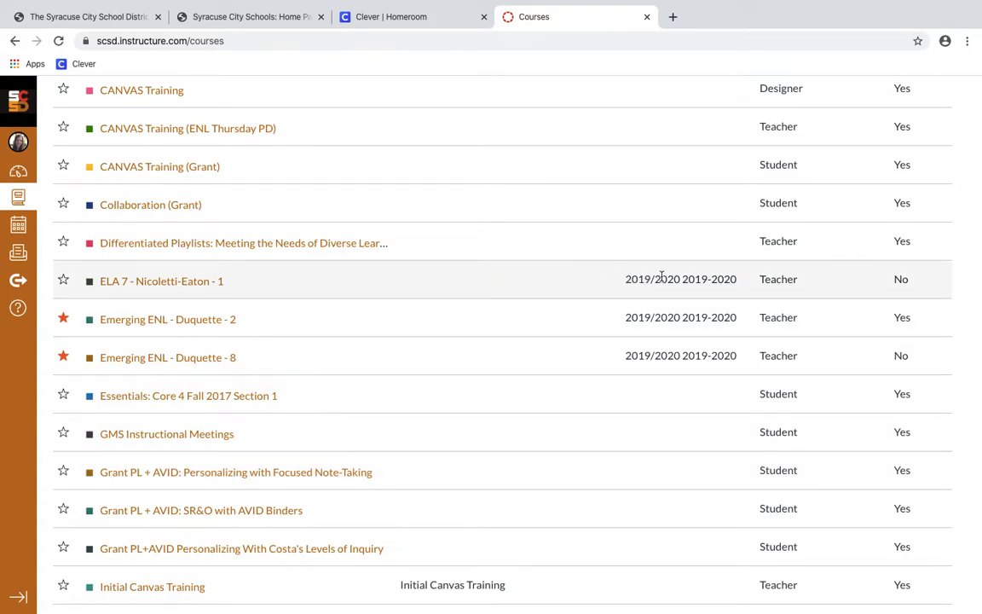
{"action": "scroll", "coordinate": [673, 282], "scroll_direction": "up", "scroll_amount": 2}
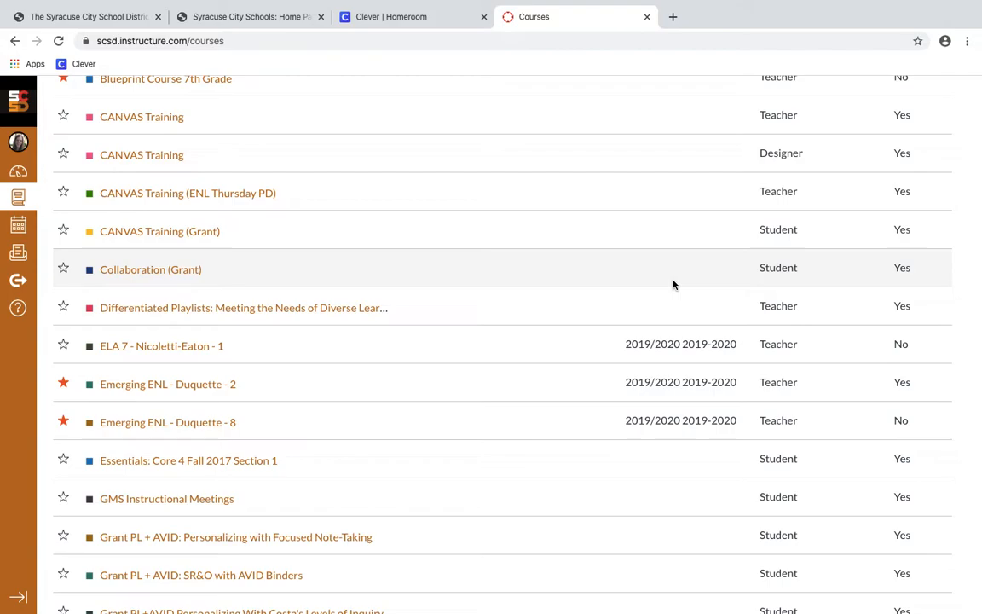
{"action": "scroll", "coordinate": [673, 285], "scroll_direction": "up", "scroll_amount": 1}
{"action": "scroll", "coordinate": [673, 285], "scroll_direction": "down", "scroll_amount": 2}
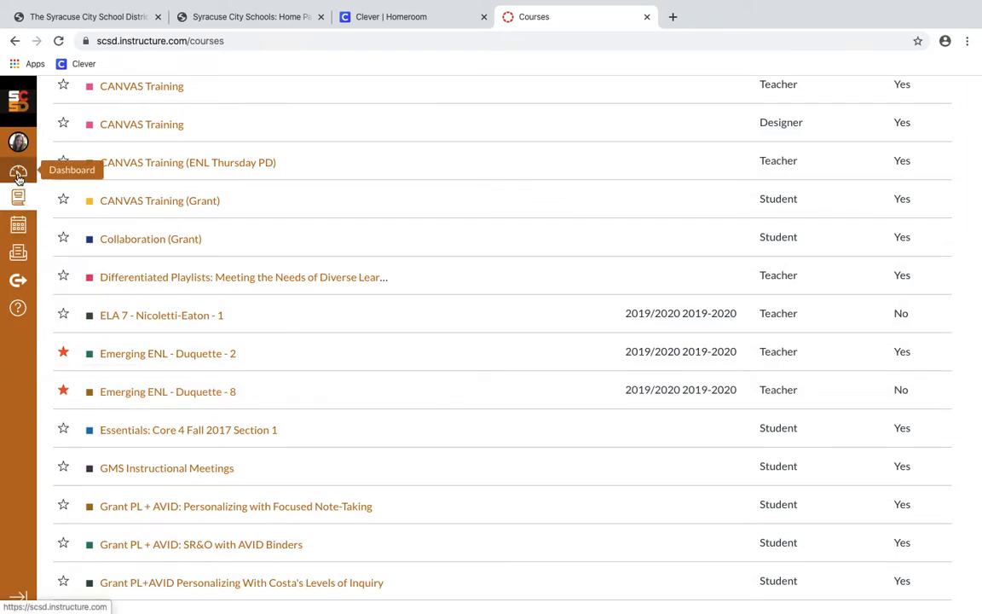
Return to the Dashboard and open the teacher's Emerging ENL grade 8 course card
{"action": "left_click", "coordinate": [18, 175]}
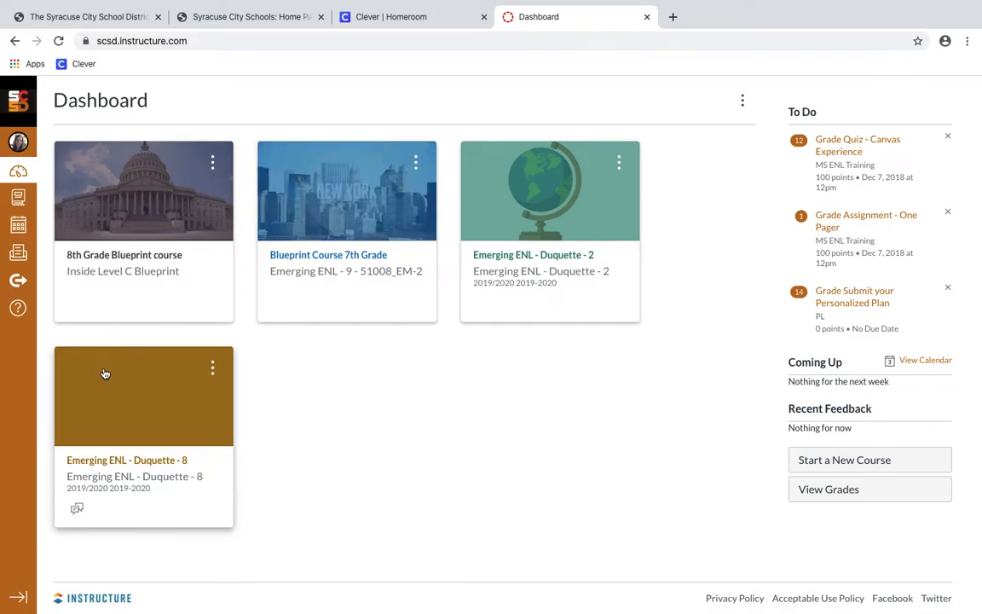
{"action": "left_click", "coordinate": [100, 490]}
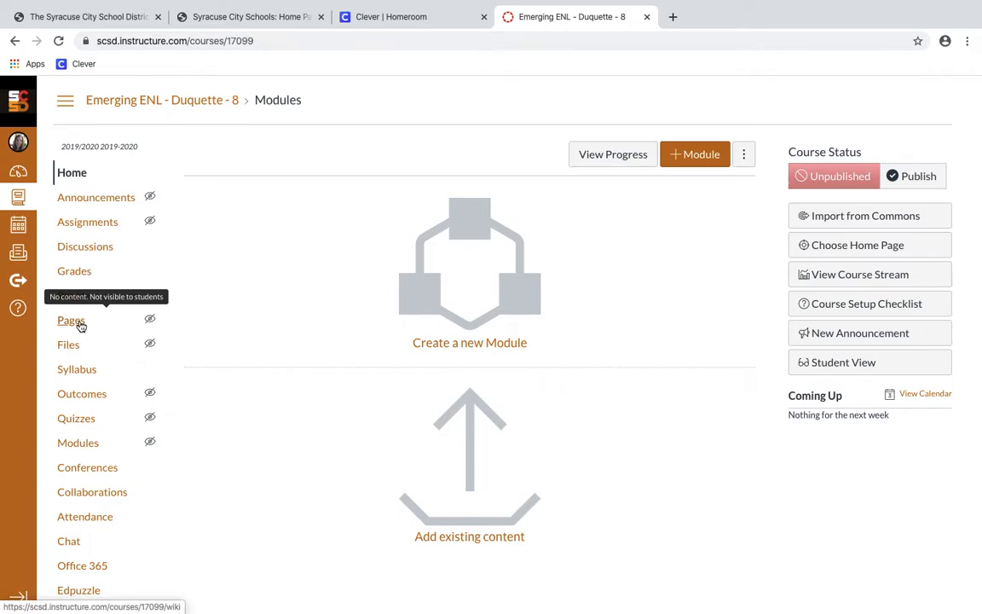
Create a new page in Pages titled 'Course Home Page' and place the cursor in its body
{"action": "left_click", "coordinate": [79, 324]}
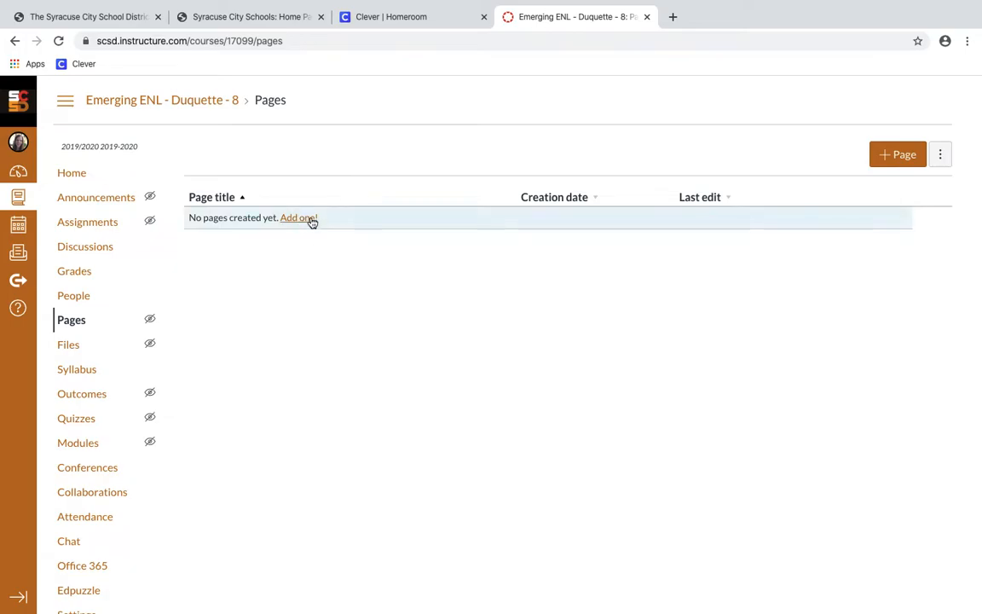
{"action": "left_click", "coordinate": [897, 157]}
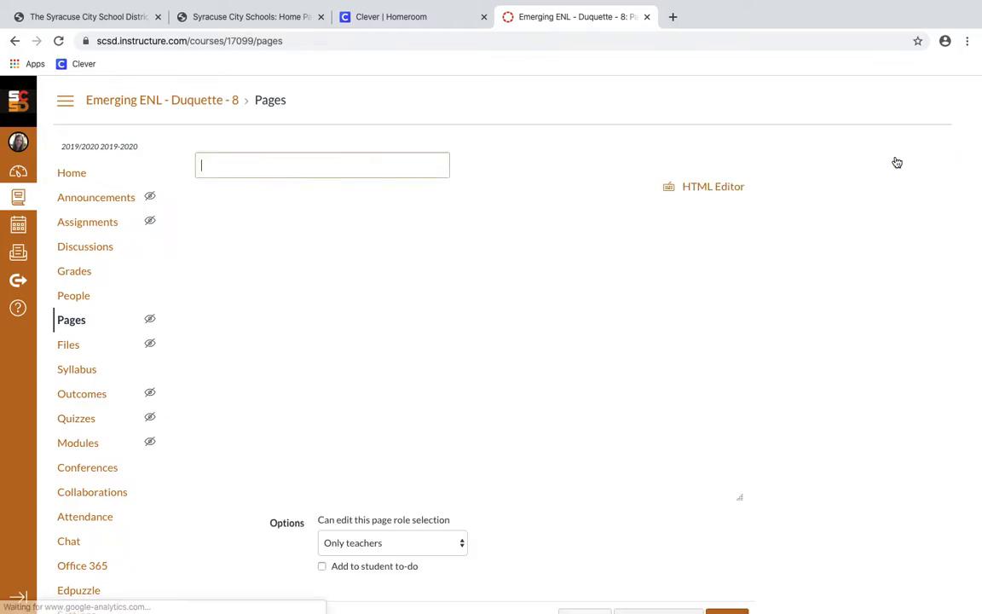
{"action": "type", "text": "Cous"}
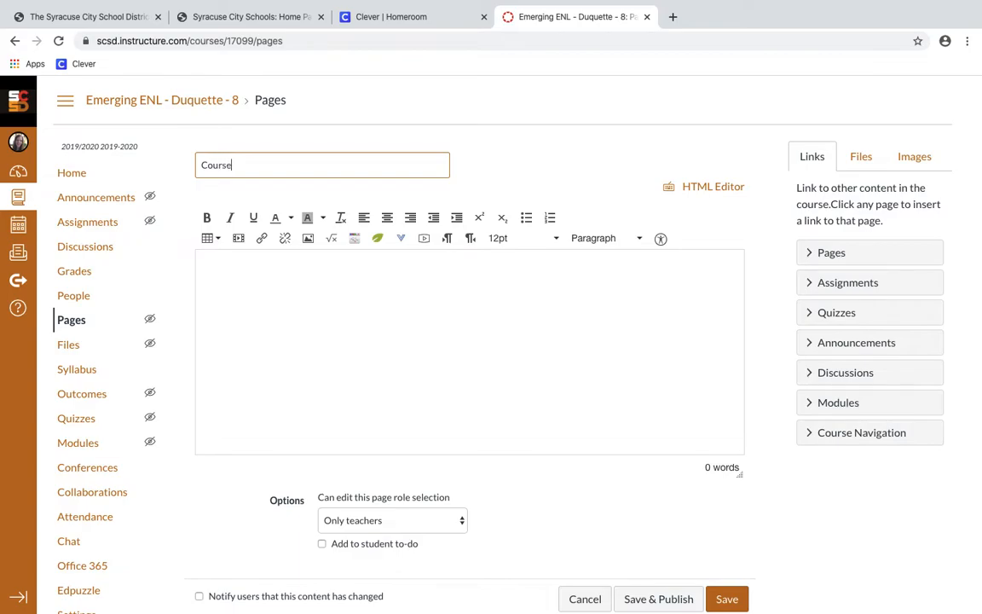
{"action": "type", "text": "se Home Page"}
{"action": "left_click", "coordinate": [560, 365]}
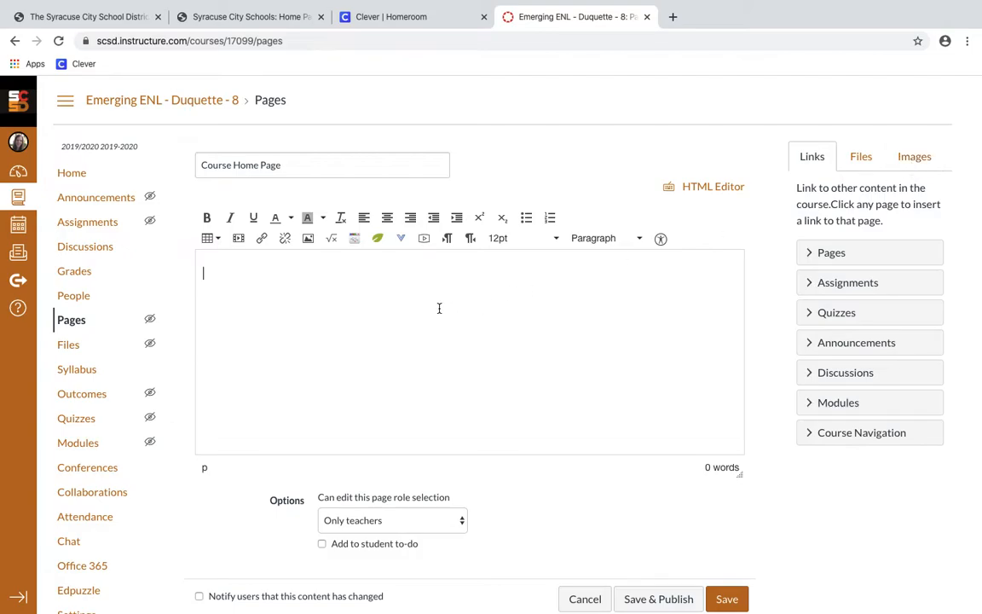
Upload Flag Map.png from Pictures via the image dialog and insert it into the page body
{"action": "left_click", "coordinate": [308, 240]}
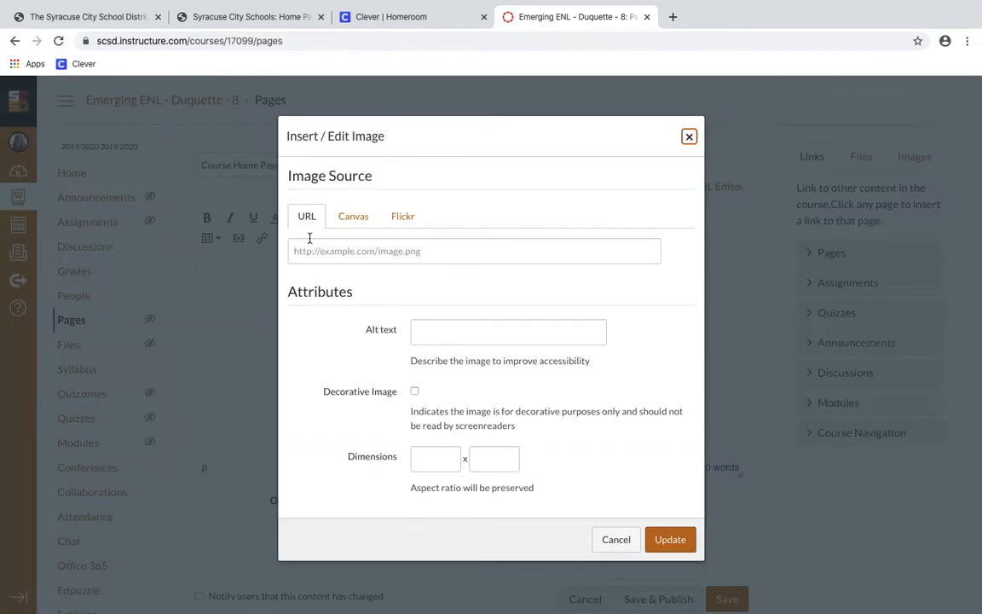
{"action": "left_click", "coordinate": [360, 223]}
{"action": "left_click", "coordinate": [358, 308]}
{"action": "scroll", "coordinate": [466, 359], "scroll_direction": "down", "scroll_amount": 1}
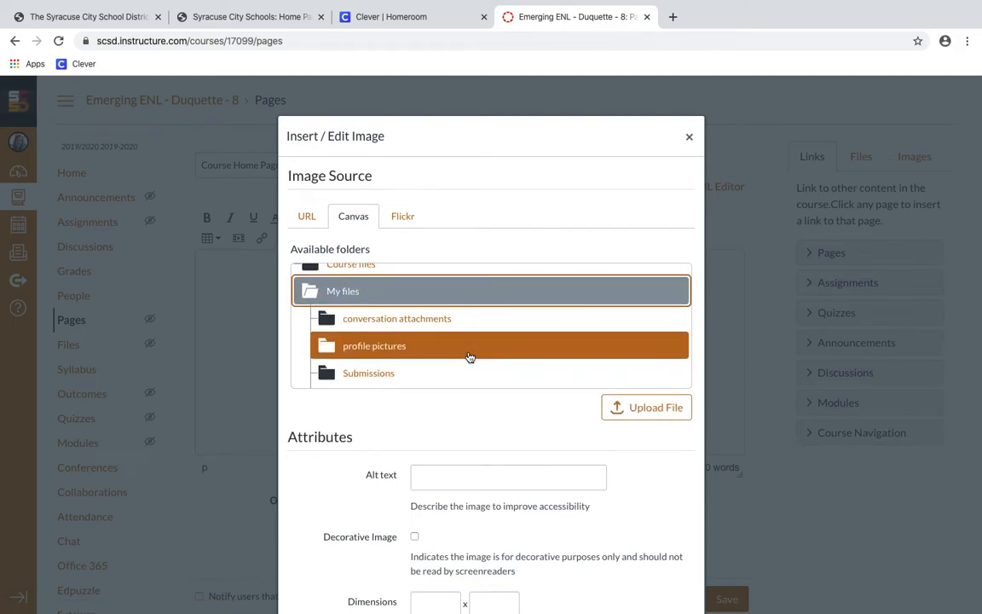
{"action": "scroll", "coordinate": [469, 357], "scroll_direction": "up", "scroll_amount": 1}
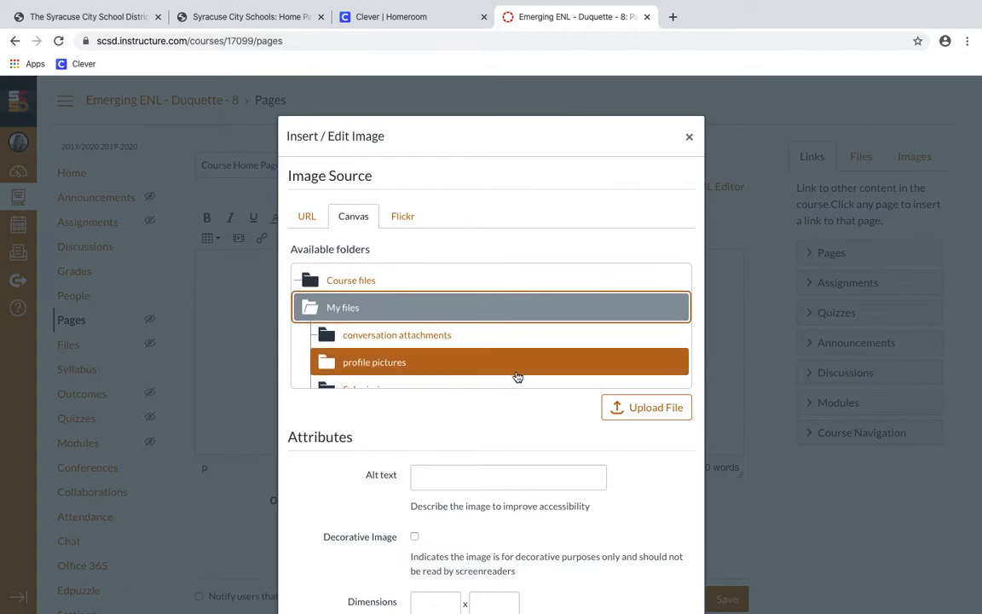
{"action": "left_click", "coordinate": [638, 414]}
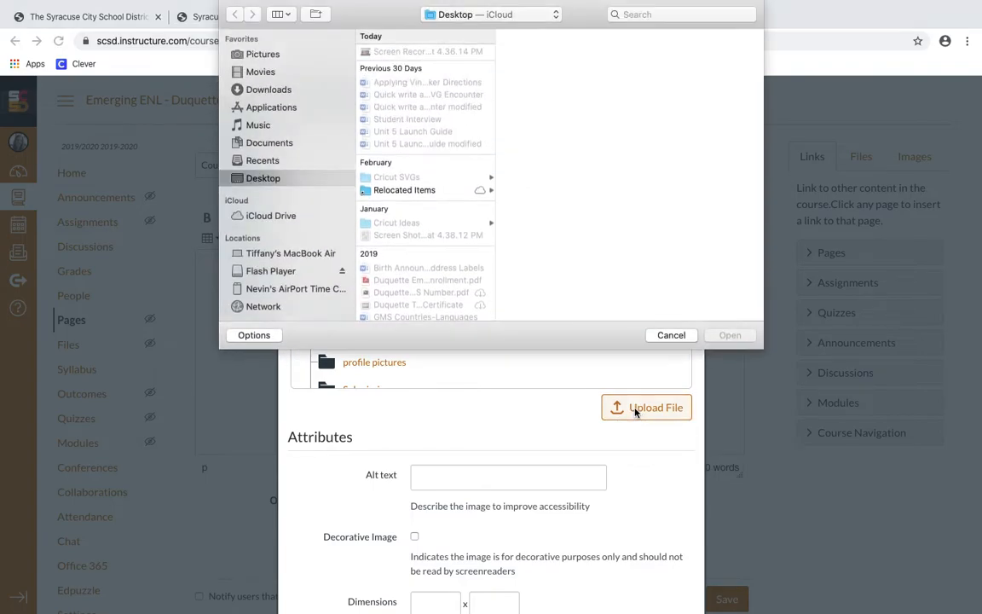
{"action": "left_click", "coordinate": [264, 55]}
{"action": "left_click", "coordinate": [367, 51]}
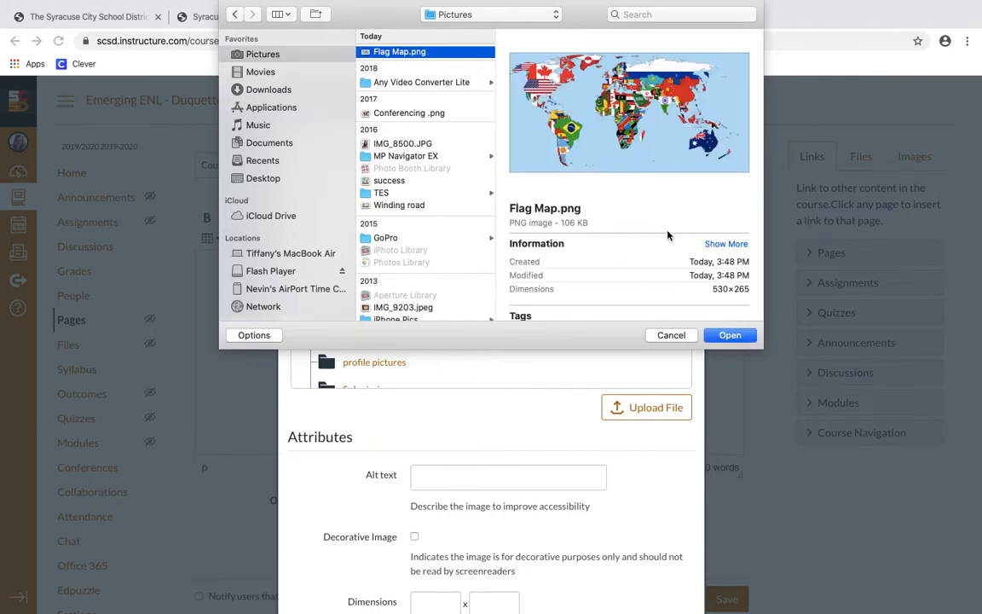
{"action": "left_click", "coordinate": [729, 336]}
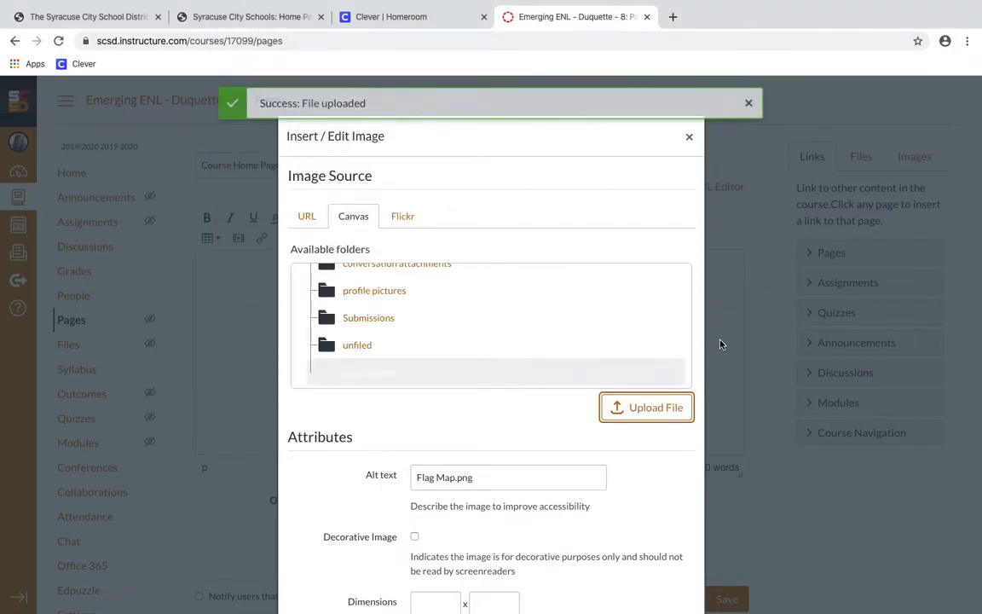
{"action": "scroll", "coordinate": [649, 458], "scroll_direction": "down", "scroll_amount": 2}
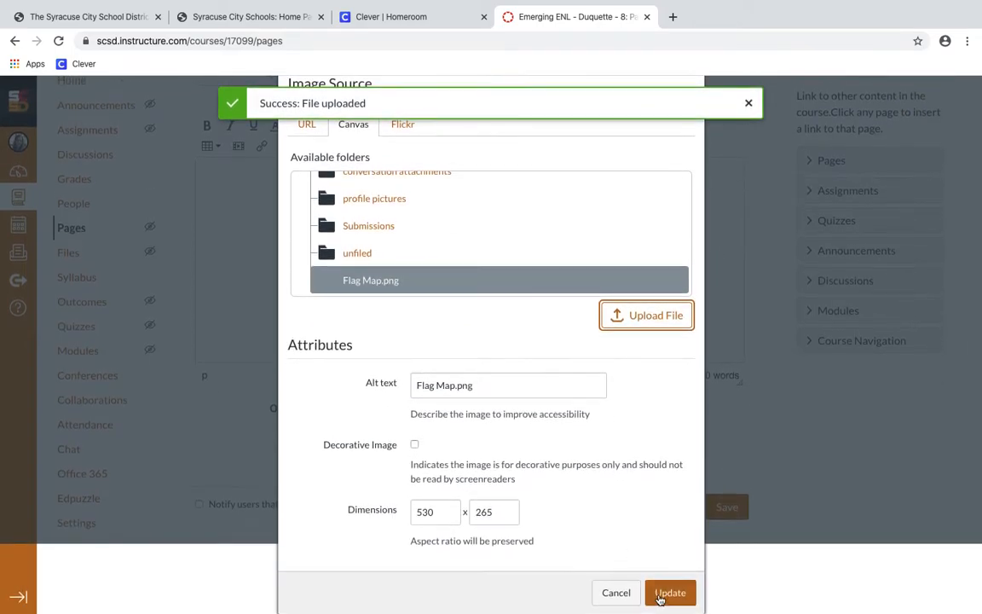
{"action": "left_click", "coordinate": [662, 598]}
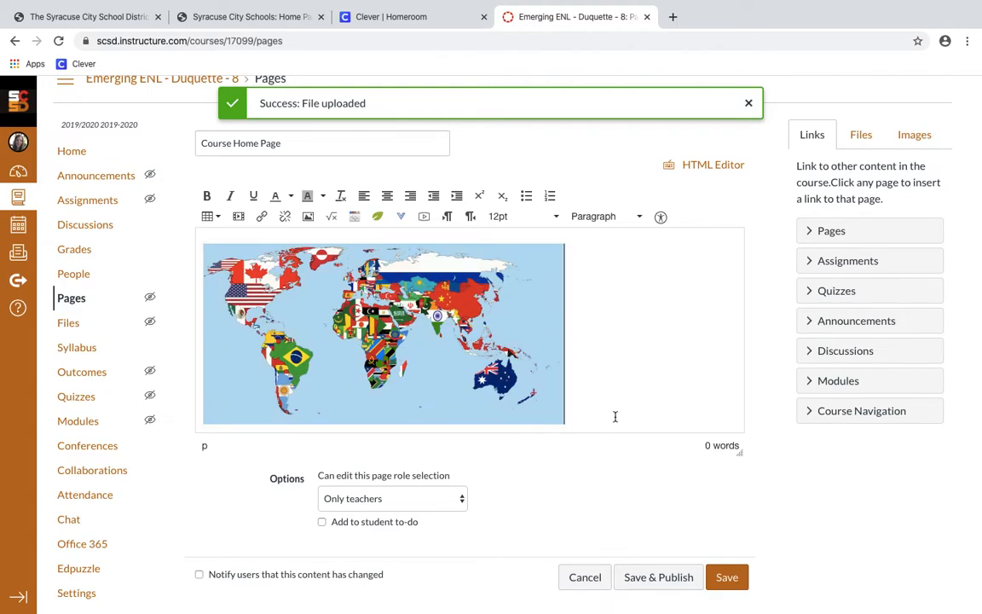
Below the map, type the ENL course welcome line about Modules, 'Click Modules to begin', and a dashed arrow
{"action": "key", "text": "Return"}
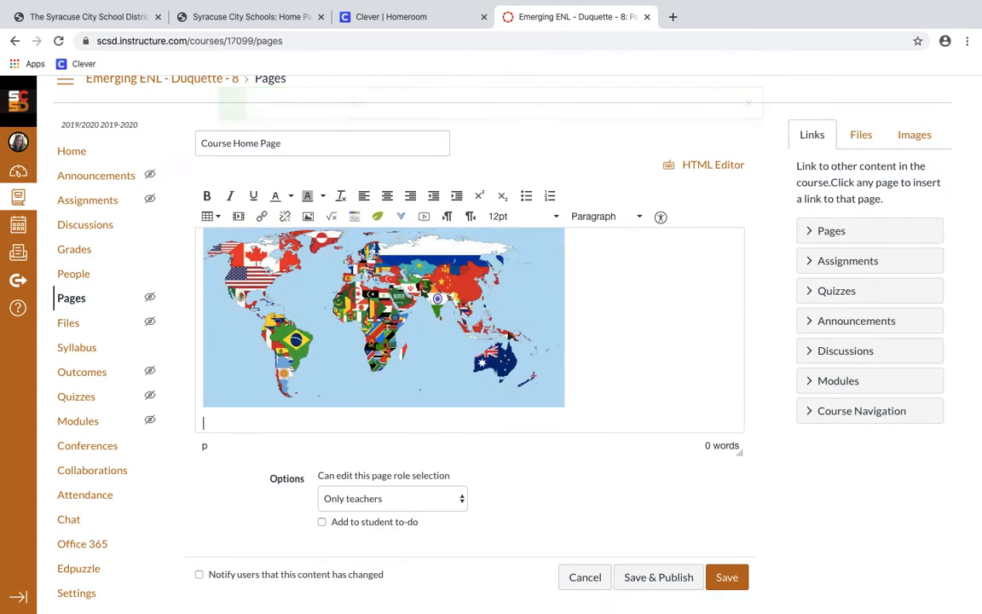
{"action": "type", "text": "Wel"}
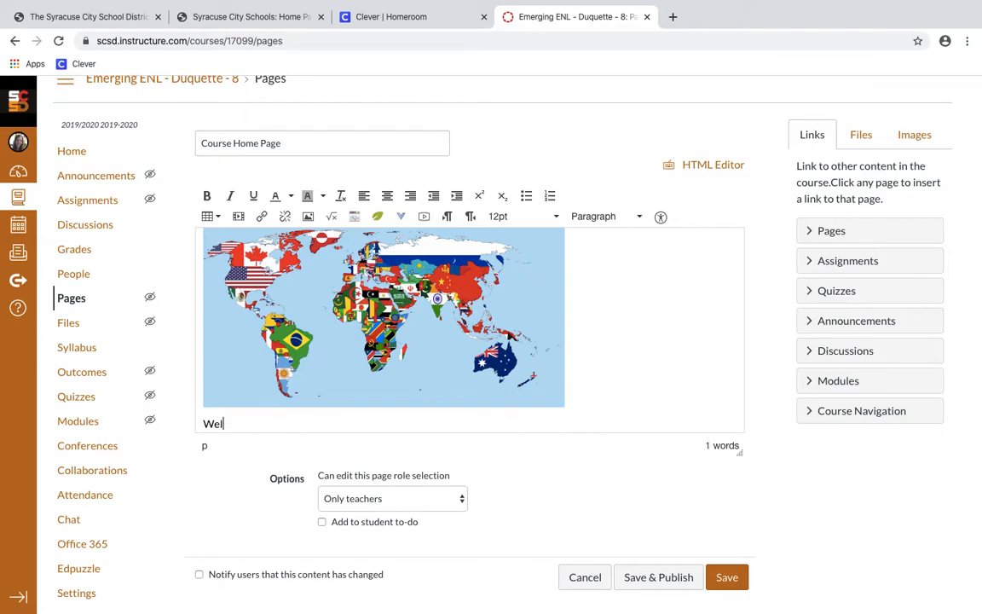
{"action": "type", "text": "come to Ms. Duquette;s"}
{"action": "key", "text": "BackSpace"}
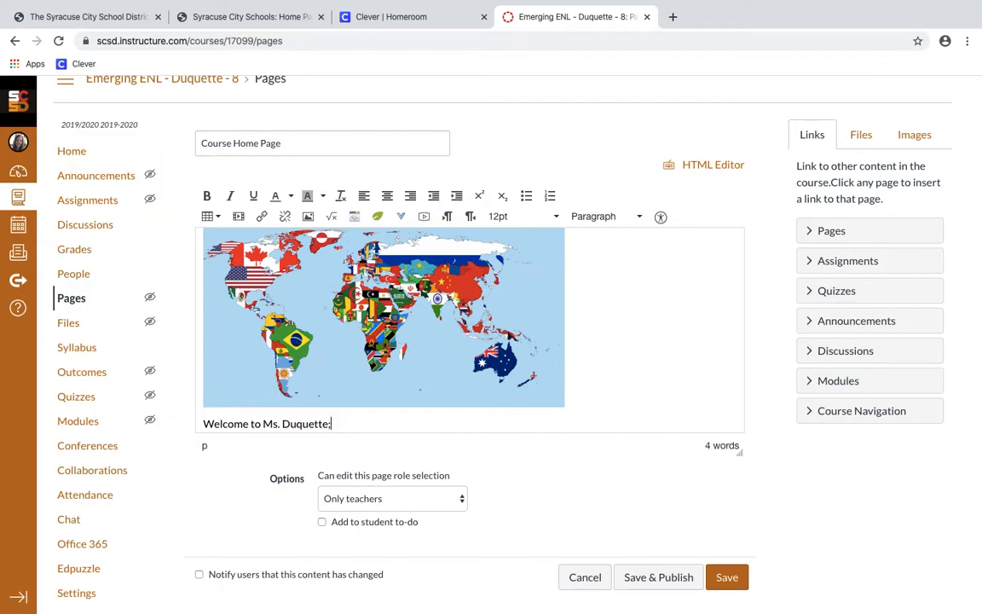
{"action": "type", "text": "s ENL Canvas Course"}
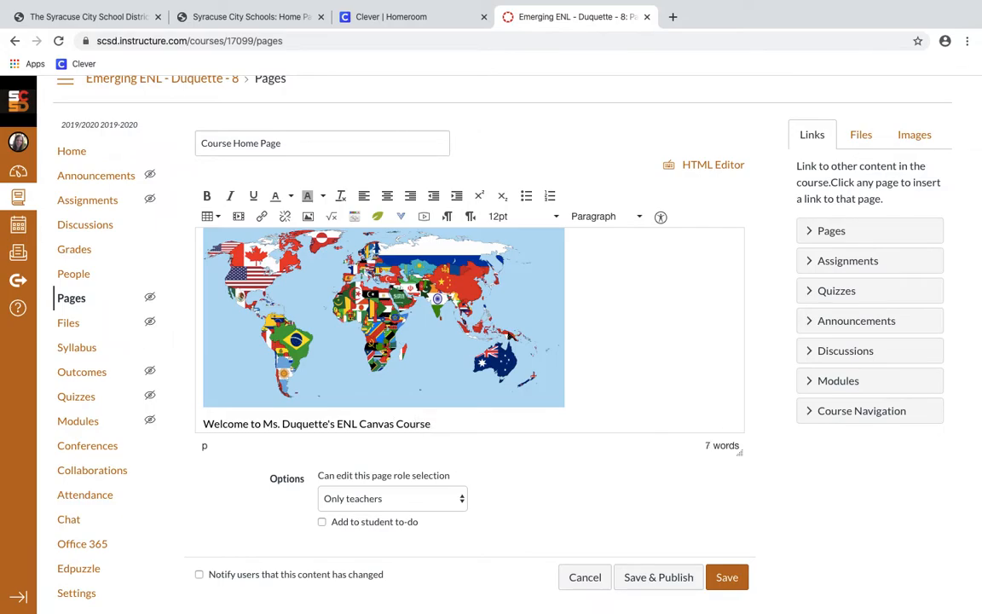
{"action": "type", "text": ".  All the work you need in Canvas will be "}
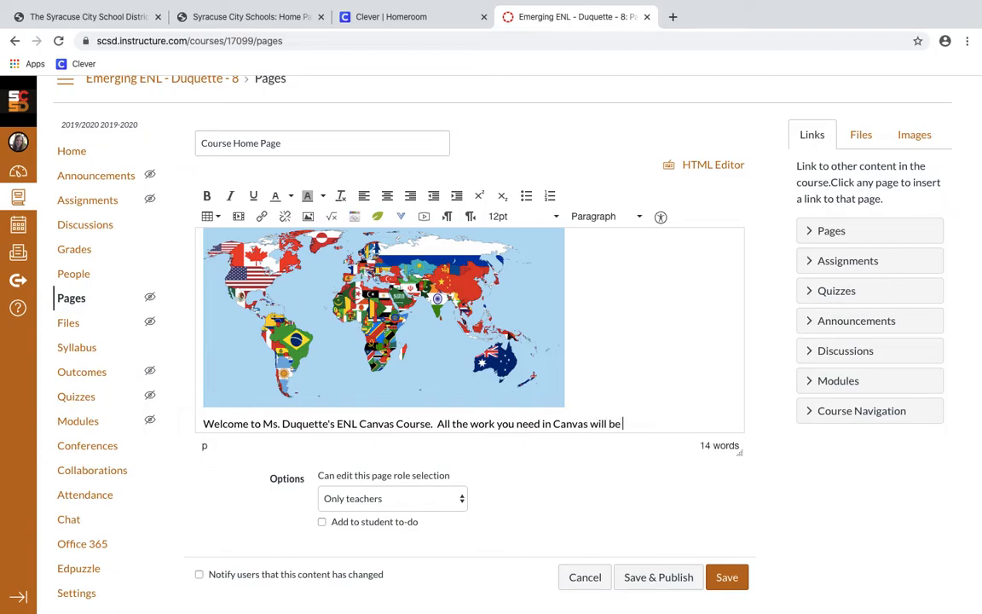
{"action": "type", "text": "under Modules."}
{"action": "key", "text": "Return"}
{"action": "type", "text": "Click"}
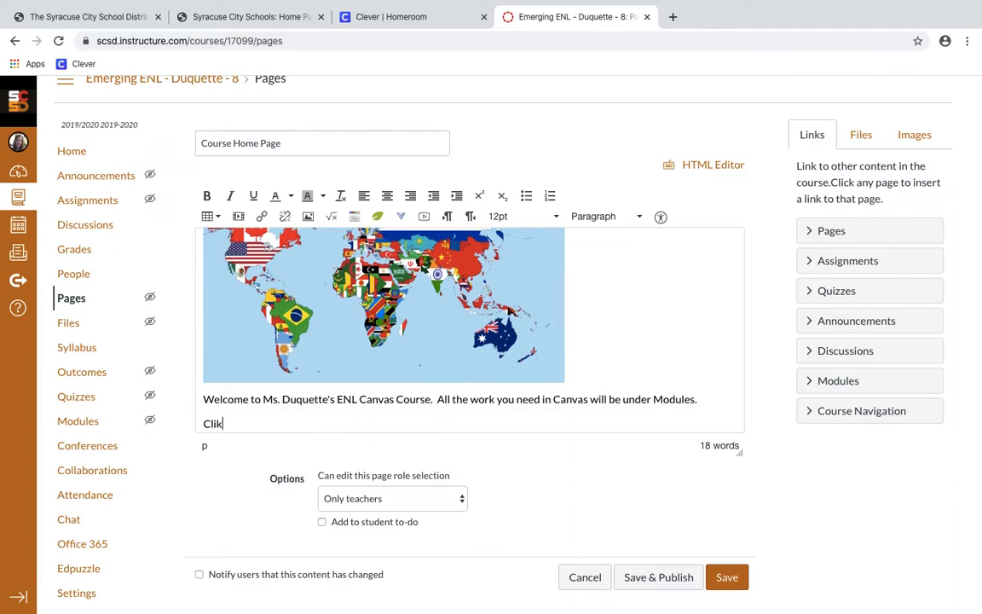
{"action": "type", "text": " Modules to begind"}
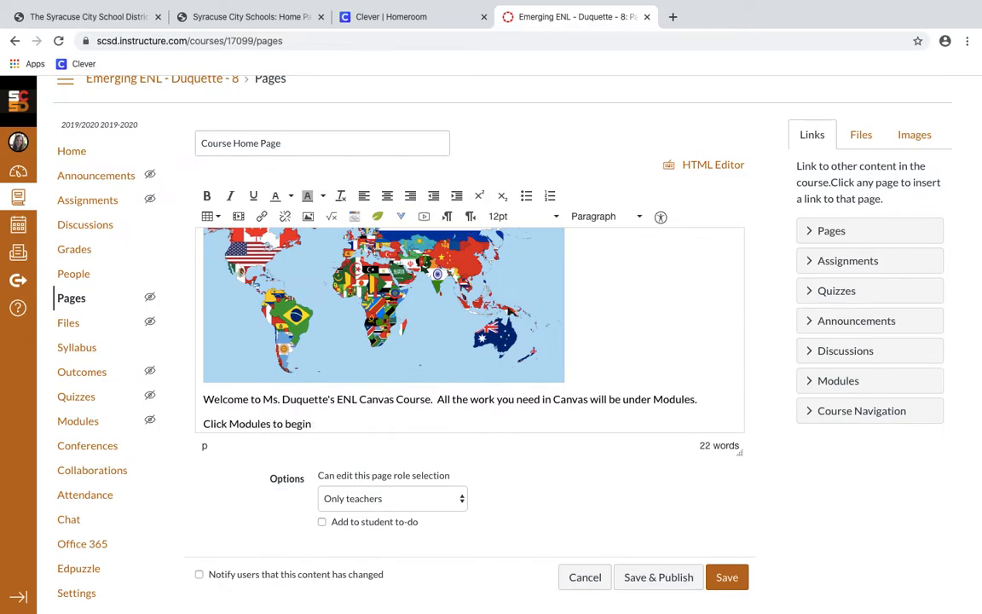
{"action": "key", "text": "Return"}
{"action": "type", "text": "<"}
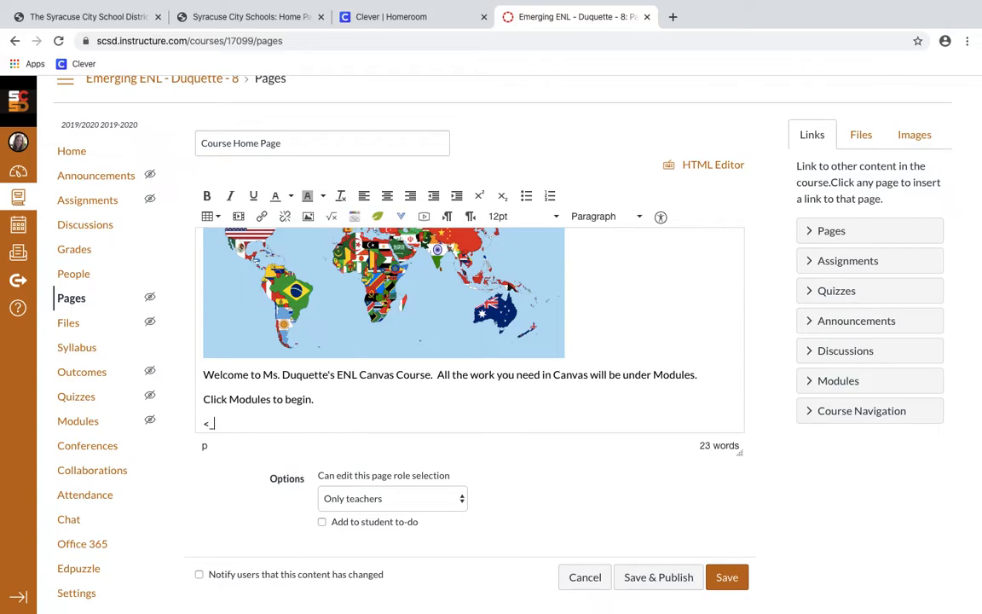
{"action": "type", "text": "------------------------------------"}
Make the three welcome lines red, centred and 24pt
{"action": "left_click_drag", "start_coordinate": [362, 423], "coordinate": [175, 398]}
{"action": "left_click", "coordinate": [342, 388]}
{"action": "left_click_drag", "start_coordinate": [359, 423], "coordinate": [199, 369]}
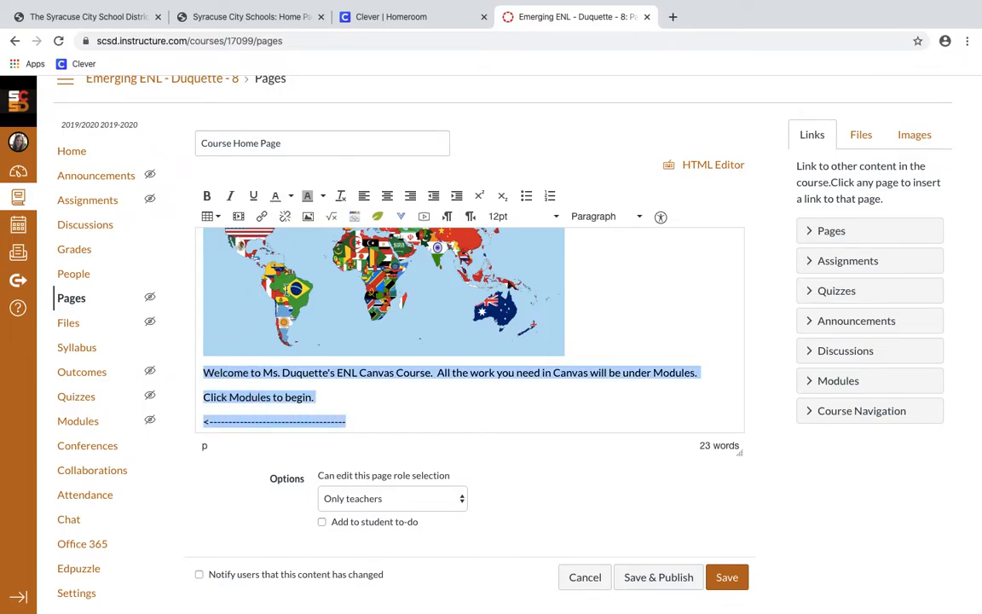
{"action": "left_click", "coordinate": [290, 196]}
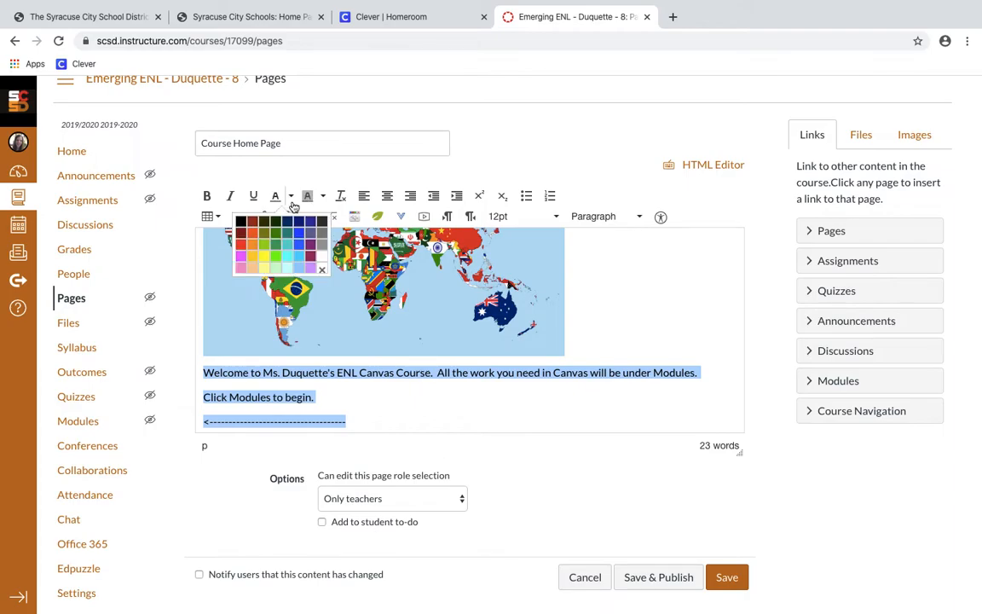
{"action": "left_click", "coordinate": [244, 245]}
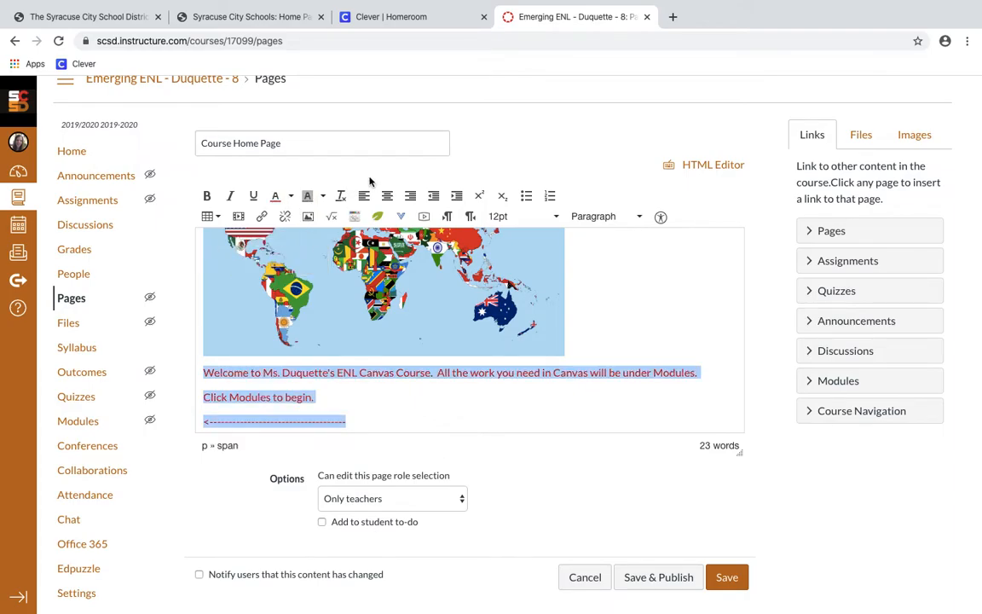
{"action": "left_click", "coordinate": [388, 196]}
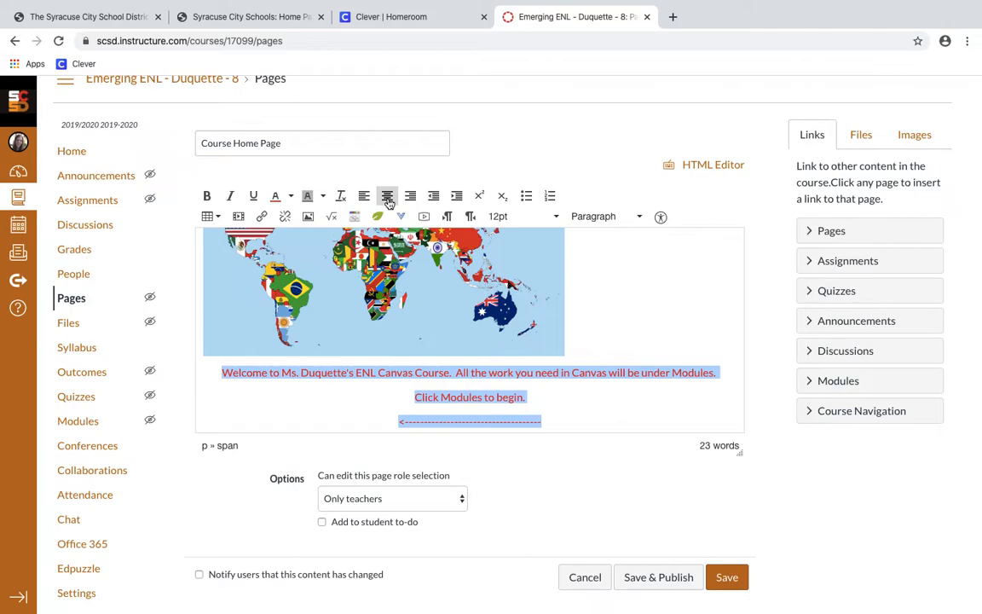
{"action": "left_click", "coordinate": [509, 218]}
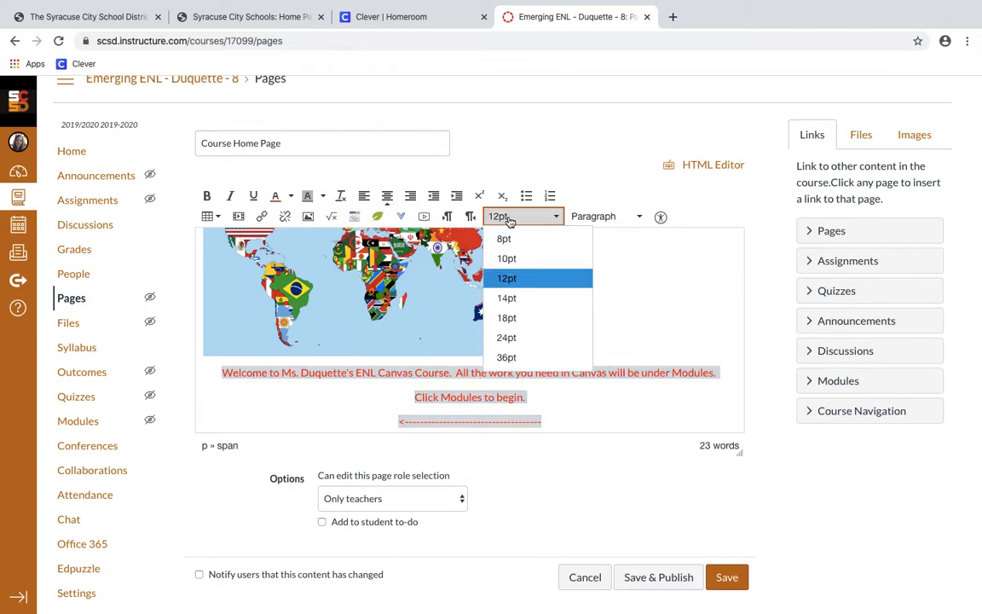
{"action": "left_click", "coordinate": [509, 338]}
{"action": "scroll", "coordinate": [555, 358], "scroll_direction": "down", "scroll_amount": 1}
{"action": "scroll", "coordinate": [555, 358], "scroll_direction": "up", "scroll_amount": 1}
Centre the flag map image on the page
{"action": "left_click", "coordinate": [503, 319]}
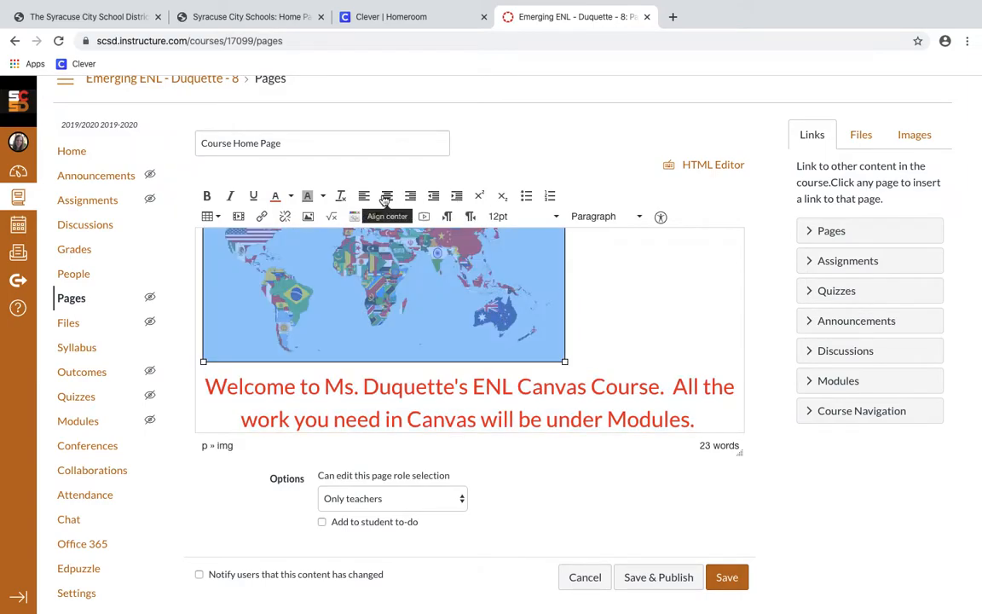
{"action": "left_click", "coordinate": [387, 197]}
{"action": "left_click", "coordinate": [684, 305]}
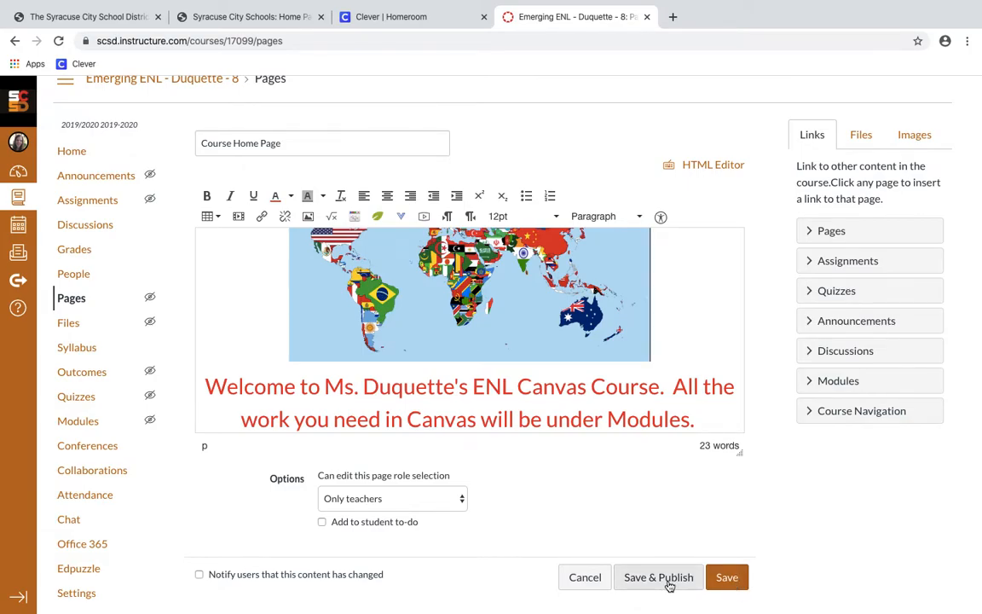
Save & Publish Course Home Page, then set it as Front Page from the Pages list
{"action": "left_click", "coordinate": [670, 583]}
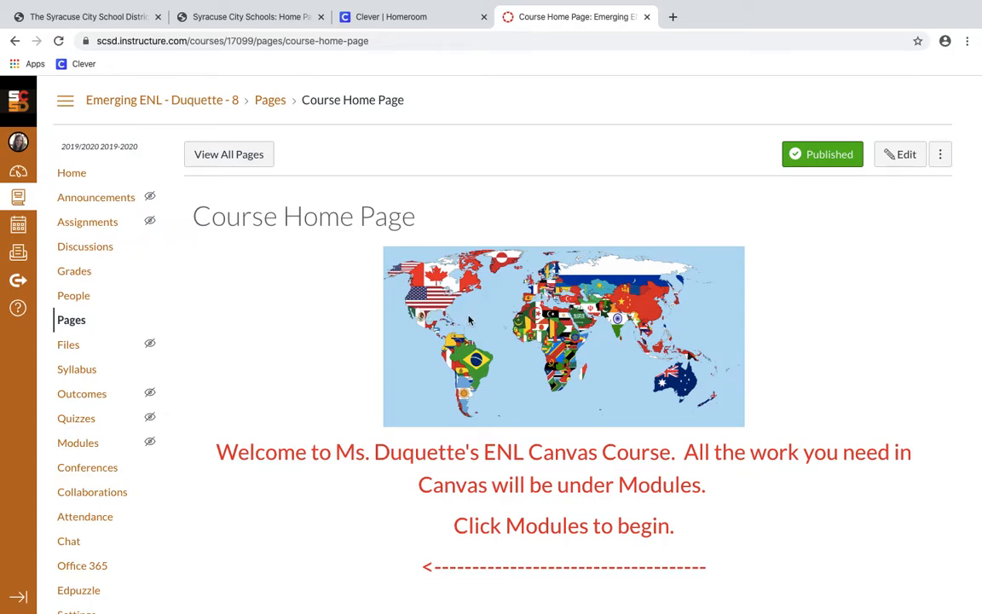
{"action": "left_click", "coordinate": [250, 164]}
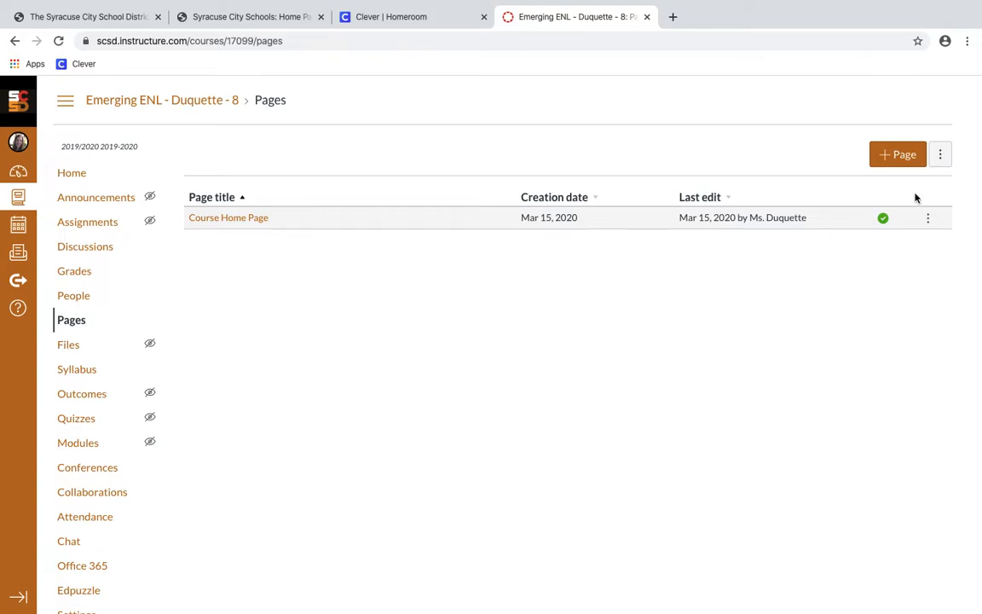
{"action": "left_click", "coordinate": [930, 222]}
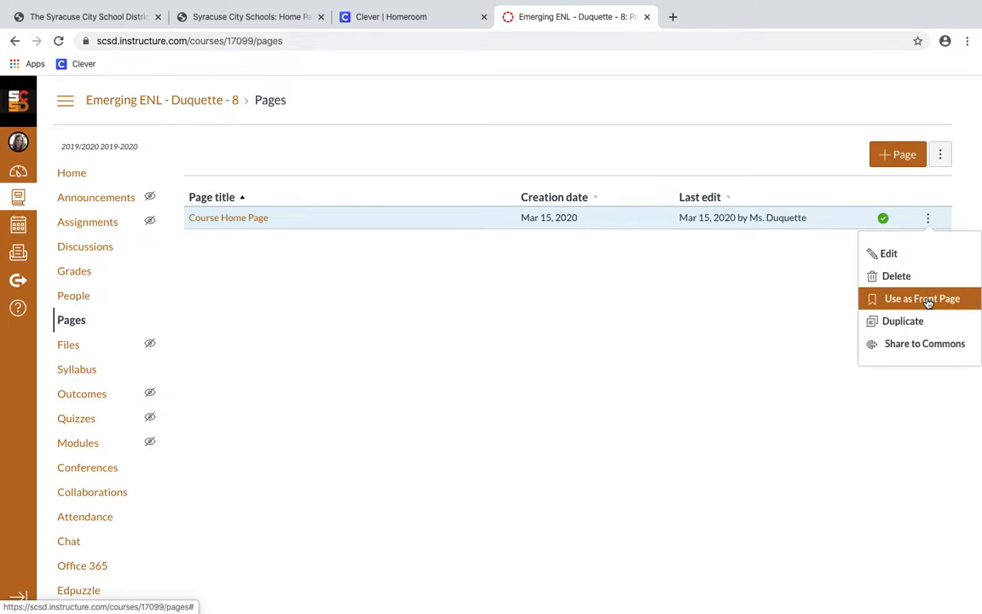
{"action": "left_click", "coordinate": [928, 300]}
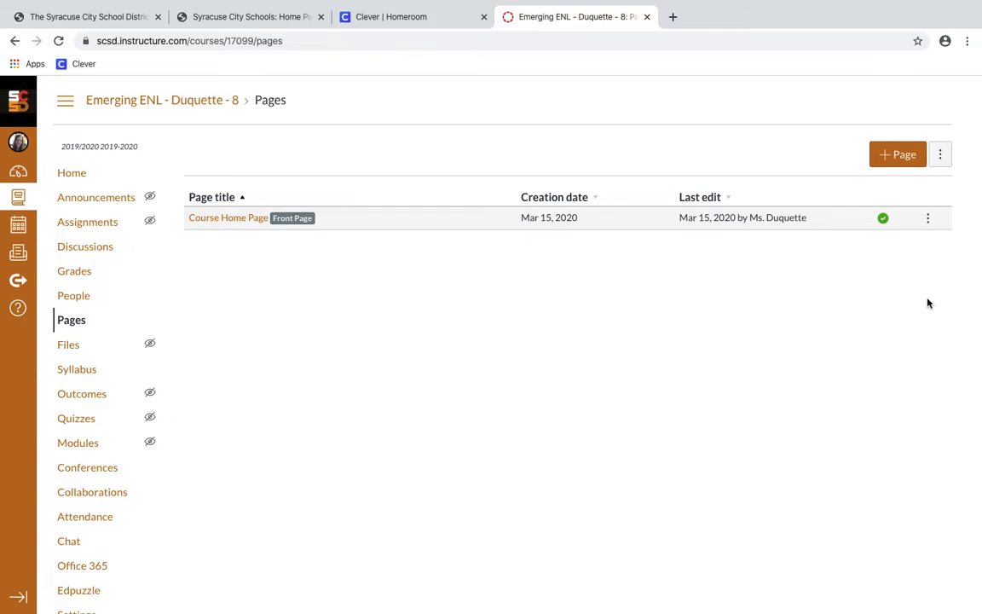
Set the course home to the Pages Front Page showing the flag map and red welcome
{"action": "left_click", "coordinate": [69, 175]}
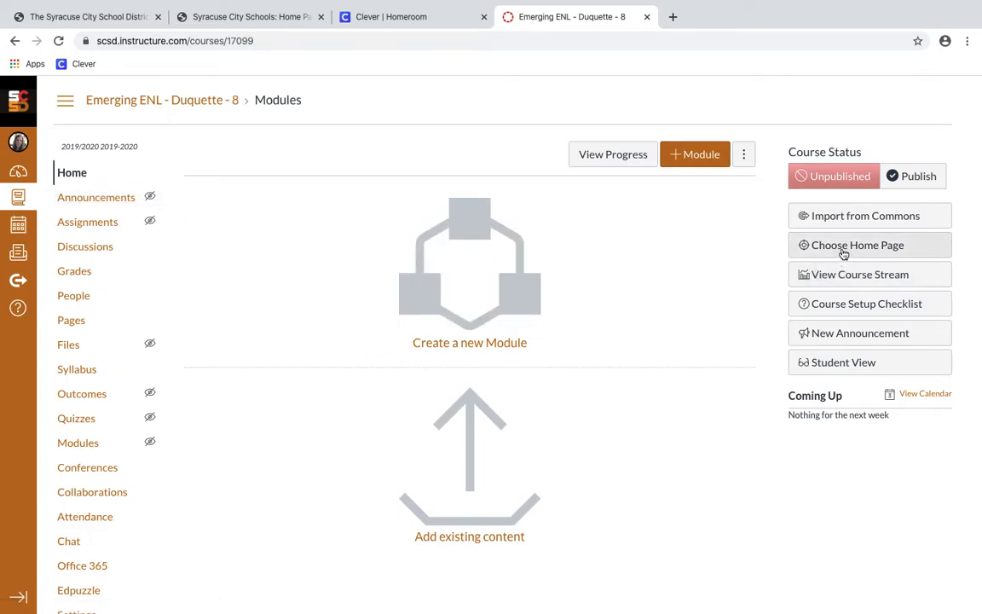
{"action": "left_click", "coordinate": [842, 249]}
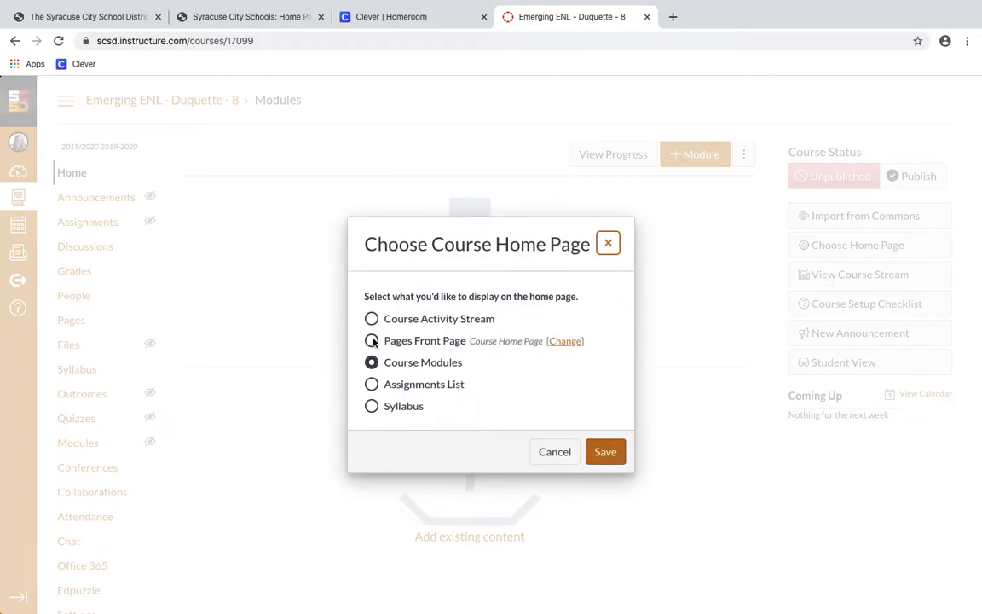
{"action": "left_click", "coordinate": [372, 341]}
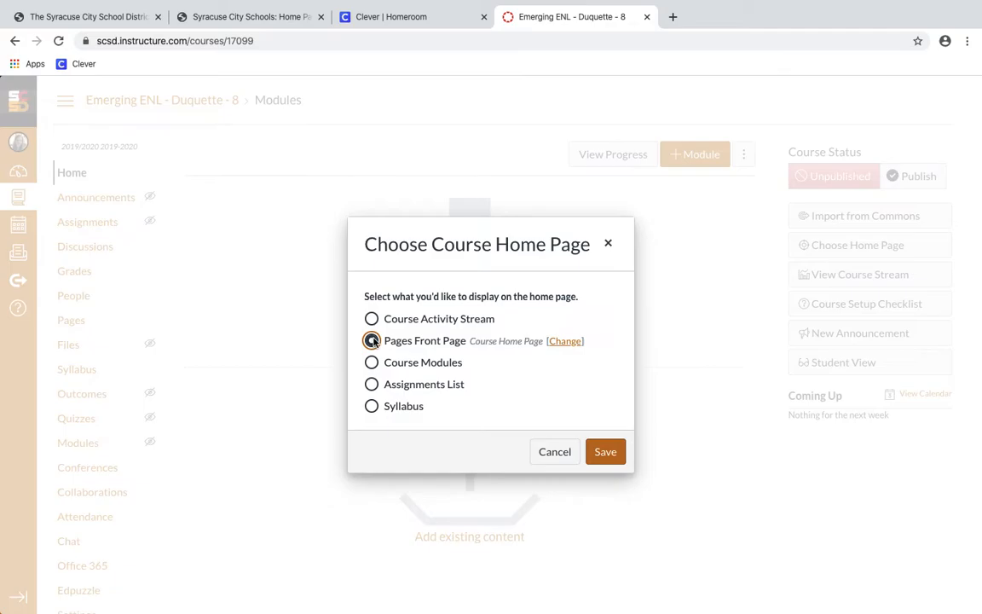
{"action": "left_click", "coordinate": [601, 451]}
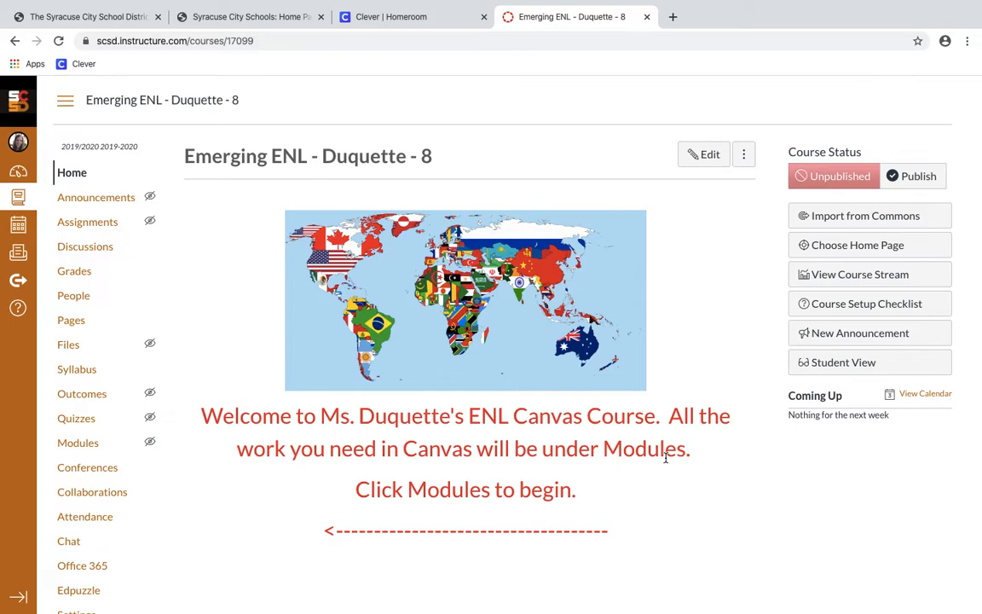
{"action": "left_click", "coordinate": [927, 176]}
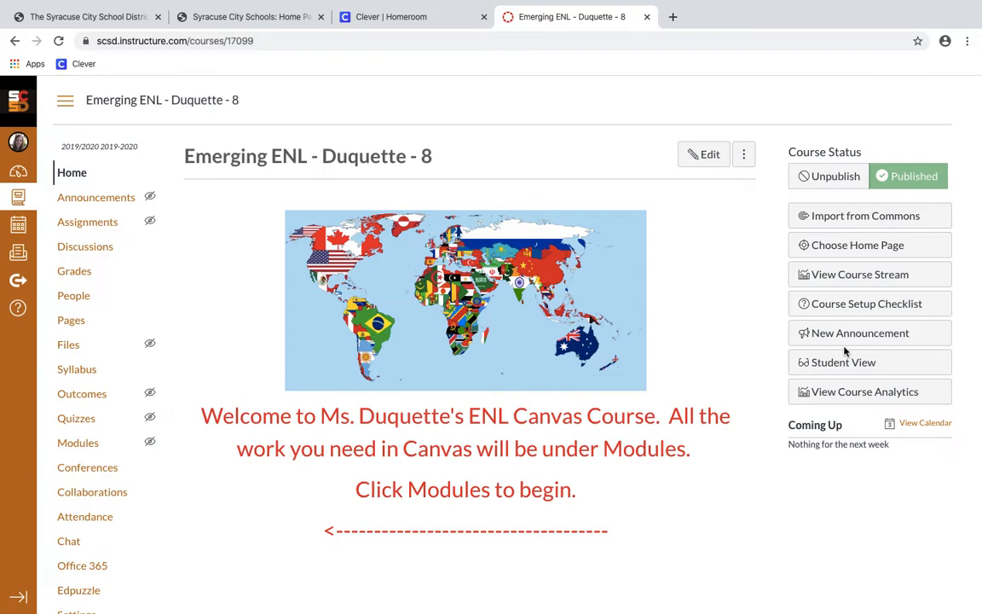
{"action": "left_click", "coordinate": [853, 367]}
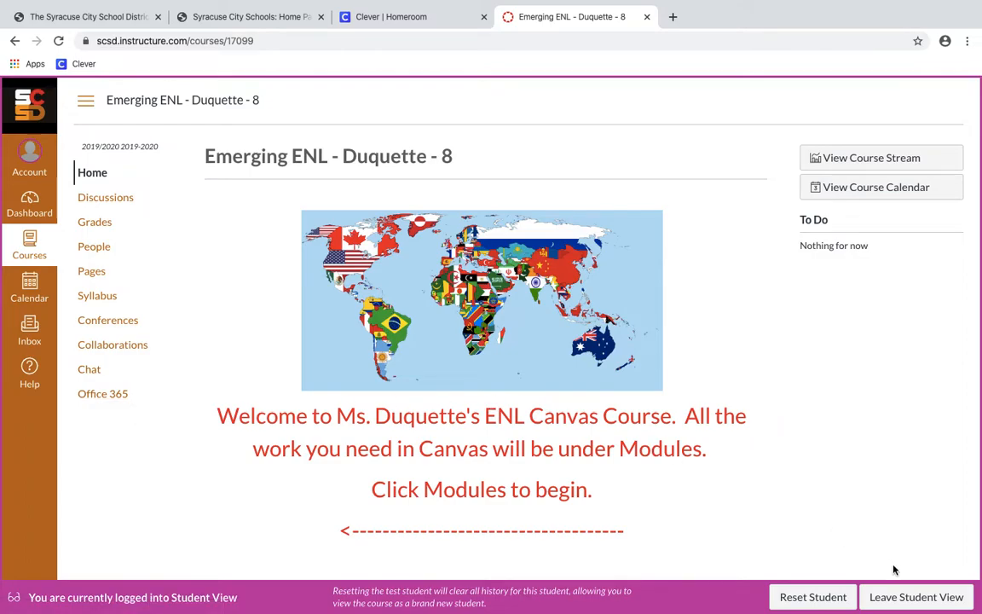
{"action": "left_click", "coordinate": [866, 598]}
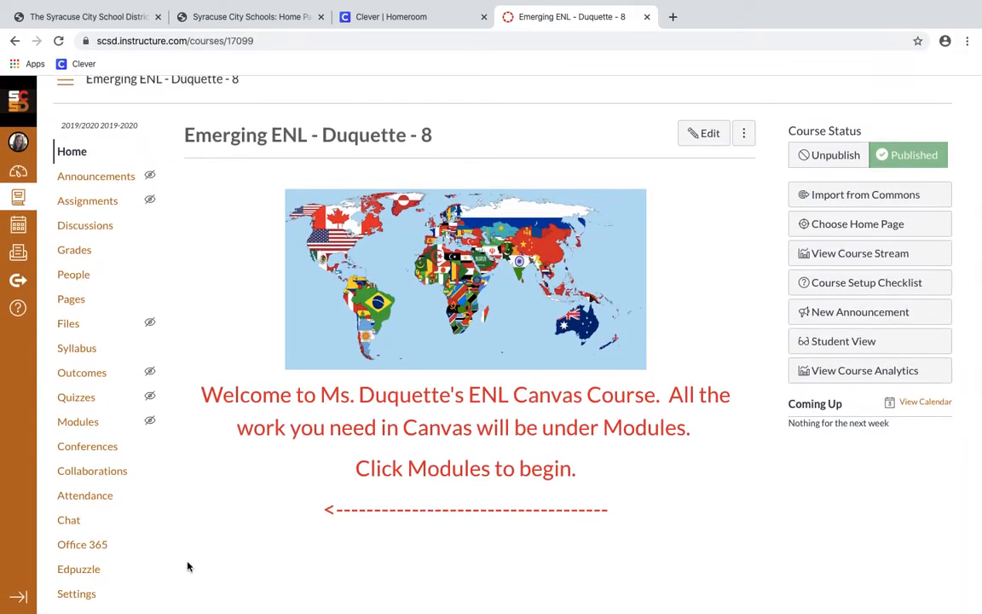
Open the course Settings on Course Details and look over the form
{"action": "left_click", "coordinate": [65, 597]}
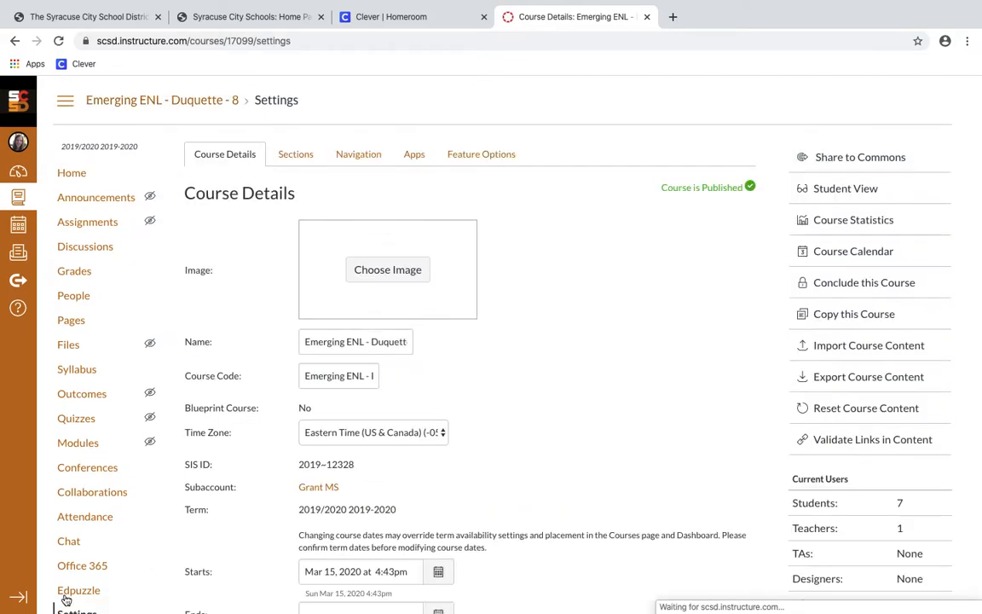
{"action": "scroll", "coordinate": [213, 556], "scroll_direction": "down", "scroll_amount": 1}
{"action": "scroll", "coordinate": [213, 555], "scroll_direction": "down", "scroll_amount": 1}
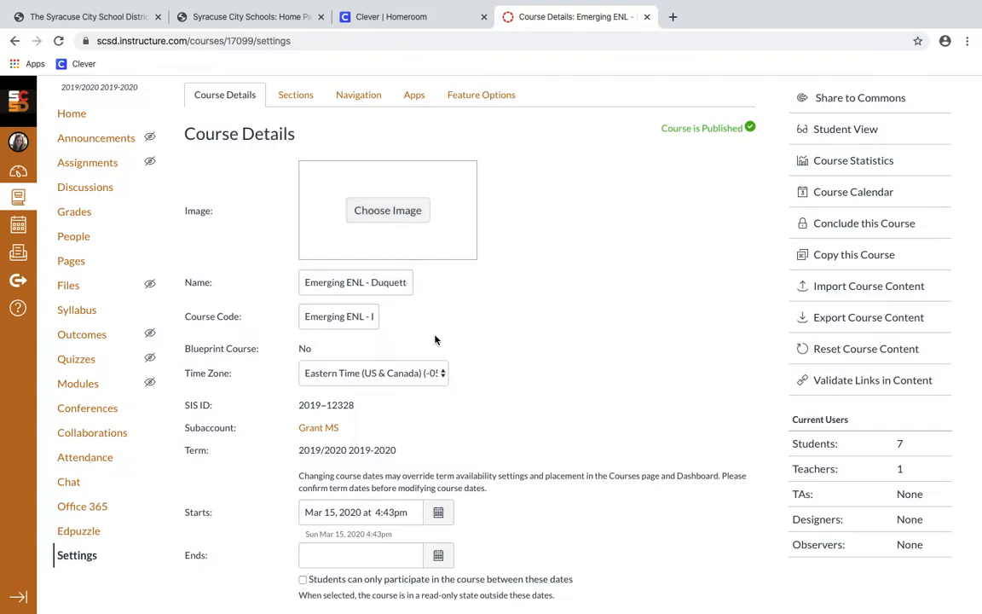
{"action": "scroll", "coordinate": [433, 339], "scroll_direction": "down", "scroll_amount": 3}
{"action": "scroll", "coordinate": [438, 344], "scroll_direction": "up", "scroll_amount": 4}
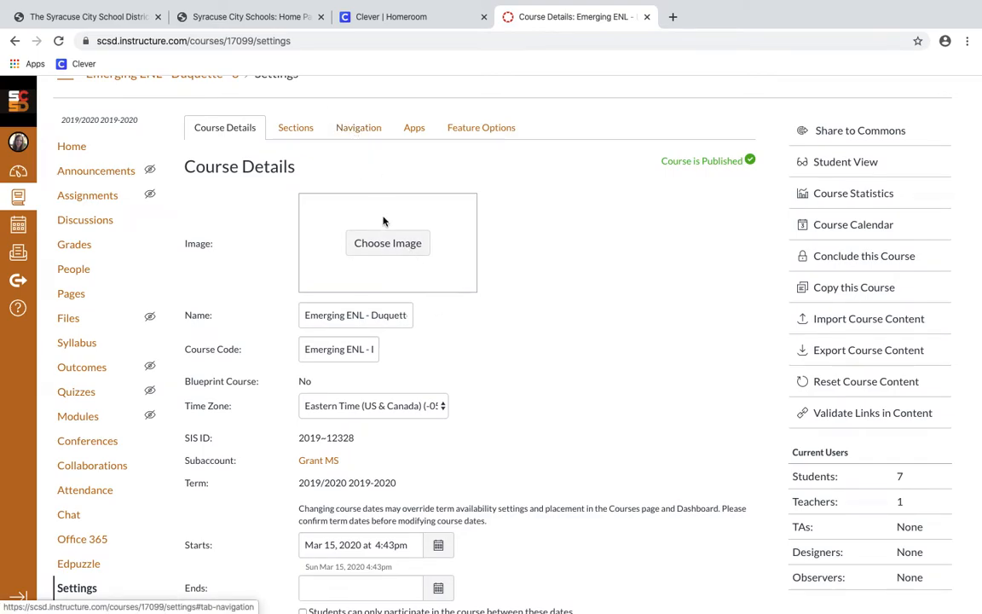
In the Navigation settings, hide Edpuzzle, Office 365 and Chat from the course menu
{"action": "left_click", "coordinate": [352, 128]}
{"action": "scroll", "coordinate": [529, 241], "scroll_direction": "down", "scroll_amount": 3}
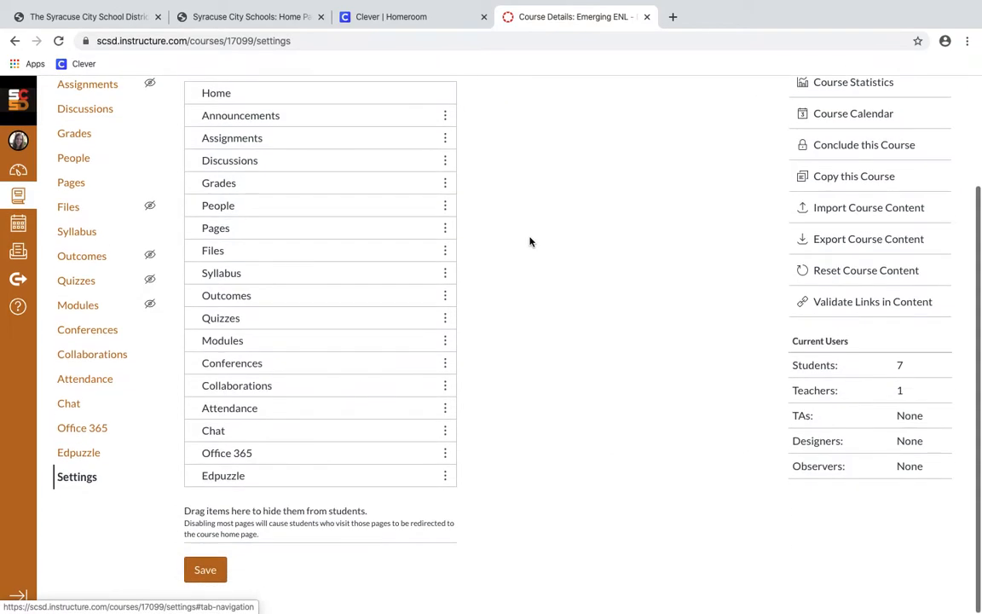
{"action": "scroll", "coordinate": [529, 241], "scroll_direction": "up", "scroll_amount": 1}
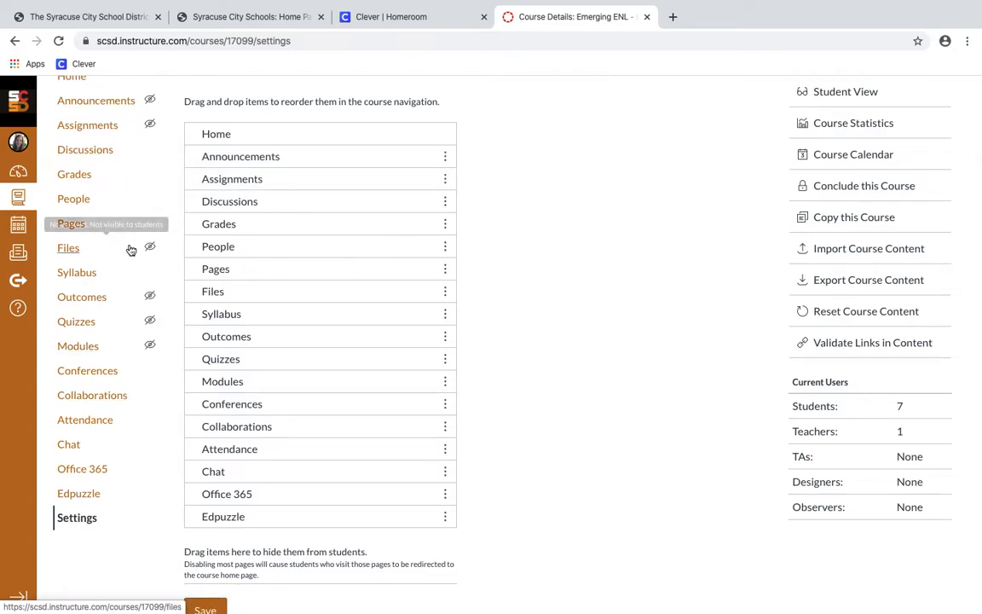
{"action": "left_click_drag", "start_coordinate": [394, 522], "coordinate": [393, 575]}
{"action": "left_click_drag", "start_coordinate": [381, 503], "coordinate": [377, 571]}
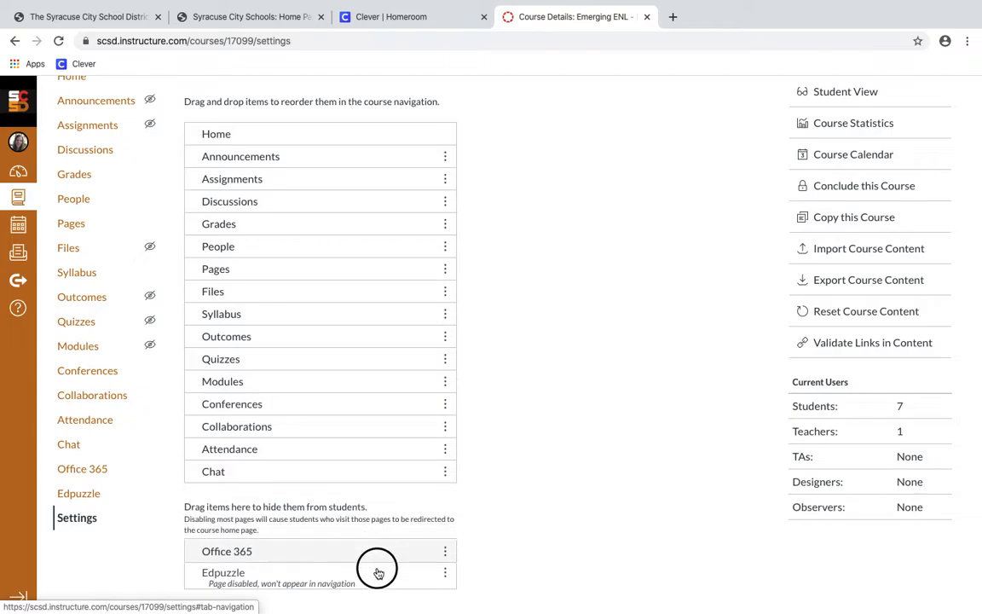
{"action": "left_click_drag", "start_coordinate": [373, 474], "coordinate": [368, 540]}
Hide Attendance, Collaborations, Conferences, Quizzes and Outcomes from the course navigation
{"action": "right_click", "coordinate": [365, 522]}
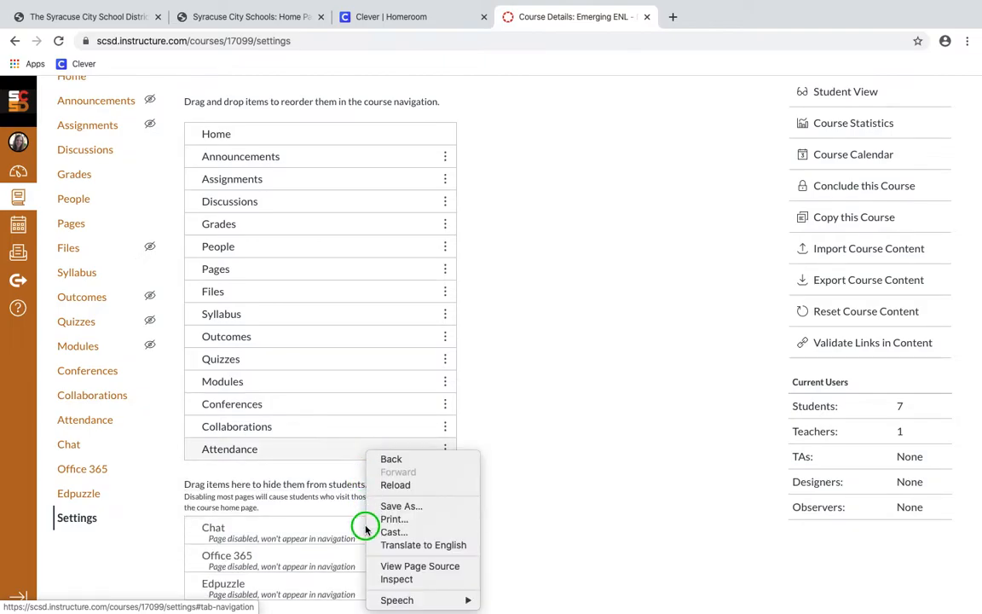
{"action": "left_click", "coordinate": [308, 459]}
{"action": "left_click_drag", "start_coordinate": [308, 459], "coordinate": [280, 522]}
{"action": "left_click_drag", "start_coordinate": [278, 424], "coordinate": [273, 461]}
{"action": "left_click_drag", "start_coordinate": [277, 360], "coordinate": [273, 431]}
{"action": "left_click_drag", "start_coordinate": [269, 337], "coordinate": [256, 464]}
Disable Syllabus and hide Files, Pages, People, Grades, Discussions, Assignments and Announcements
{"action": "left_click", "coordinate": [445, 320]}
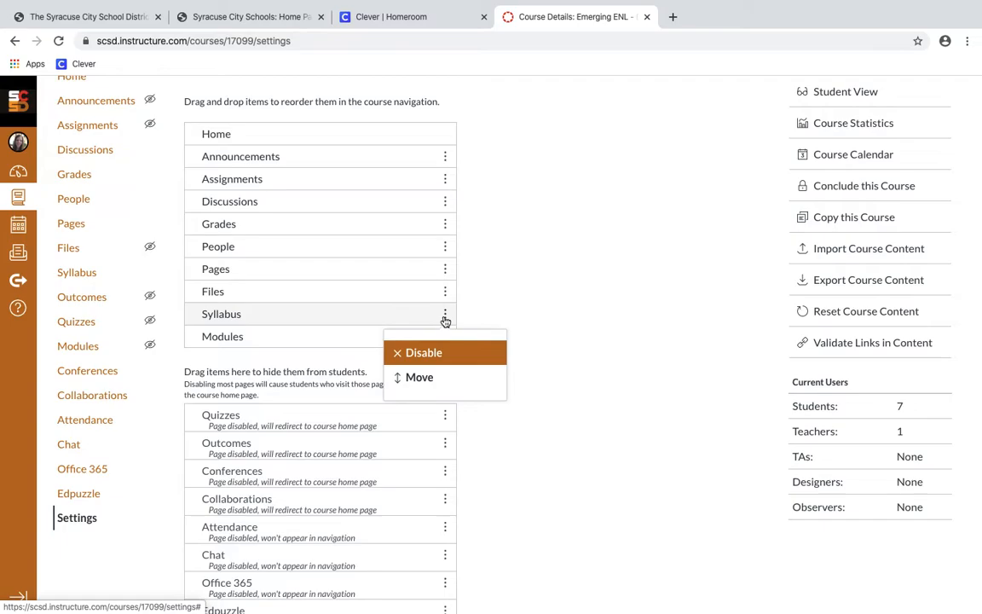
{"action": "left_click", "coordinate": [434, 352]}
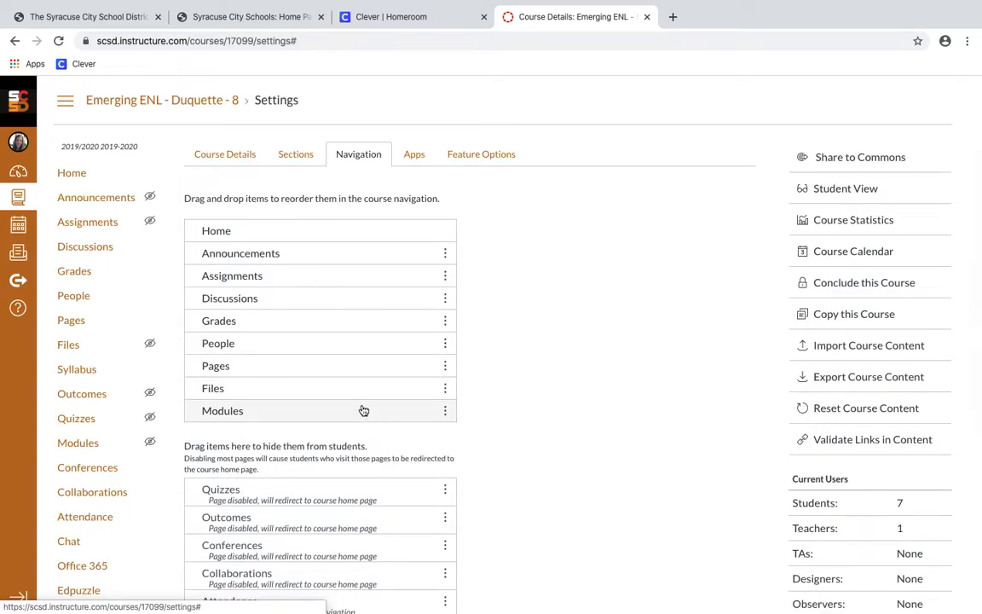
{"action": "left_click_drag", "start_coordinate": [362, 396], "coordinate": [340, 498]}
{"action": "left_click_drag", "start_coordinate": [350, 361], "coordinate": [325, 456]}
{"action": "left_click_drag", "start_coordinate": [345, 350], "coordinate": [348, 436]}
{"action": "left_click_drag", "start_coordinate": [344, 324], "coordinate": [338, 433]}
{"action": "left_click_drag", "start_coordinate": [324, 299], "coordinate": [326, 351]}
{"action": "left_click_drag", "start_coordinate": [325, 253], "coordinate": [329, 366]}
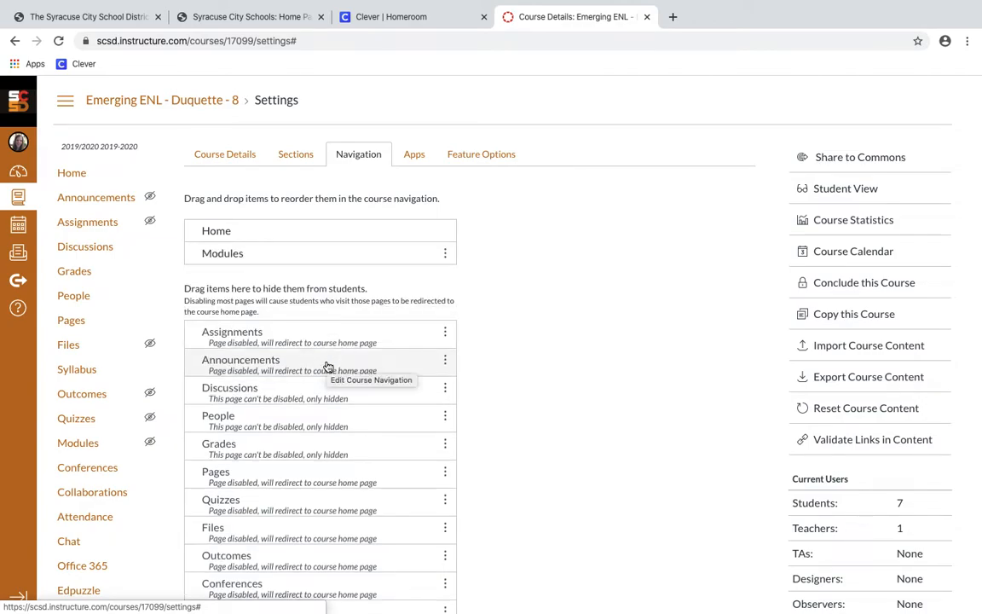
Save the navigation so only Home and Modules remain visible to students
{"action": "scroll", "coordinate": [554, 318], "scroll_direction": "down", "scroll_amount": 5}
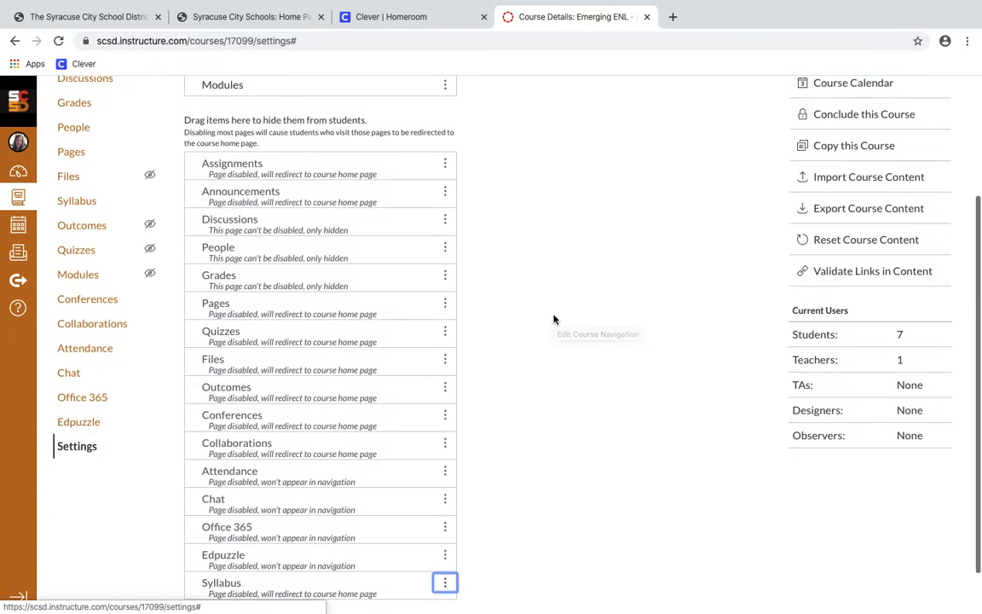
{"action": "scroll", "coordinate": [461, 285], "scroll_direction": "up", "scroll_amount": 2}
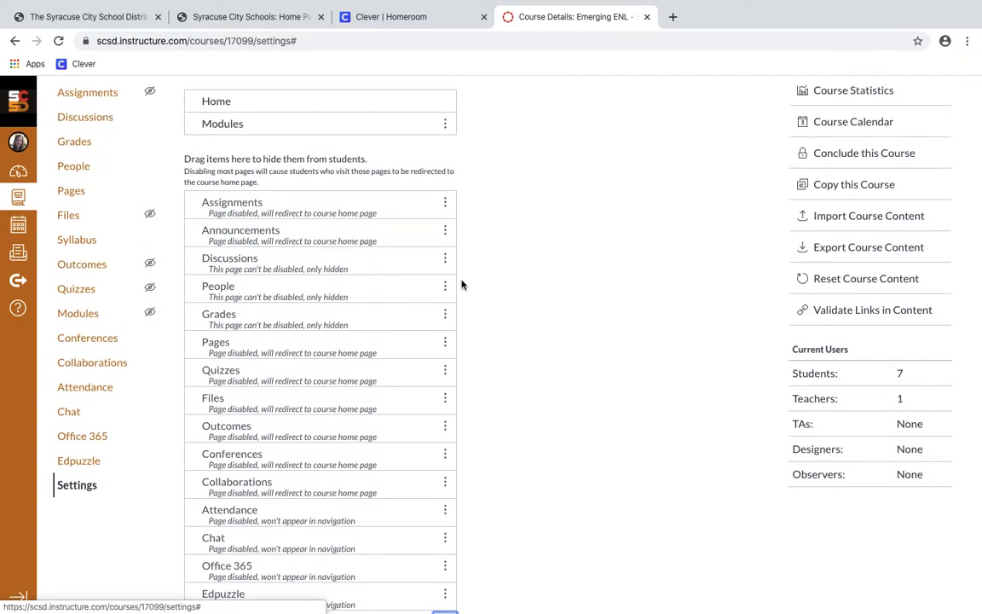
{"action": "scroll", "coordinate": [461, 285], "scroll_direction": "down", "scroll_amount": 2}
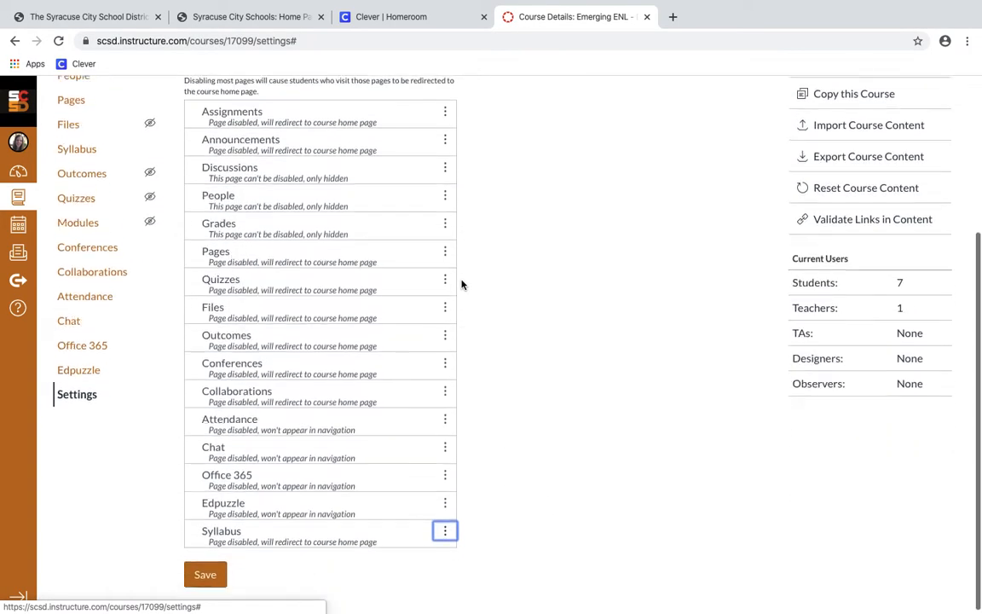
{"action": "left_click", "coordinate": [206, 572]}
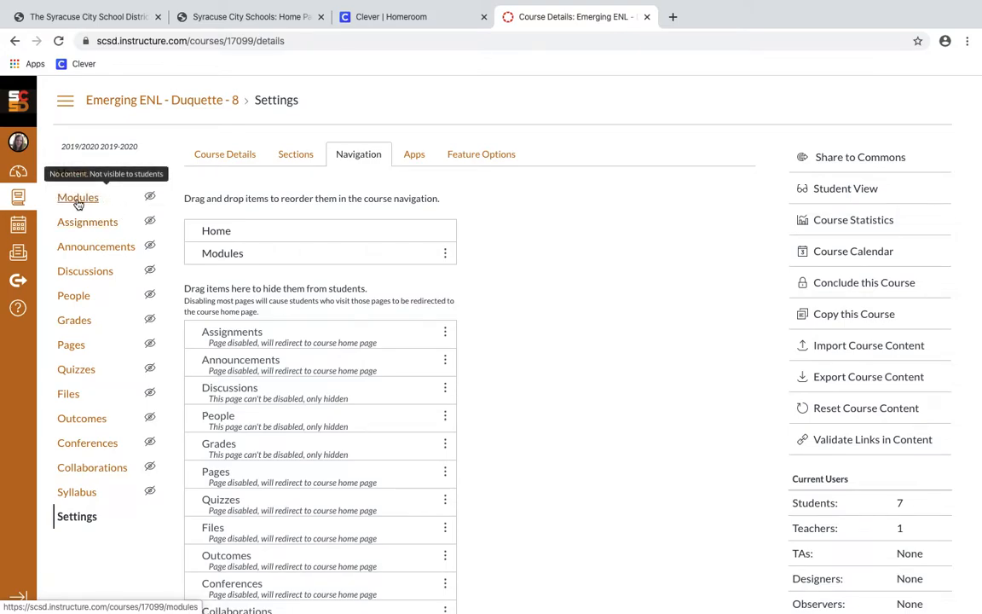
Return to the Course Details tab of the course settings
{"action": "left_click", "coordinate": [200, 147]}
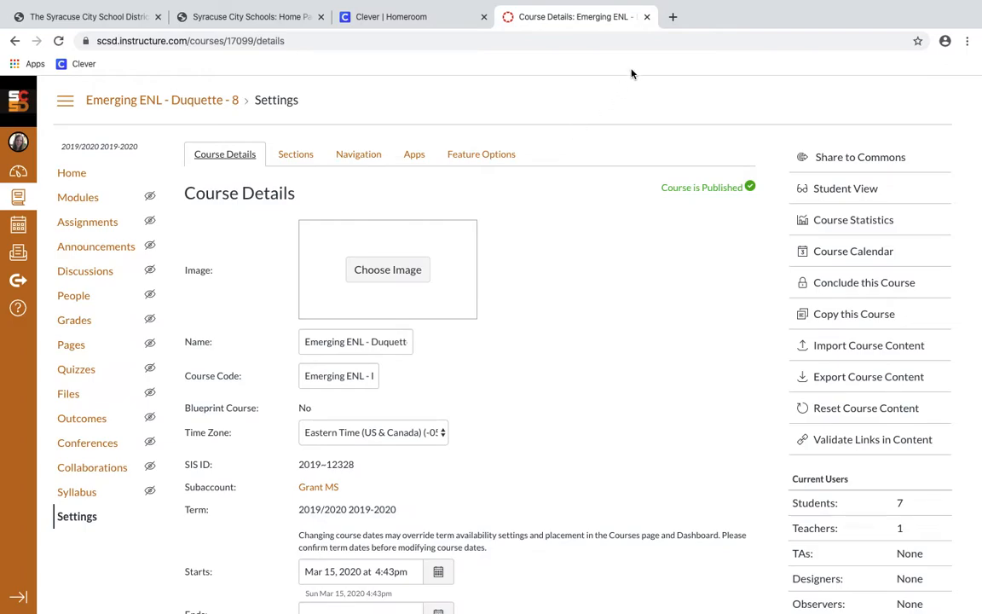
Search Unsplash for 'language' and set the reading-glasses-over-a-book photo as the course image
{"action": "left_click", "coordinate": [395, 281]}
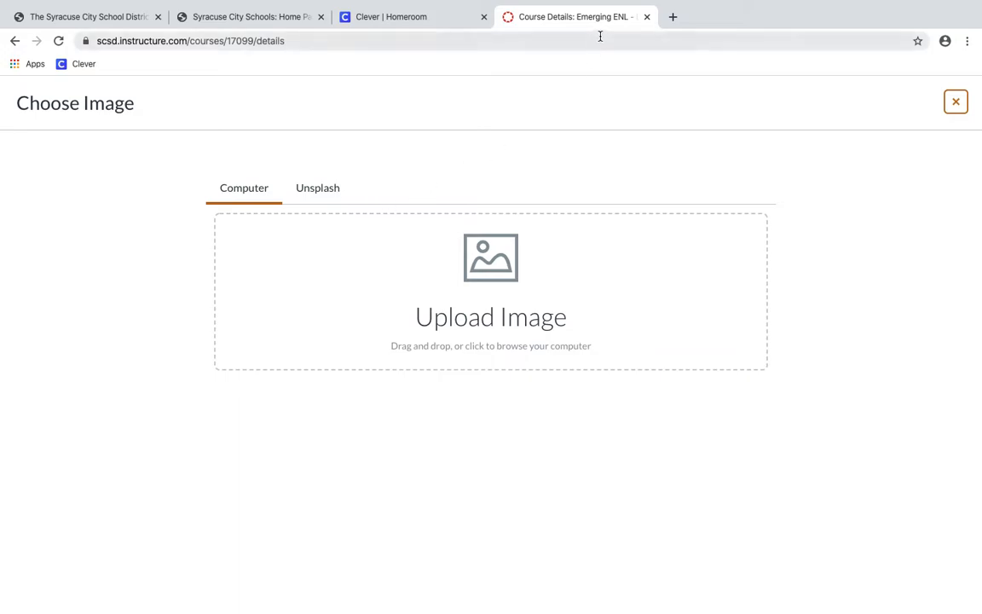
{"action": "left_click", "coordinate": [331, 189]}
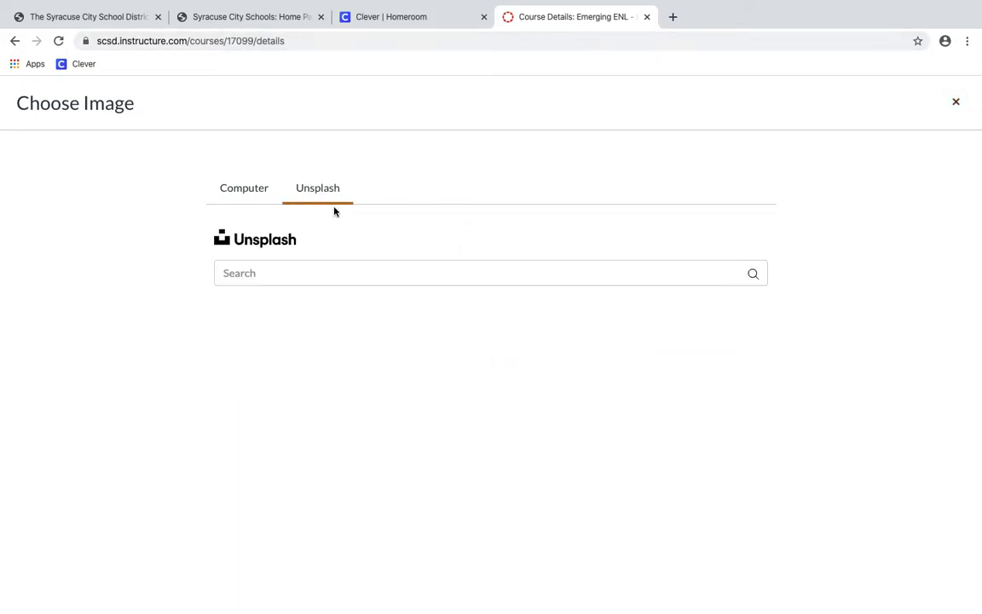
{"action": "left_click", "coordinate": [336, 273]}
{"action": "type", "text": "language"}
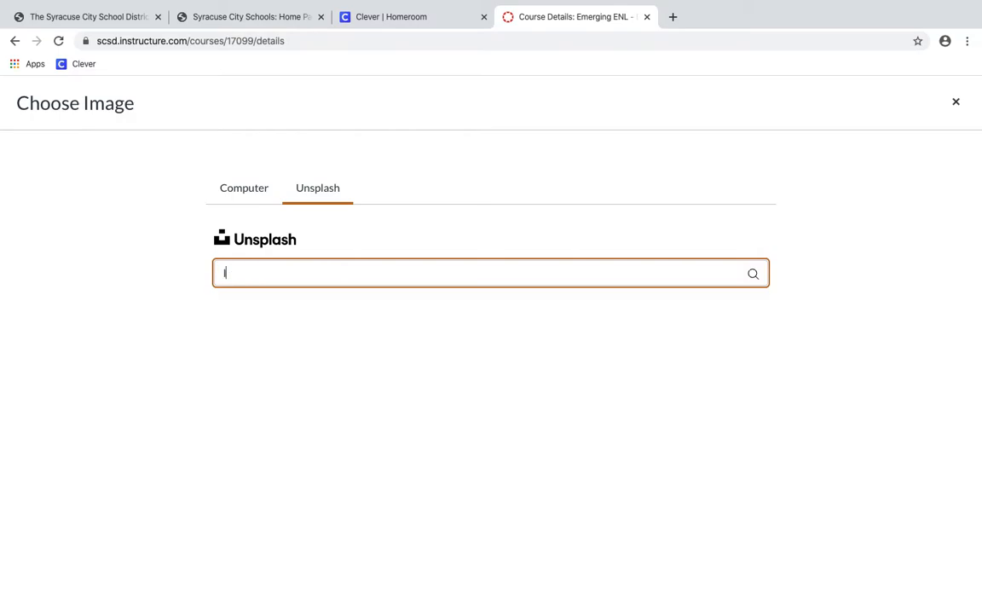
{"action": "key", "text": "BackSpace"}
{"action": "key", "text": "BackSpace"}
{"action": "key", "text": "BackSpace"}
{"action": "key", "text": "BackSpace"}
{"action": "type", "text": "uage"}
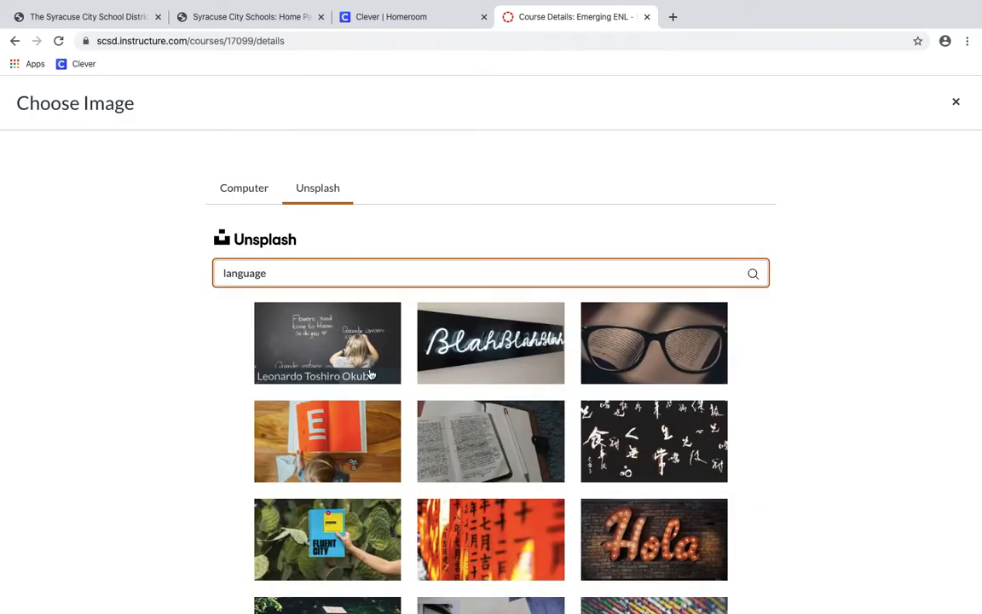
{"action": "scroll", "coordinate": [372, 406], "scroll_direction": "down", "scroll_amount": 2}
{"action": "scroll", "coordinate": [373, 406], "scroll_direction": "down", "scroll_amount": 3}
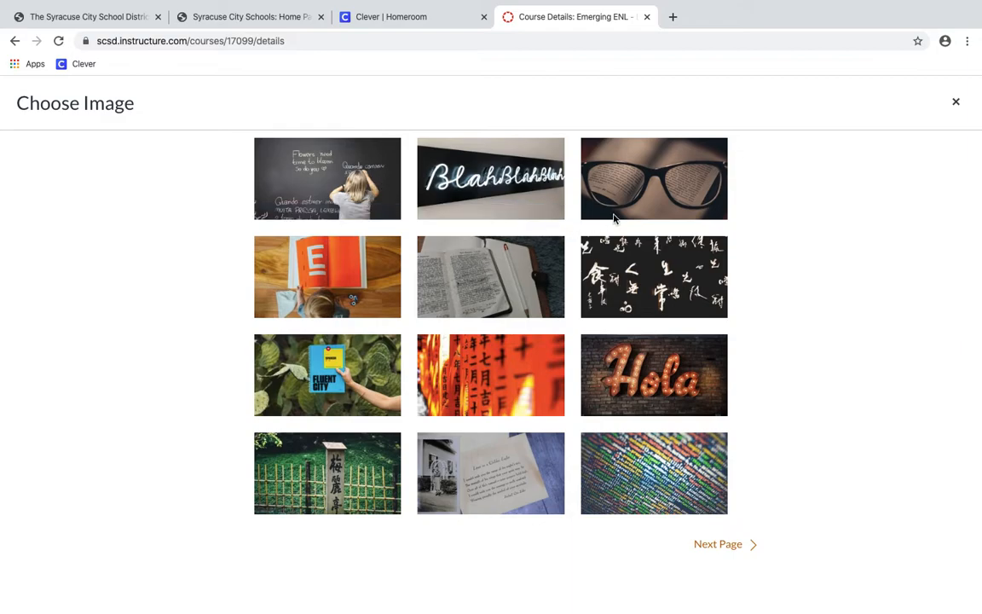
{"action": "left_click", "coordinate": [646, 196]}
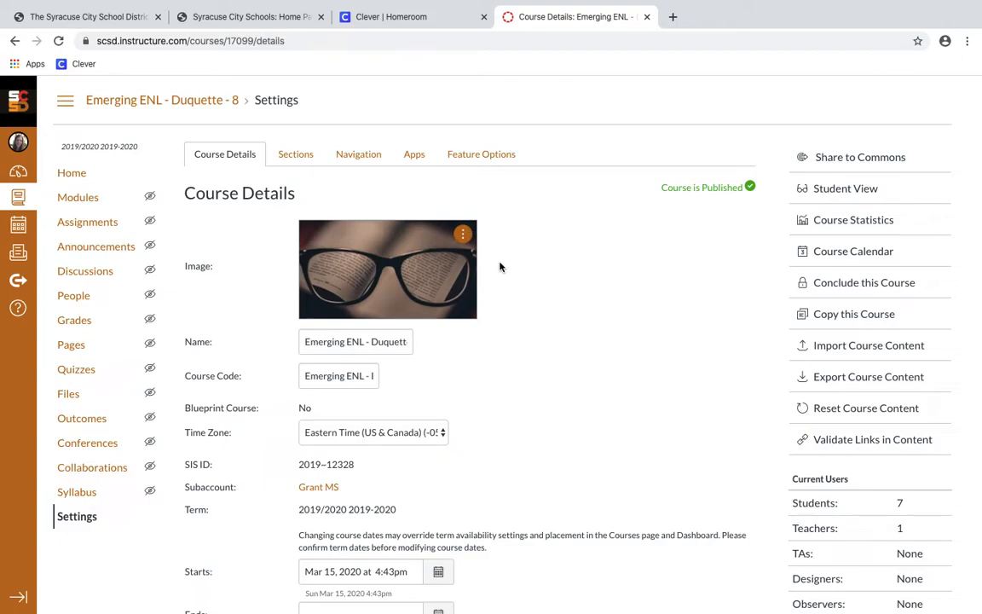
Go to the course Home, then open the empty Modules page
{"action": "left_click", "coordinate": [93, 173]}
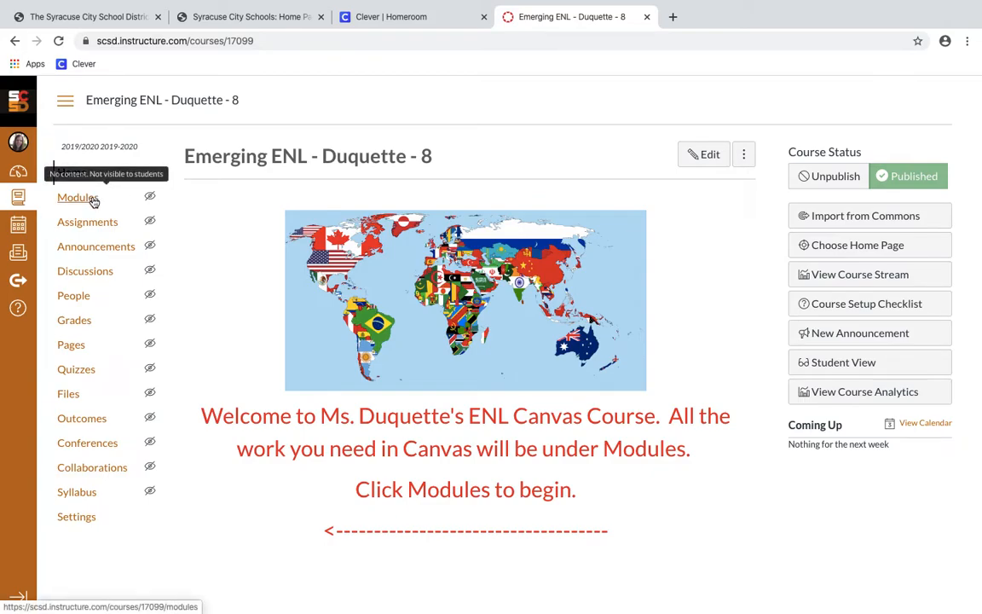
{"action": "left_click", "coordinate": [94, 201]}
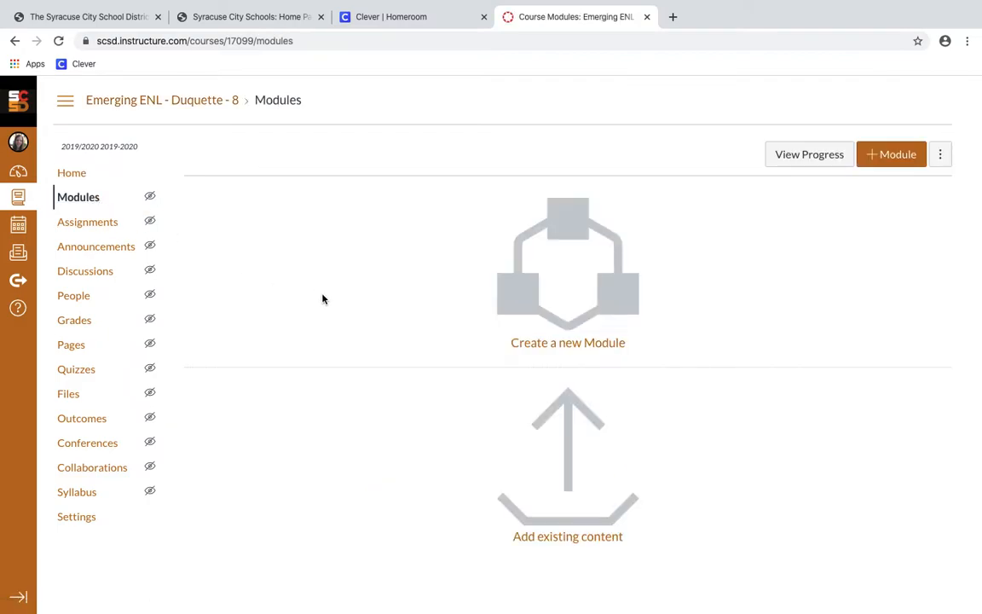
Create a module named 'Practice Module' and publish it
{"action": "left_click", "coordinate": [639, 322]}
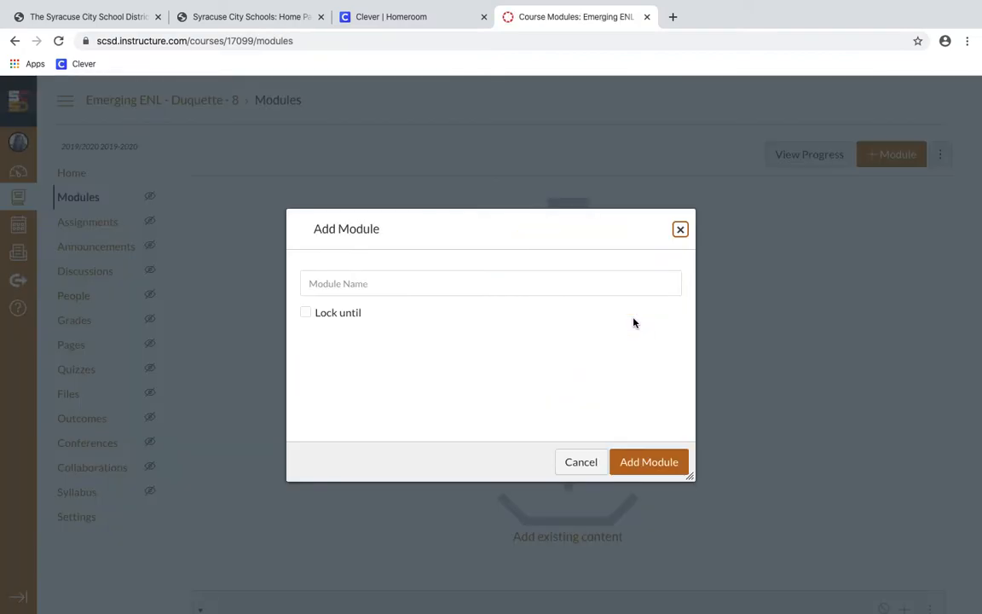
{"action": "left_click", "coordinate": [606, 290]}
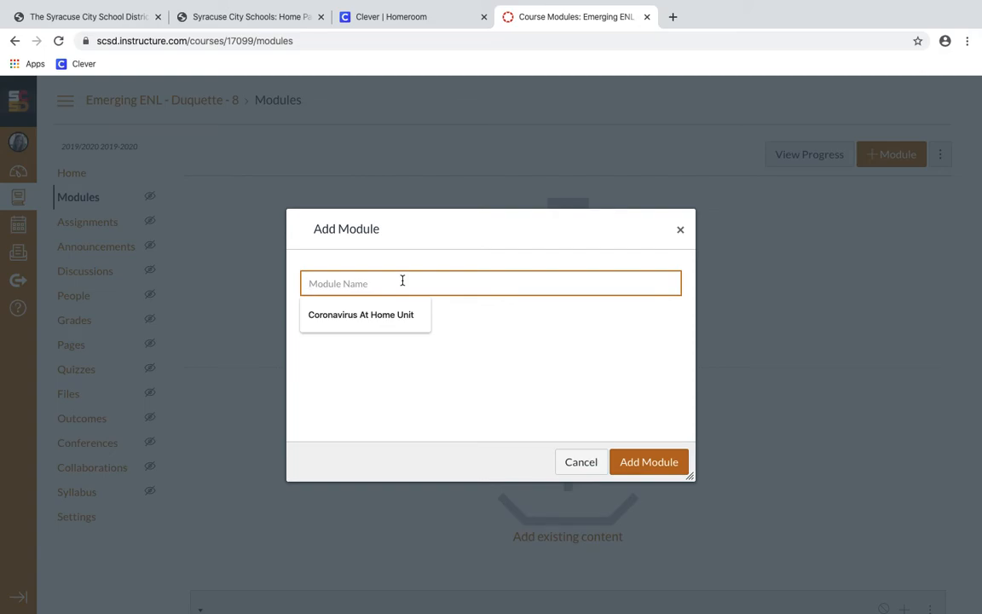
{"action": "type", "text": "Pra"}
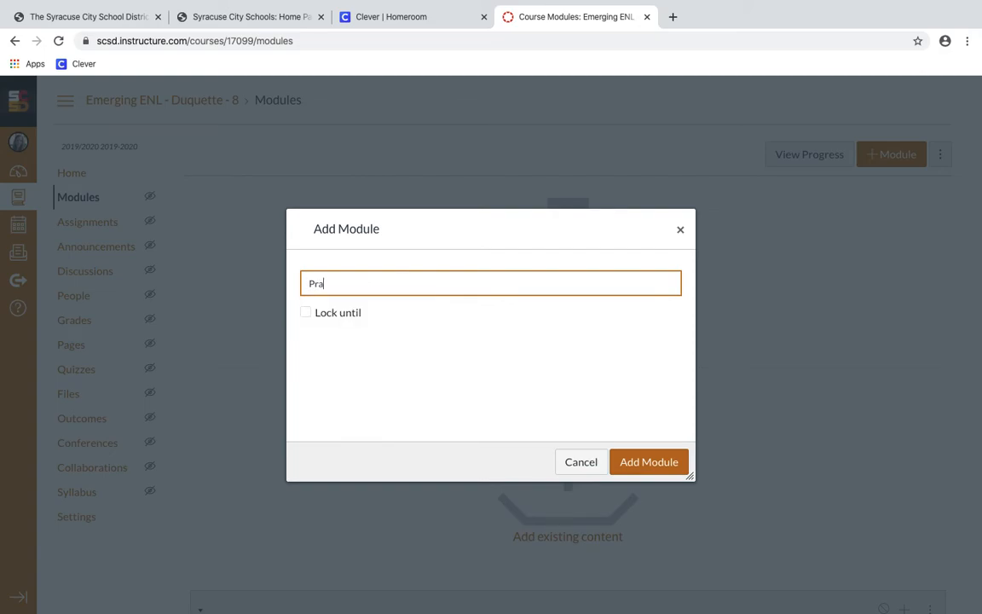
{"action": "type", "text": "ctice Module"}
{"action": "left_click", "coordinate": [673, 463]}
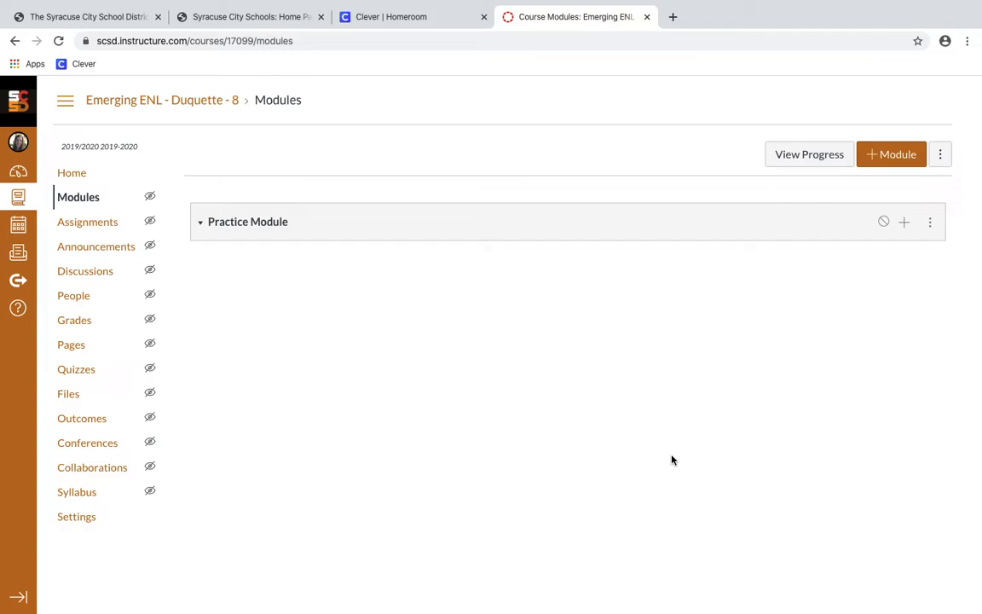
{"action": "left_click", "coordinate": [882, 223]}
Add a new page item 'Practice Page' to Practice Module, indented 1 level
{"action": "left_click", "coordinate": [906, 224]}
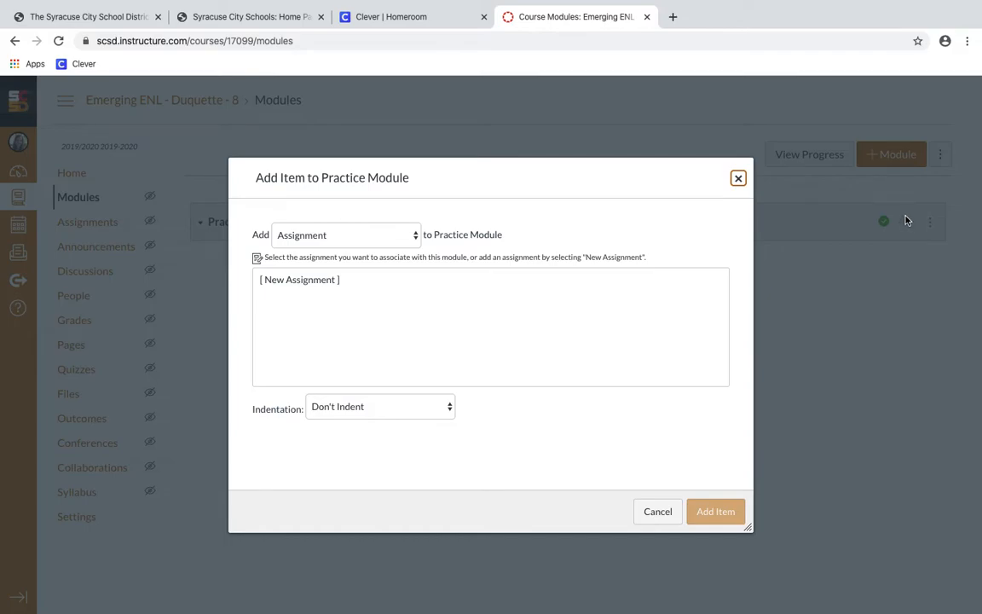
{"action": "left_click", "coordinate": [416, 236]}
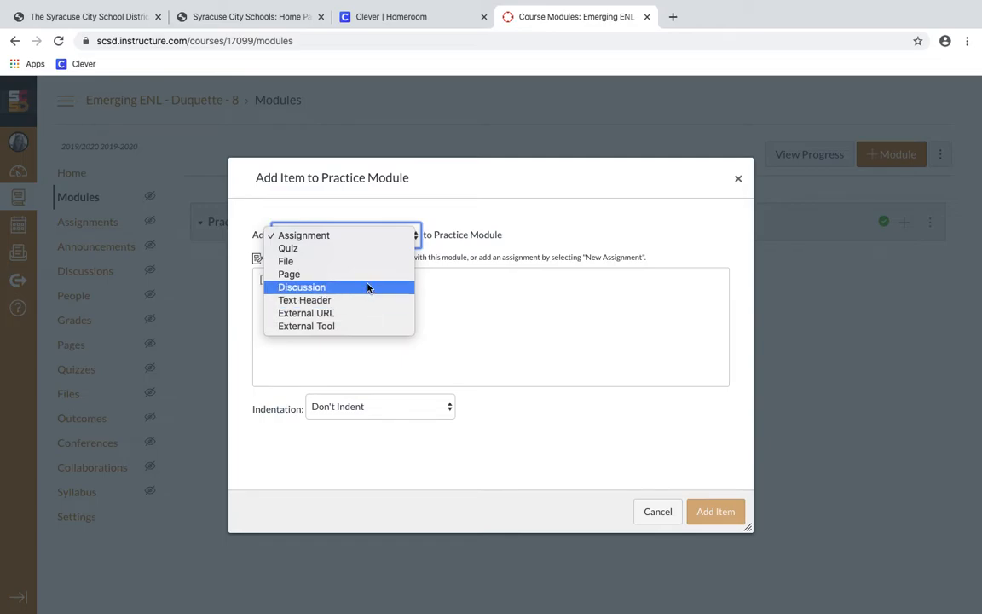
{"action": "left_click", "coordinate": [368, 274]}
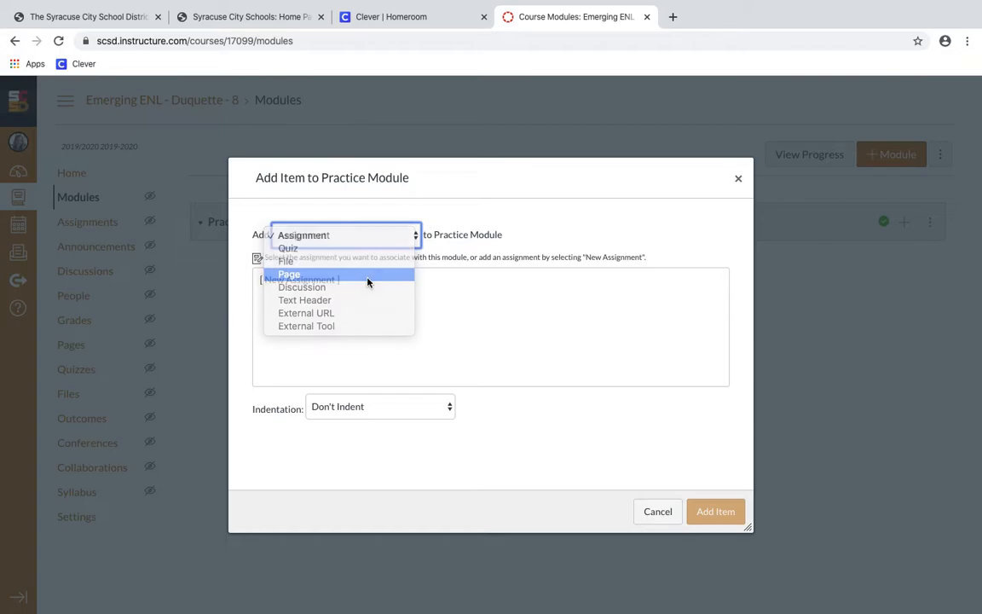
{"action": "left_click", "coordinate": [300, 282]}
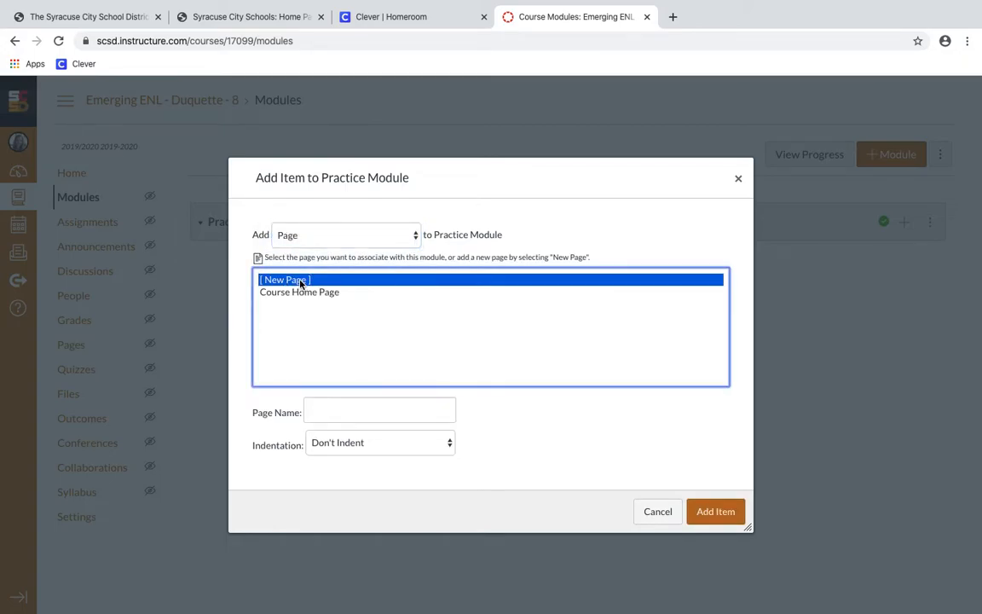
{"action": "left_click", "coordinate": [334, 410]}
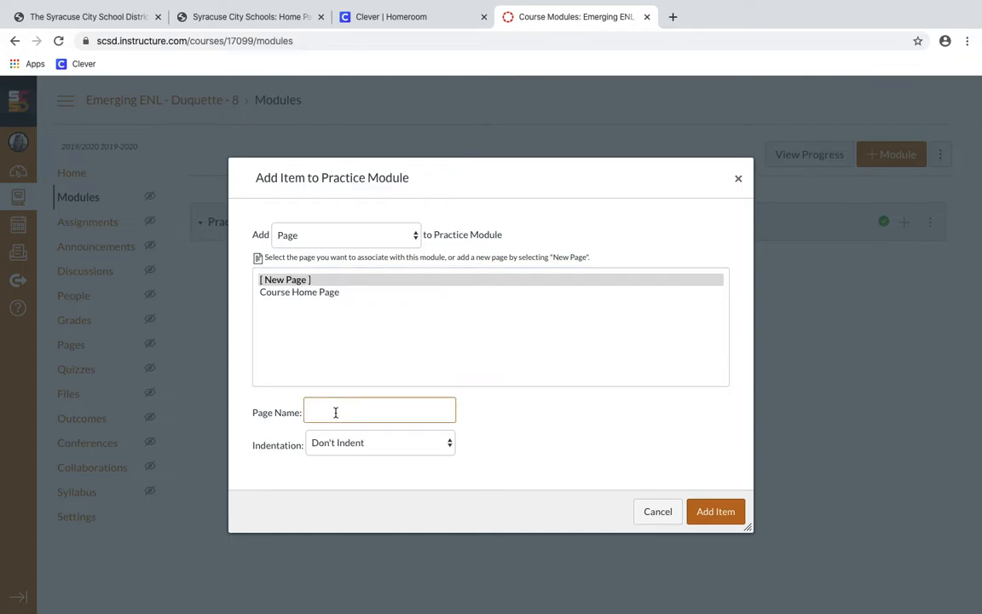
{"action": "type", "text": "Practice Page"}
{"action": "left_click", "coordinate": [356, 445]}
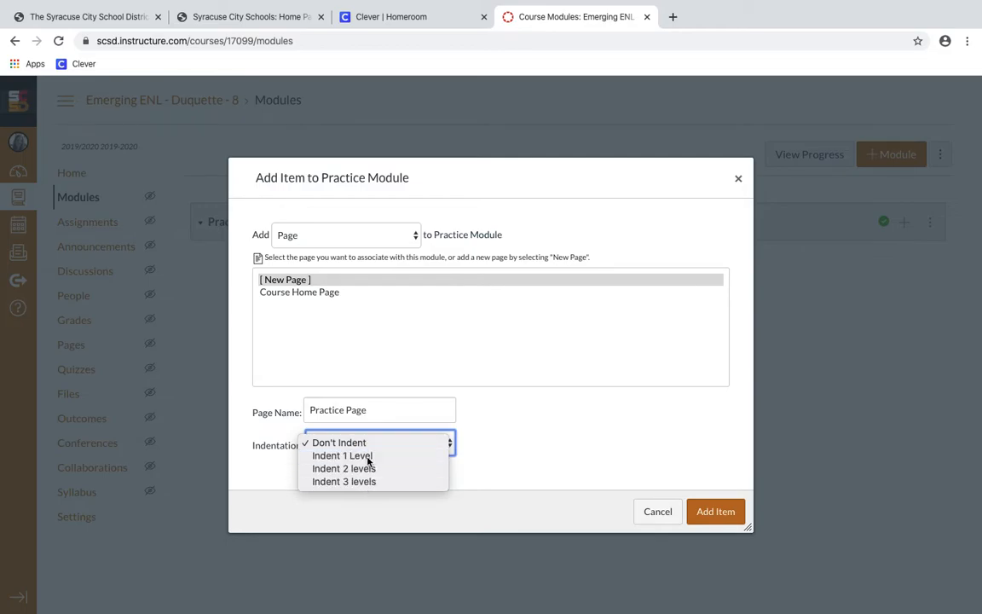
{"action": "left_click", "coordinate": [368, 457]}
{"action": "left_click", "coordinate": [711, 515]}
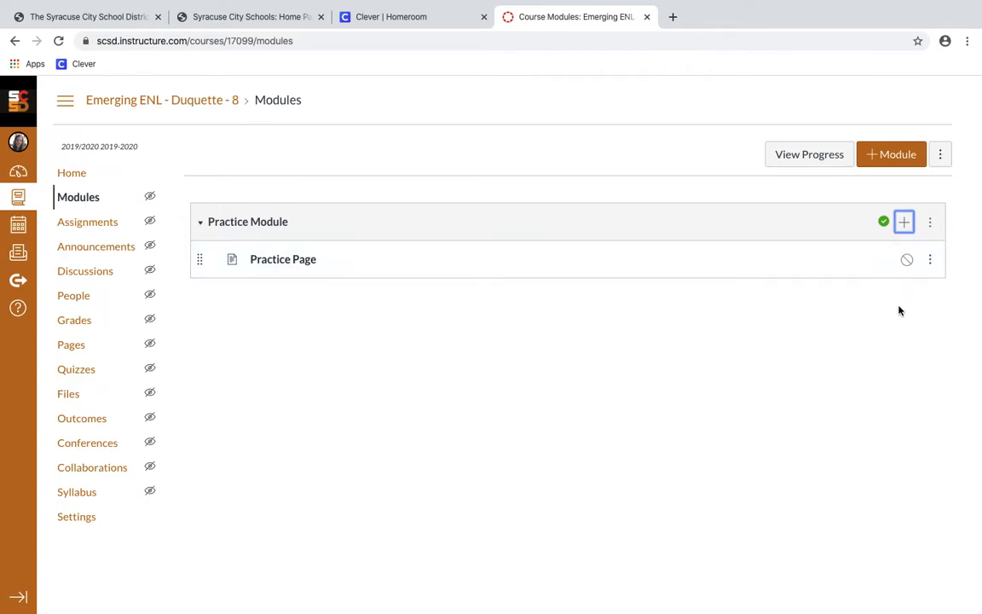
Open Practice Page from the module and switch it into edit mode
{"action": "left_click", "coordinate": [281, 267]}
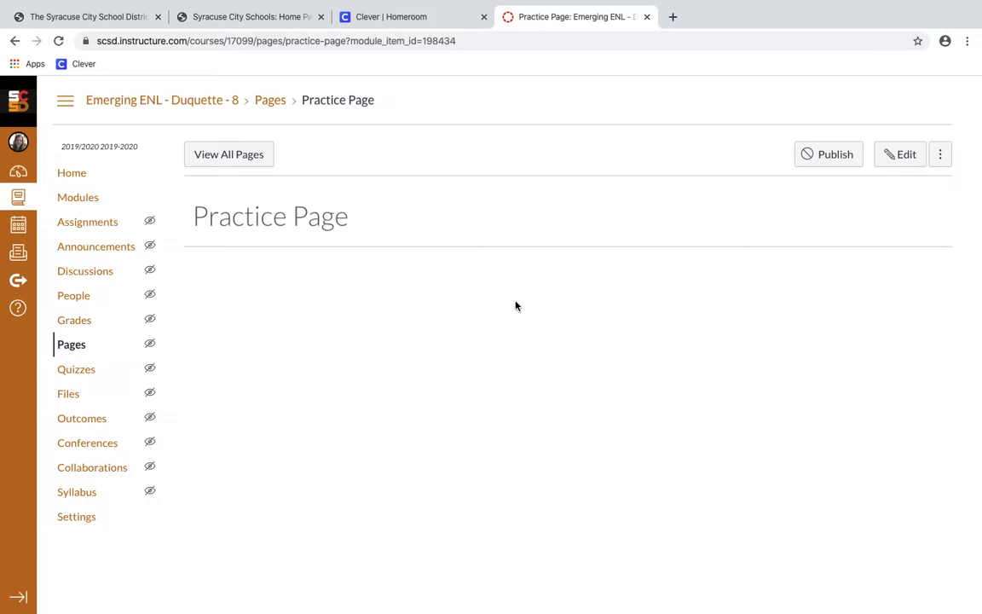
{"action": "left_click", "coordinate": [902, 164]}
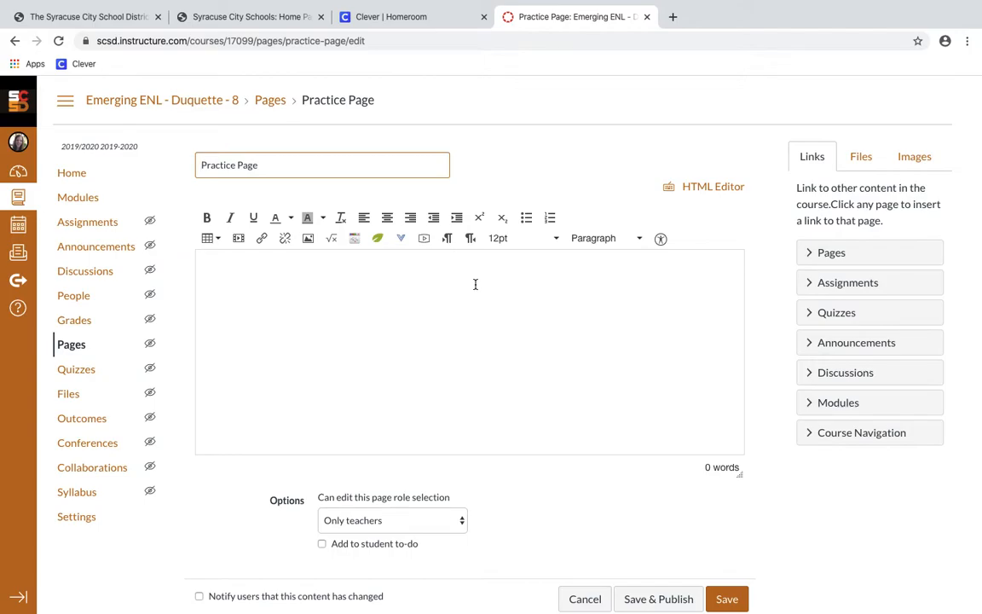
Write 'This is how you can use a practice page to share content with your students.' and start a new line
{"action": "left_click", "coordinate": [476, 284]}
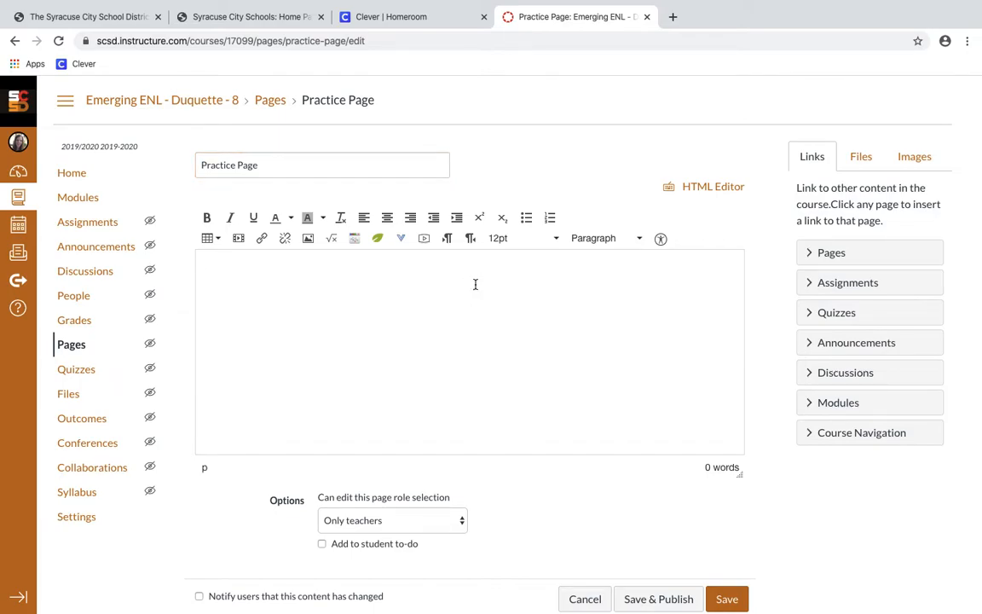
{"action": "type", "text": "This is how you can use a practice page to share content with your students."}
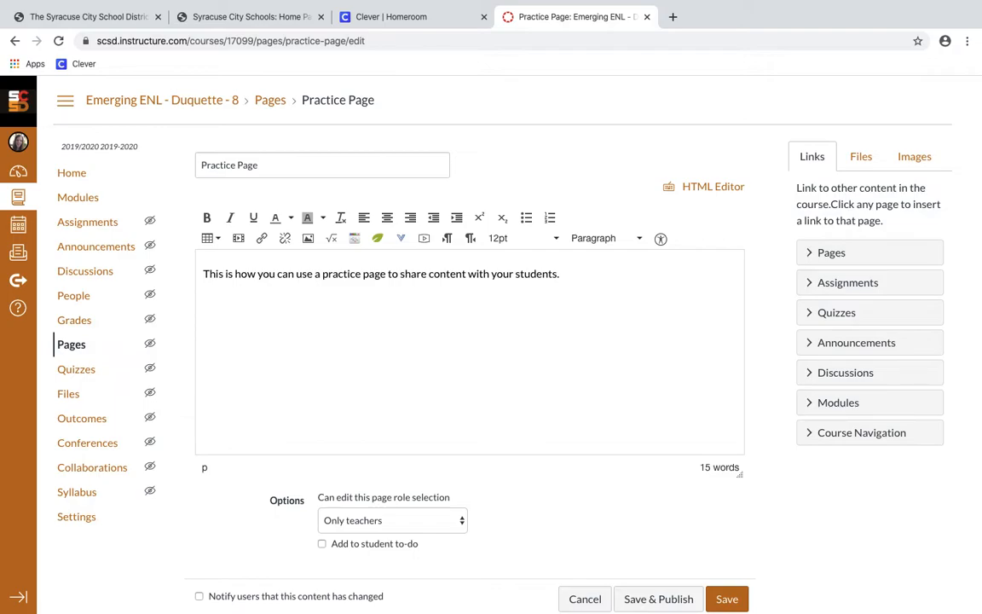
{"action": "key", "text": "Return"}
{"action": "left_click", "coordinate": [240, 240]}
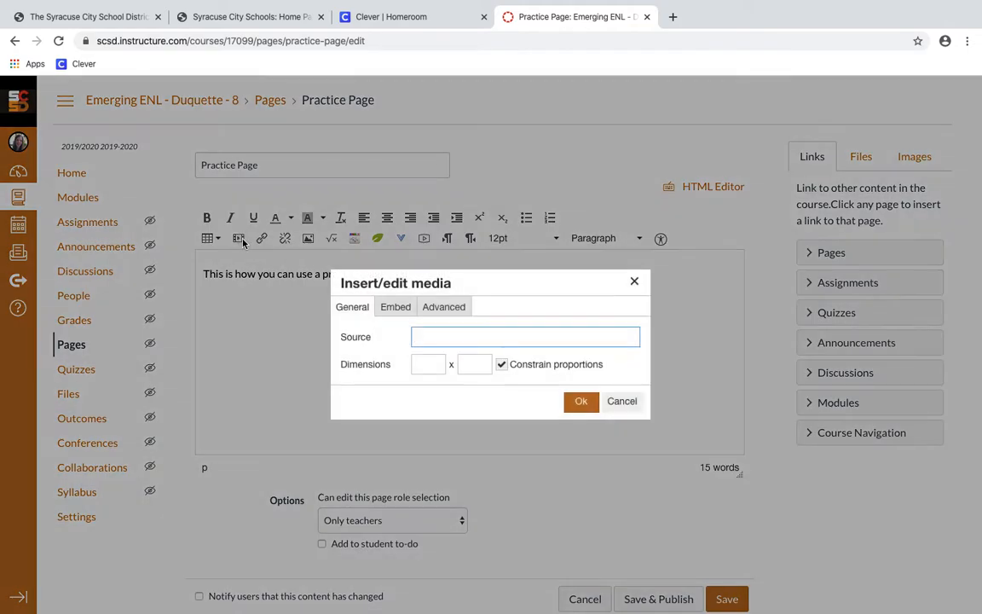
{"action": "left_click", "coordinate": [394, 314]}
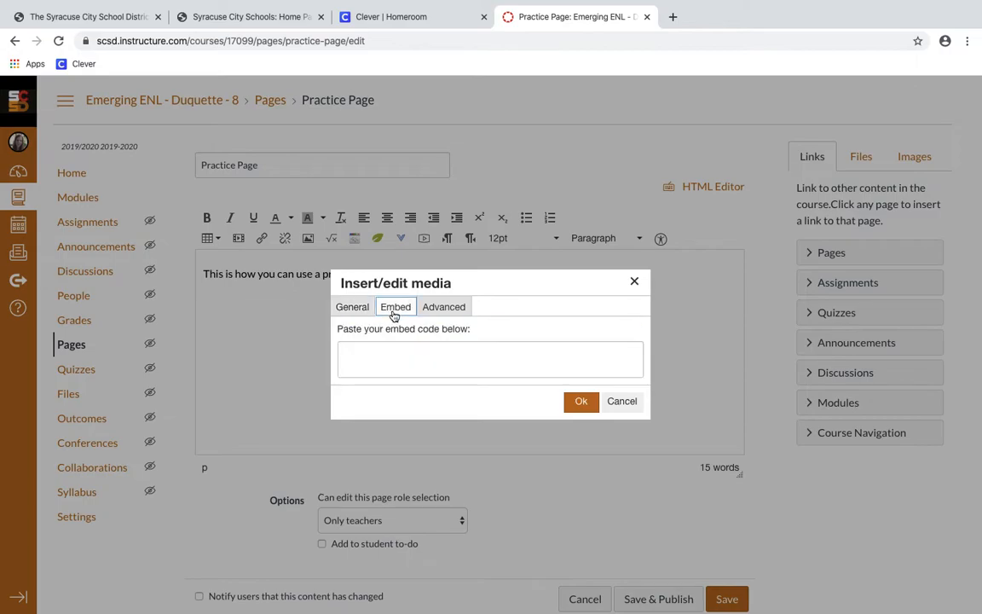
{"action": "left_click", "coordinate": [430, 309]}
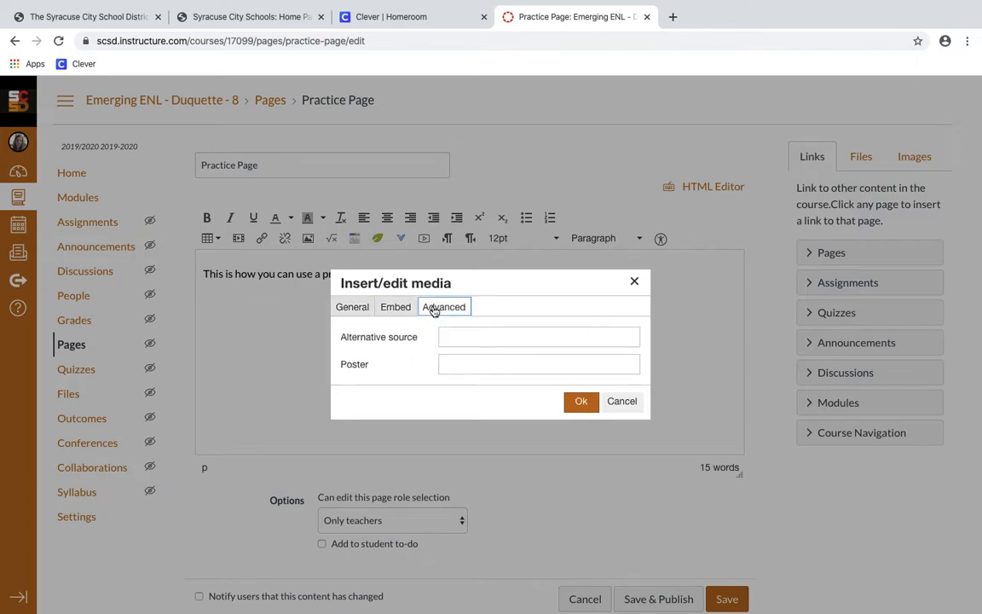
{"action": "left_click", "coordinate": [359, 309]}
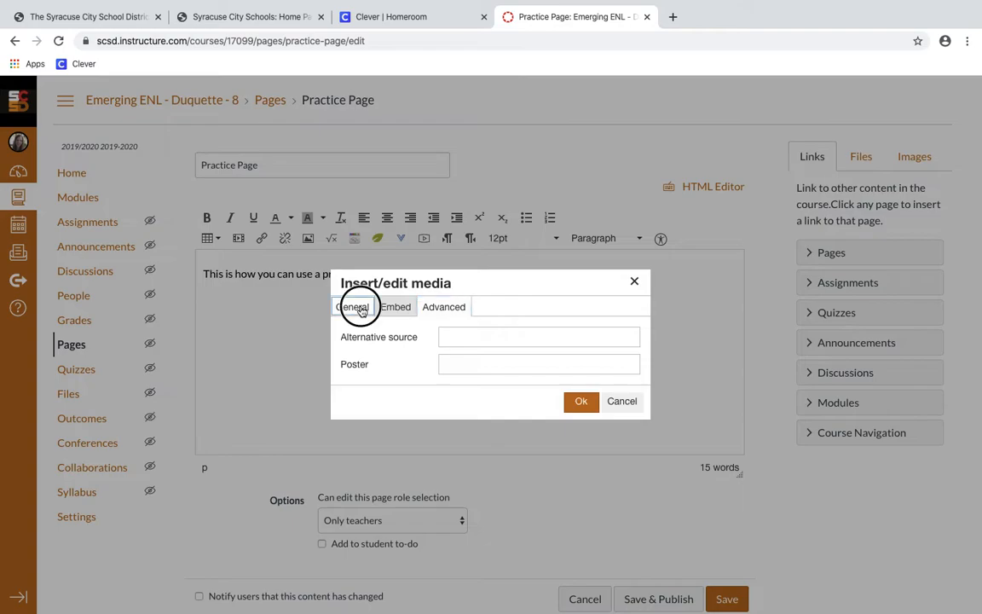
{"action": "left_click", "coordinate": [388, 313]}
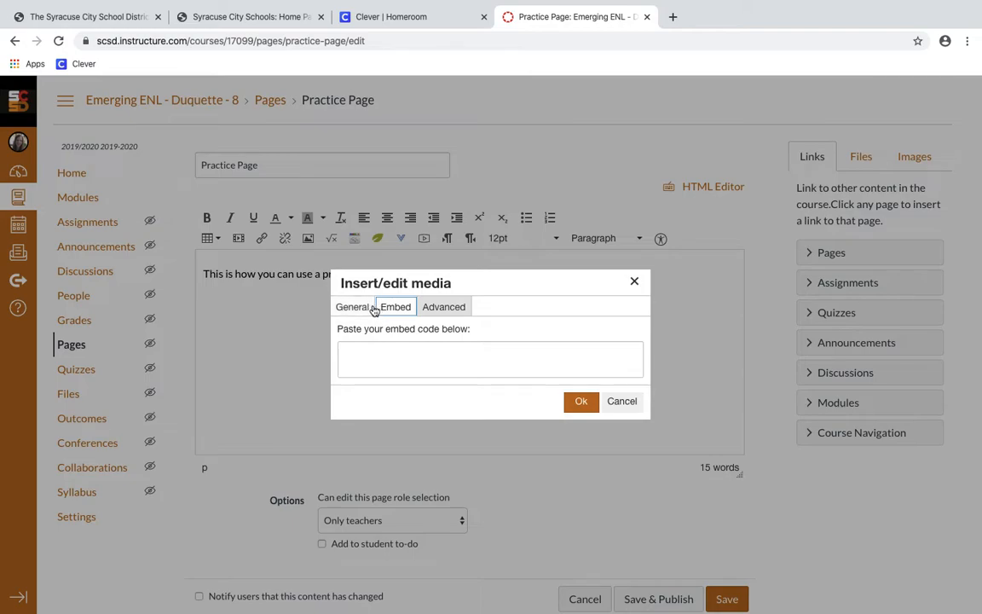
{"action": "left_click", "coordinate": [369, 311]}
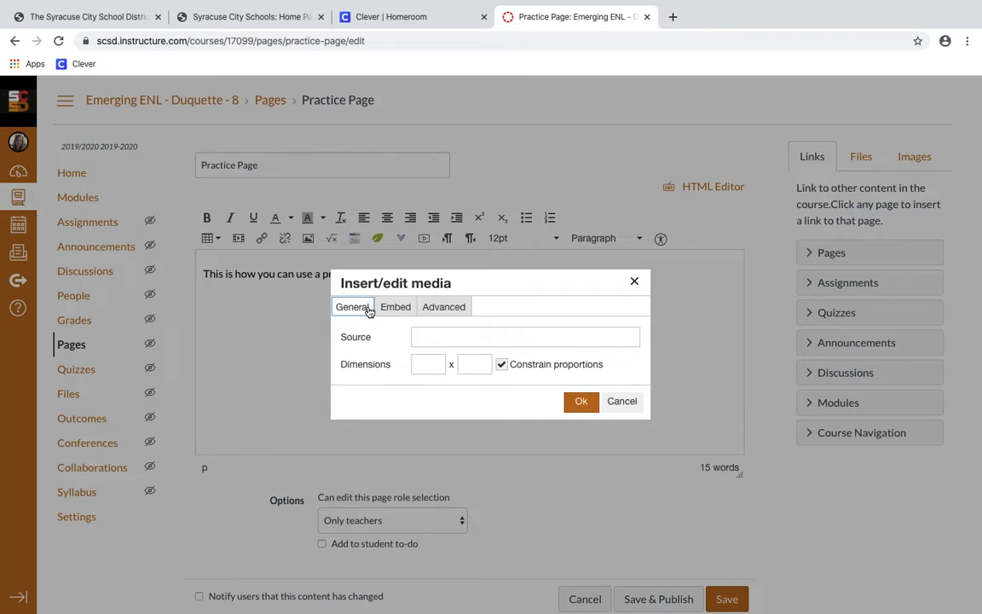
{"action": "left_click", "coordinate": [635, 280]}
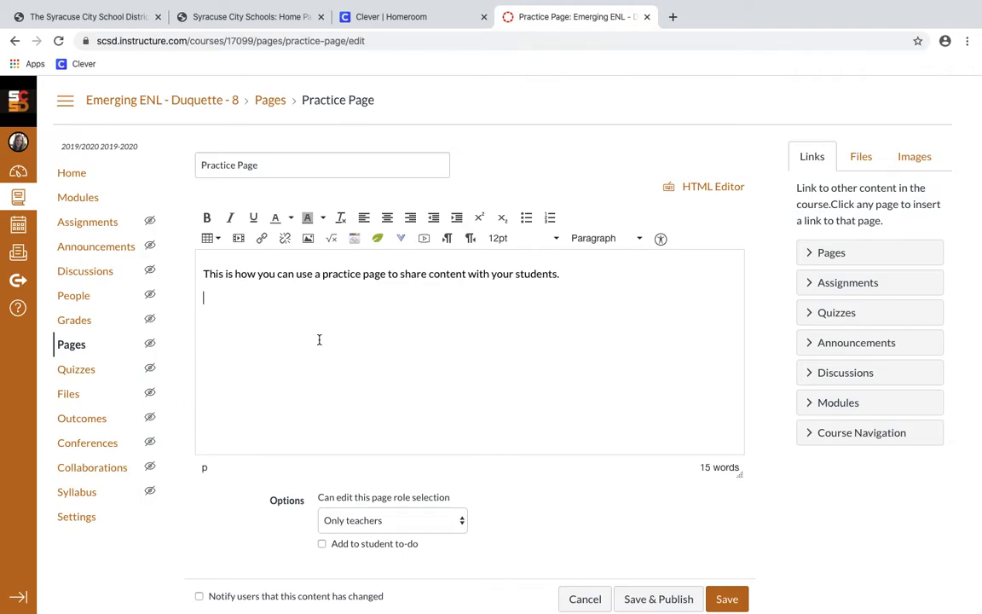
Type 'Parts of a paragraph' on the second line, select it, and start linking it to a URL
{"action": "type", "text": "Parts of a paragraph"}
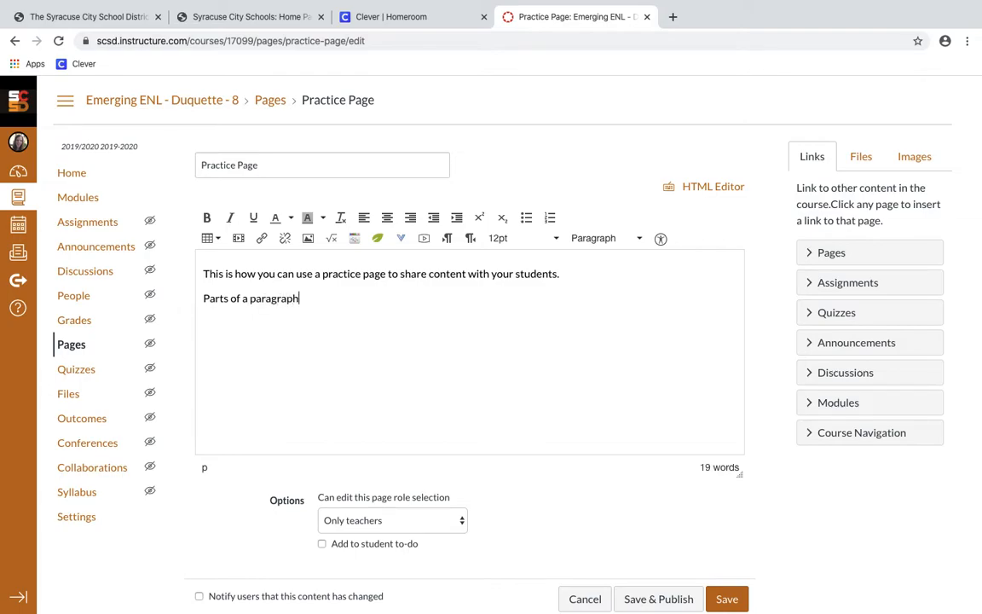
{"action": "left_click_drag", "start_coordinate": [303, 299], "coordinate": [200, 294]}
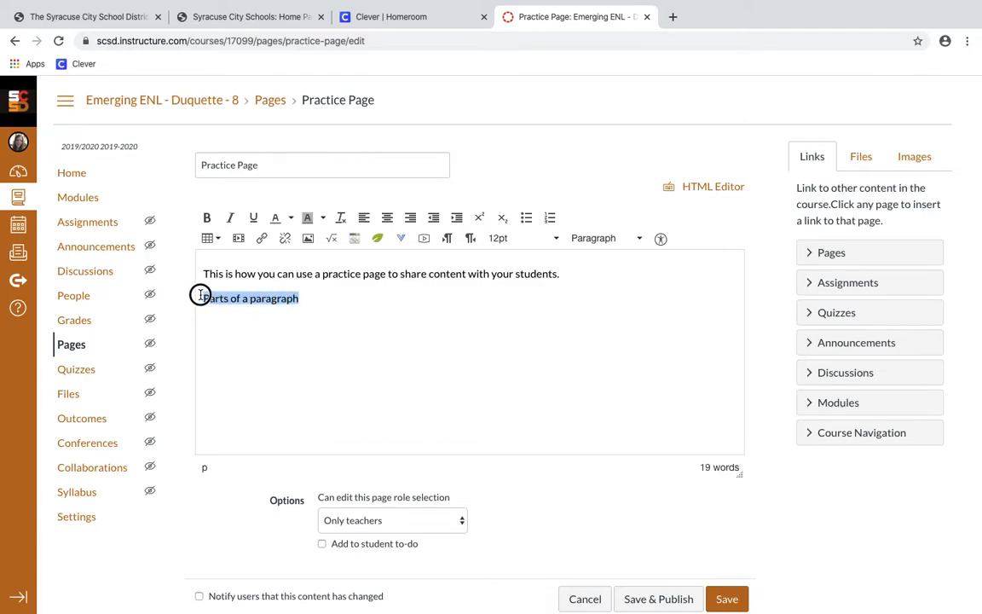
{"action": "left_click", "coordinate": [262, 242]}
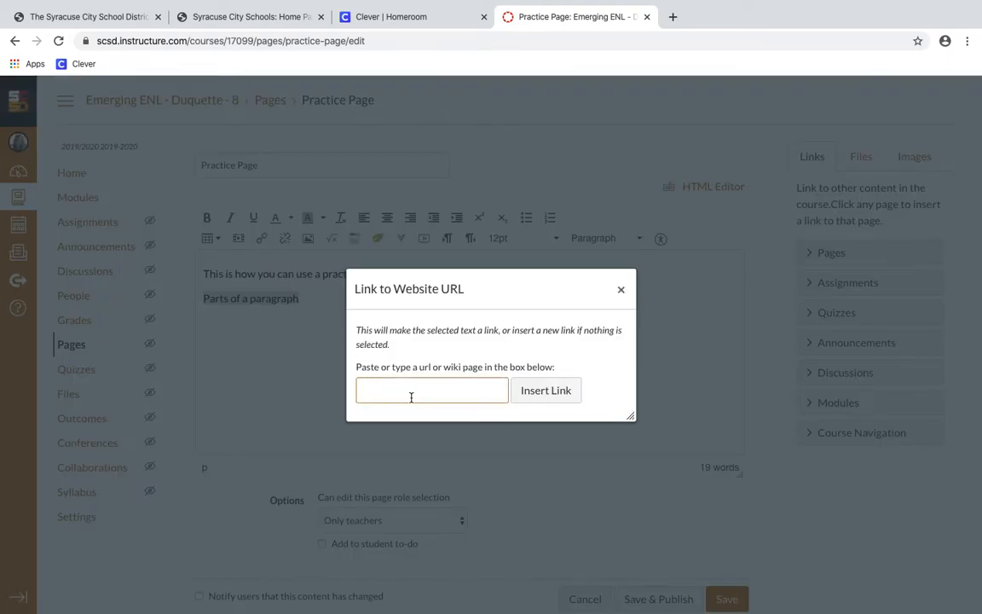
Load youtube.com in a new browser tab
{"action": "left_click", "coordinate": [674, 17]}
{"action": "type", "text": "youtube."}
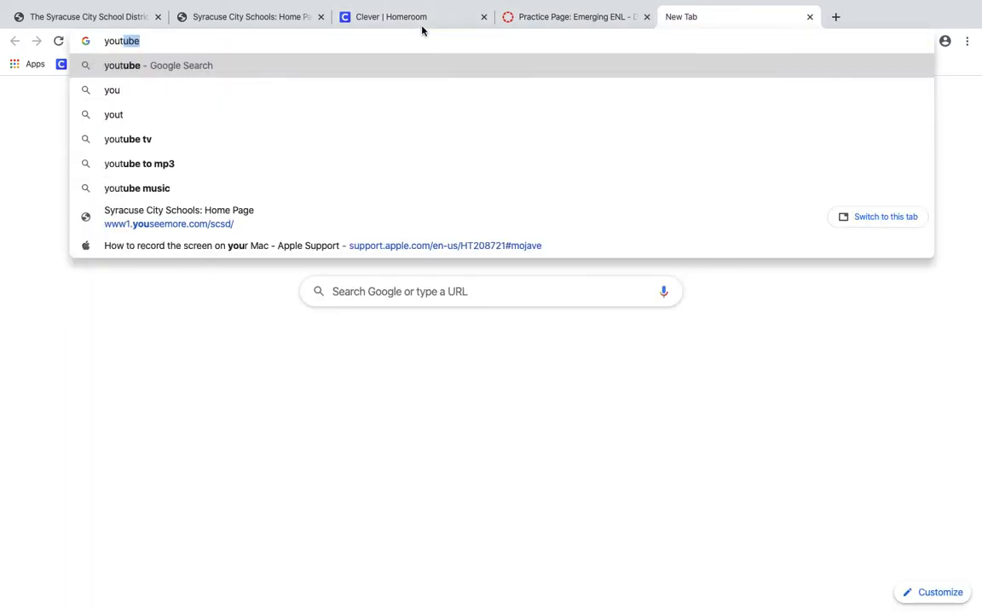
{"action": "type", "text": "com"}
{"action": "key", "text": "Return"}
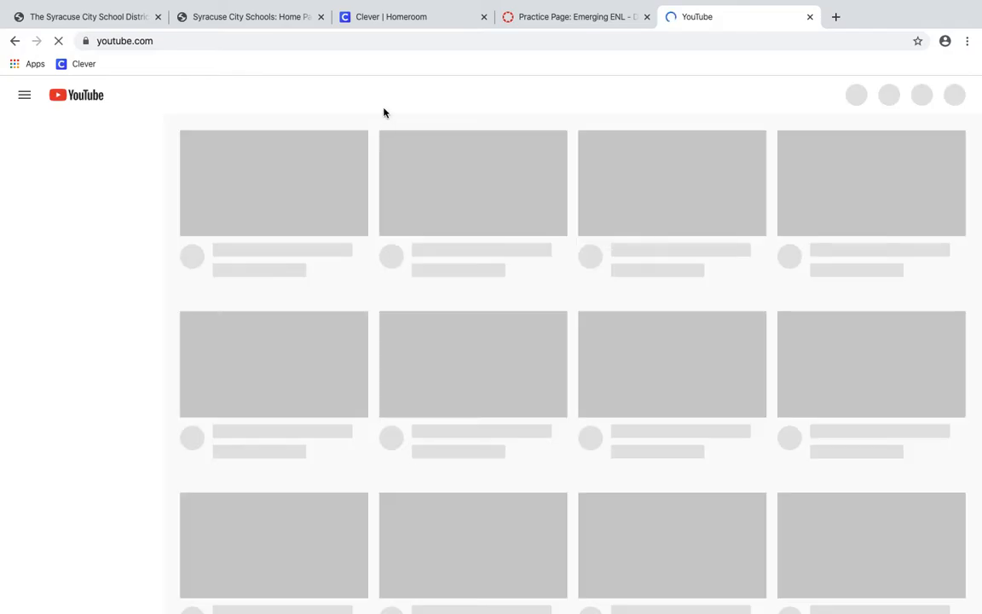
Search YouTube for 'parts of a paragraph'
{"action": "left_click", "coordinate": [504, 93]}
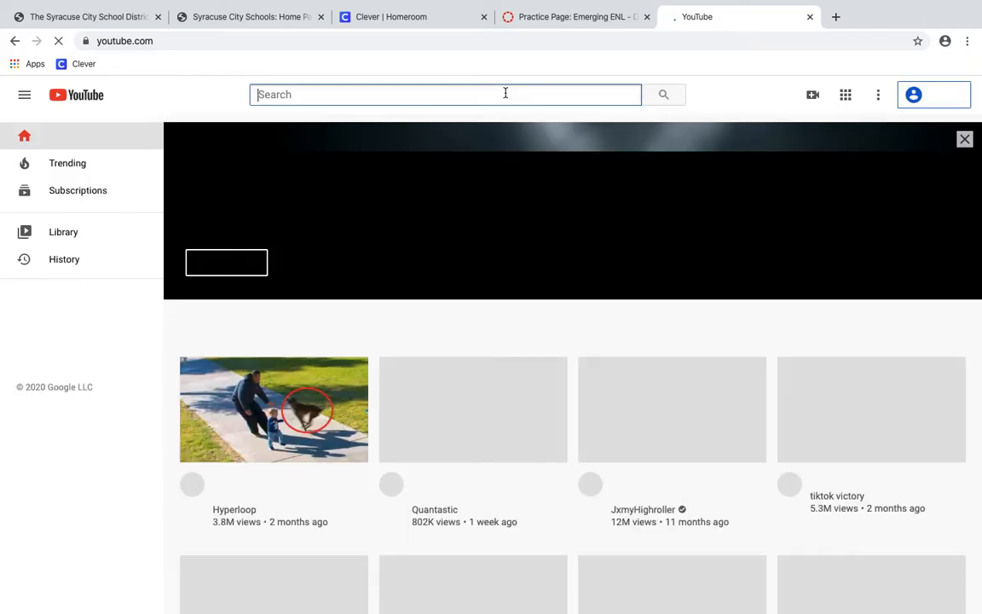
{"action": "type", "text": "parts of a paragrap"}
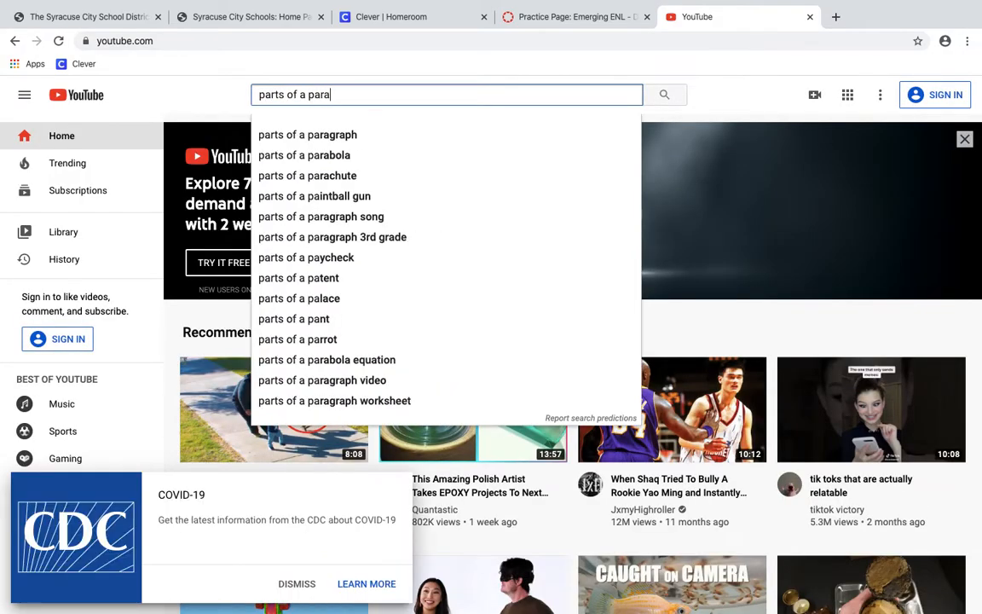
{"action": "type", "text": "h"}
{"action": "key", "text": "Return"}
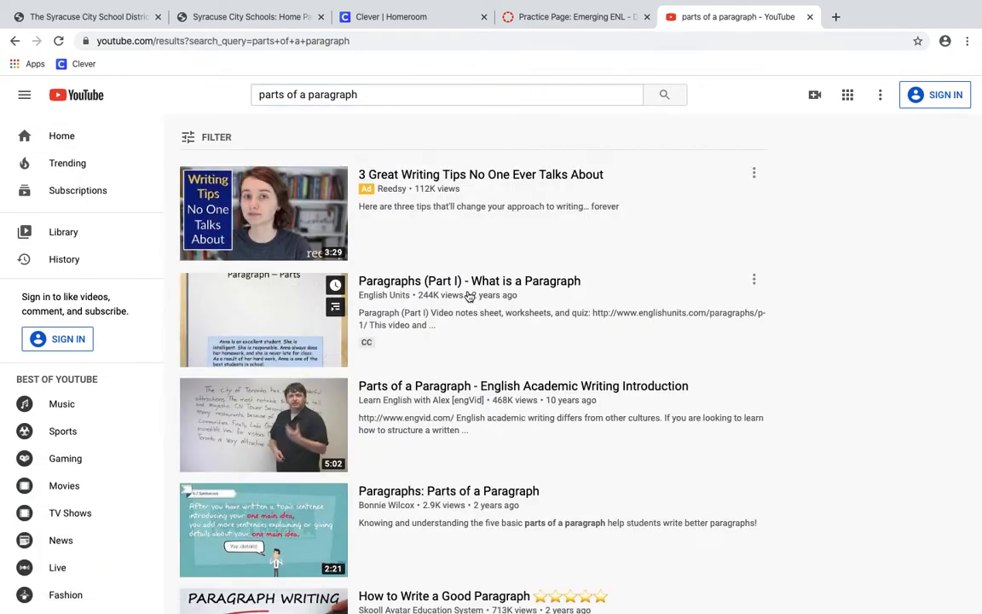
Open the "Hamburger" Paragraph Writing video, pause it, and select its web address
{"action": "scroll", "coordinate": [364, 381], "scroll_direction": "down", "scroll_amount": 2}
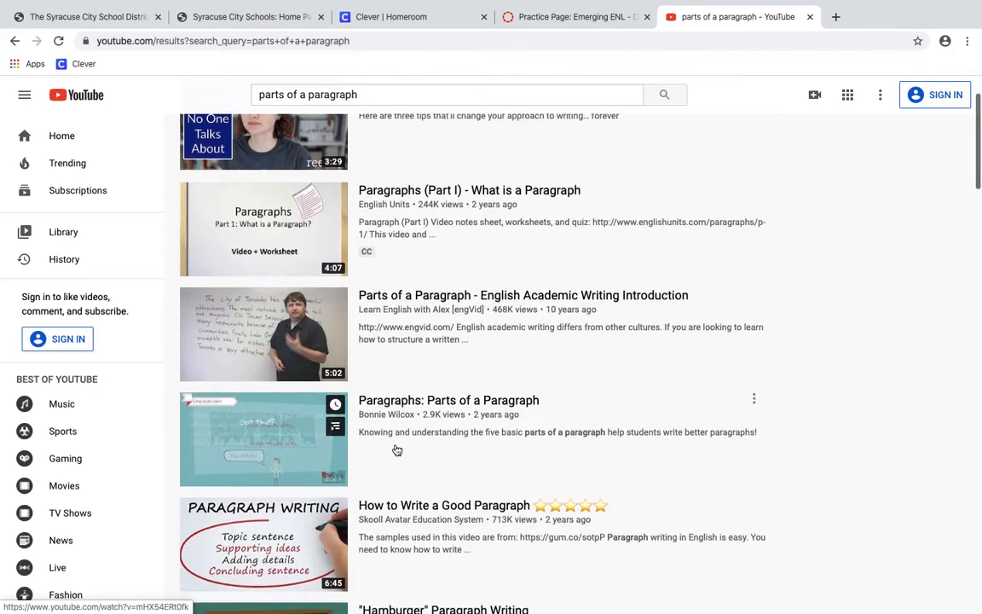
{"action": "scroll", "coordinate": [401, 445], "scroll_direction": "down", "scroll_amount": 1}
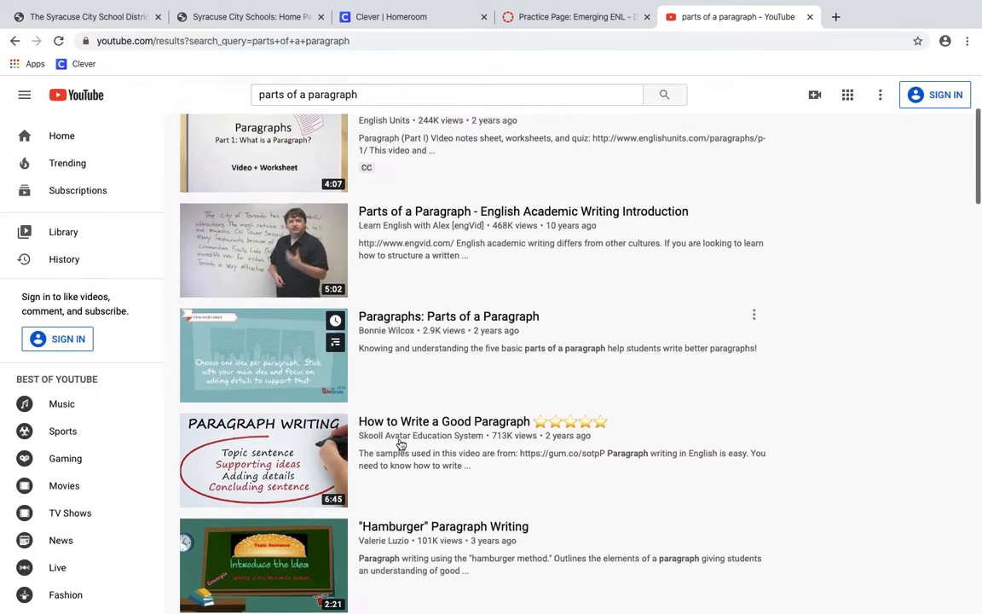
{"action": "scroll", "coordinate": [400, 444], "scroll_direction": "down", "scroll_amount": 1}
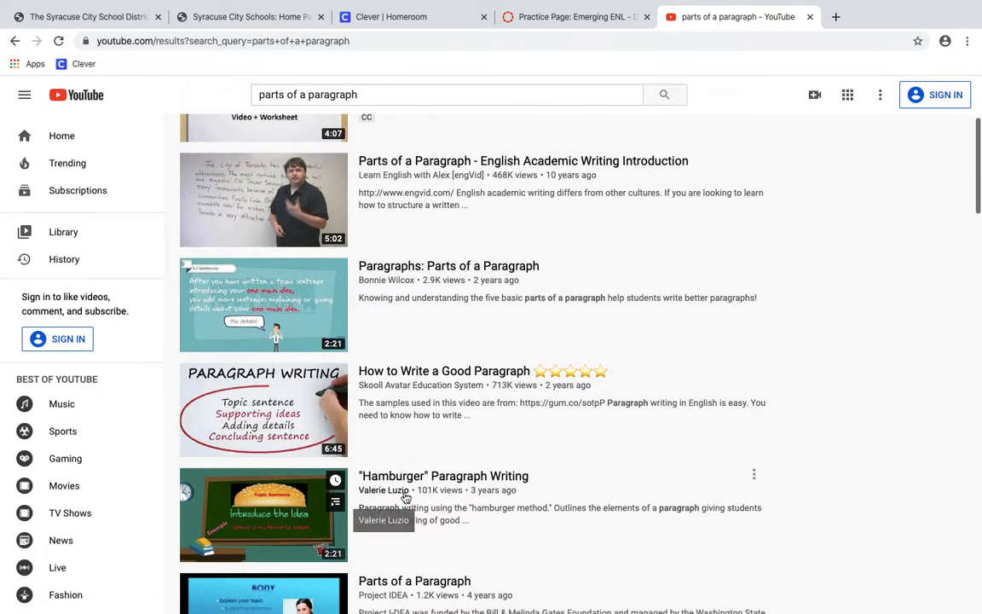
{"action": "scroll", "coordinate": [401, 499], "scroll_direction": "down", "scroll_amount": 1}
{"action": "left_click", "coordinate": [439, 454]}
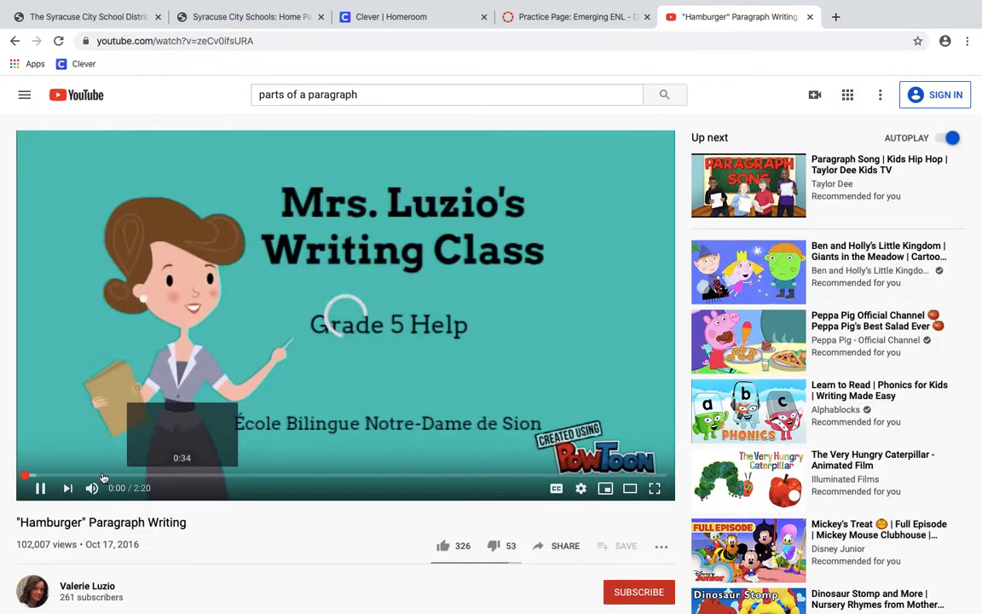
{"action": "left_click", "coordinate": [40, 488]}
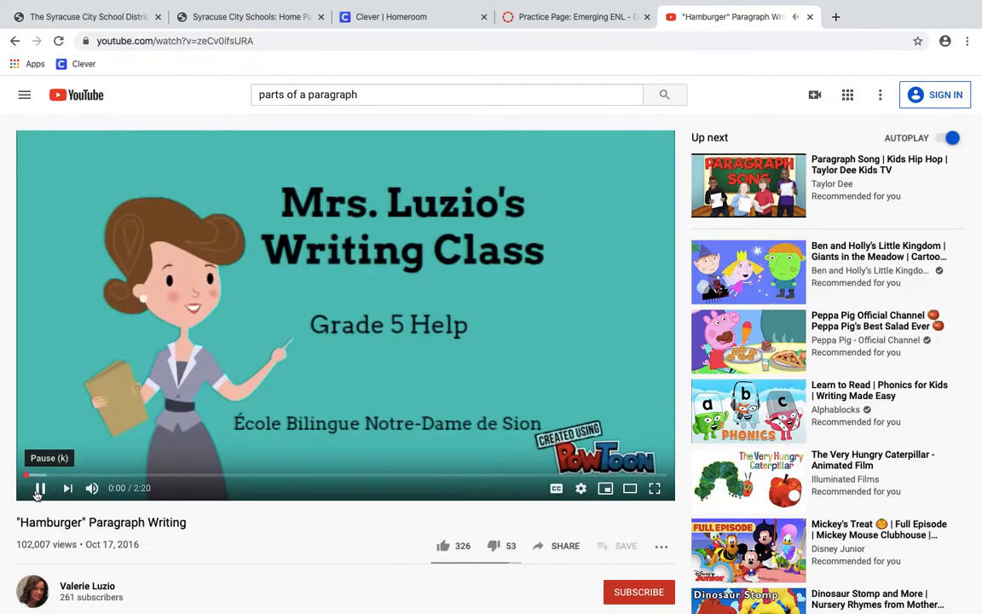
{"action": "left_click", "coordinate": [179, 40]}
Copy the video URL and paste it as the link for 'Parts of a paragraph' on the Practice Page
{"action": "right_click", "coordinate": [179, 40]}
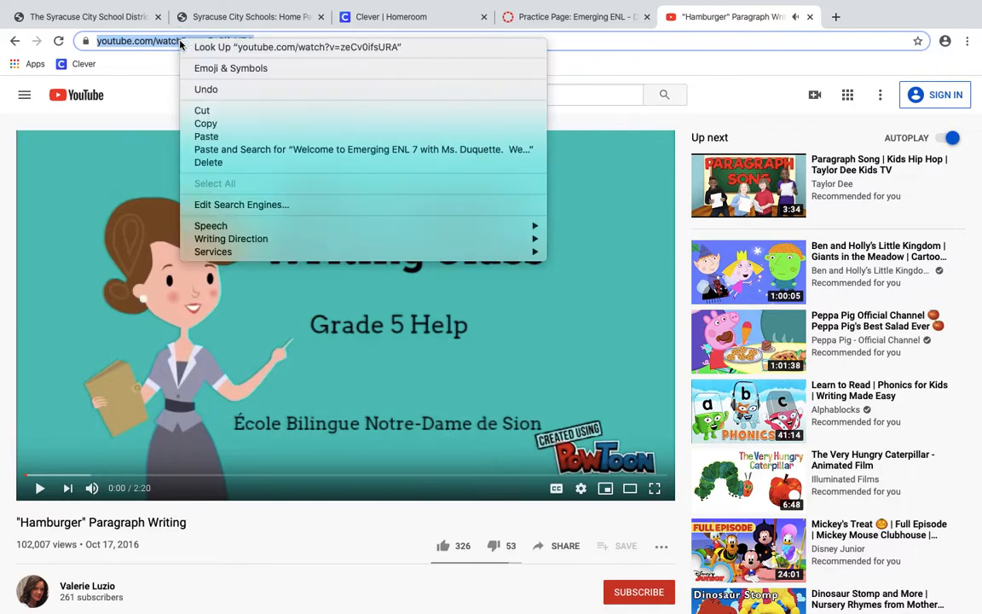
{"action": "left_click", "coordinate": [202, 128]}
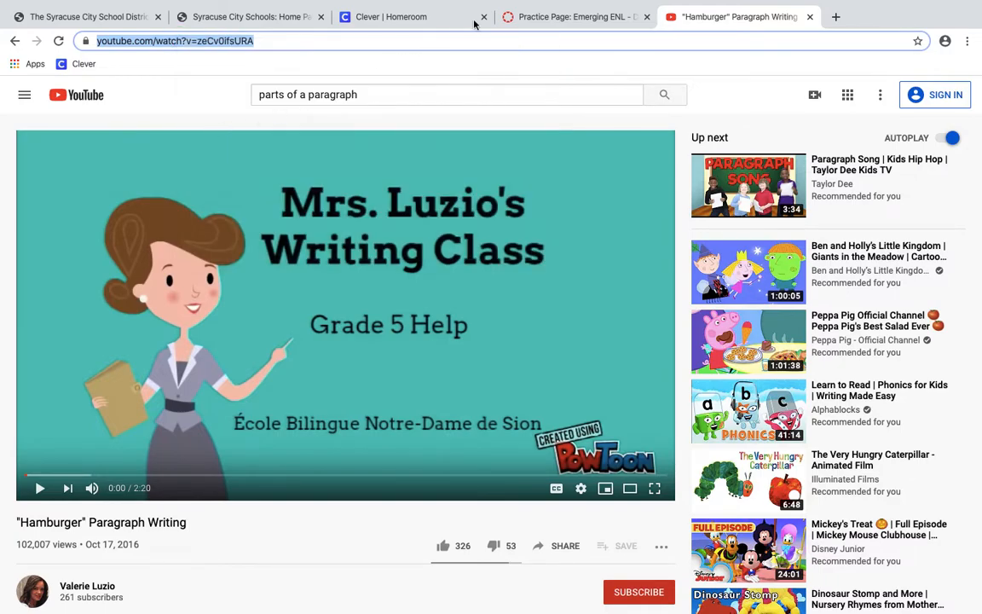
{"action": "left_click", "coordinate": [538, 18]}
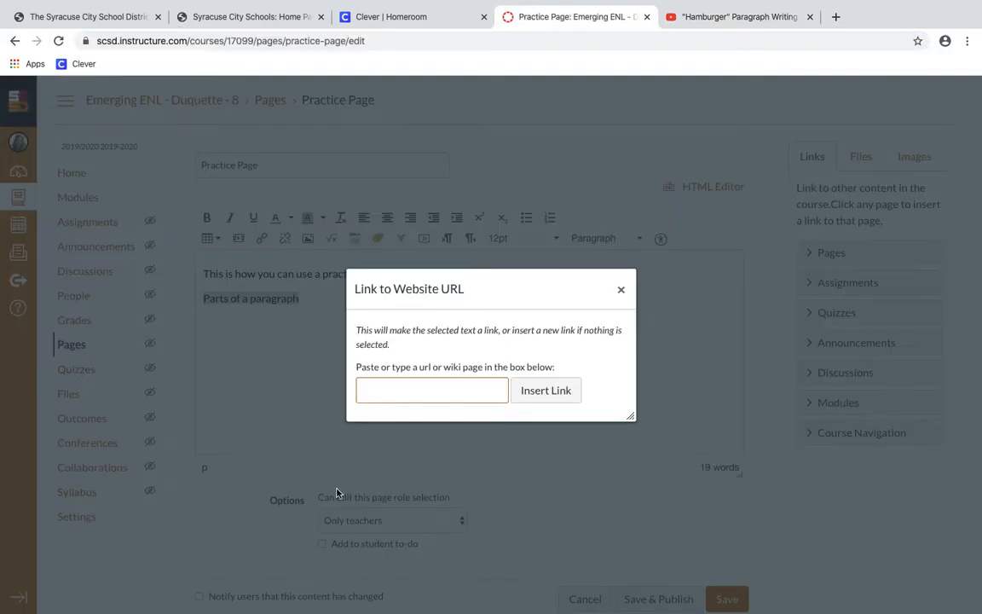
{"action": "right_click", "coordinate": [392, 391]}
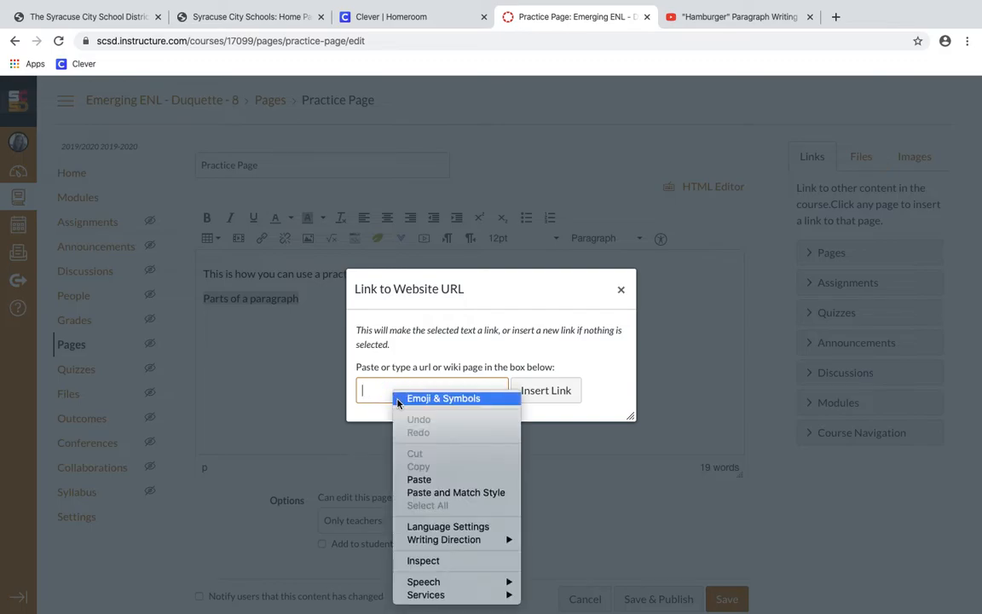
{"action": "left_click", "coordinate": [429, 478]}
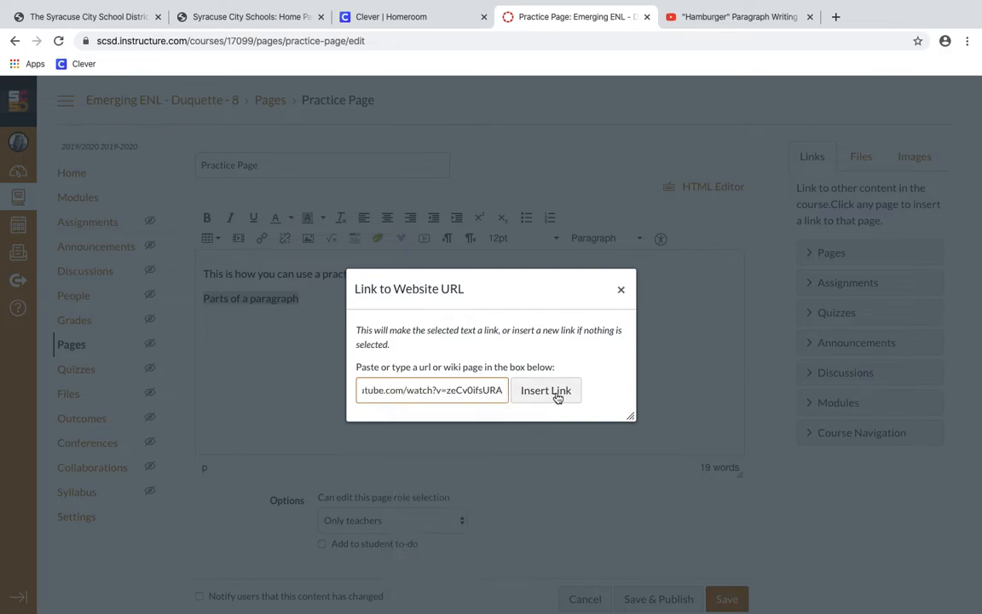
{"action": "left_click", "coordinate": [559, 395]}
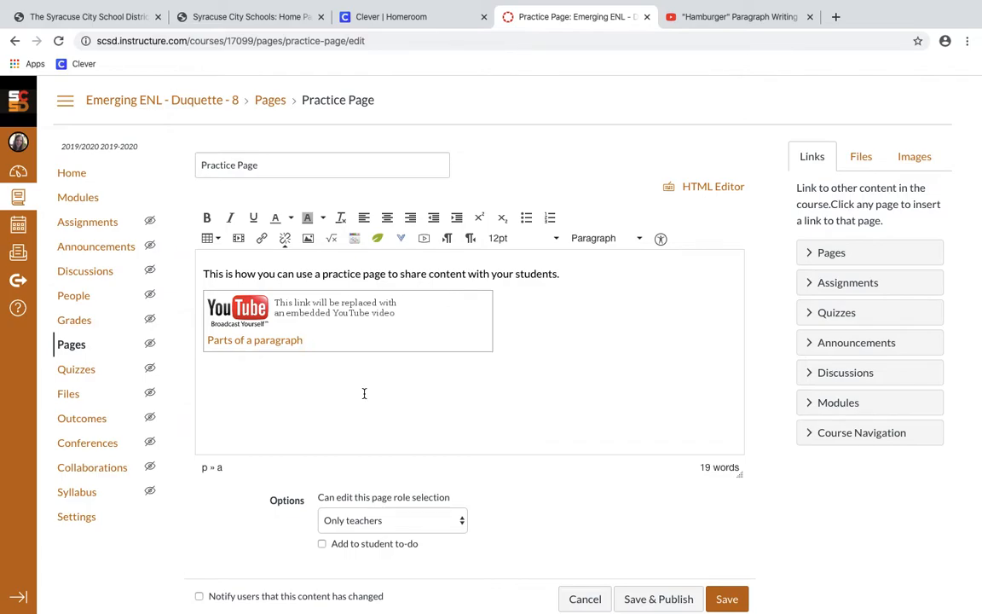
Add an empty paragraph below the video link and go back to the YouTube tab
{"action": "left_click", "coordinate": [401, 385]}
{"action": "key", "text": "Return"}
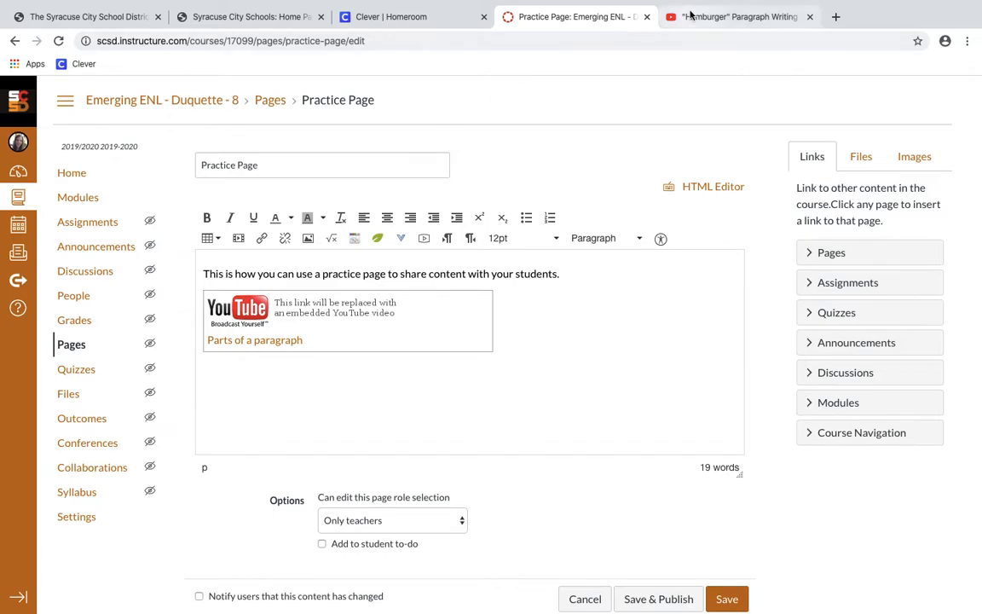
{"action": "left_click", "coordinate": [725, 16]}
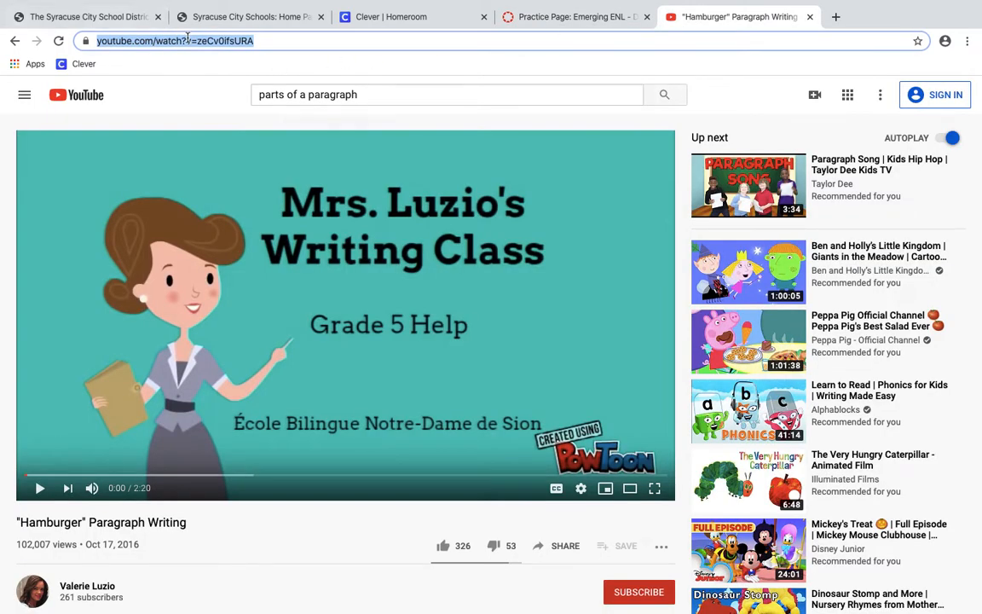
Search Google Images for 'parts of a pragraph'
{"action": "type", "text": "google.co"}
{"action": "key", "text": "Return"}
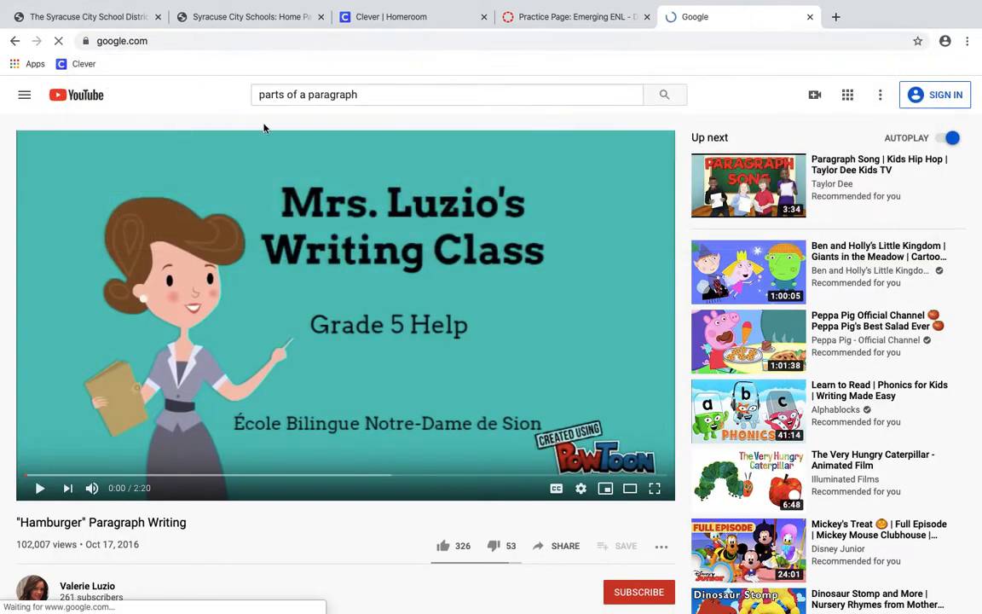
{"action": "type", "text": "parts of"}
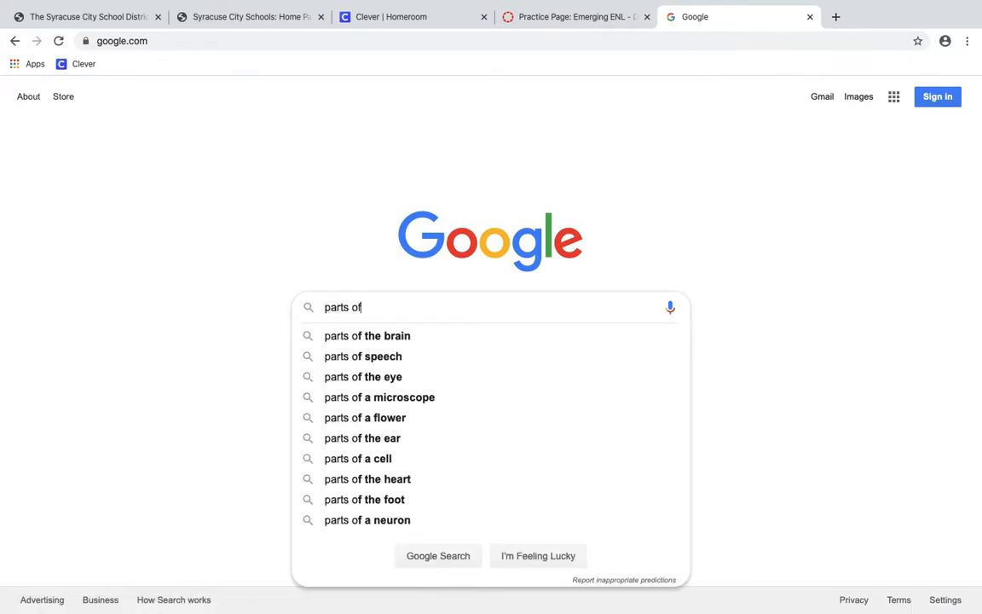
{"action": "type", "text": " a pragraph"}
{"action": "key", "text": "Return"}
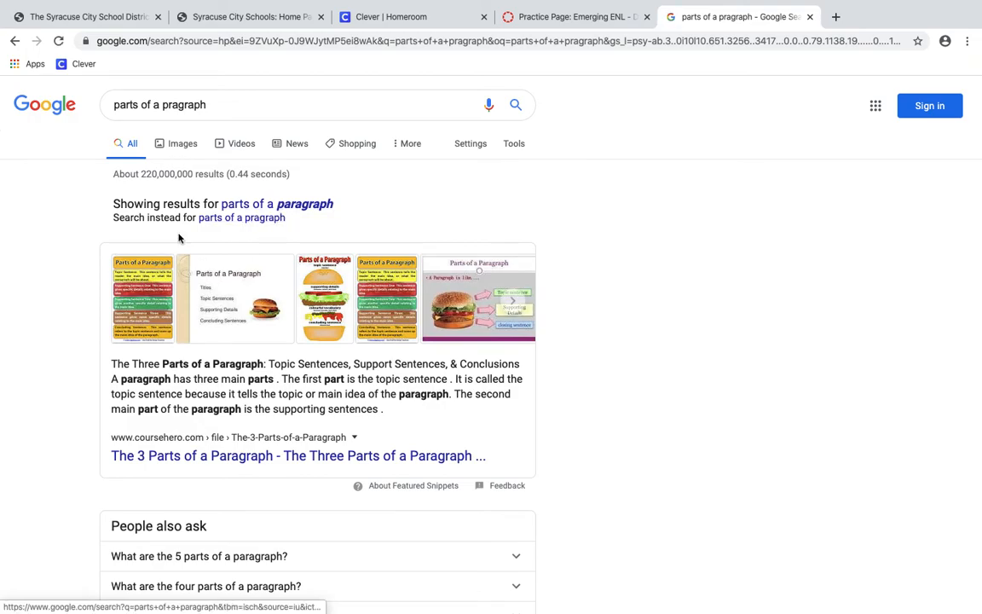
{"action": "left_click", "coordinate": [177, 146]}
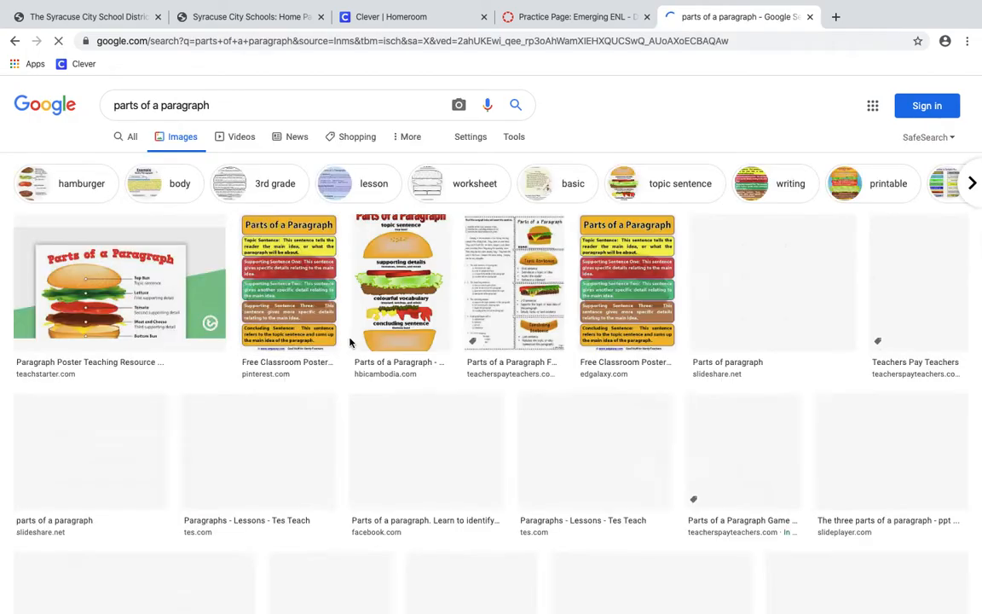
Save the hamburger poster as Parts-of-a-paragraph and return to the Practice Page editor
{"action": "left_click", "coordinate": [385, 329]}
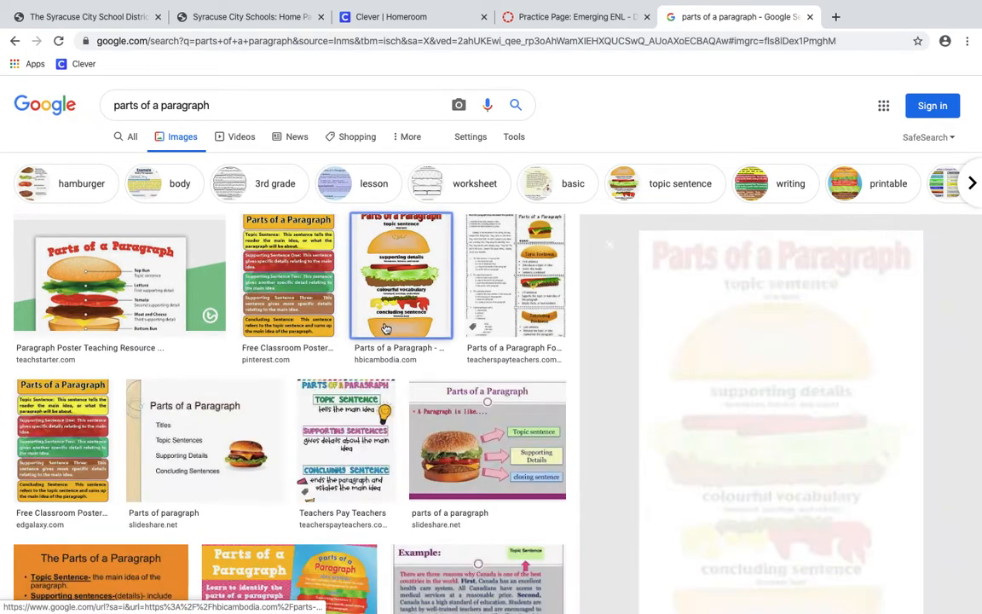
{"action": "right_click", "coordinate": [690, 304]}
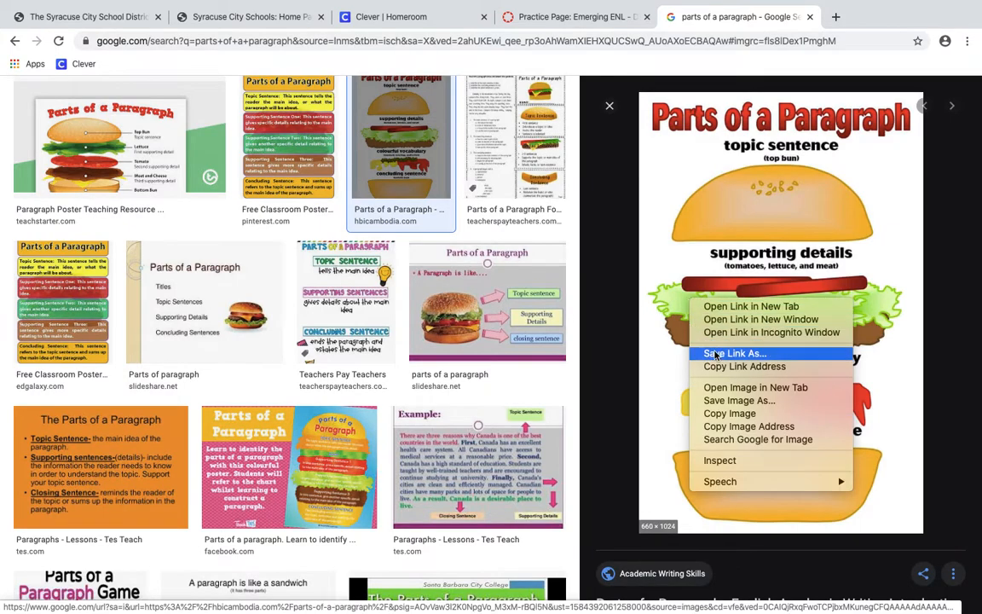
{"action": "left_click", "coordinate": [739, 401]}
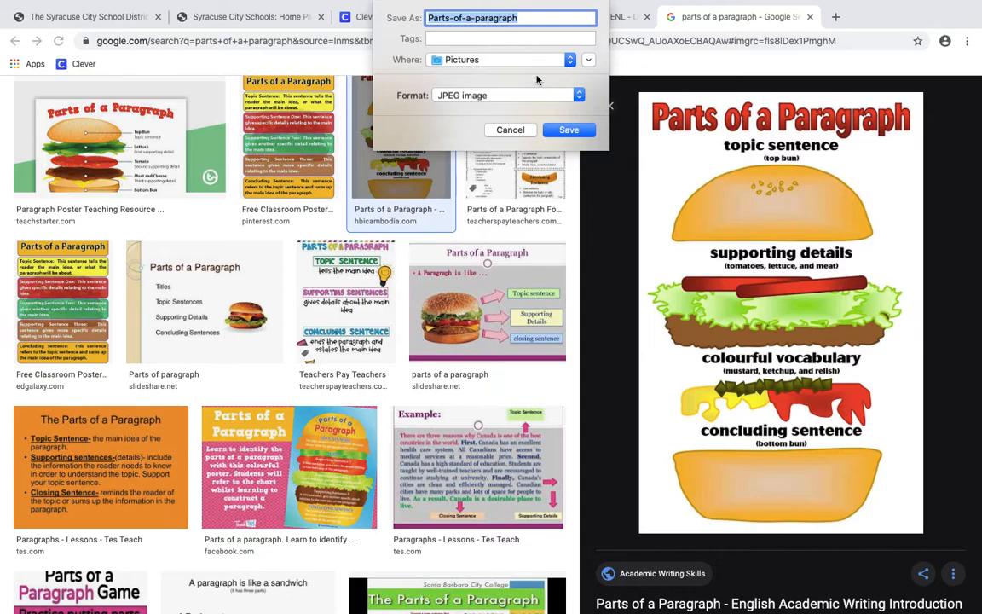
{"action": "left_click", "coordinate": [568, 131]}
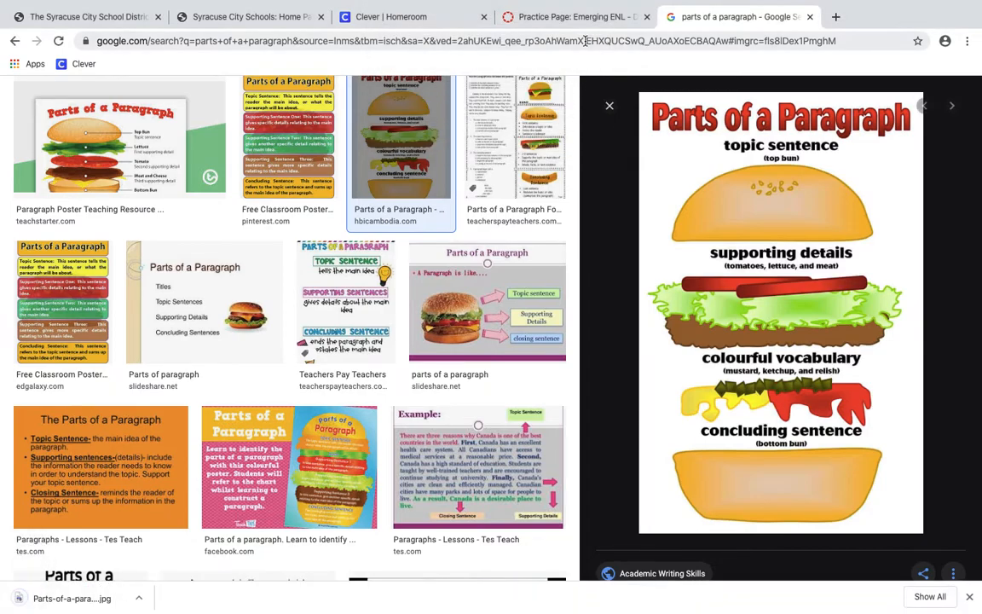
{"action": "left_click", "coordinate": [577, 19]}
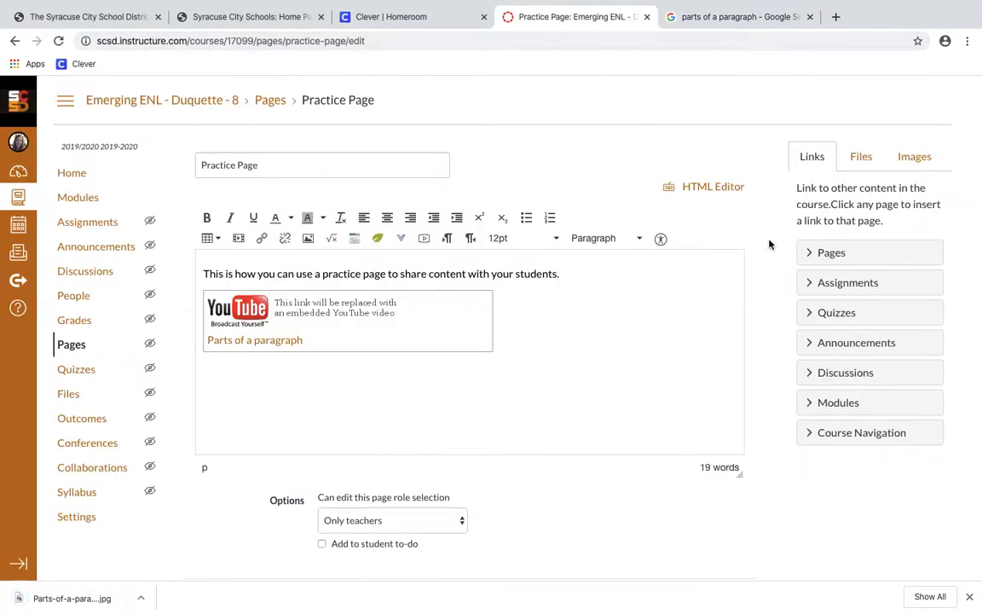
Browse Canvas images in My files via the embed image window, then close it
{"action": "left_click", "coordinate": [309, 240]}
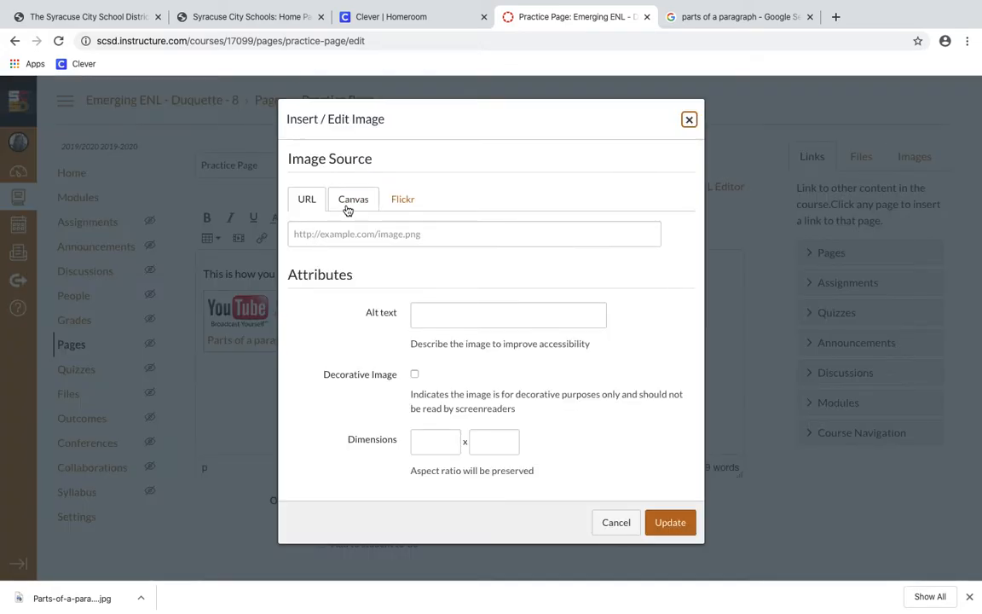
{"action": "left_click", "coordinate": [352, 202]}
{"action": "left_click", "coordinate": [438, 288]}
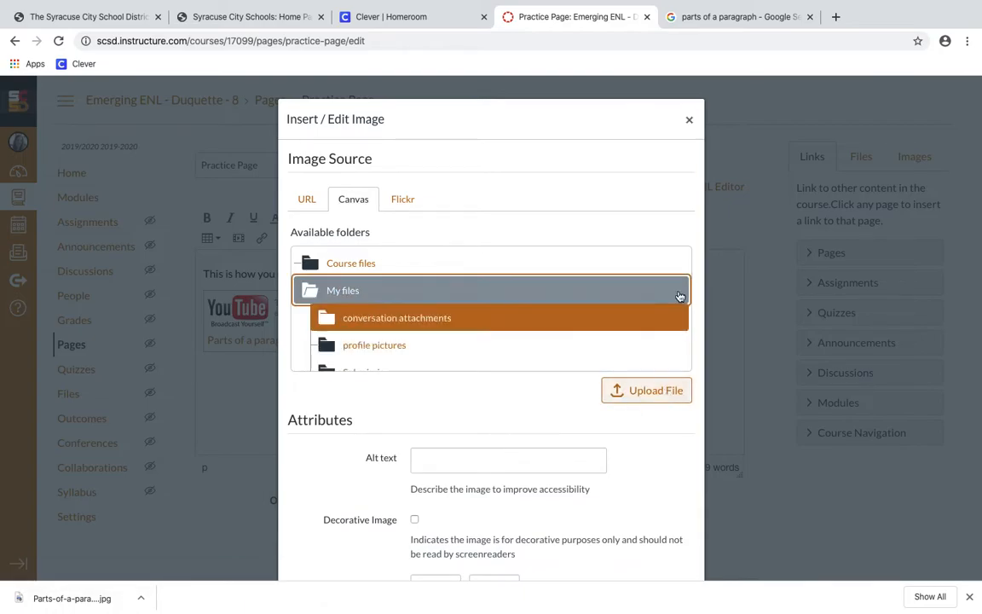
{"action": "left_click", "coordinate": [689, 120]}
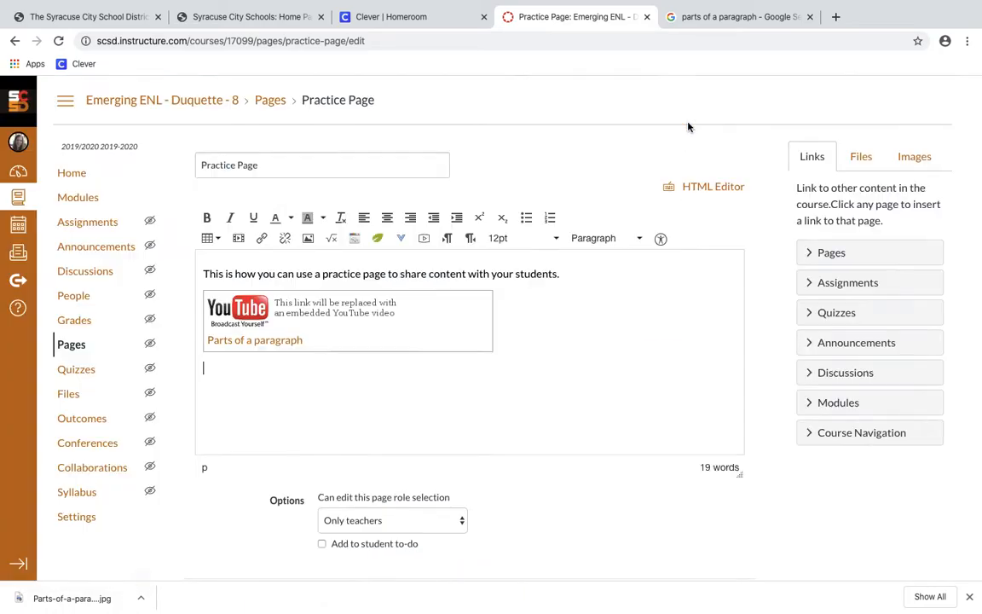
Upload Parts-of-a-paragraph.jpg from the images panel with alt text 'Parts of a paragra'
{"action": "left_click", "coordinate": [914, 157]}
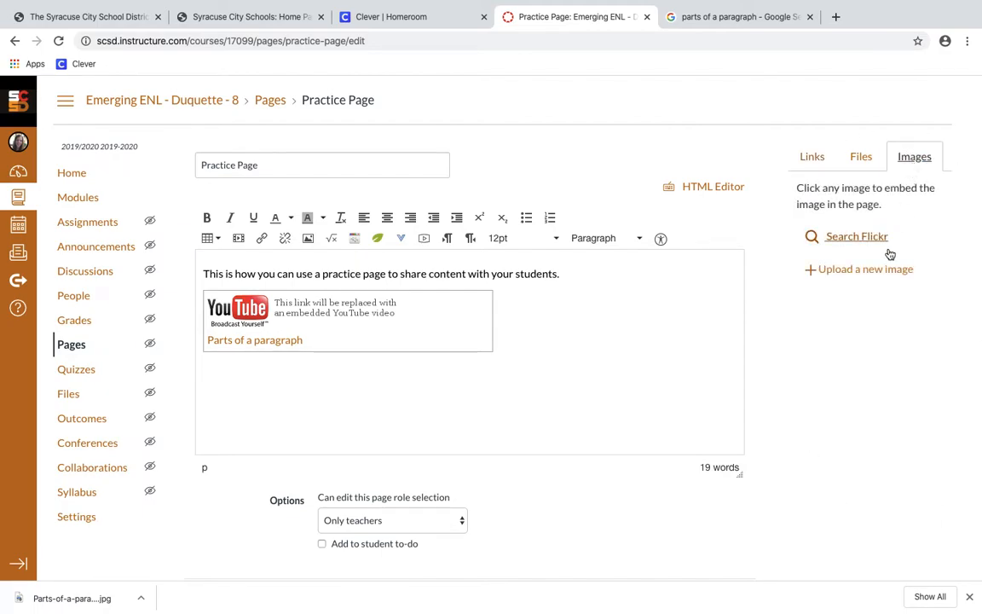
{"action": "left_click", "coordinate": [882, 271]}
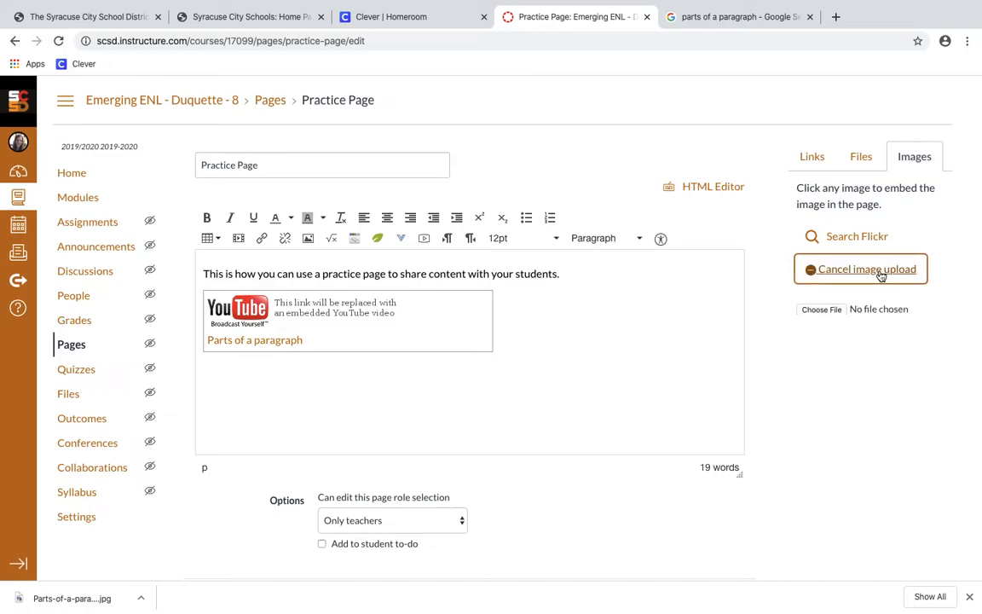
{"action": "left_click", "coordinate": [837, 307]}
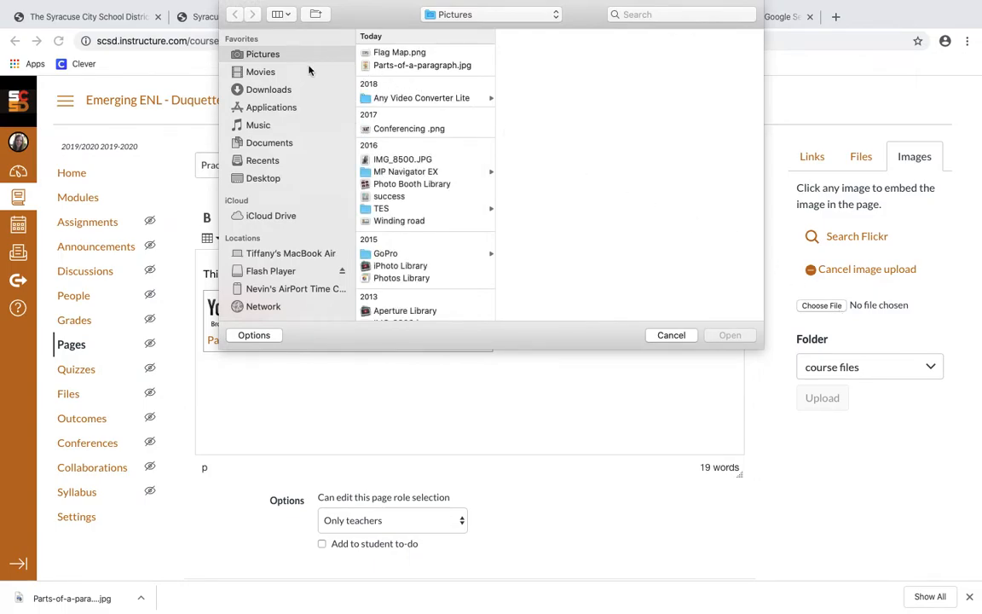
{"action": "scroll", "coordinate": [433, 149], "scroll_direction": "down", "scroll_amount": 2}
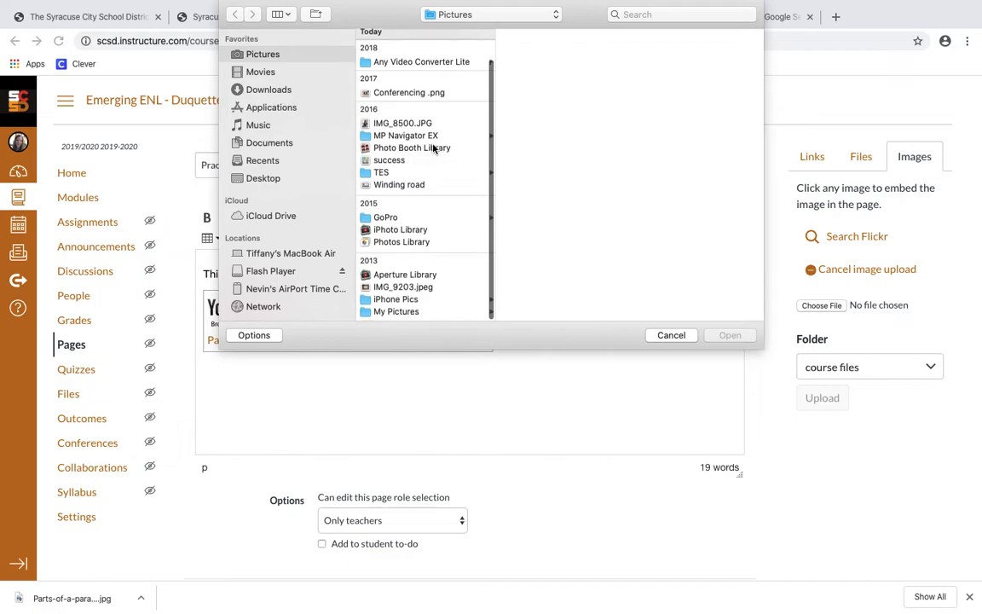
{"action": "scroll", "coordinate": [432, 150], "scroll_direction": "up", "scroll_amount": 2}
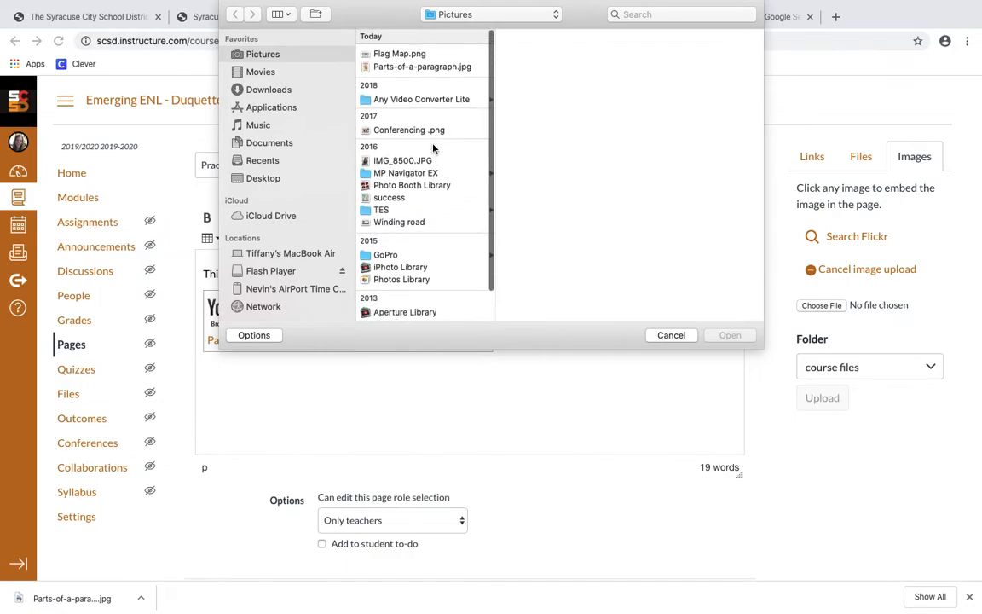
{"action": "left_click", "coordinate": [427, 66]}
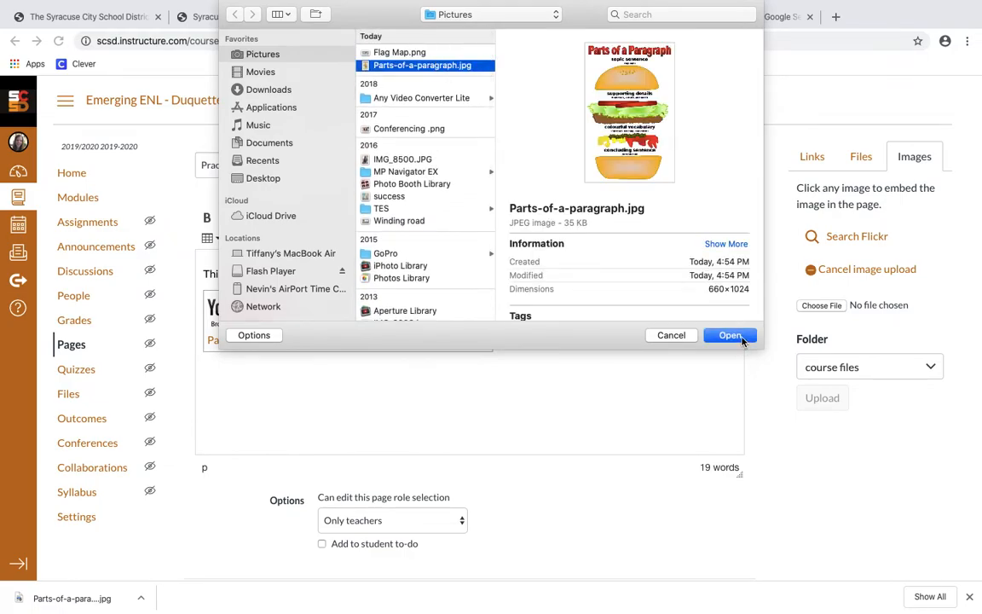
{"action": "left_click", "coordinate": [740, 338]}
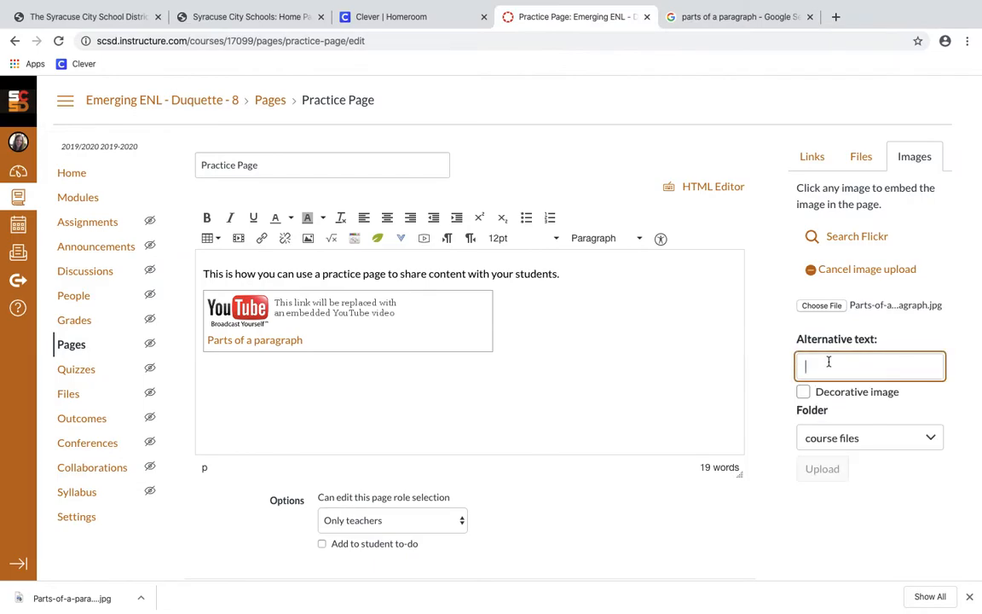
{"action": "type", "text": "Parts of a paragraph"}
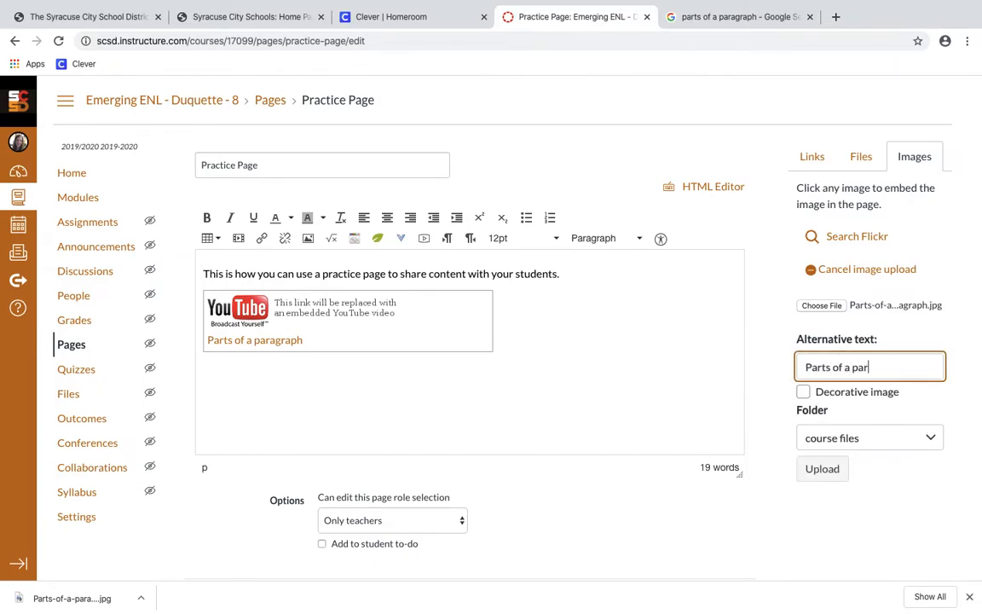
{"action": "left_click", "coordinate": [841, 468]}
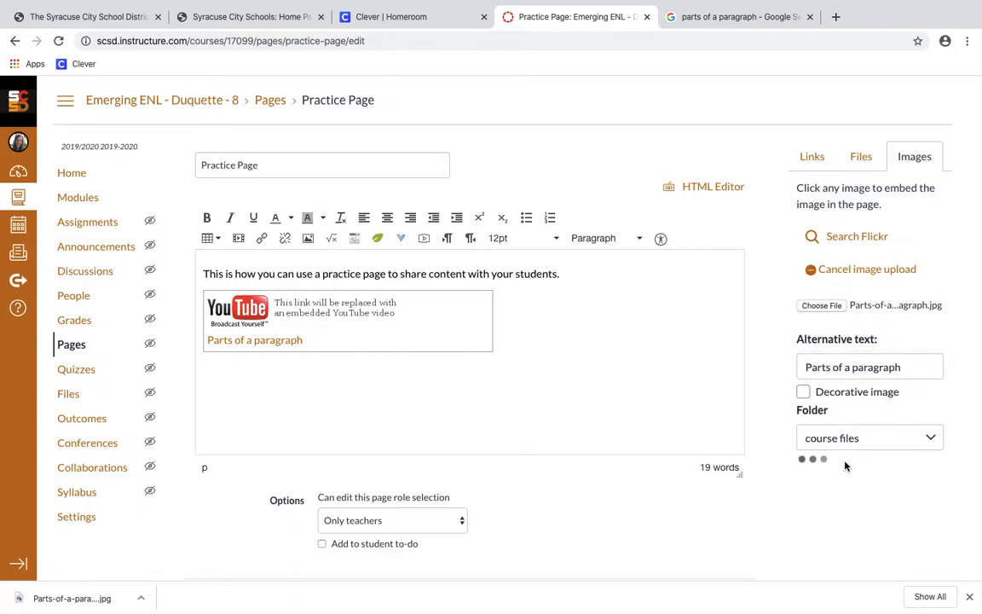
Resize the burger image smaller, to under about 394 px wide
{"action": "scroll", "coordinate": [442, 418], "scroll_direction": "down", "scroll_amount": 3}
{"action": "scroll", "coordinate": [442, 418], "scroll_direction": "up", "scroll_amount": 2}
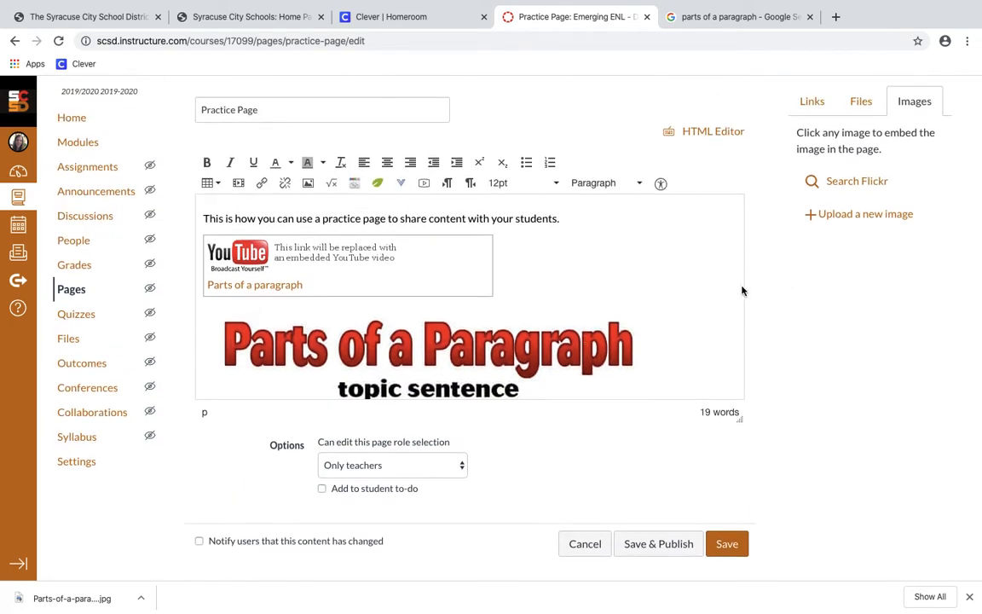
{"action": "scroll", "coordinate": [717, 292], "scroll_direction": "down", "scroll_amount": 3}
{"action": "scroll", "coordinate": [717, 291], "scroll_direction": "down", "scroll_amount": 3}
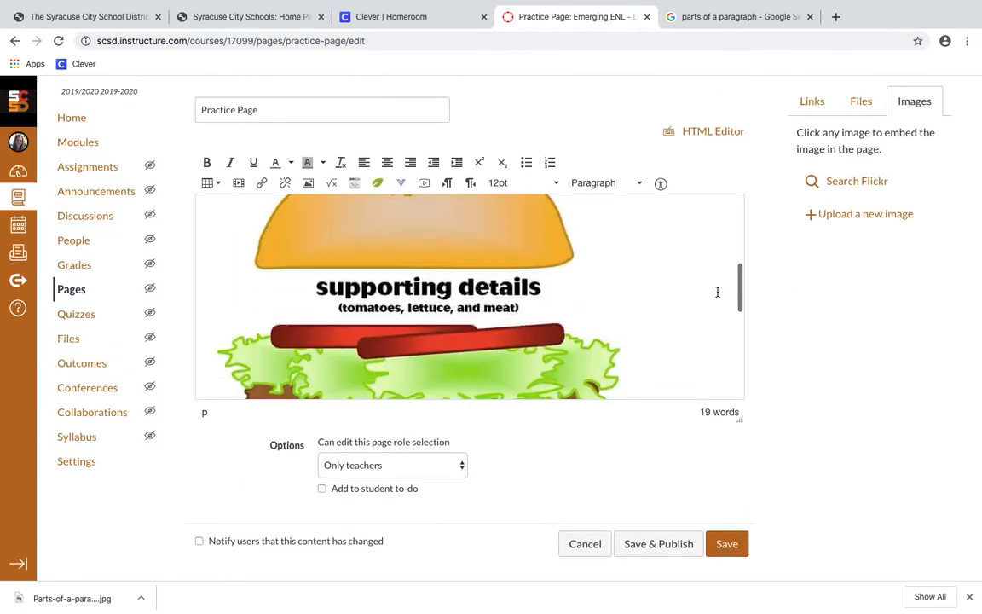
{"action": "left_click", "coordinate": [603, 320]}
{"action": "scroll", "coordinate": [603, 320], "scroll_direction": "down", "scroll_amount": 3}
{"action": "scroll", "coordinate": [612, 291], "scroll_direction": "down", "scroll_amount": 3}
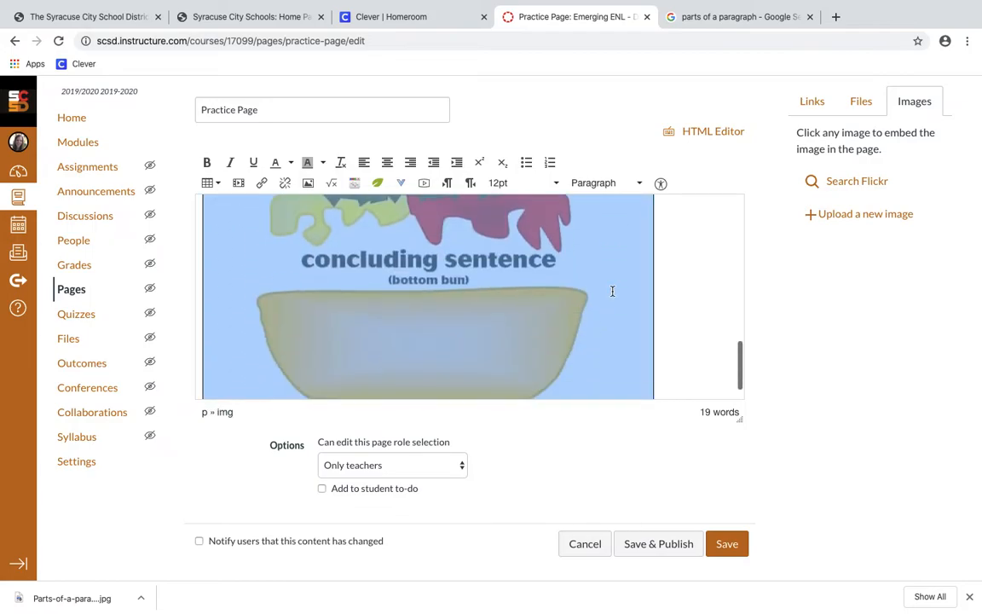
{"action": "left_click_drag", "start_coordinate": [643, 386], "coordinate": [541, 294]}
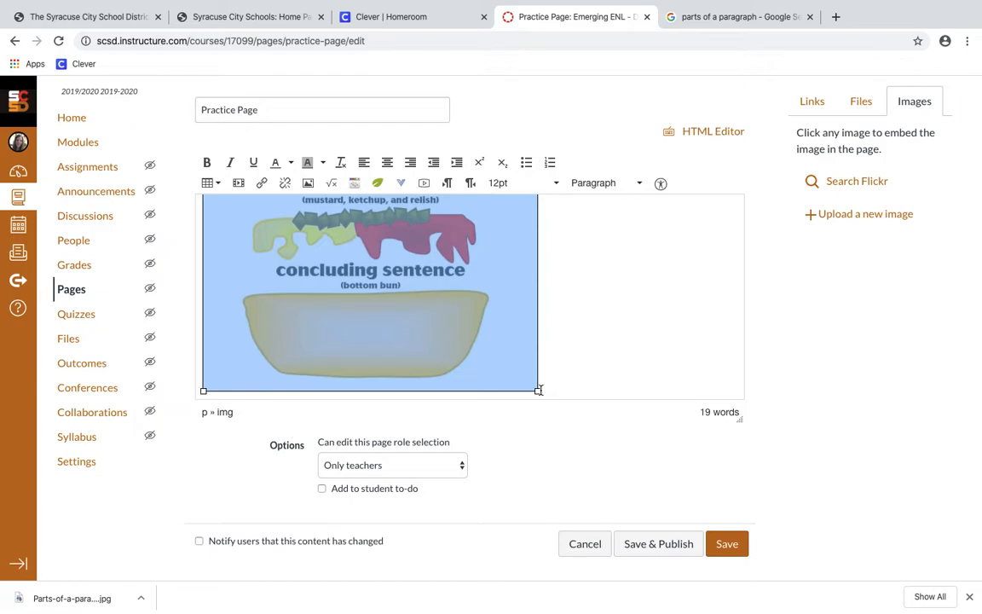
{"action": "left_click_drag", "start_coordinate": [537, 391], "coordinate": [504, 335]}
{"action": "left_click", "coordinate": [511, 335]}
Add a new empty paragraph after the page's first sentence
{"action": "scroll", "coordinate": [513, 337], "scroll_direction": "up", "scroll_amount": 10}
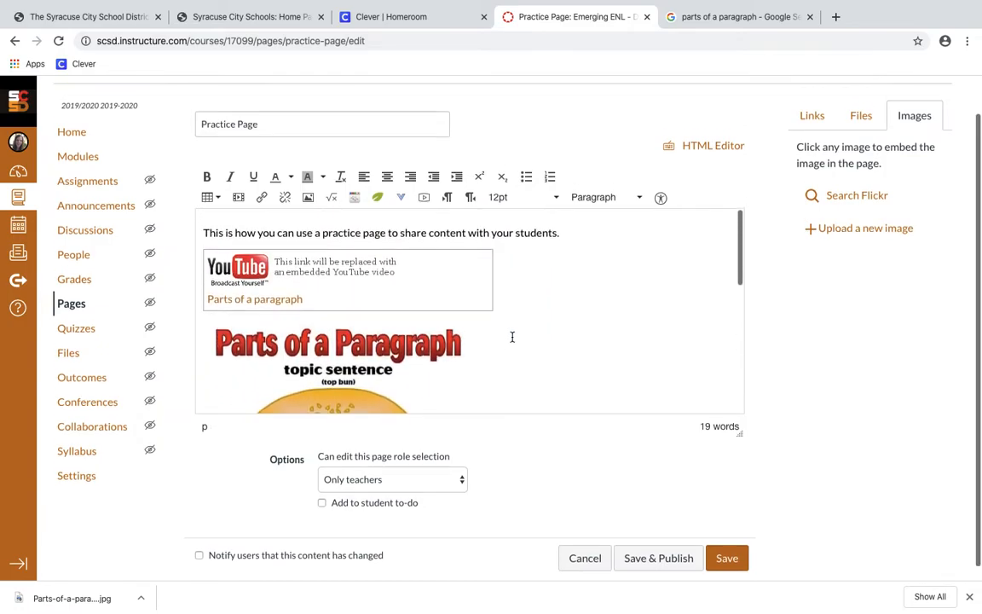
{"action": "scroll", "coordinate": [512, 337], "scroll_direction": "up", "scroll_amount": 2}
{"action": "left_click", "coordinate": [577, 274]}
{"action": "key", "text": "Return"}
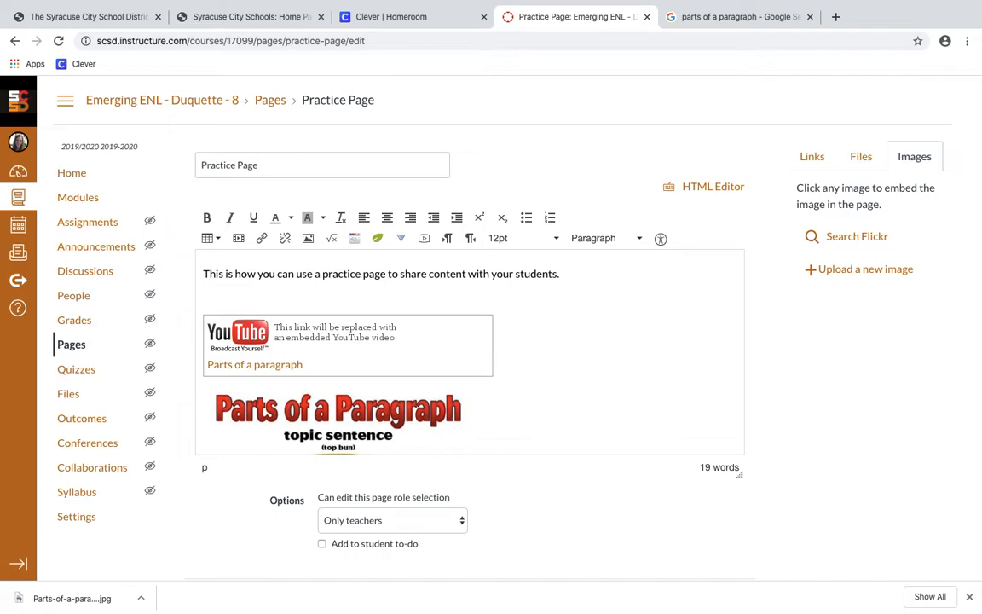
Add 'Below you will watch a video about the parts of a paragraph' in bold, underlined 14pt
{"action": "type", "text": "Below you will watch a video about the parts of a paragraph:"}
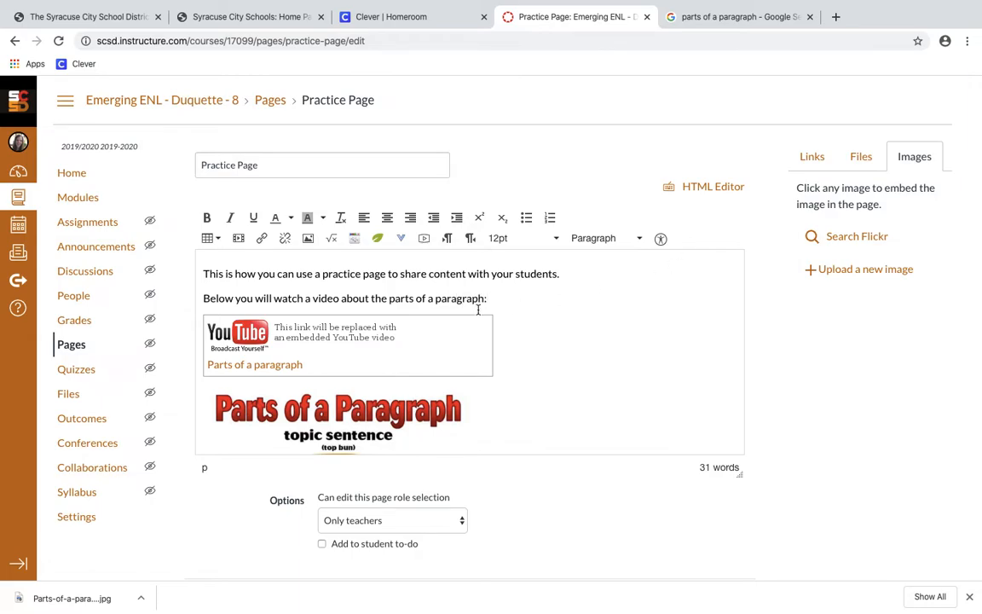
{"action": "left_click_drag", "start_coordinate": [521, 296], "coordinate": [196, 299]}
{"action": "left_click", "coordinate": [503, 238]}
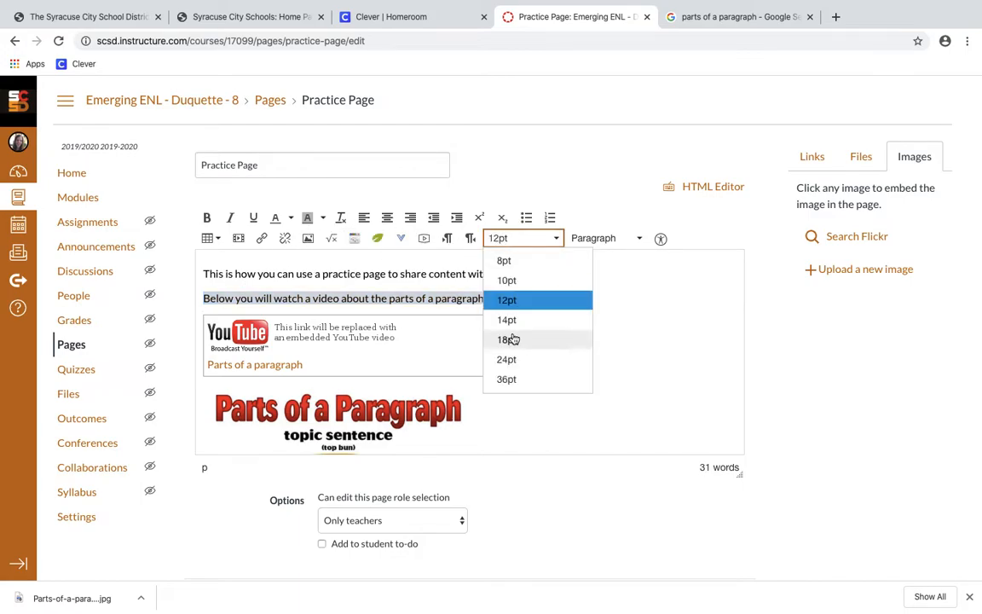
{"action": "left_click", "coordinate": [521, 322]}
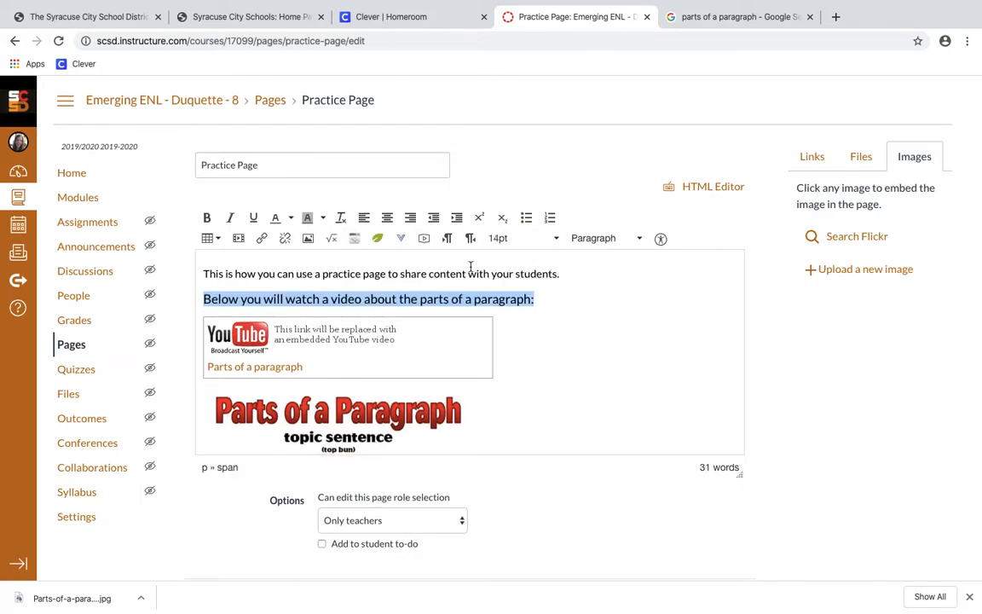
{"action": "left_click", "coordinate": [207, 217]}
{"action": "left_click", "coordinate": [230, 218]}
{"action": "left_click", "coordinate": [230, 217]}
{"action": "left_click", "coordinate": [252, 218]}
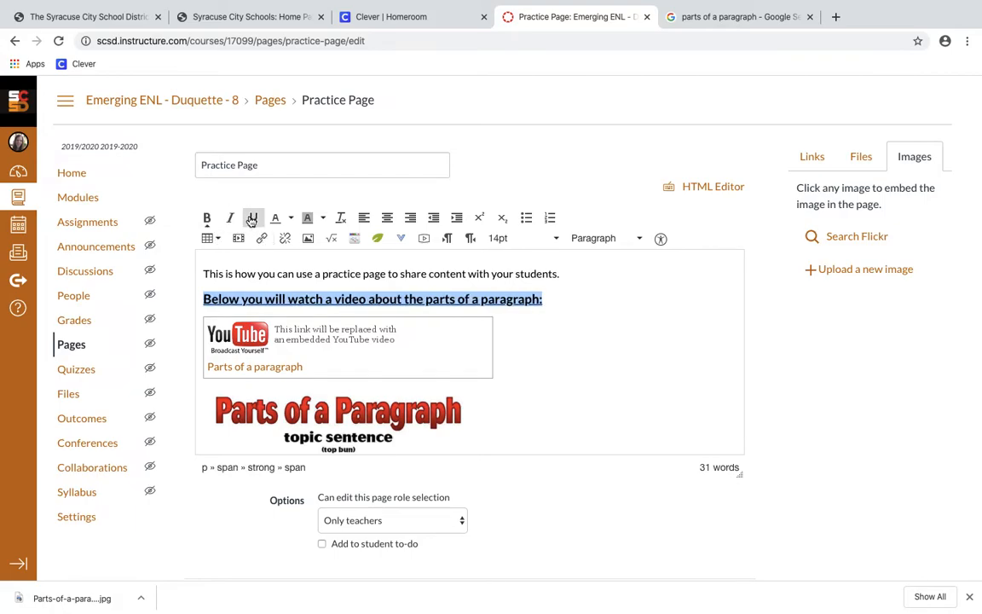
Place the insertion point after the burger image
{"action": "key", "text": "Left"}
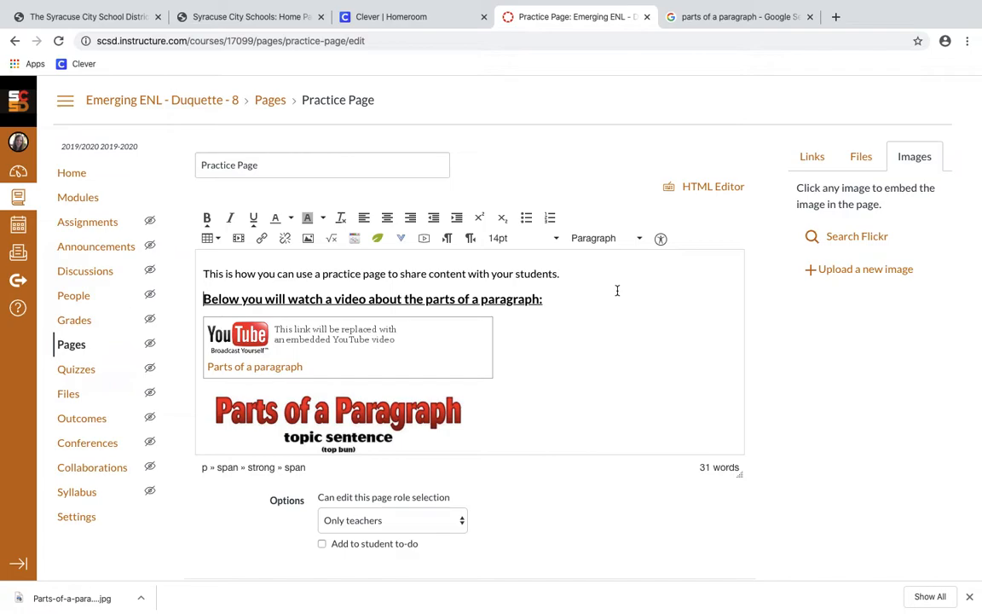
{"action": "key", "text": "Down"}
{"action": "key", "text": "Down"}
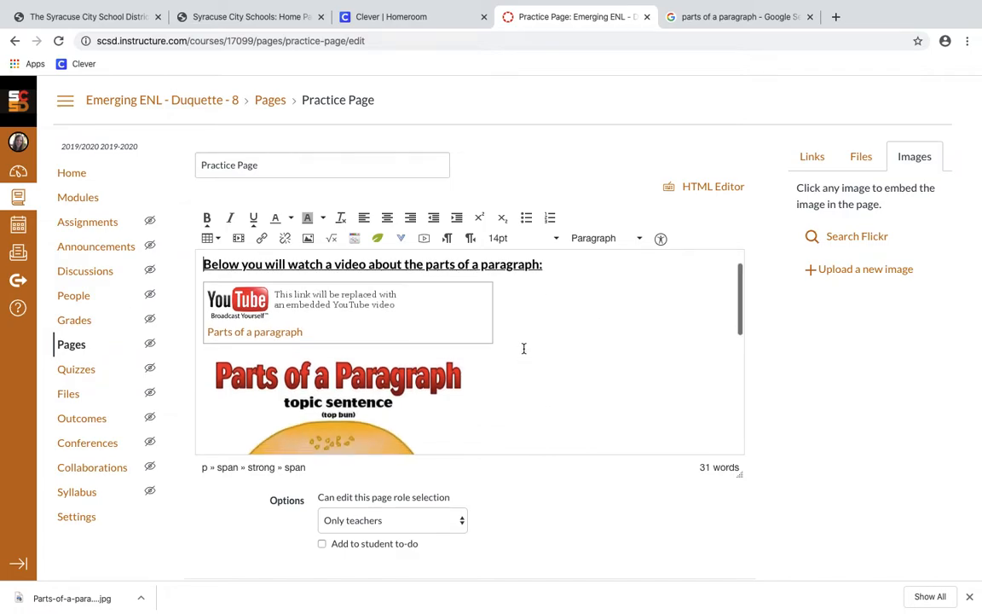
{"action": "scroll", "coordinate": [524, 348], "scroll_direction": "down", "scroll_amount": 4}
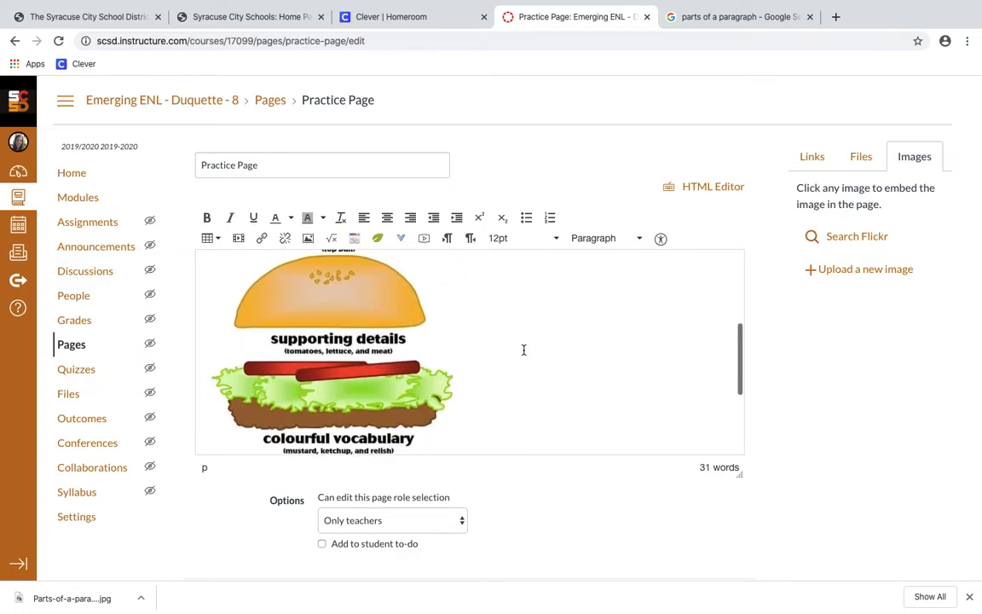
{"action": "scroll", "coordinate": [524, 350], "scroll_direction": "down", "scroll_amount": 3}
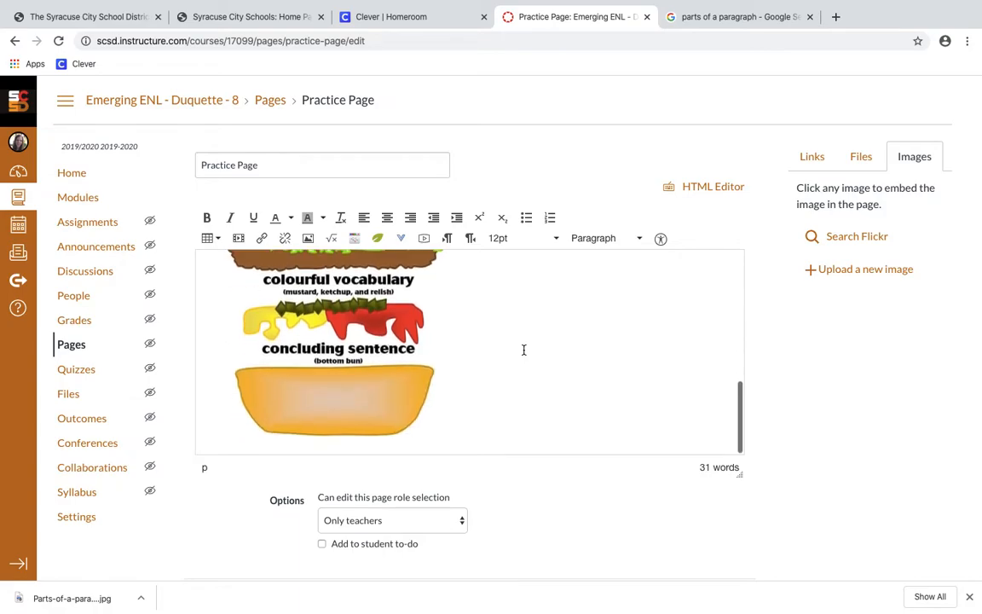
{"action": "left_click", "coordinate": [528, 424]}
{"action": "scroll", "coordinate": [528, 424], "scroll_direction": "down", "scroll_amount": 1}
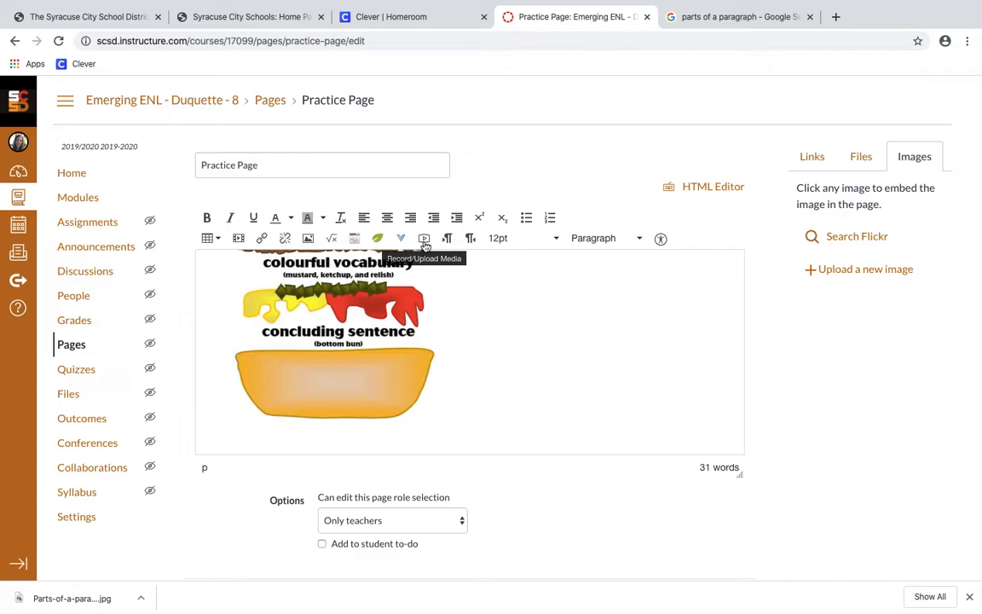
Start a webcam recording in the Record/Upload Media window
{"action": "left_click", "coordinate": [424, 240]}
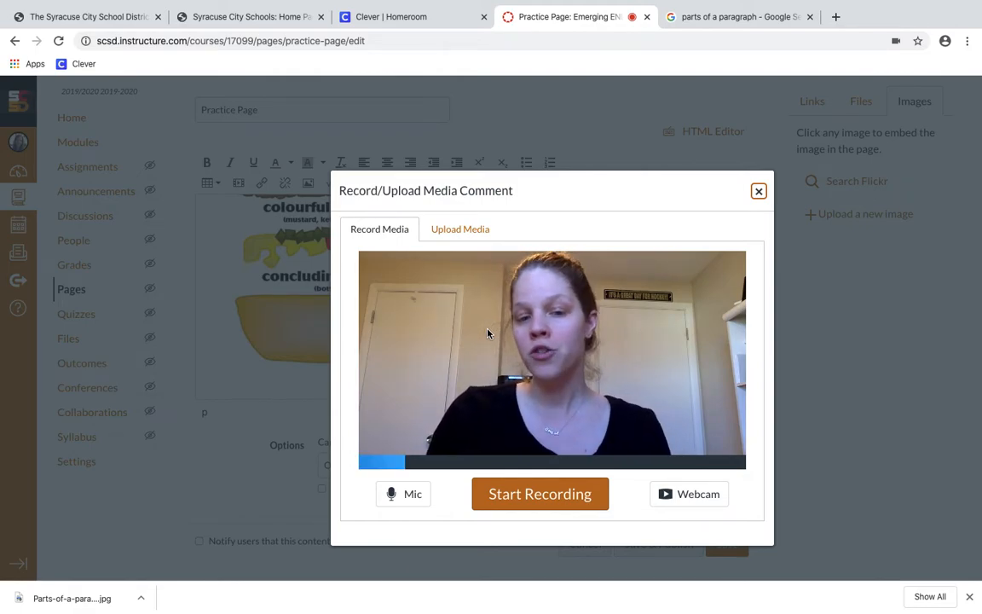
{"action": "left_click", "coordinate": [534, 493]}
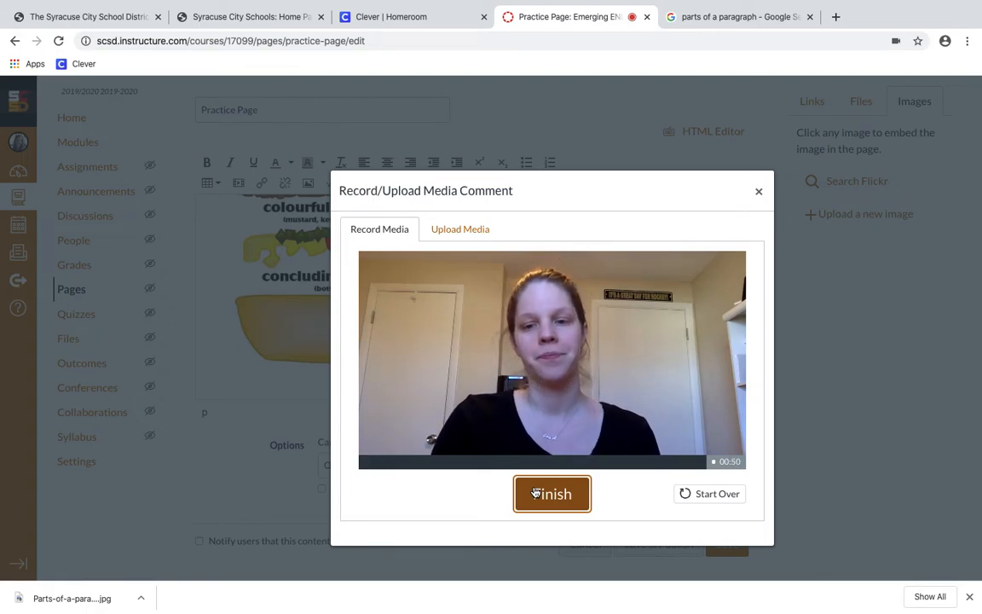
Finish the 51-second recording and save it into the page as a media comment
{"action": "left_click", "coordinate": [534, 493]}
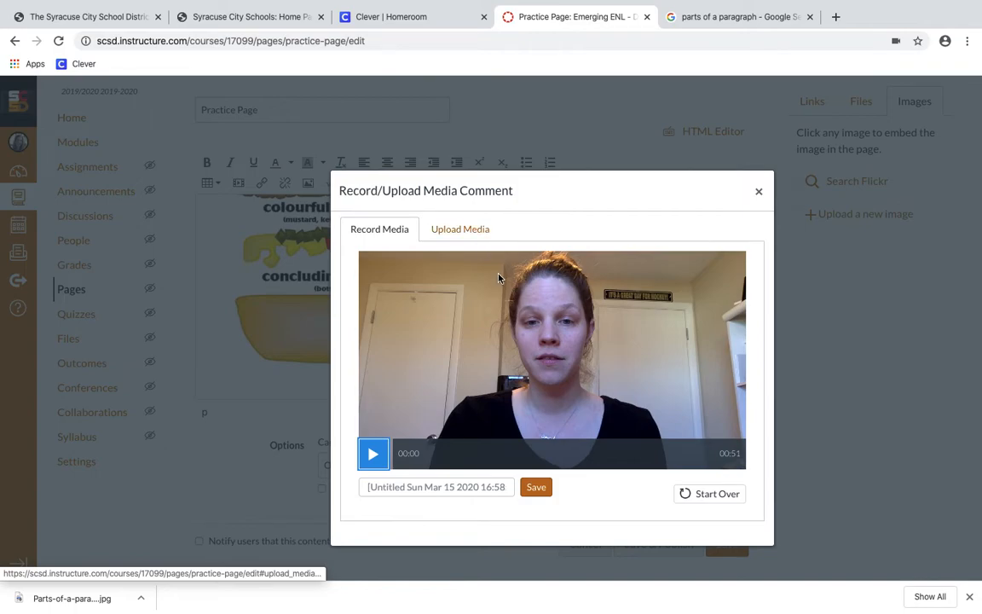
{"action": "left_click", "coordinate": [547, 490]}
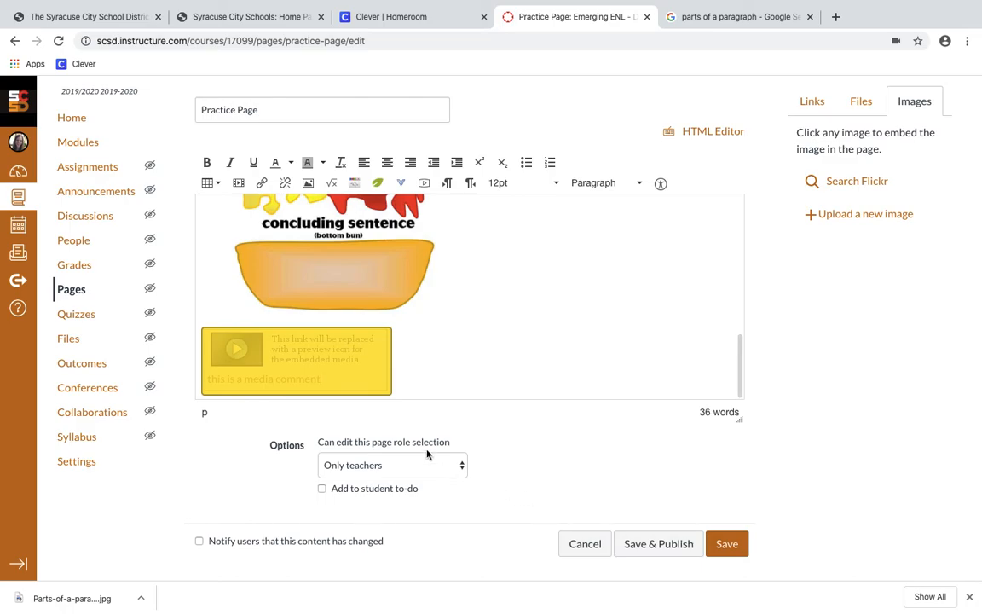
Try dragging the burger image below the media comment, shrinking it to about 193 px wide
{"action": "left_click_drag", "start_coordinate": [395, 375], "coordinate": [171, 363]}
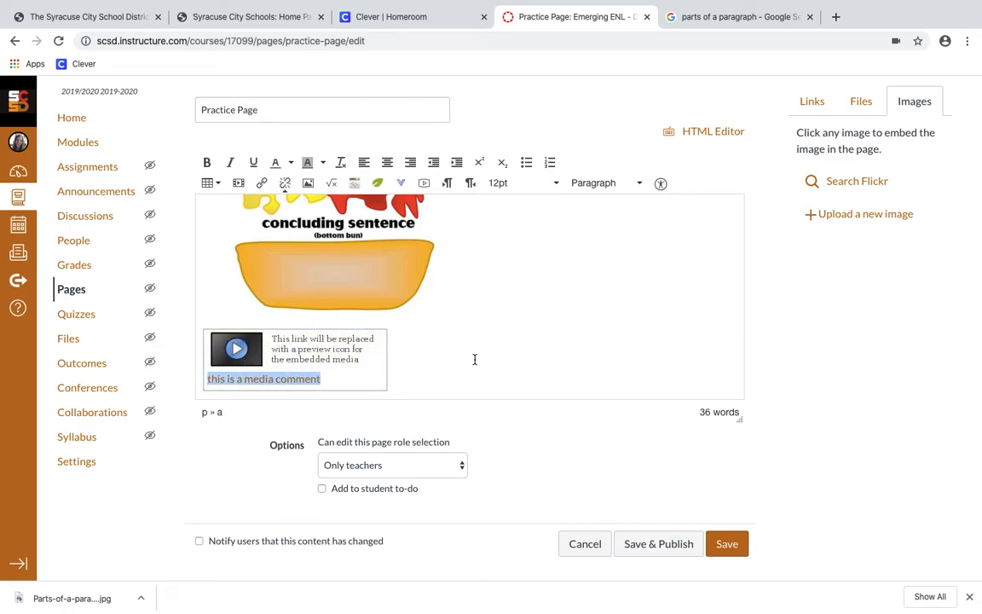
{"action": "left_click", "coordinate": [375, 272]}
{"action": "left_click_drag", "start_coordinate": [376, 271], "coordinate": [512, 533]}
{"action": "left_click_drag", "start_coordinate": [432, 342], "coordinate": [500, 410]}
{"action": "scroll", "coordinate": [500, 413], "scroll_direction": "down", "scroll_amount": 1}
{"action": "left_click_drag", "start_coordinate": [473, 319], "coordinate": [378, 246]}
{"action": "scroll", "coordinate": [467, 303], "scroll_direction": "up", "scroll_amount": 2}
{"action": "scroll", "coordinate": [468, 303], "scroll_direction": "down", "scroll_amount": 1}
{"action": "left_click_drag", "start_coordinate": [315, 300], "coordinate": [452, 422]}
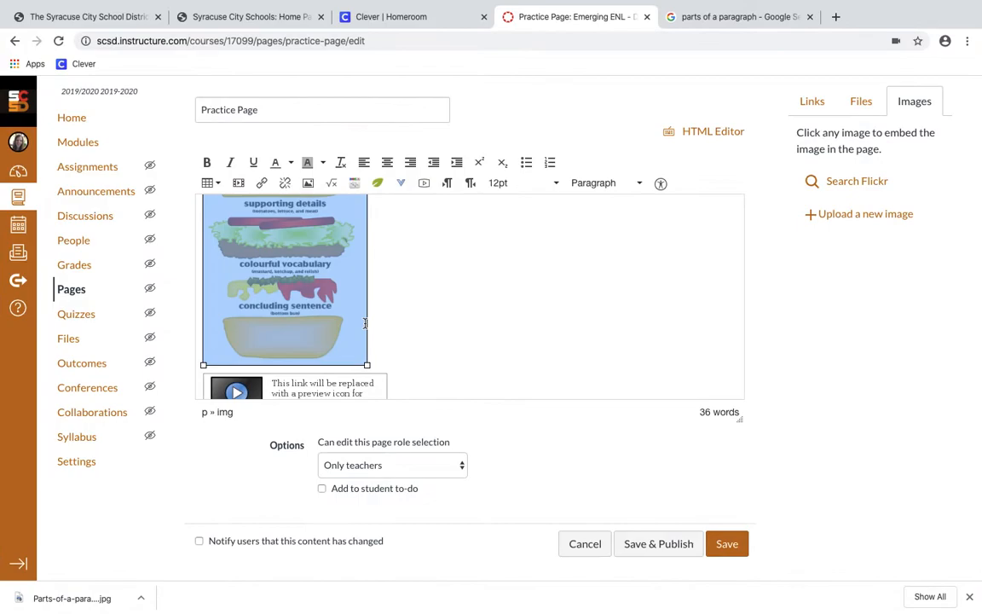
{"action": "scroll", "coordinate": [375, 353], "scroll_direction": "down", "scroll_amount": 1}
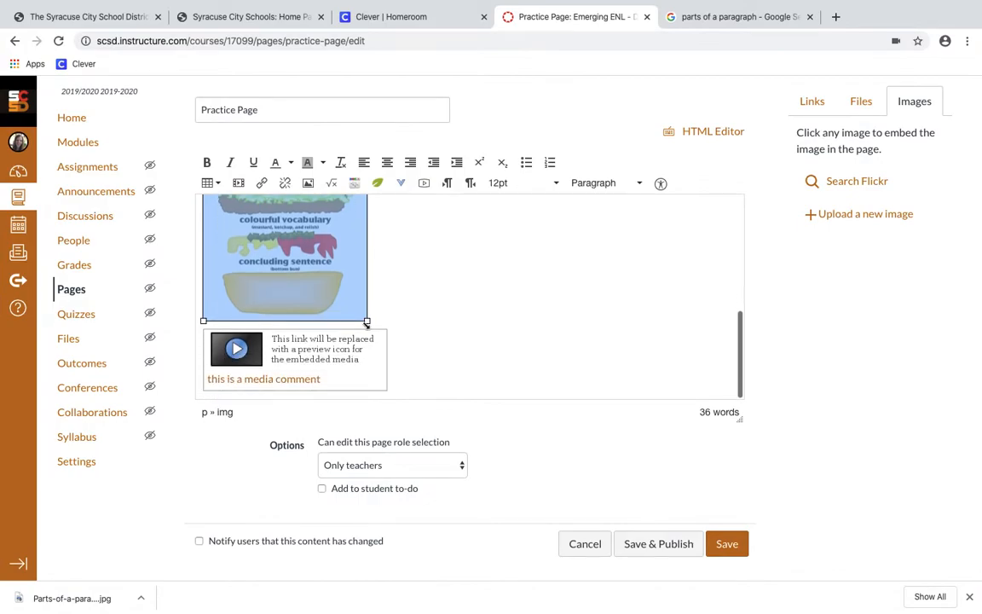
Paste the Parts of a Paragraph image on a new line below the media comment and cut the old copy
{"action": "left_click", "coordinate": [407, 379]}
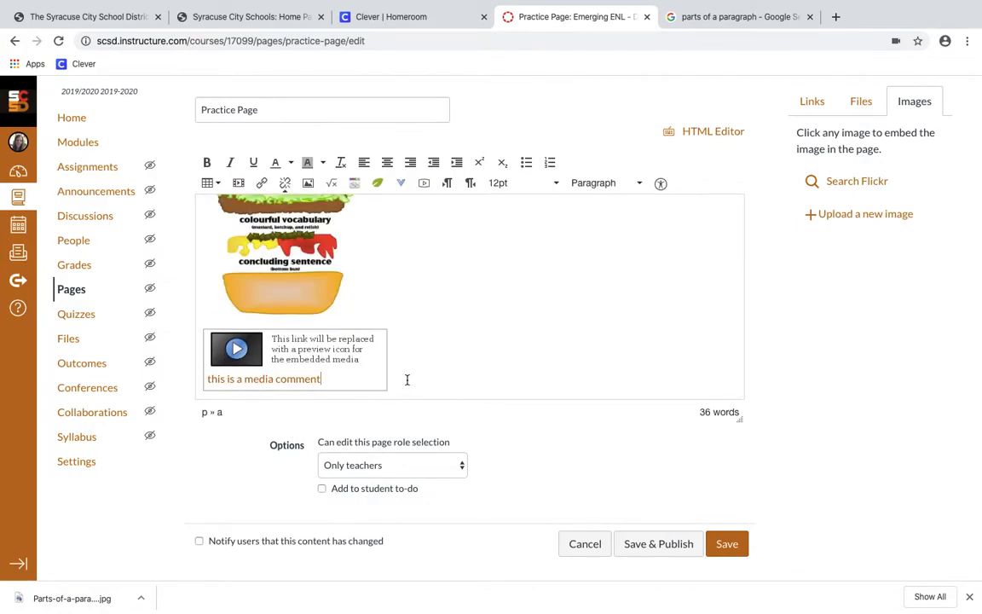
{"action": "key", "text": "Return"}
{"action": "key", "text": "ctrl+v"}
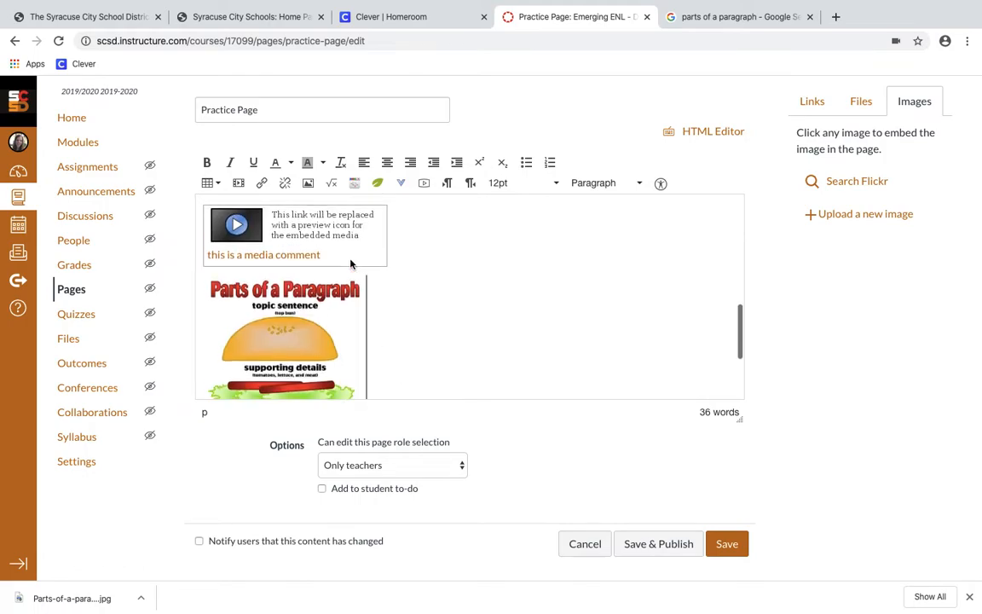
{"action": "scroll", "coordinate": [349, 265], "scroll_direction": "up", "scroll_amount": 2}
{"action": "left_click", "coordinate": [330, 248]}
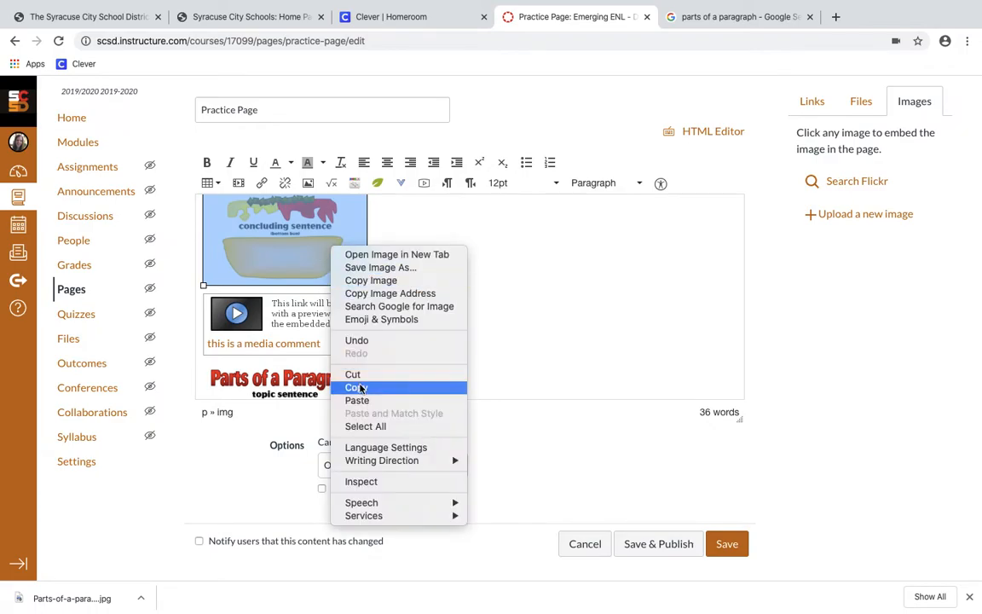
{"action": "left_click", "coordinate": [352, 374]}
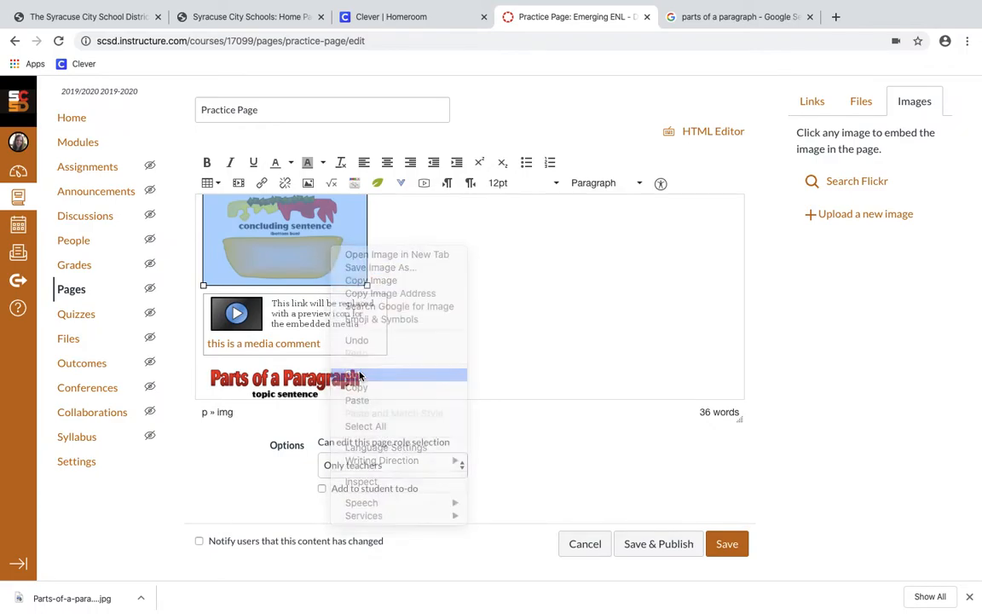
{"action": "right_click", "coordinate": [415, 322]}
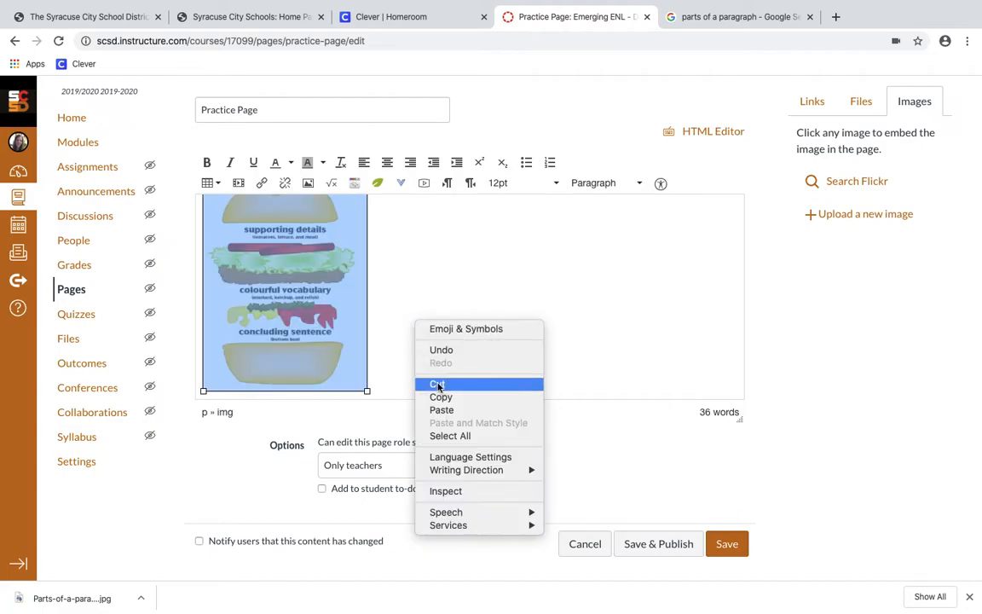
{"action": "left_click", "coordinate": [443, 409]}
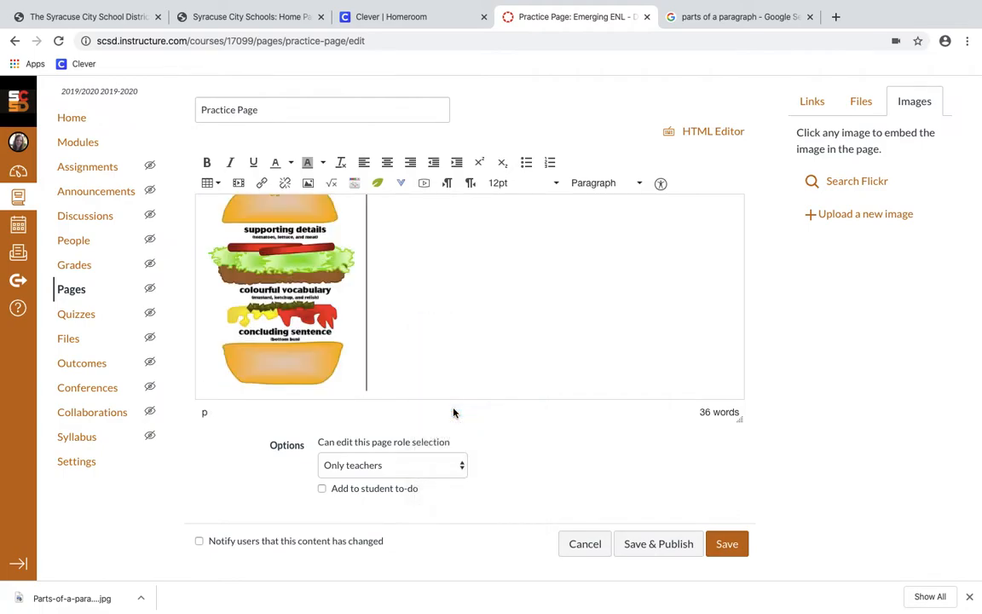
Delete the blank line above the media comment
{"action": "scroll", "coordinate": [431, 333], "scroll_direction": "up", "scroll_amount": 6}
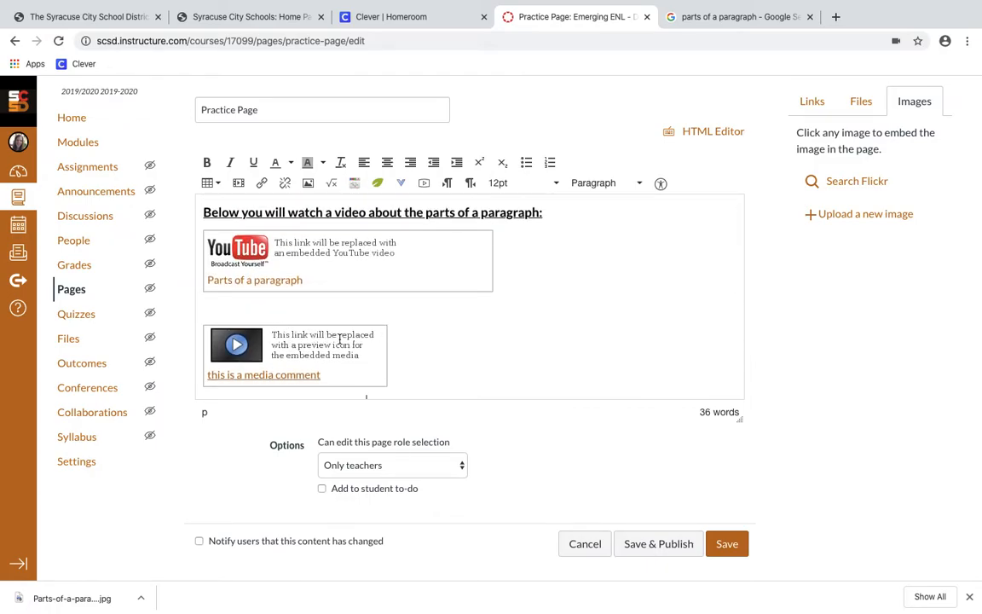
{"action": "left_click", "coordinate": [392, 360]}
{"action": "left_click", "coordinate": [249, 316]}
{"action": "left_click", "coordinate": [333, 370]}
{"action": "left_click_drag", "start_coordinate": [350, 375], "coordinate": [429, 295]}
{"action": "key", "text": "BackSpace"}
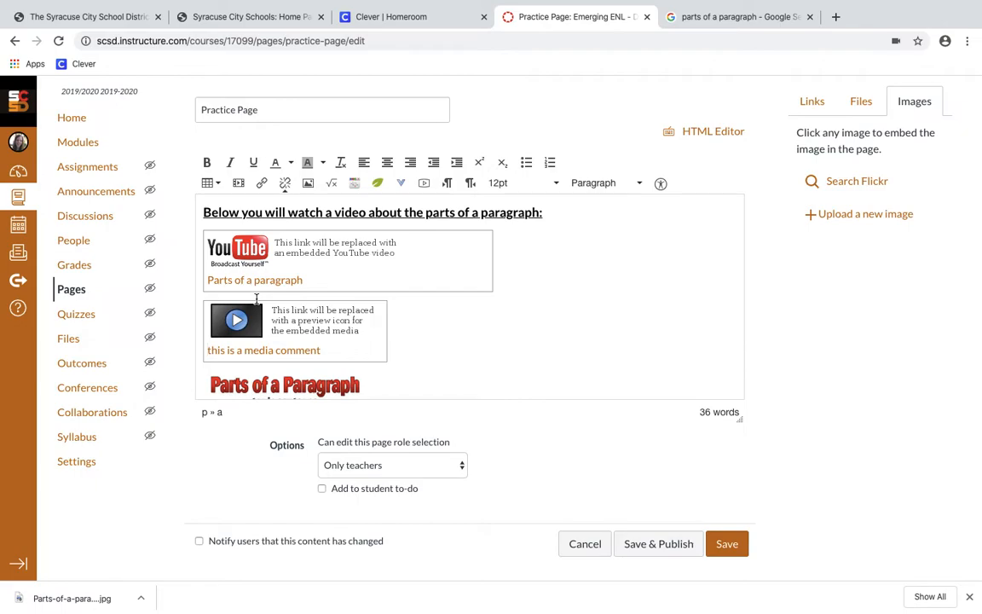
{"action": "scroll", "coordinate": [437, 359], "scroll_direction": "down", "scroll_amount": 5}
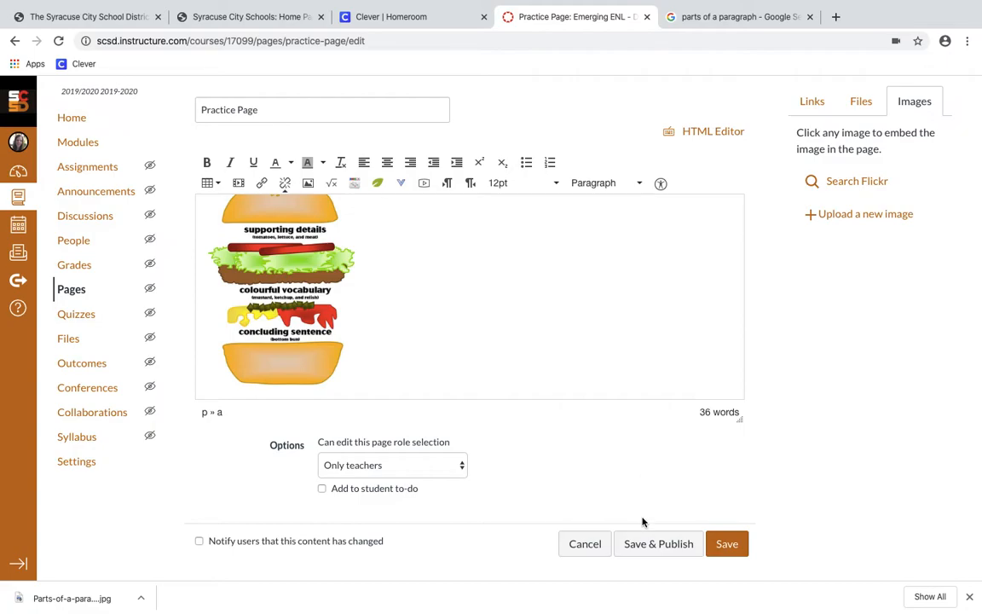
Save & Publish the Practice Page, then review its intro, video, recording and burger poster
{"action": "left_click", "coordinate": [654, 555]}
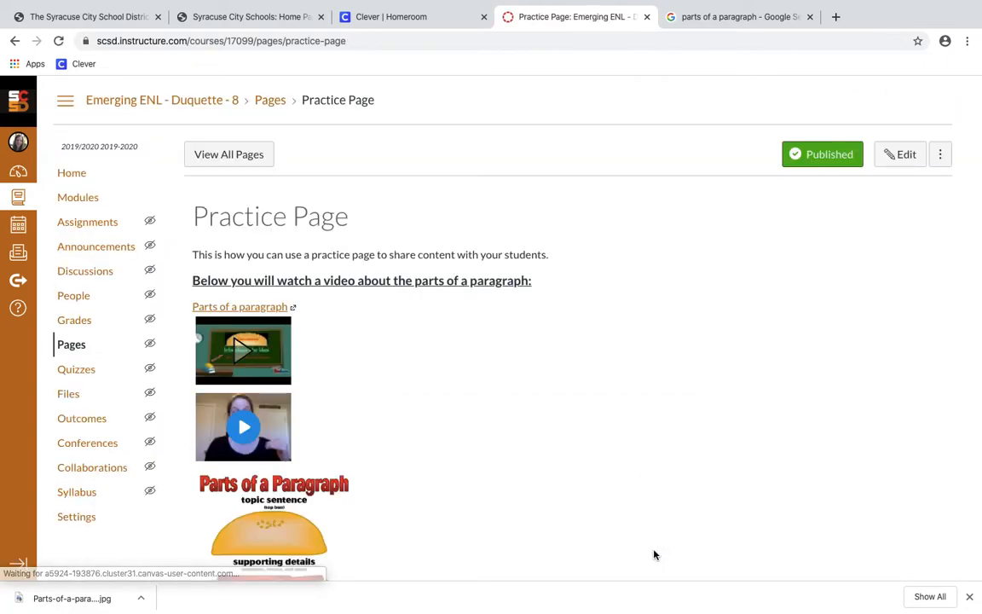
{"action": "scroll", "coordinate": [469, 467], "scroll_direction": "down", "scroll_amount": 1}
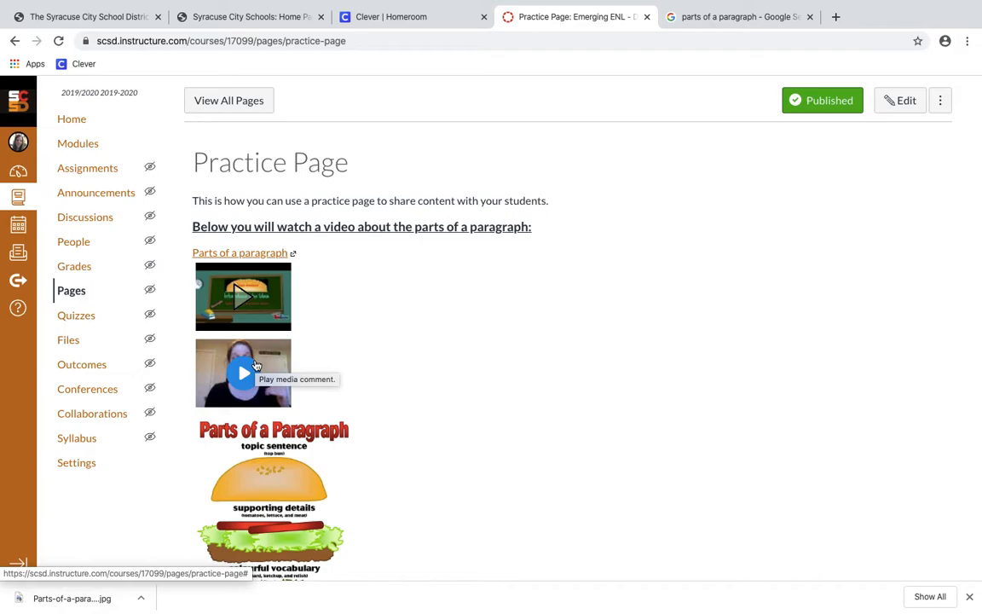
{"action": "scroll", "coordinate": [255, 365], "scroll_direction": "down", "scroll_amount": 3}
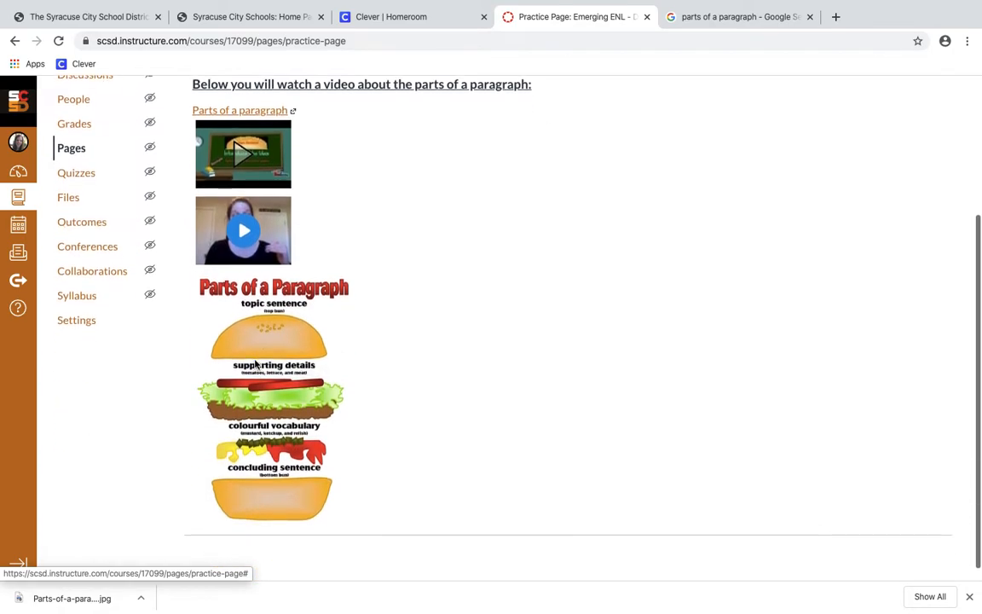
{"action": "scroll", "coordinate": [242, 229], "scroll_direction": "up", "scroll_amount": 1}
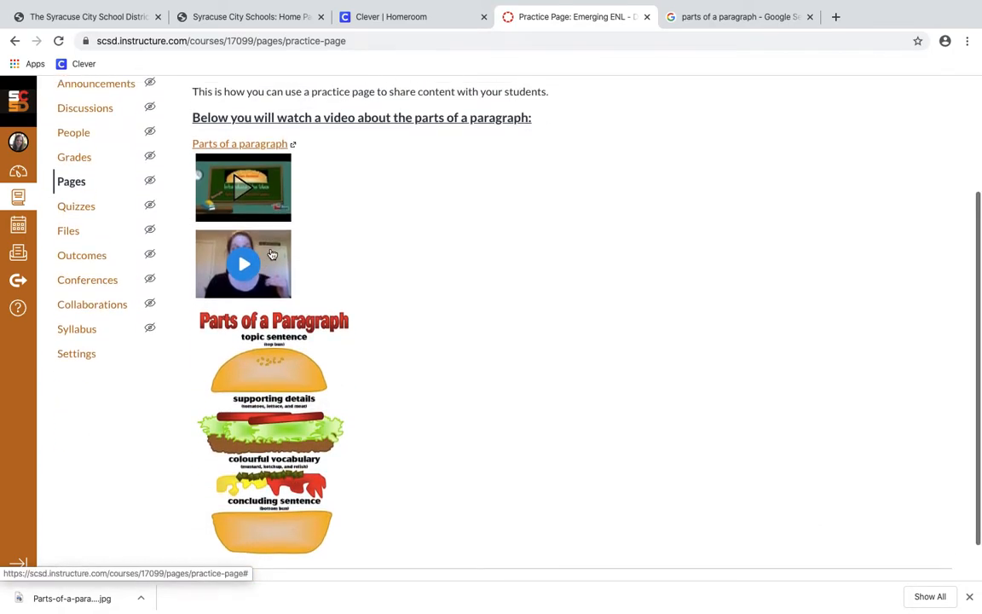
{"action": "scroll", "coordinate": [342, 257], "scroll_direction": "down", "scroll_amount": 1}
{"action": "scroll", "coordinate": [337, 243], "scroll_direction": "up", "scroll_amount": 2}
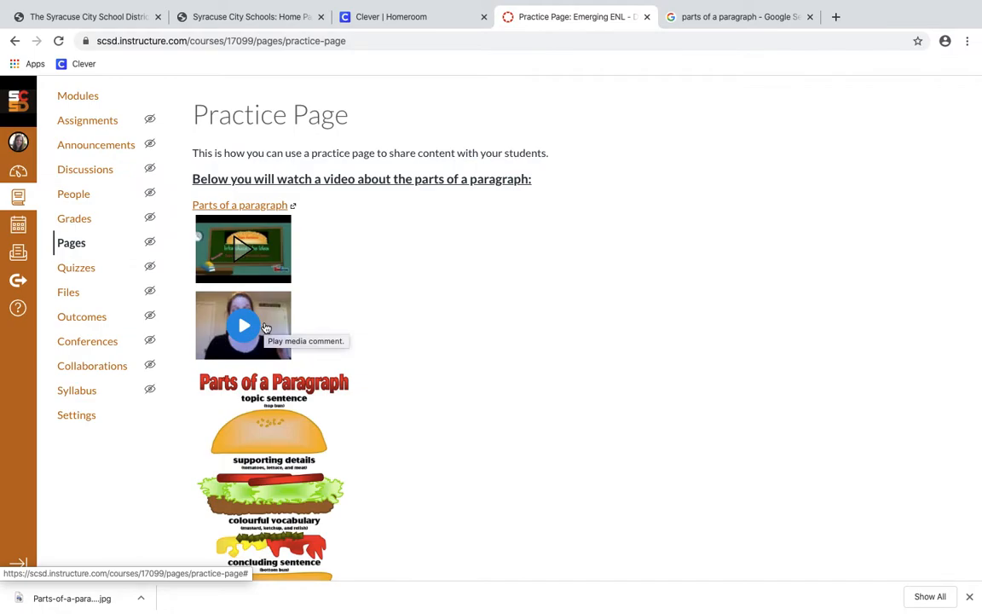
{"action": "scroll", "coordinate": [265, 328], "scroll_direction": "up", "scroll_amount": 2}
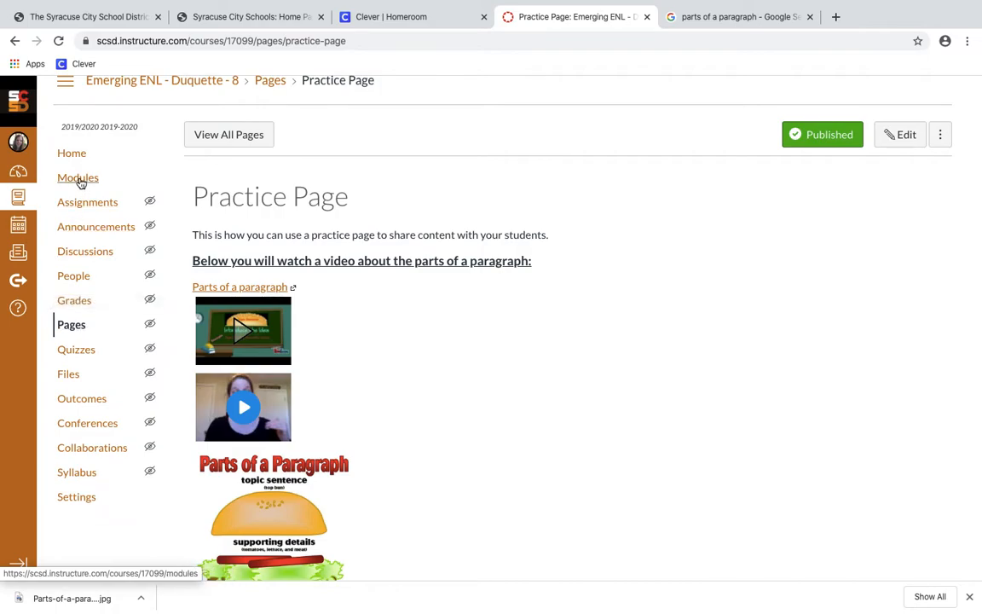
Add a new discussion topic 'Practice Discussion' to Practice Module, indented one level
{"action": "left_click", "coordinate": [79, 179]}
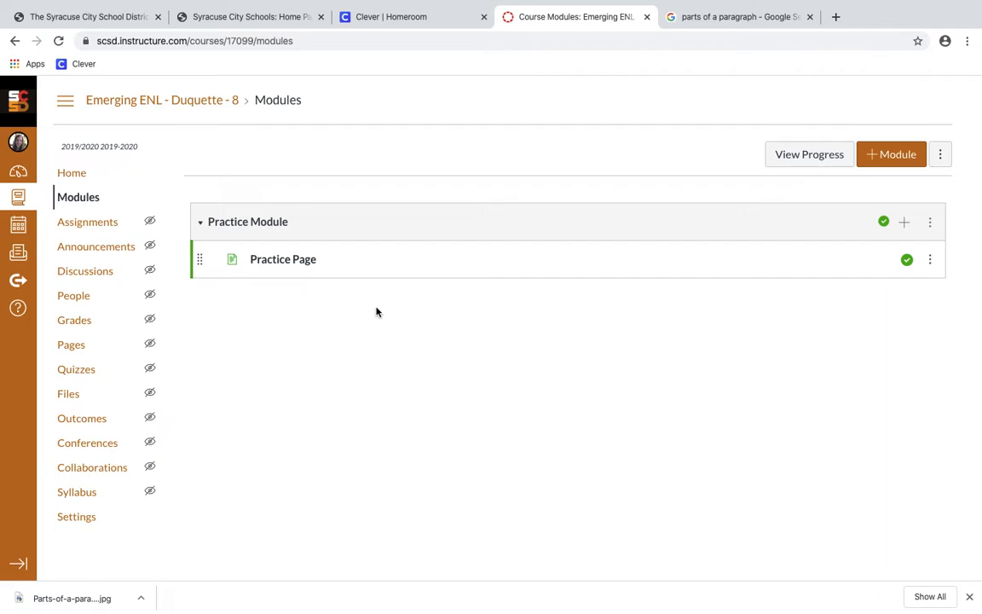
{"action": "left_click", "coordinate": [903, 226]}
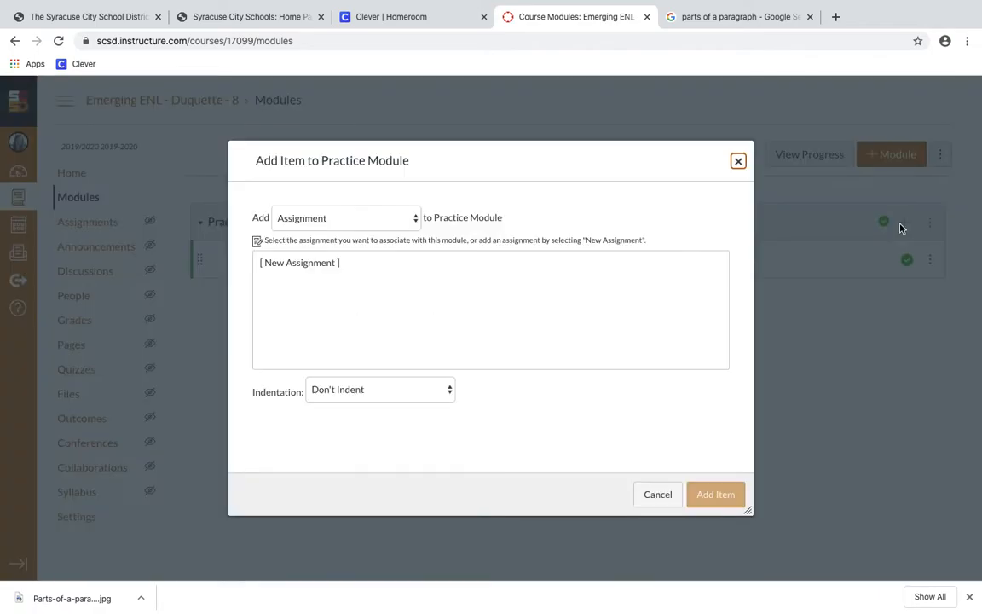
{"action": "left_click", "coordinate": [405, 222]}
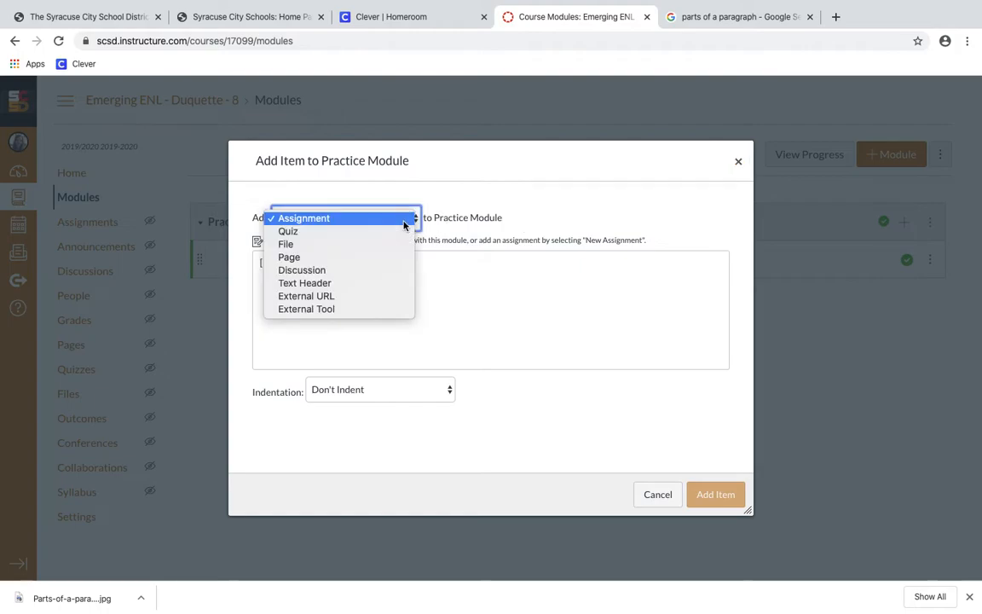
{"action": "left_click", "coordinate": [372, 273]}
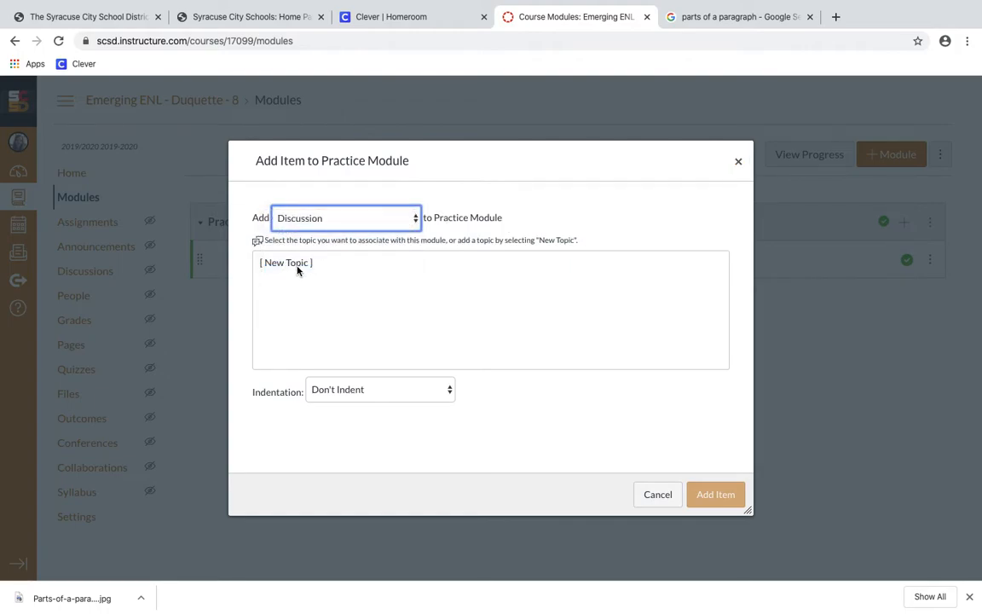
{"action": "left_click", "coordinate": [298, 267]}
{"action": "left_click", "coordinate": [356, 394]}
{"action": "type", "text": "P"}
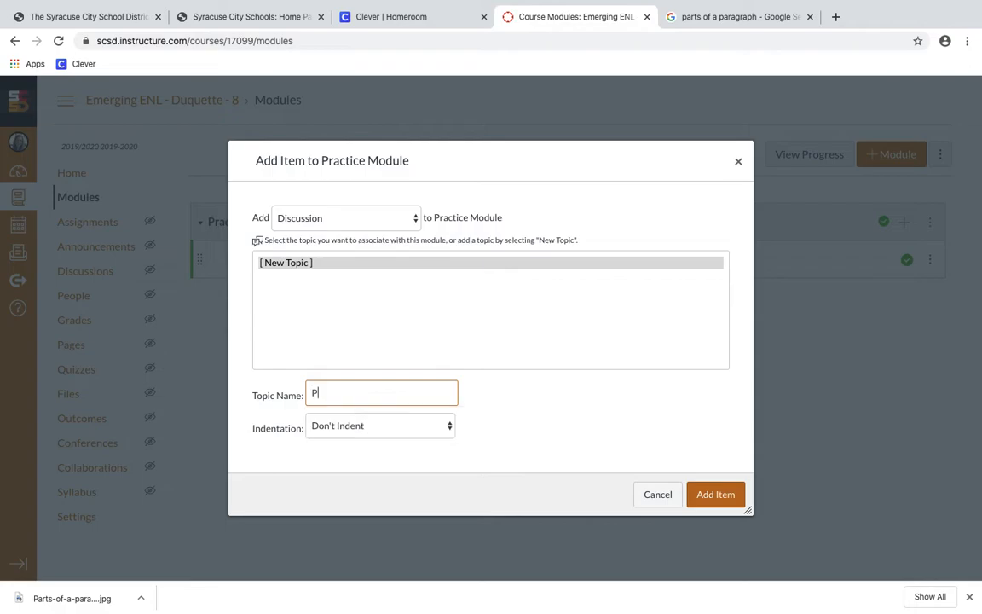
{"action": "type", "text": "ractice Discussio"}
{"action": "left_click", "coordinate": [358, 426]}
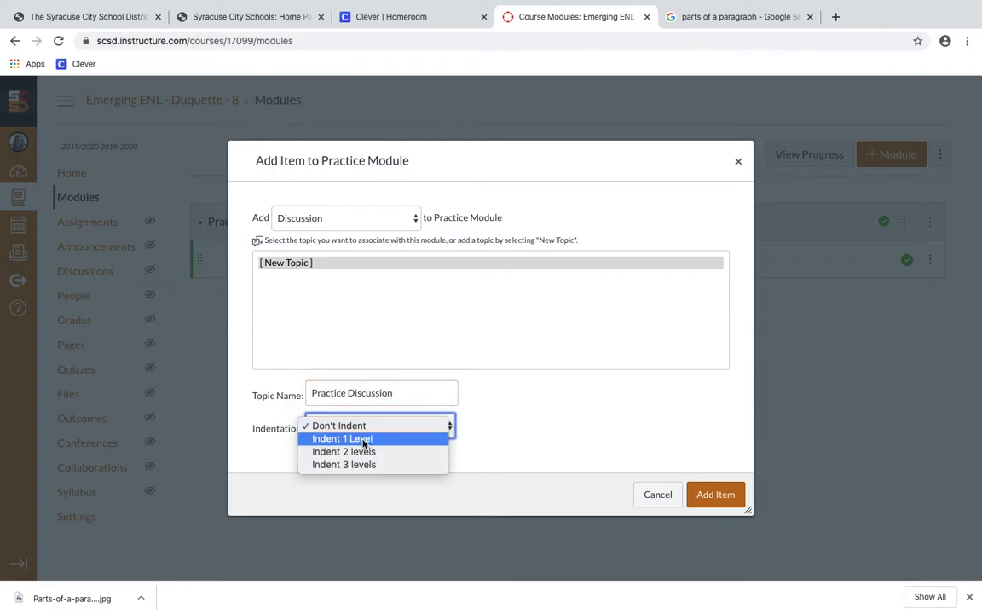
{"action": "left_click", "coordinate": [362, 438]}
{"action": "left_click", "coordinate": [698, 496]}
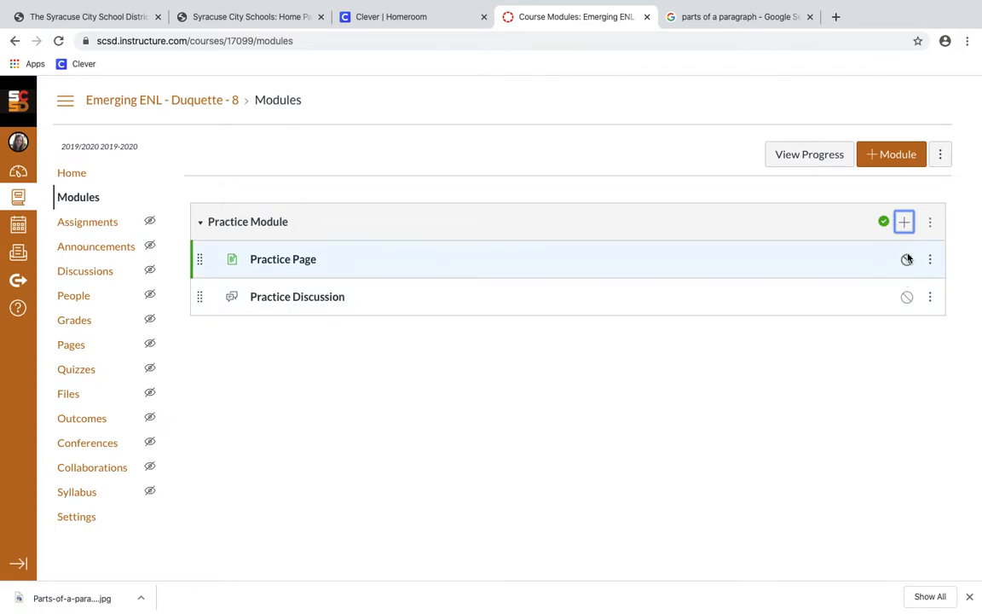
Unpublish the Practice Module using the green check on its header
{"action": "left_click", "coordinate": [883, 221]}
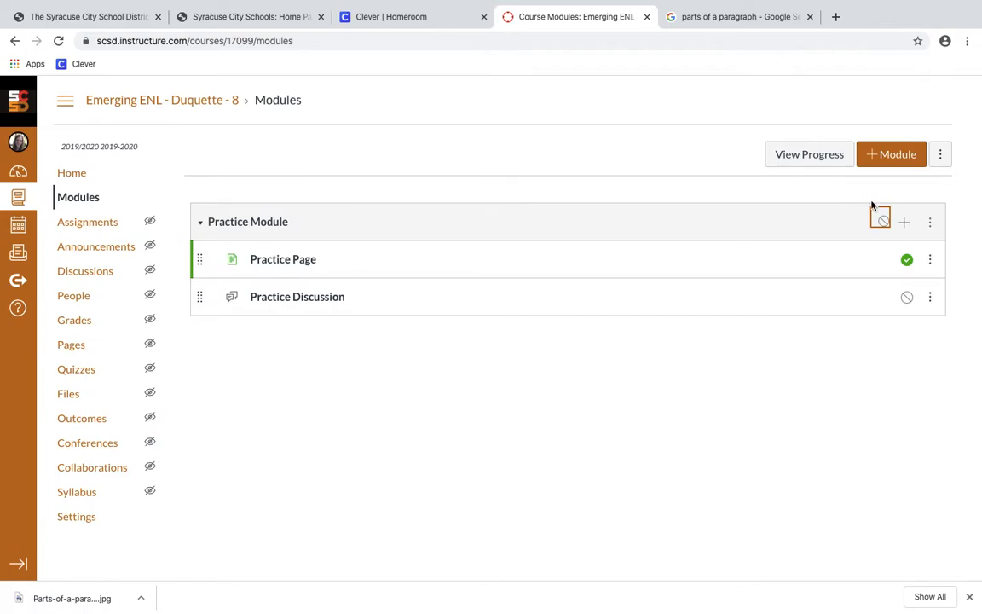
{"action": "left_click", "coordinate": [828, 402]}
Open Practice Discussion's edit form and place the cursor in its empty description body
{"action": "left_click", "coordinate": [333, 303]}
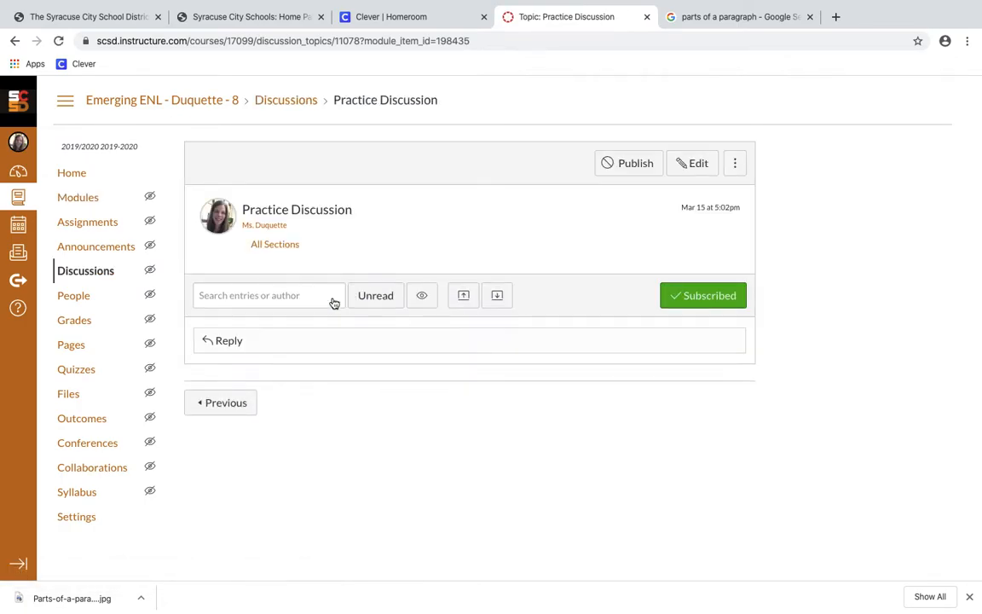
{"action": "left_click", "coordinate": [687, 168]}
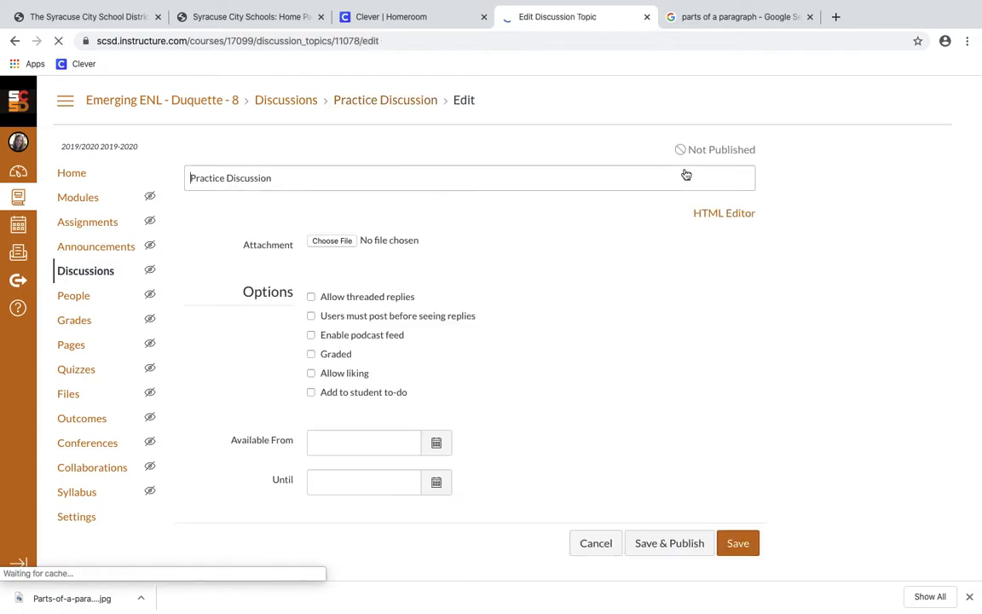
{"action": "left_click", "coordinate": [448, 296]}
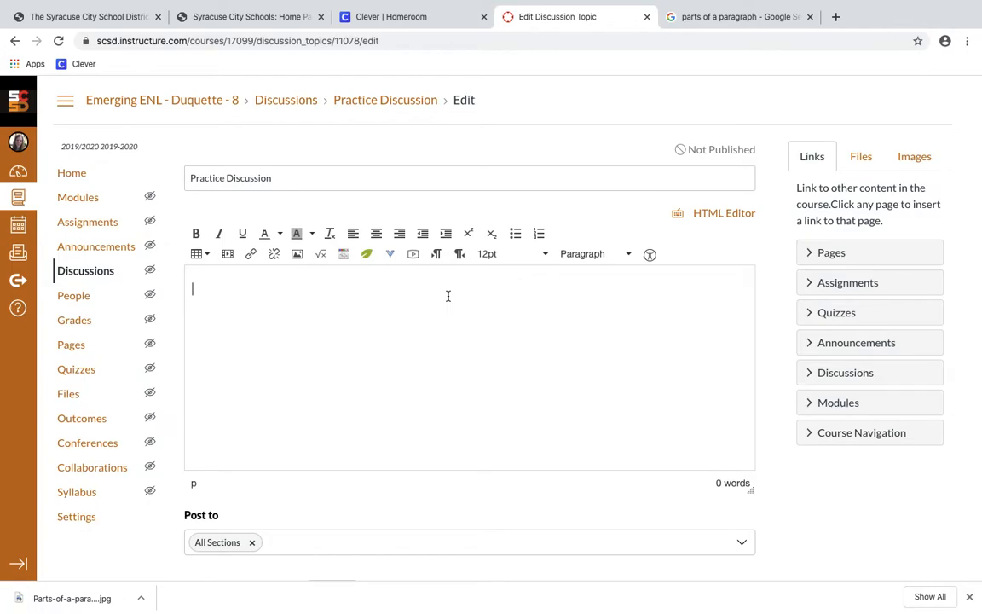
Write the prompt on explaining paragraph parts and replying to two classmates as one paragraph
{"action": "type", "text": "You have learned abo"}
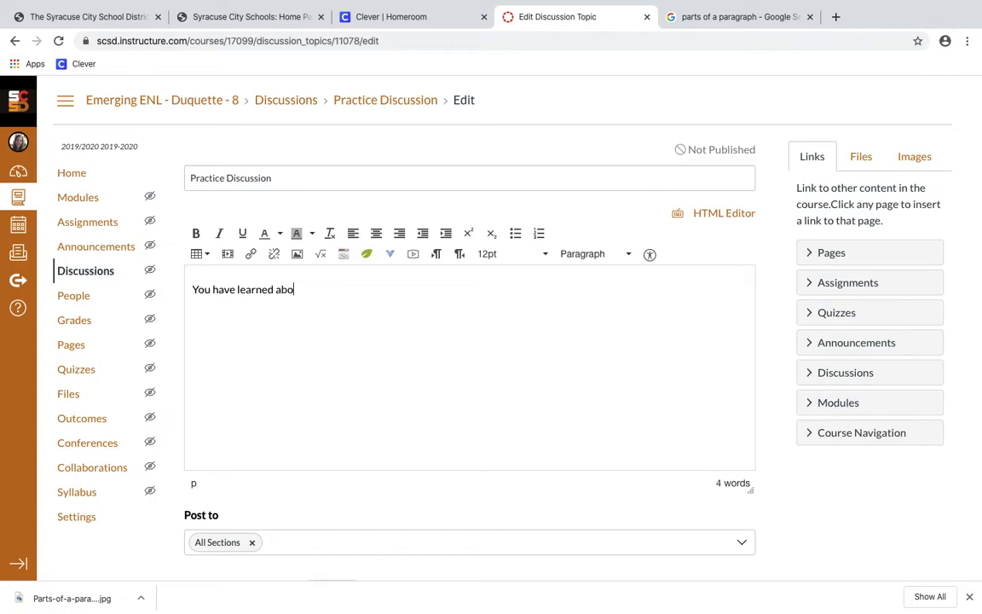
{"action": "type", "text": "ut the parts of a p"}
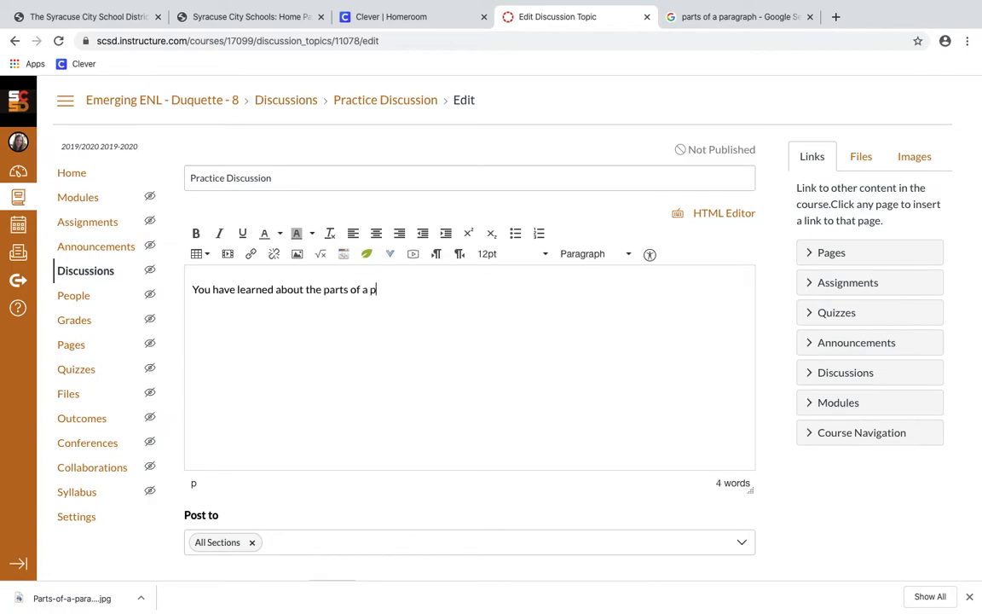
{"action": "type", "text": "aragraph. Bel"}
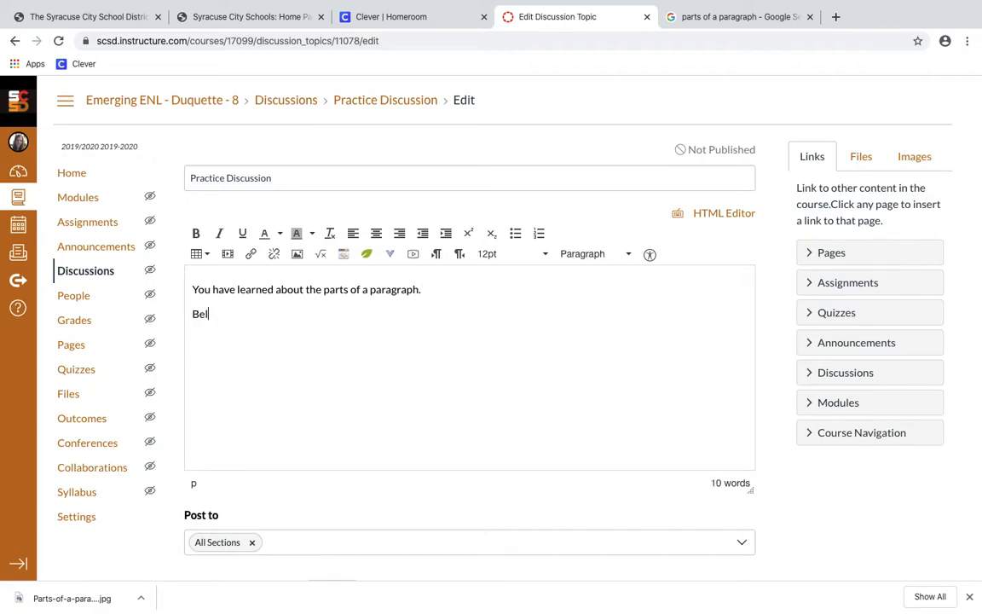
{"action": "type", "text": "ow you are going to"}
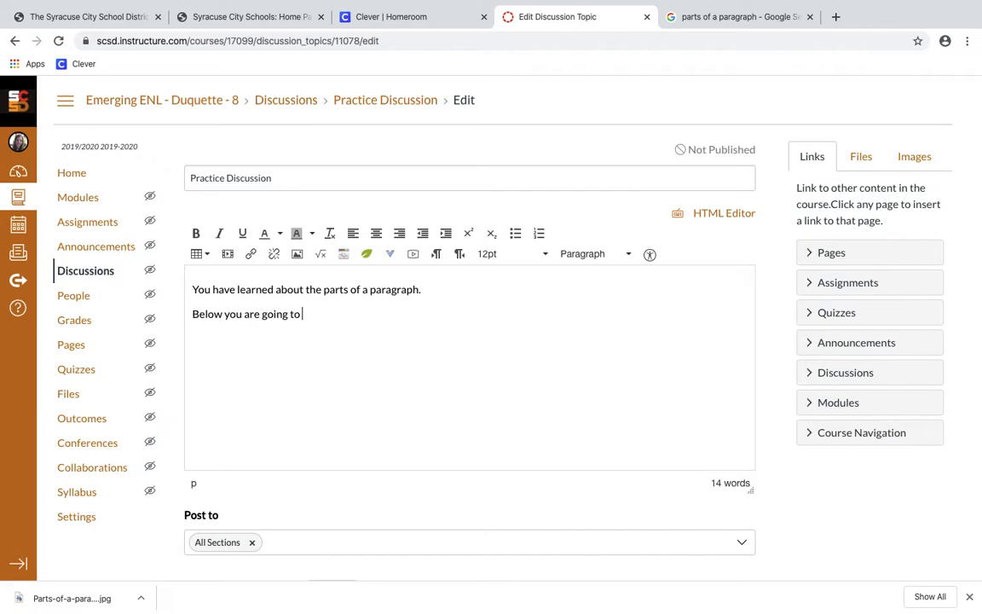
{"action": "type", "text": " expla"}
{"action": "type", "text": "at you learned abOu"}
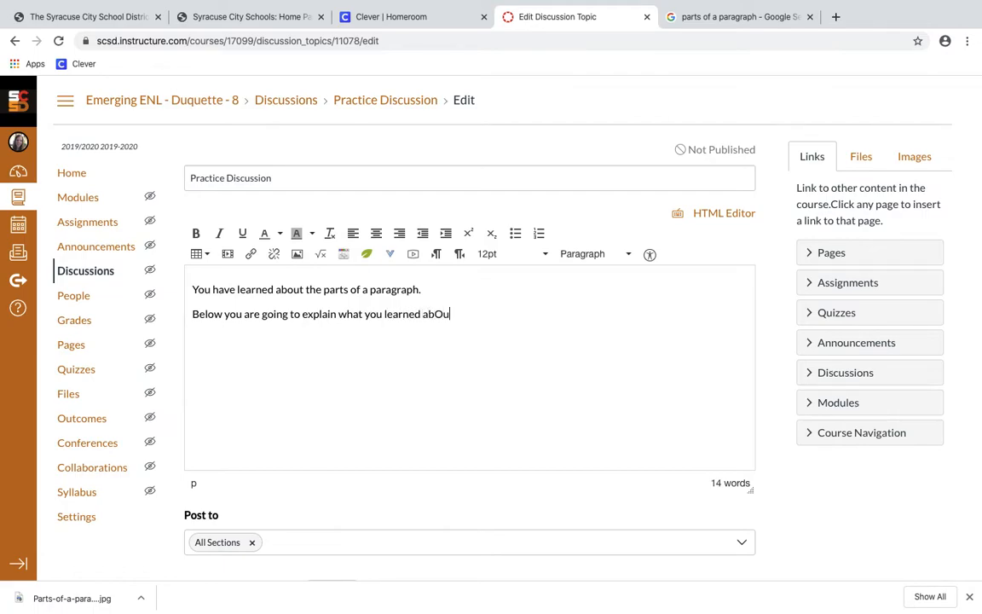
{"action": "key", "text": "BackSpace"}
{"action": "key", "text": "BackSpace"}
{"action": "type", "text": "out the parts of a parag"}
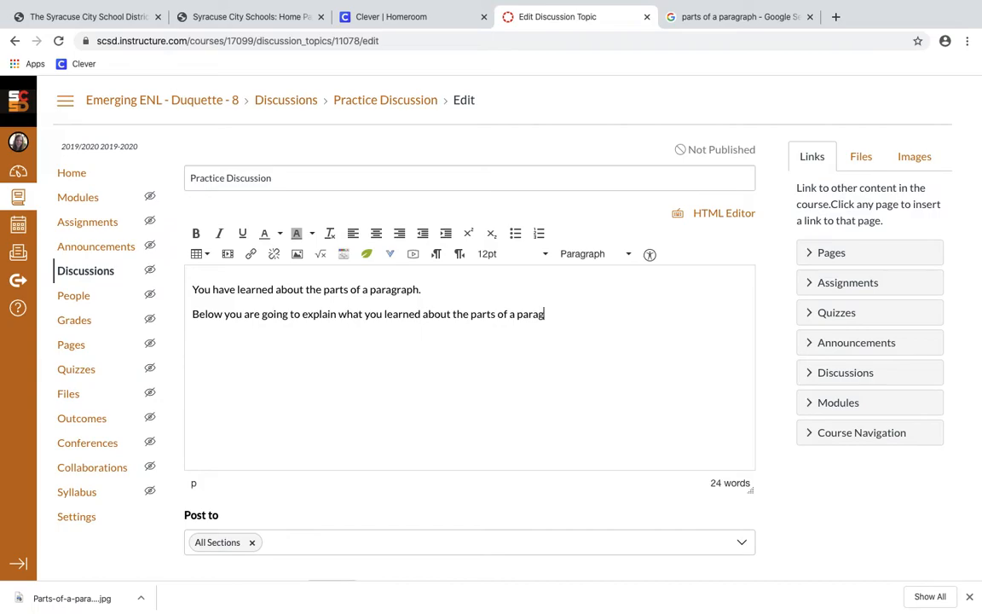
{"action": "type", "text": "raph and then respond to"}
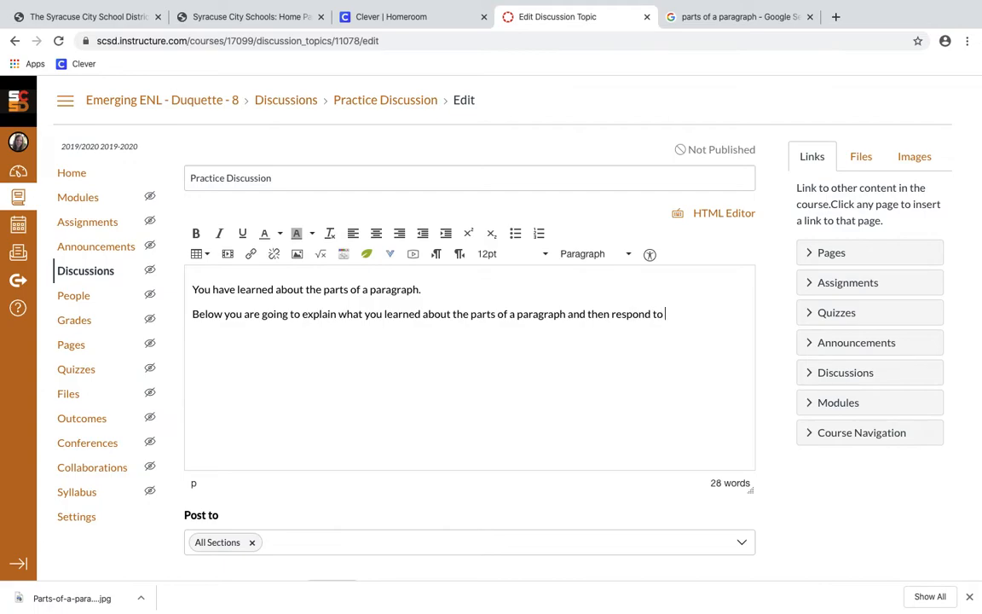
{"action": "type", "text": " at least two of your classmates."}
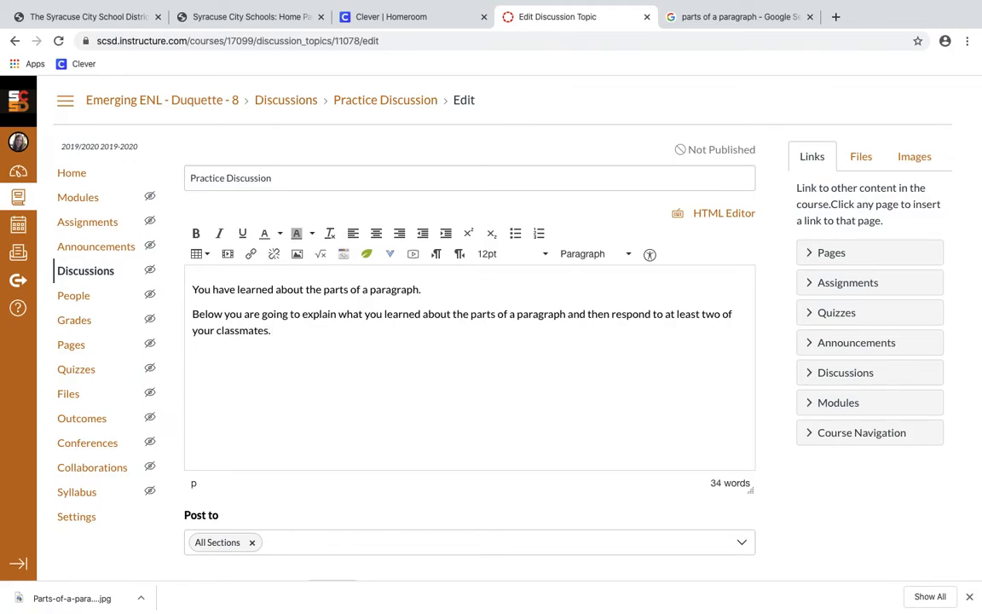
{"action": "left_click", "coordinate": [193, 314]}
{"action": "key", "text": "BackSpace"}
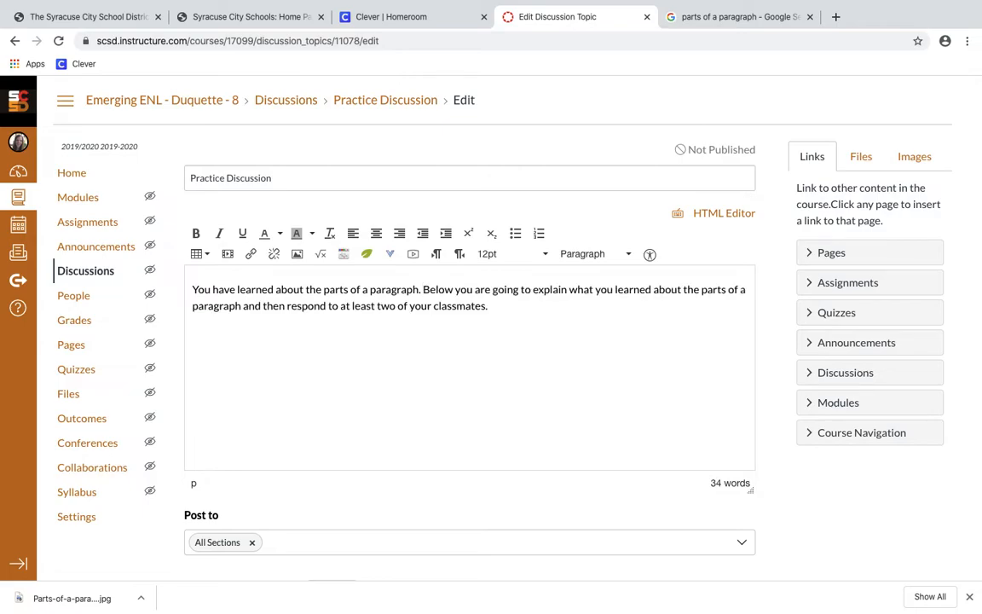
Start a new bold line below the opening paragraph
{"action": "left_click", "coordinate": [556, 305]}
{"action": "key", "text": "Return"}
{"action": "key", "text": "ctrl+b"}
{"action": "type", "text": "M"}
{"action": "key", "text": "BackSpace"}
Add a bold, underlined 'Make sure you' heading on its own line
{"action": "left_click", "coordinate": [196, 233]}
{"action": "left_click", "coordinate": [197, 234]}
{"action": "left_click", "coordinate": [243, 233]}
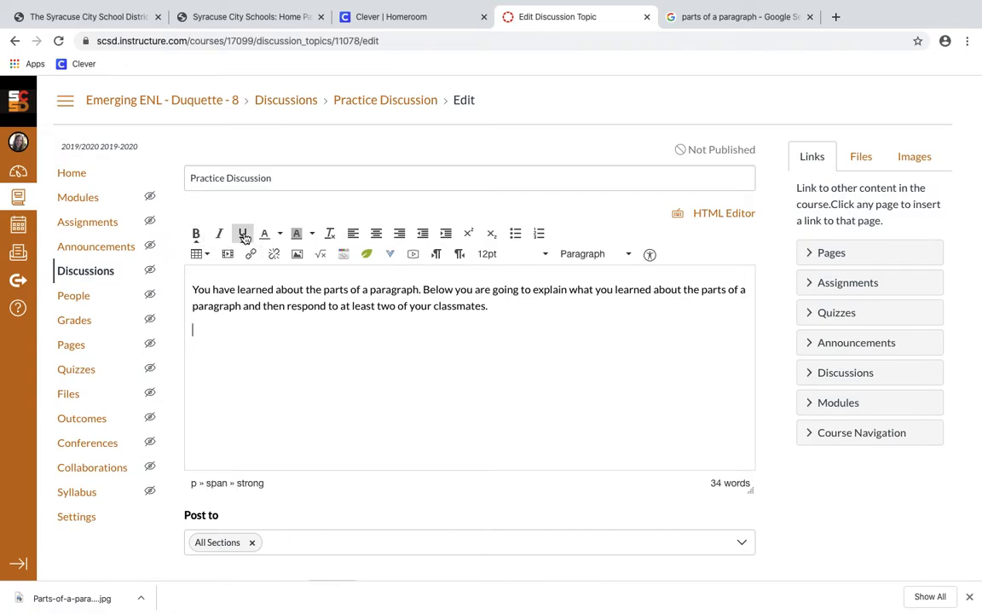
{"action": "type", "text": "Make s"}
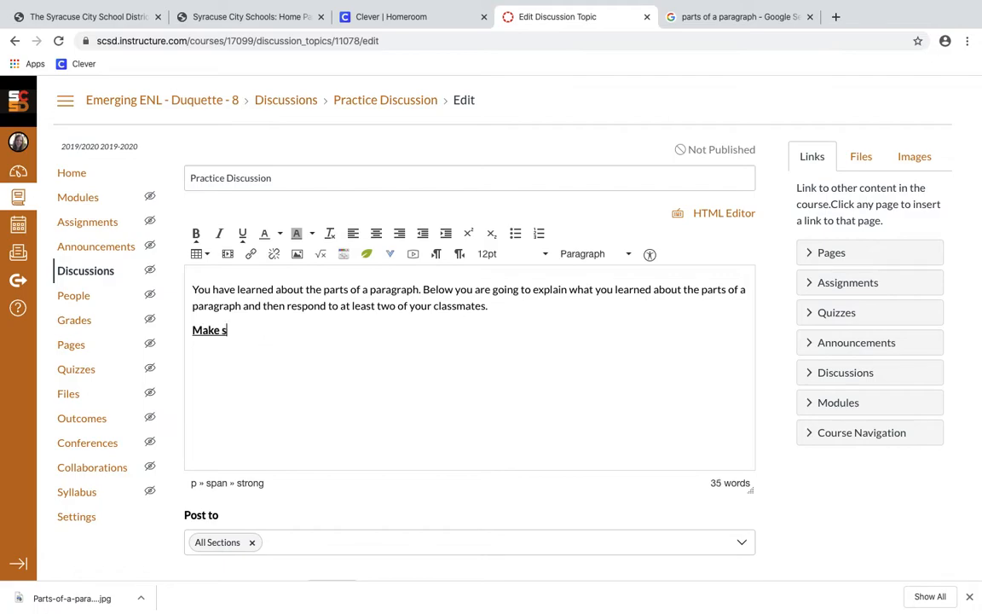
{"action": "type", "text": "ure you:"}
{"action": "left_click", "coordinate": [244, 234]}
{"action": "left_click", "coordinate": [195, 233]}
{"action": "key", "text": "Return"}
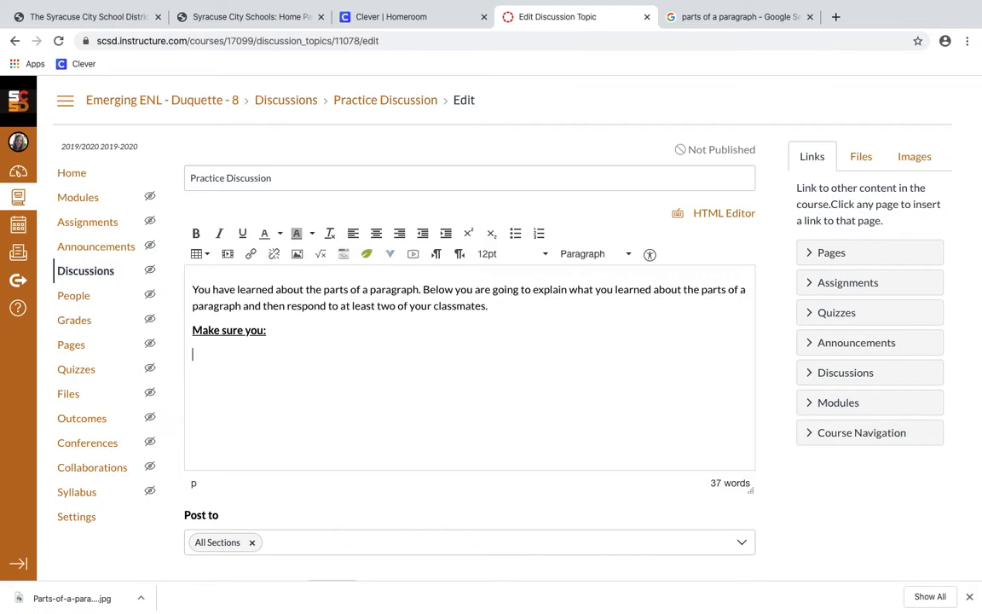
List '-Explain what you learned about a paragraph… (at least 2-3 sentences)' and '-Respond to your classmates'
{"action": "type", "text": "-Explain what you"}
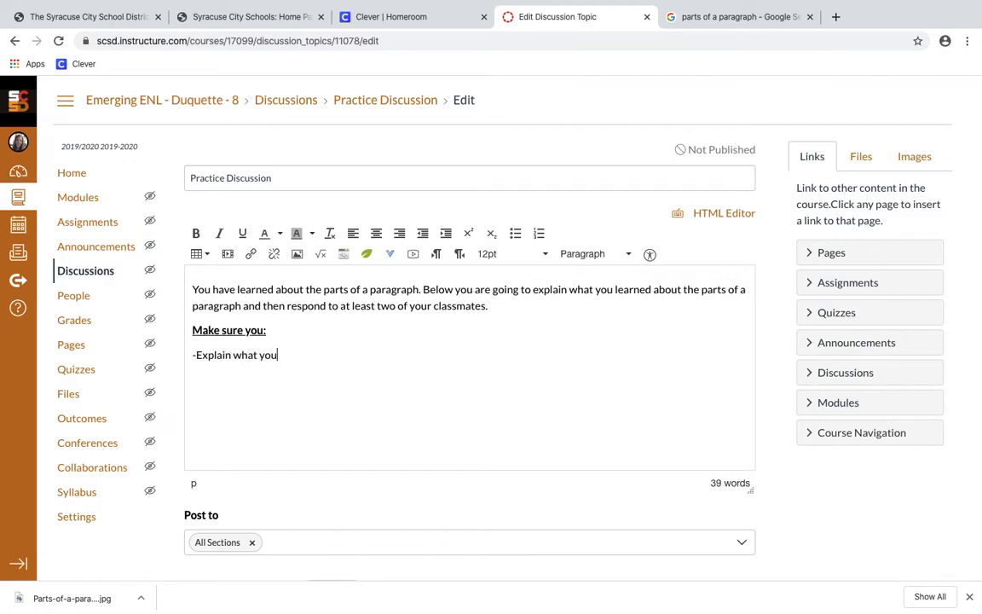
{"action": "type", "text": " learned about a para"}
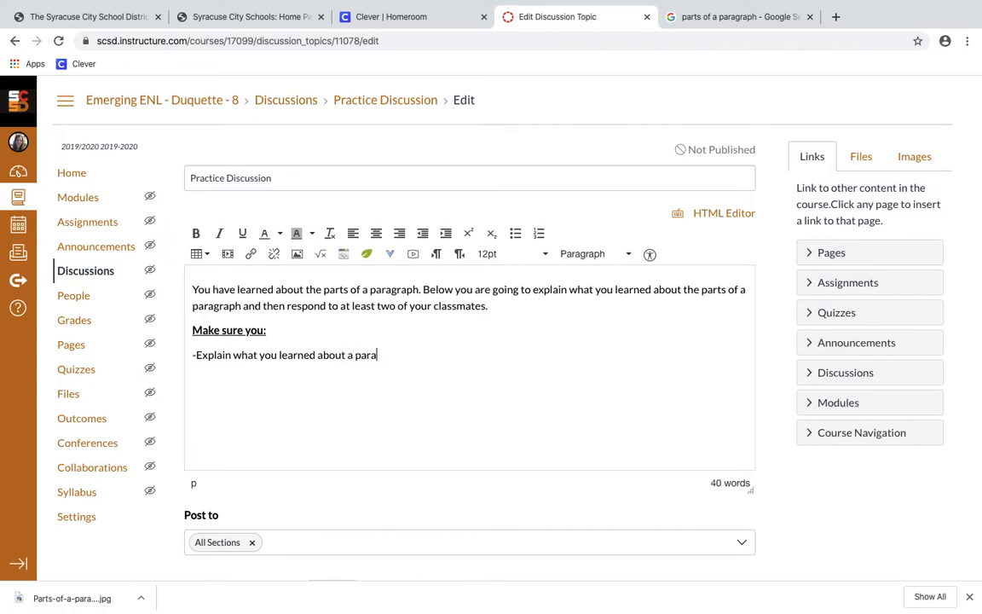
{"action": "type", "text": "graph and the parts of the para"}
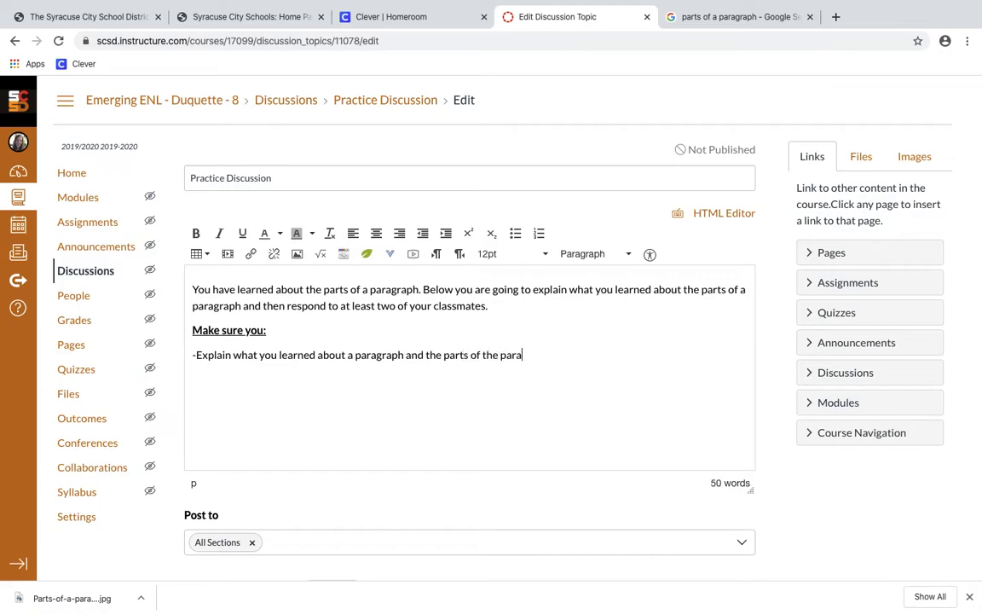
{"action": "key", "text": "BackSpace"}
{"action": "key", "text": "BackSpace"}
{"action": "key", "text": "BackSpace"}
{"action": "key", "text": "BackSpace"}
{"action": "key", "text": "BackSpace"}
{"action": "key", "text": "BackSpace"}
{"action": "key", "text": "BackSpace"}
{"action": "key", "text": "BackSpace"}
{"action": "type", "text": "a paragraph (at least 2-3 s"}
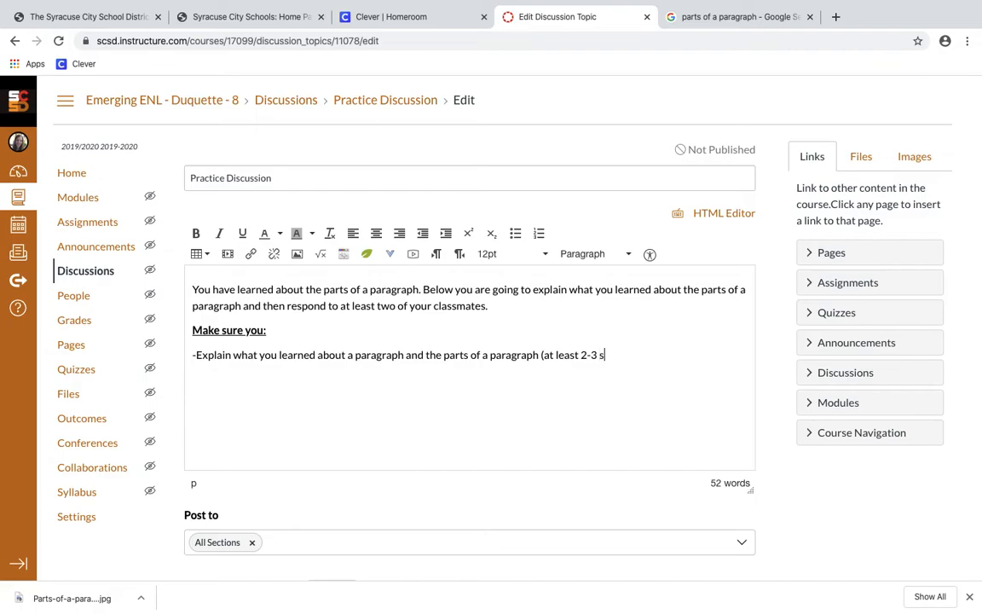
{"action": "type", "text": "entences)"}
{"action": "key", "text": "Return"}
{"action": "type", "text": "-Respond"}
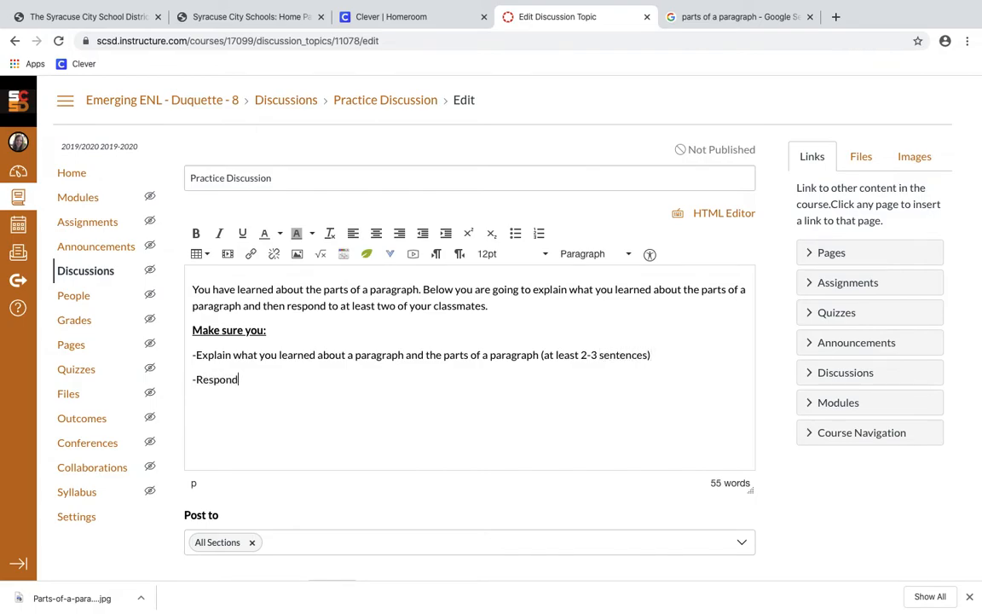
{"action": "type", "text": " to your classmates"}
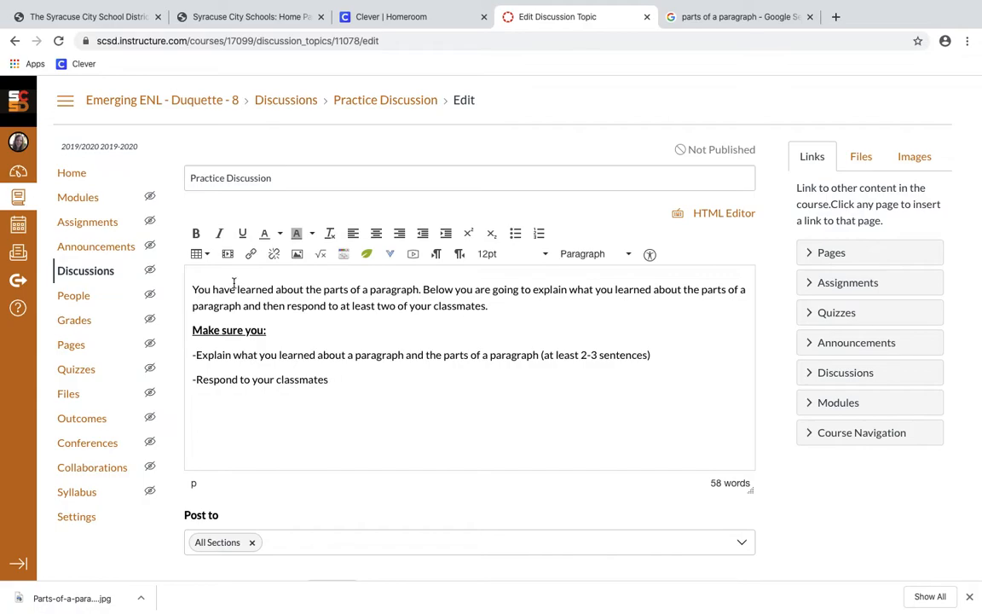
Reword the line to '-Respond to at least two (2) of your classmates' with 'two' bolded
{"action": "double_click", "coordinate": [263, 380]}
{"action": "type", "text": "t"}
{"action": "key", "text": "BackSpace"}
{"action": "type", "text": "at least t"}
{"action": "type", "text": "wo of"}
{"action": "type", "text": " your"}
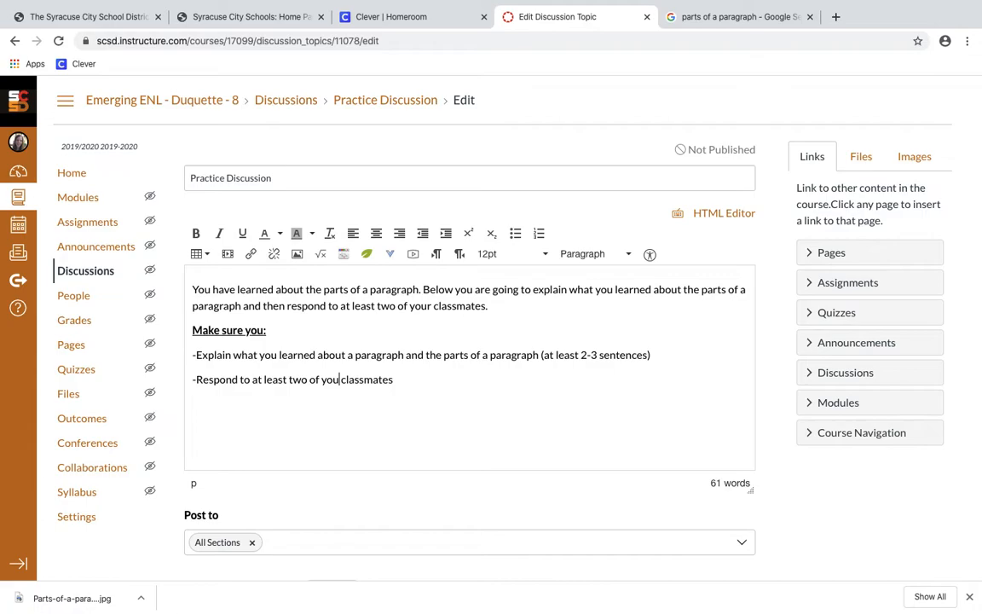
{"action": "double_click", "coordinate": [297, 380]}
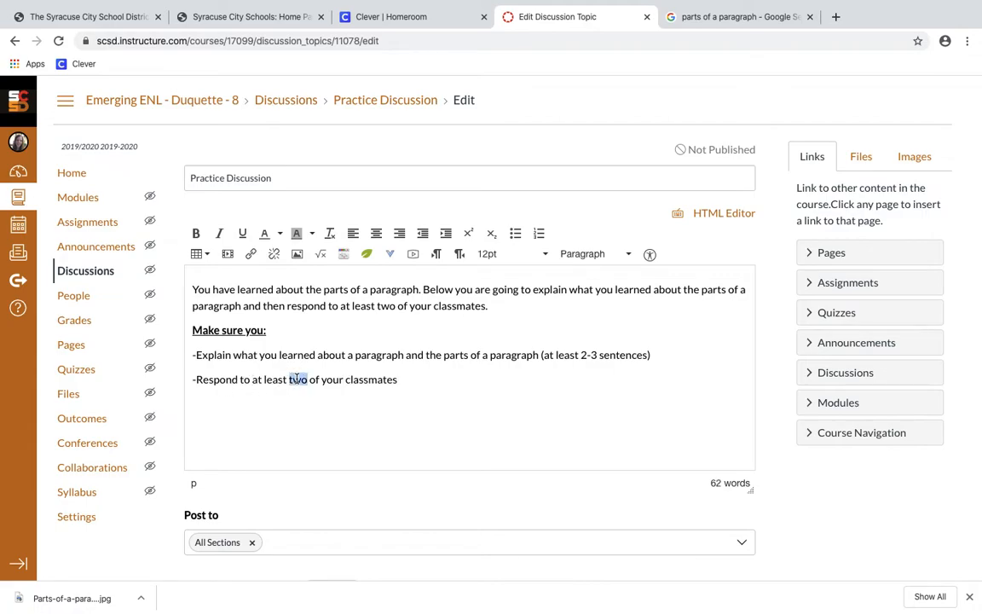
{"action": "left_click", "coordinate": [195, 233]}
{"action": "key", "text": "Right"}
{"action": "type", "text": "(2"}
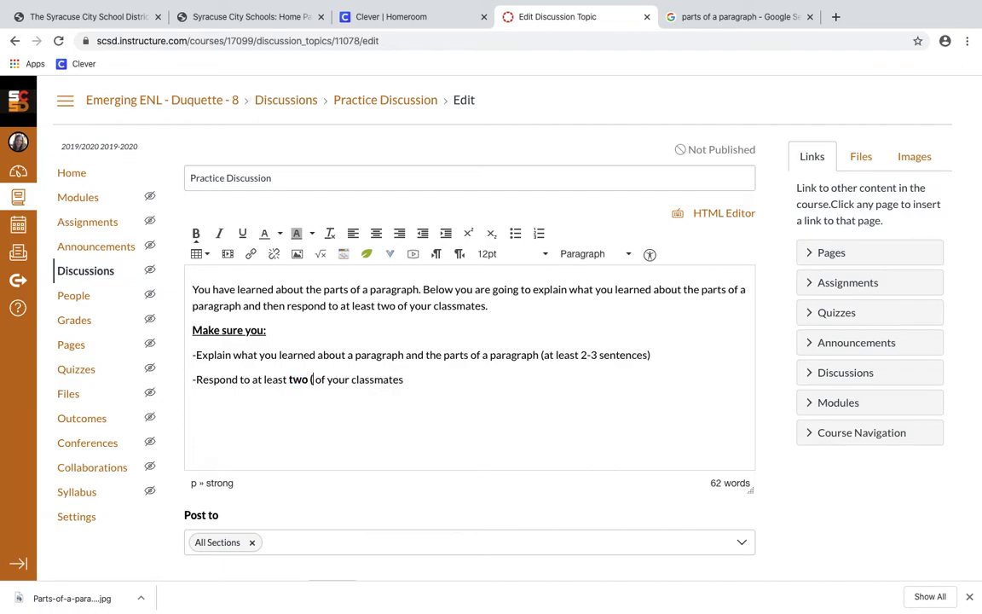
{"action": "type", "text": ")"}
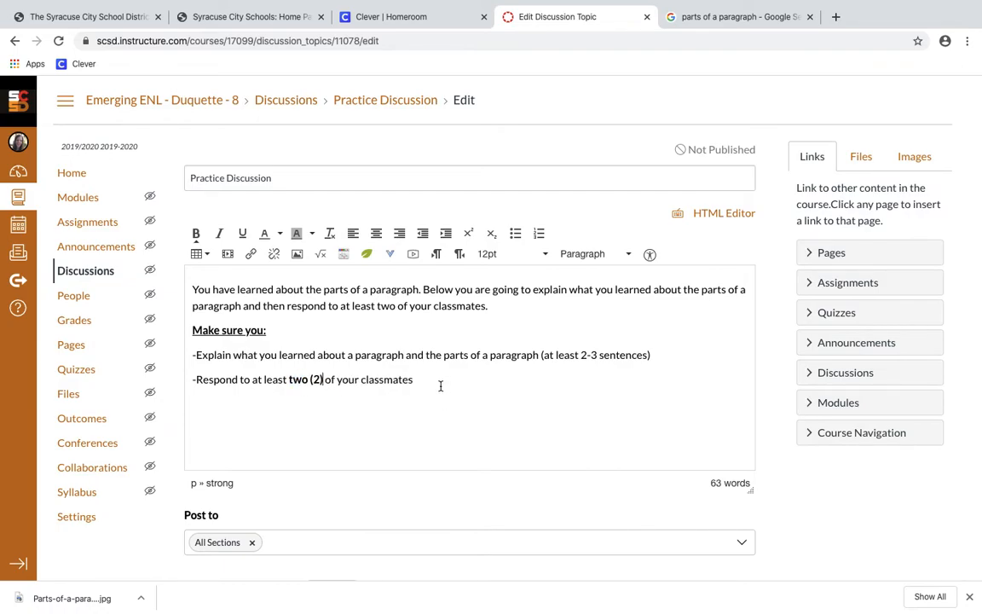
{"action": "left_click", "coordinate": [441, 384]}
{"action": "key", "text": "Return"}
{"action": "key", "text": "Return"}
Add an italic 'STILL NEED HELP? USE THESE SENTENCE FRAMES:' heading
{"action": "left_click", "coordinate": [219, 233]}
{"action": "type", "text": "STILL NEED HEL"}
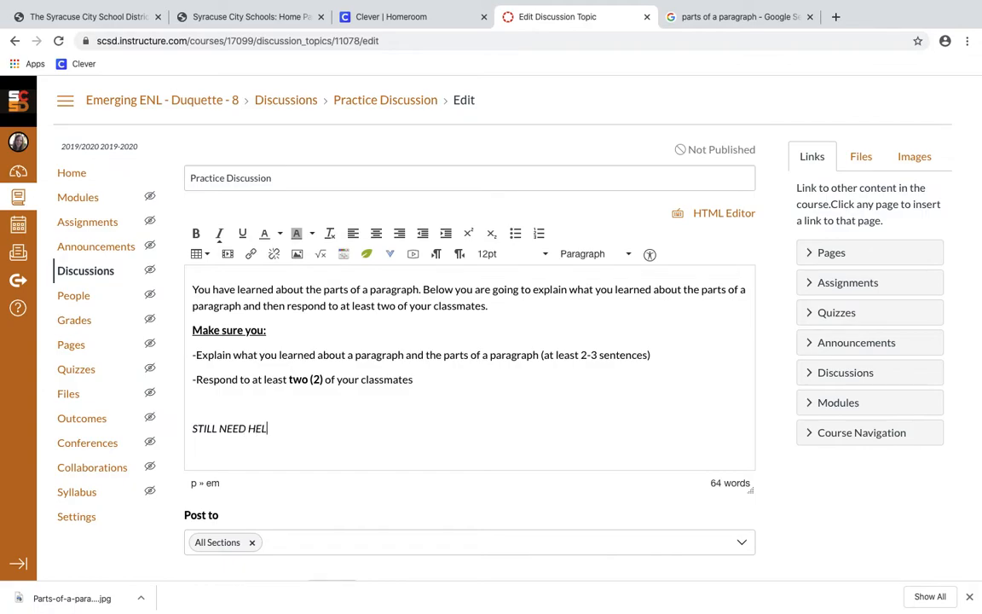
{"action": "type", "text": "P? USE THESE SENTENC"}
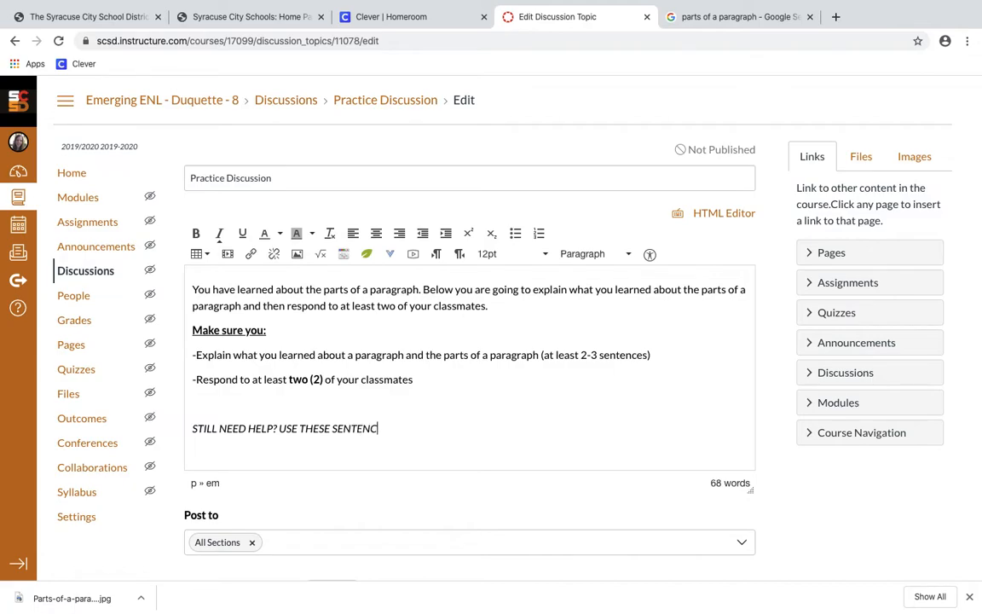
{"action": "type", "text": "E FRAMES:"}
{"action": "key", "text": "Return"}
List the frames 'One thing I learned about the parts of a paragraph is ___', 'I also learned ___', 'Finally I learned ___'
{"action": "left_click", "coordinate": [220, 235]}
{"action": "type", "text": "-On"}
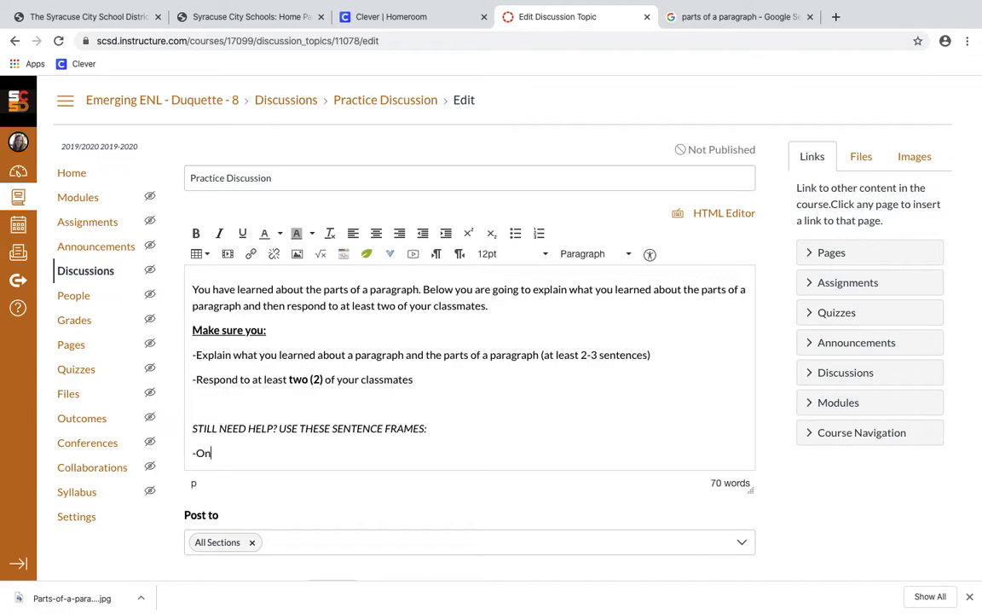
{"action": "type", "text": "e thing I learned about the parts of a pa"}
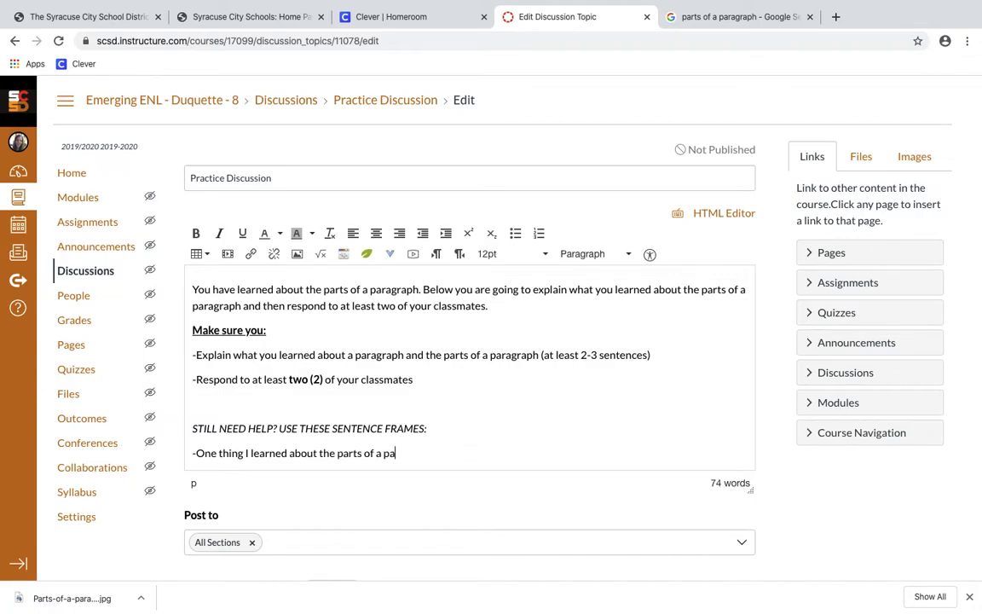
{"action": "type", "text": "ragraph is ______________________."}
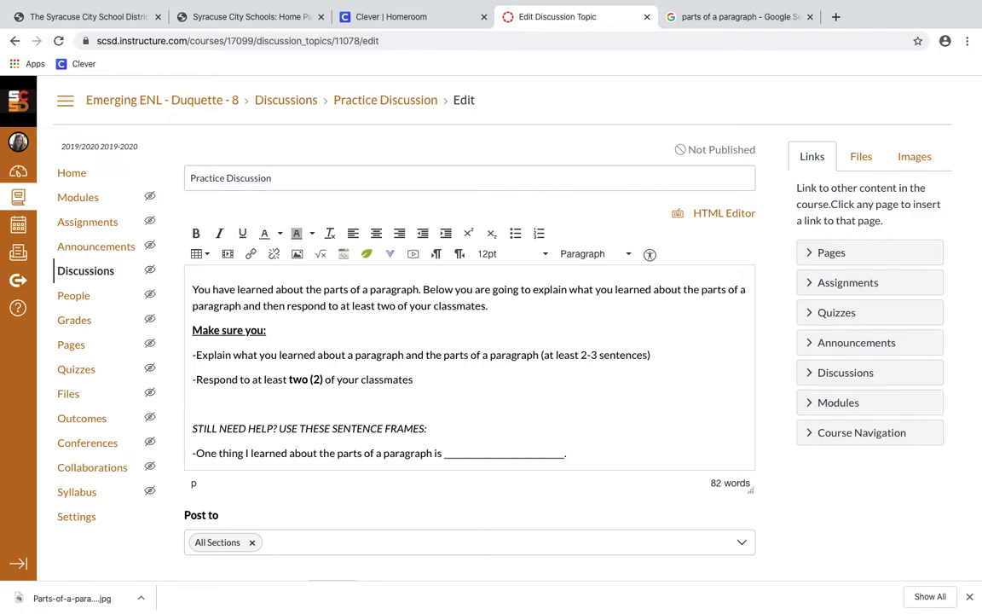
{"action": "key", "text": "Return"}
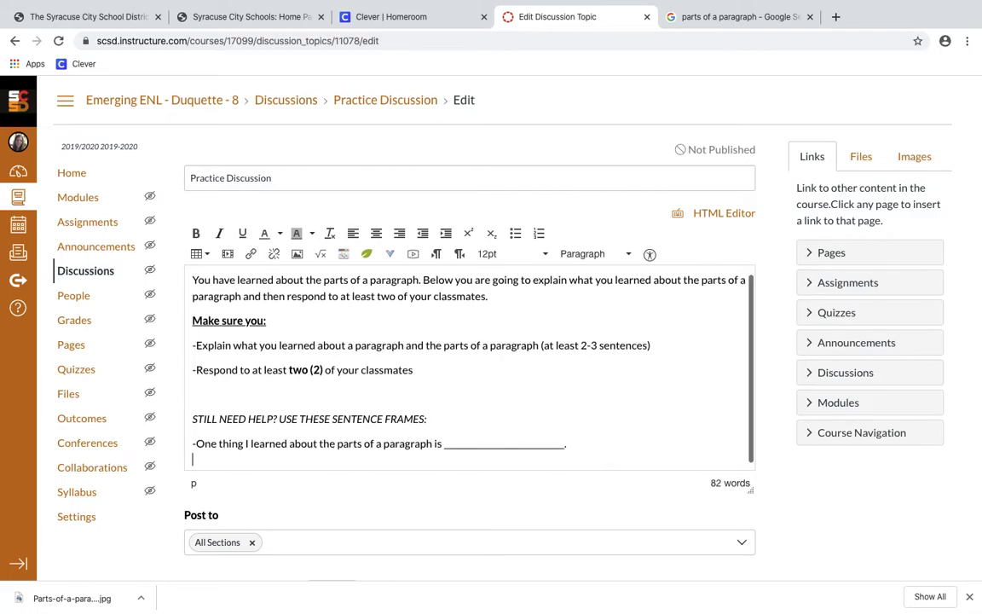
{"action": "type", "text": "-I a"}
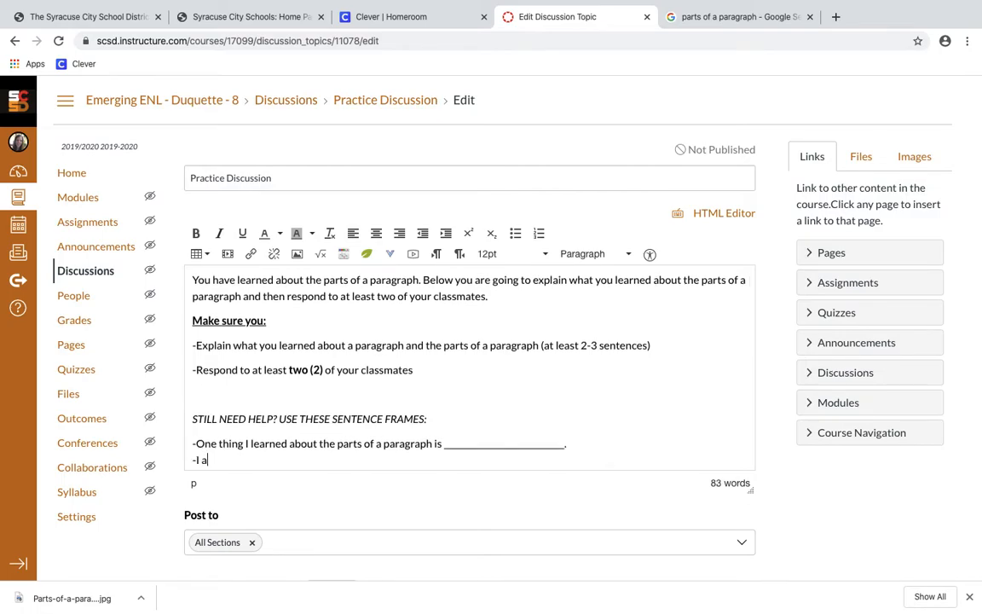
{"action": "type", "text": "lso learned _____________"}
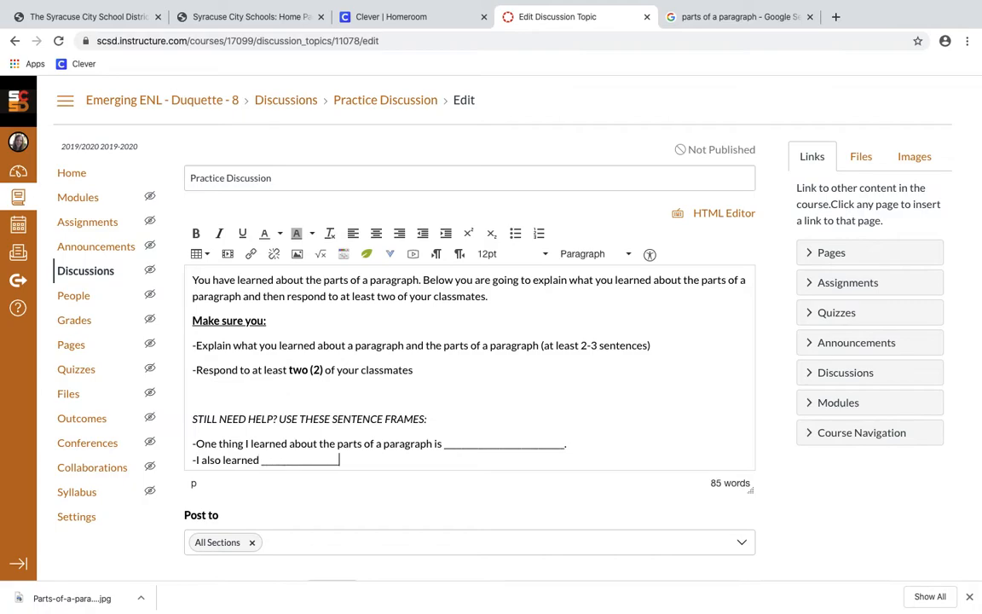
{"action": "type", "text": "________."}
{"action": "key", "text": "Return"}
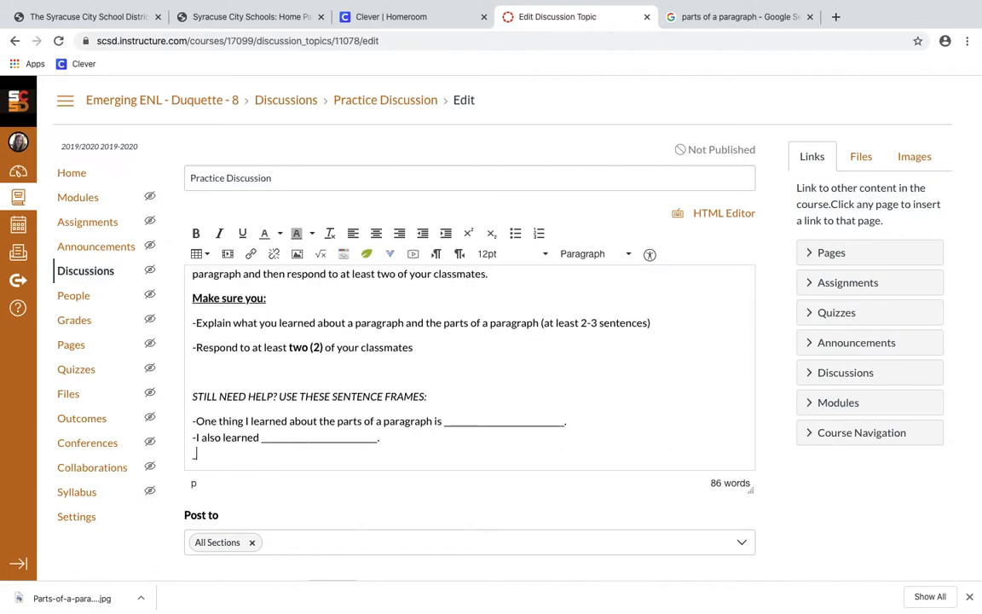
{"action": "type", "text": "-Finally I learned ___________________."}
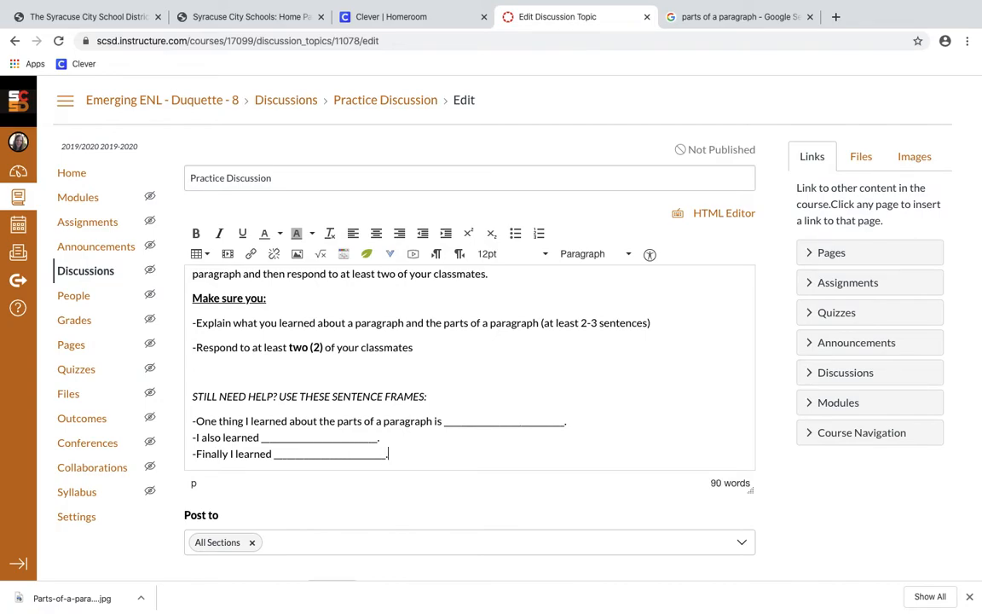
{"action": "key", "text": "Return"}
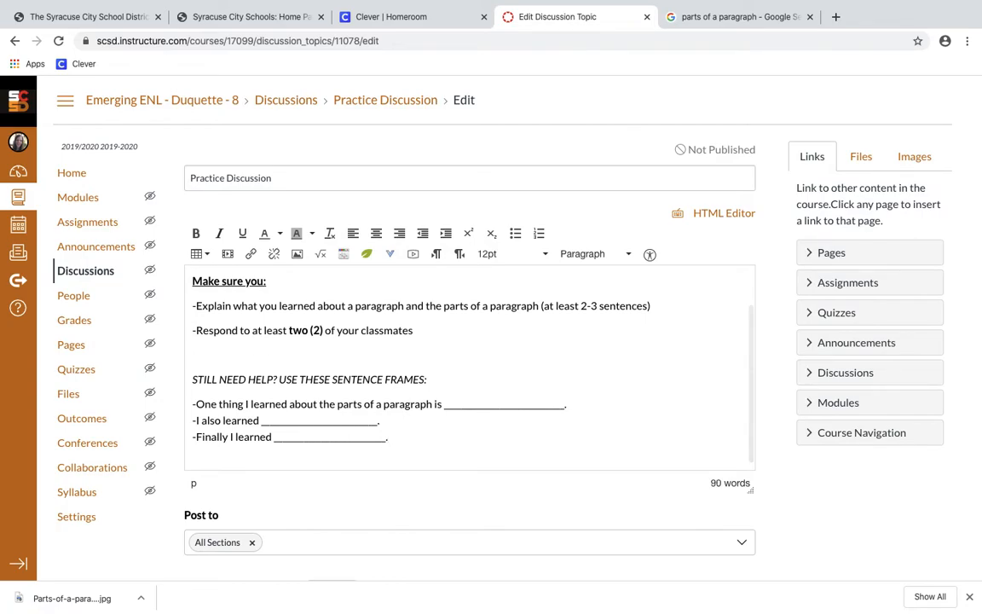
Add the heading 'When you respond to your classmates use these:' with a dash line beneath it
{"action": "type", "text": "When you re"}
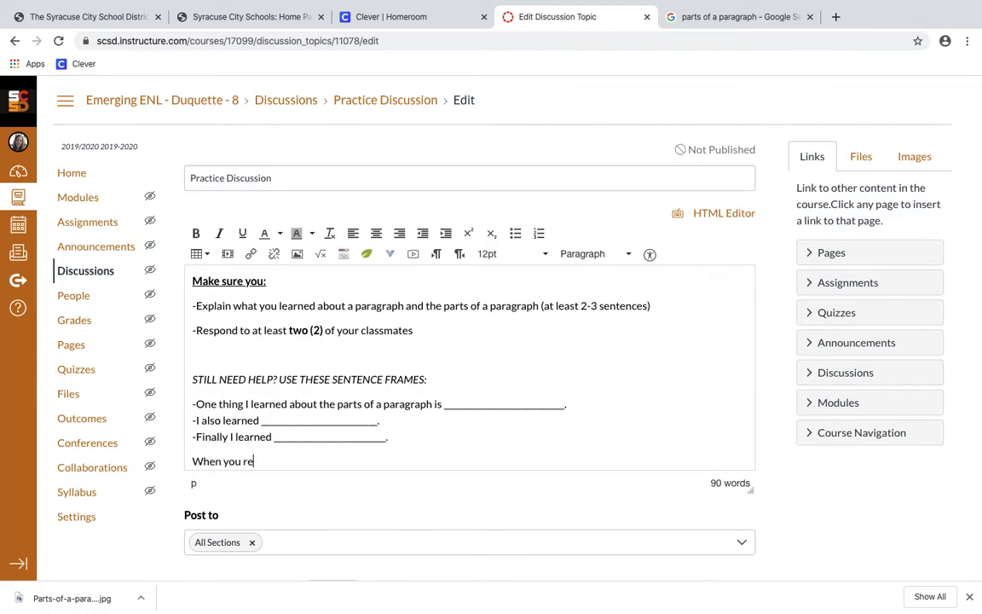
{"action": "type", "text": "spond to your cla"}
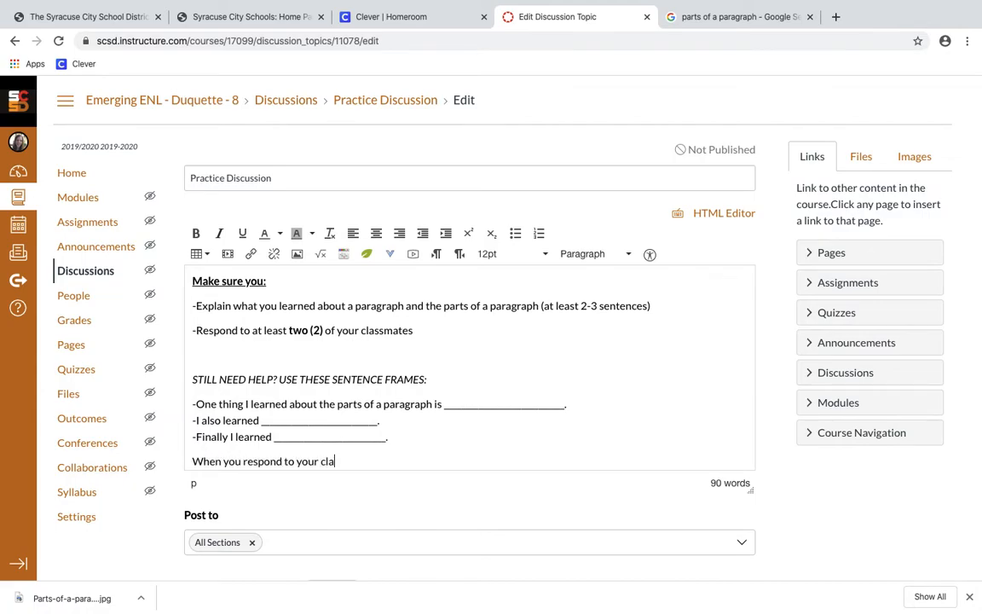
{"action": "type", "text": "ssmates use these"}
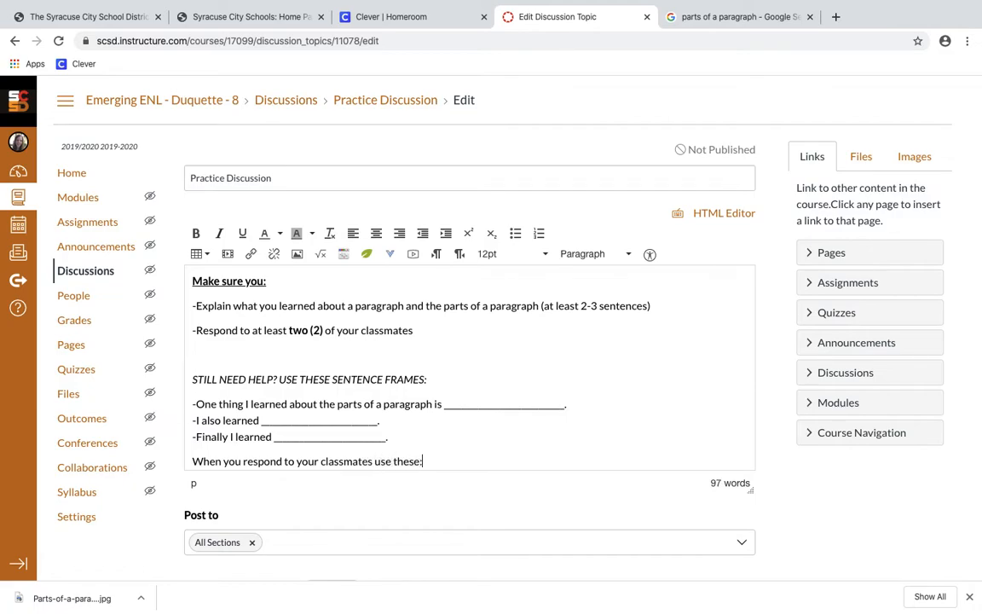
{"action": "type", "text": ":"}
{"action": "key", "text": "Return"}
{"action": "left_click", "coordinate": [433, 438]}
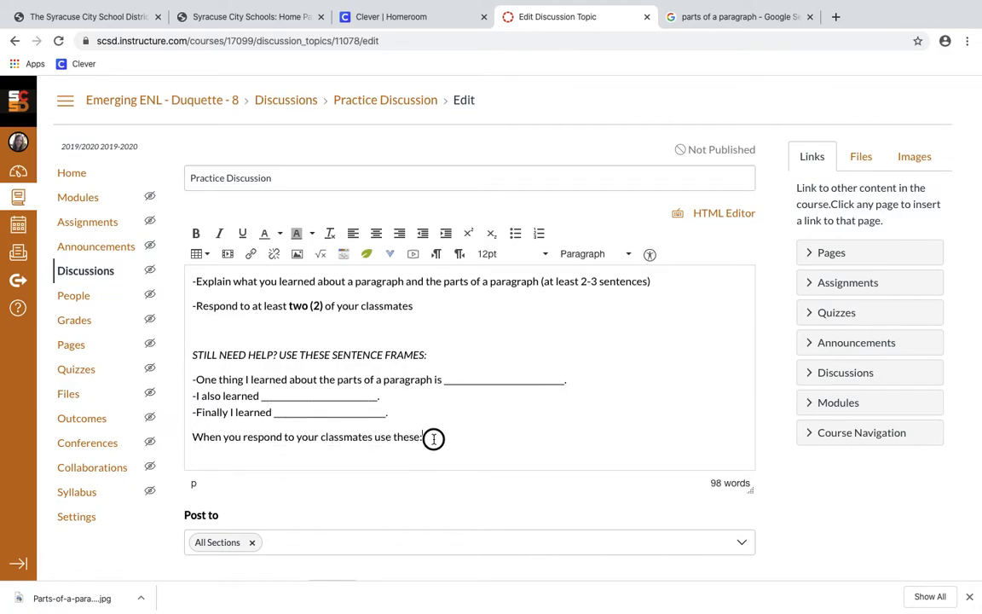
{"action": "left_click_drag", "start_coordinate": [433, 439], "coordinate": [191, 436]}
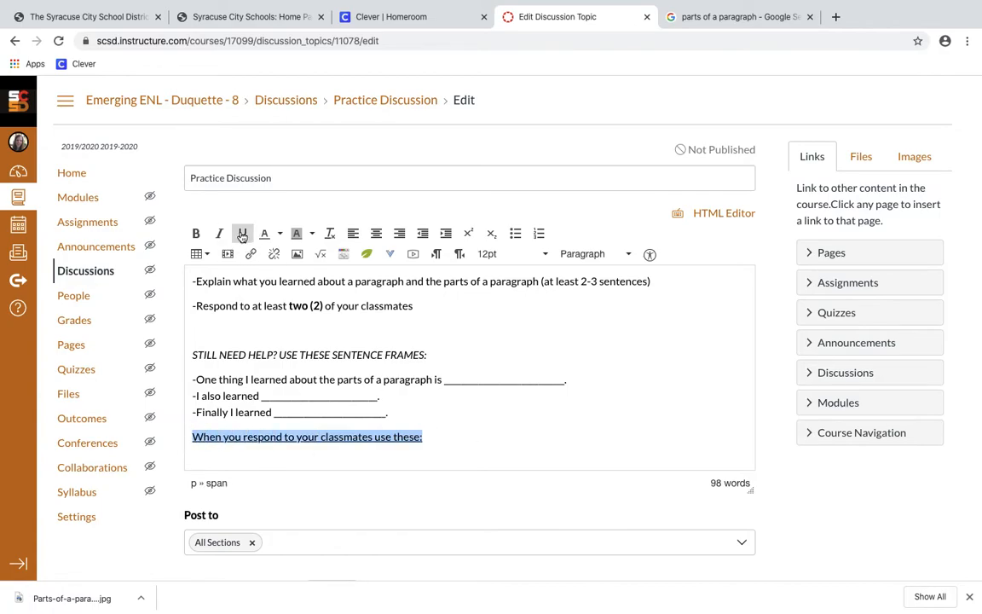
{"action": "left_click", "coordinate": [457, 449]}
{"action": "type", "text": "-"}
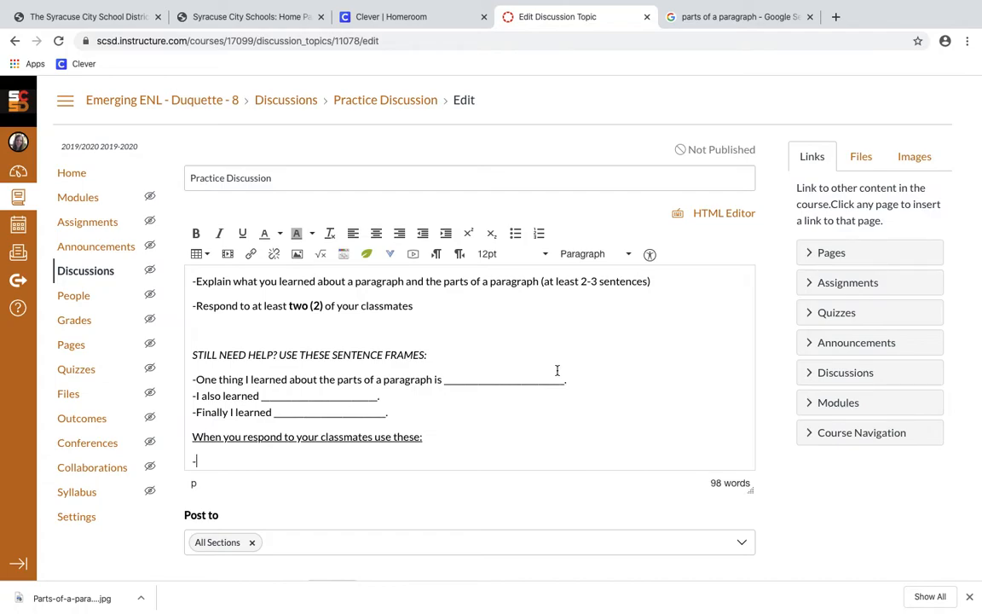
Bold the STILL NEED HELP line and add underlined 'When you write about what you learned use these:' above the frames
{"action": "left_click_drag", "start_coordinate": [431, 355], "coordinate": [195, 347]}
{"action": "left_click", "coordinate": [197, 233]}
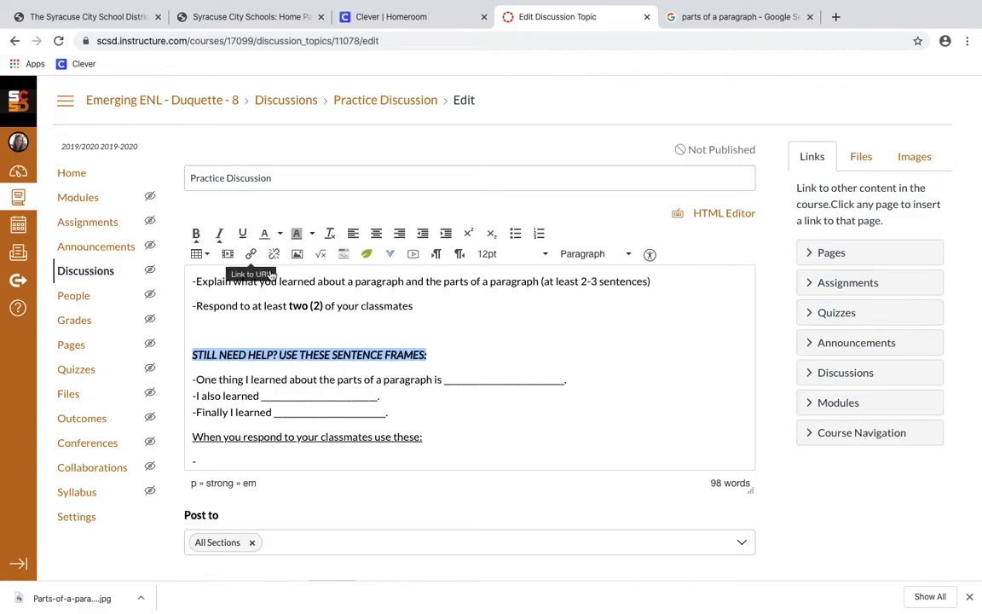
{"action": "left_click", "coordinate": [438, 369]}
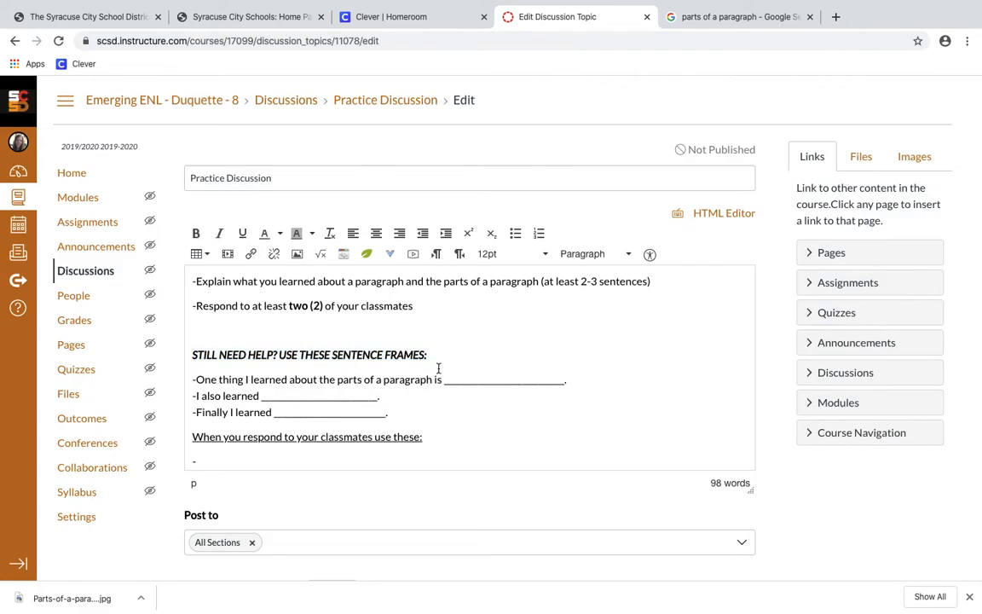
{"action": "key", "text": "Return"}
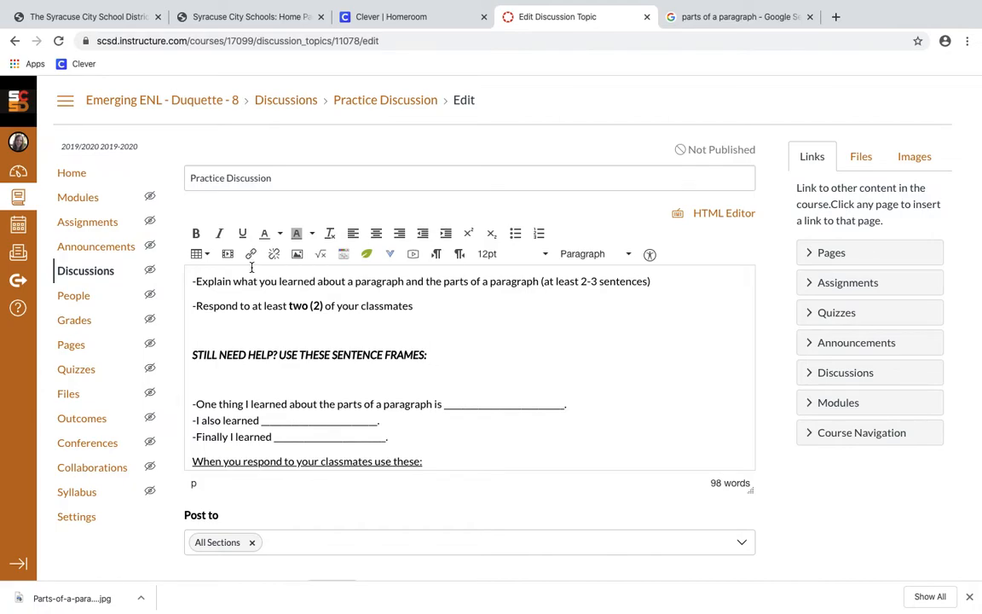
{"action": "left_click", "coordinate": [242, 233]}
{"action": "type", "text": "When "}
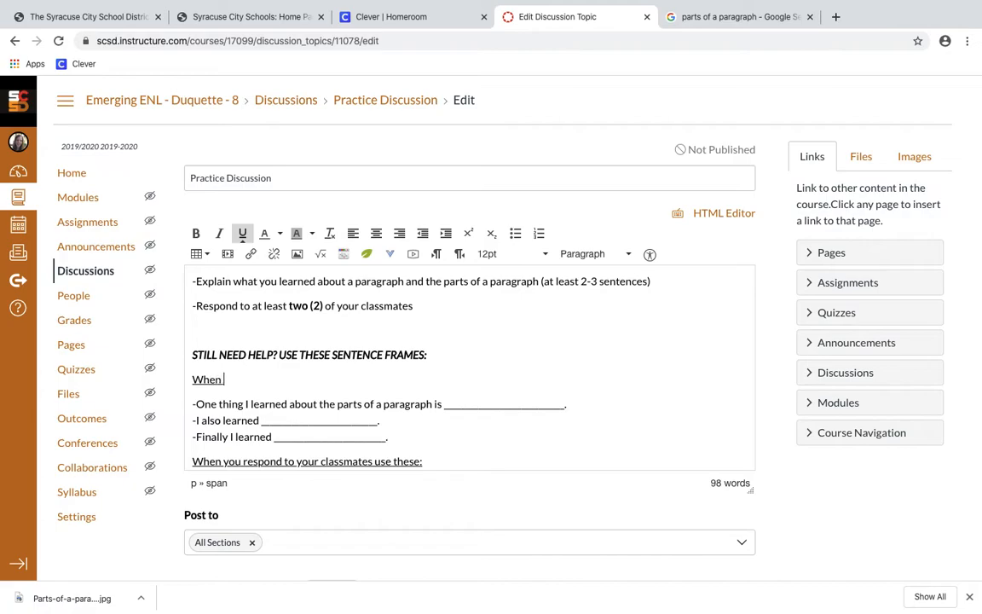
{"action": "type", "text": "you write about "}
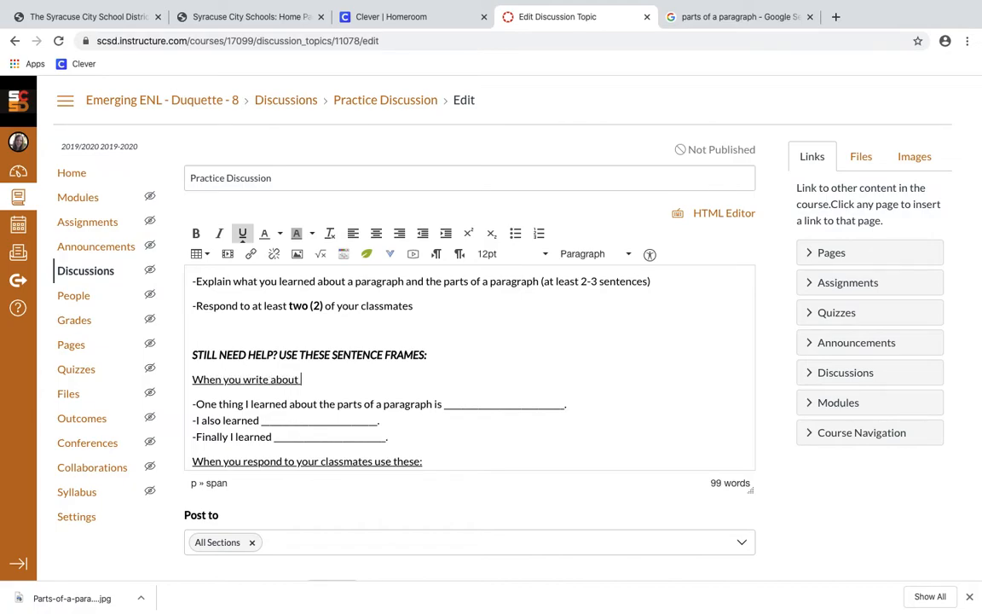
{"action": "type", "text": "what you learned:"}
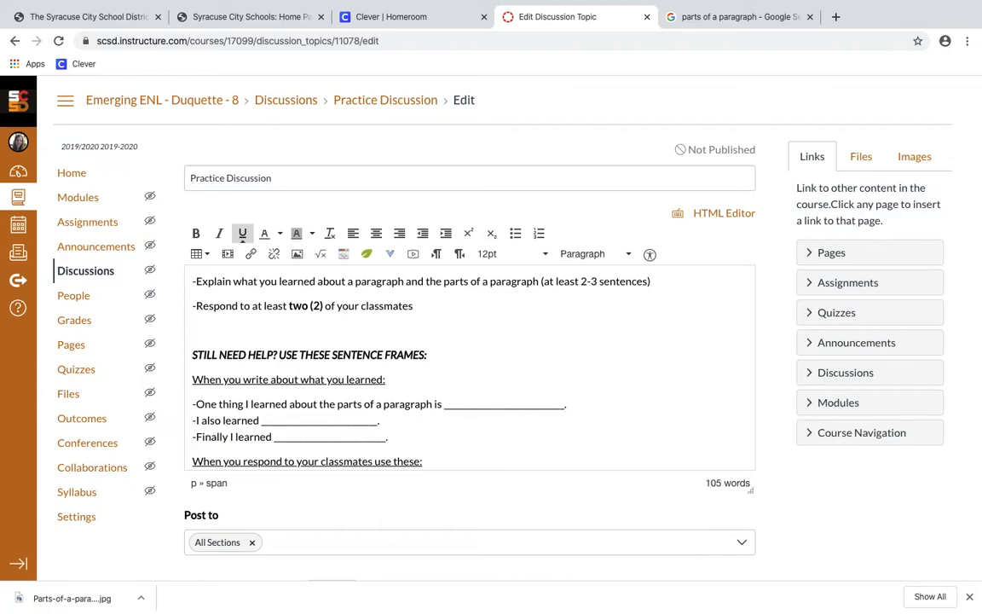
{"action": "key", "text": "Left"}
{"action": "type", "text": "use these"}
{"action": "scroll", "coordinate": [247, 237], "scroll_direction": "down", "scroll_amount": 2}
Add frames '-I agree with what you said because ____.' and '-This made me think about ____.'
{"action": "scroll", "coordinate": [275, 362], "scroll_direction": "down", "scroll_amount": 1}
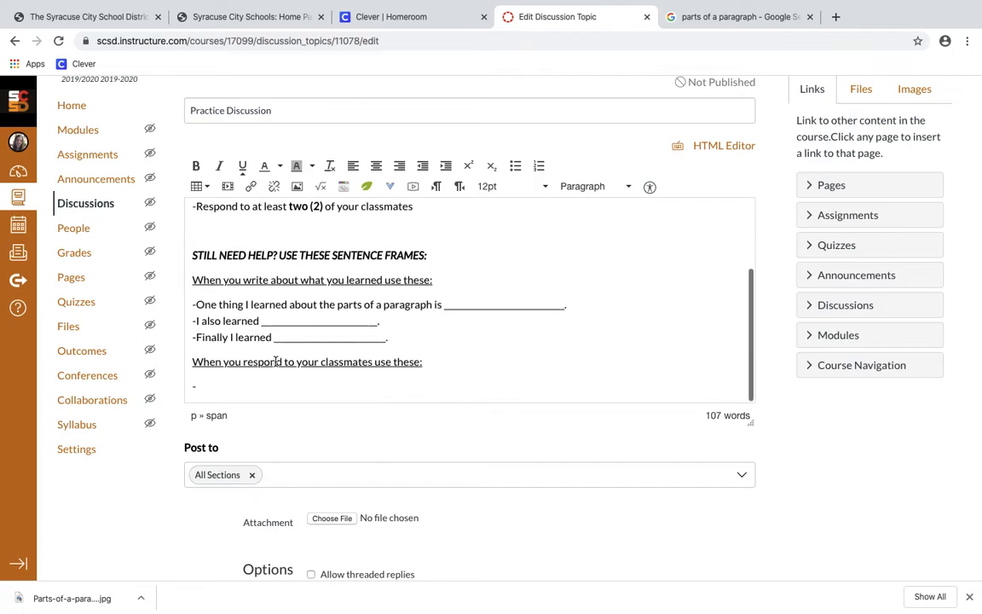
{"action": "left_click", "coordinate": [283, 375]}
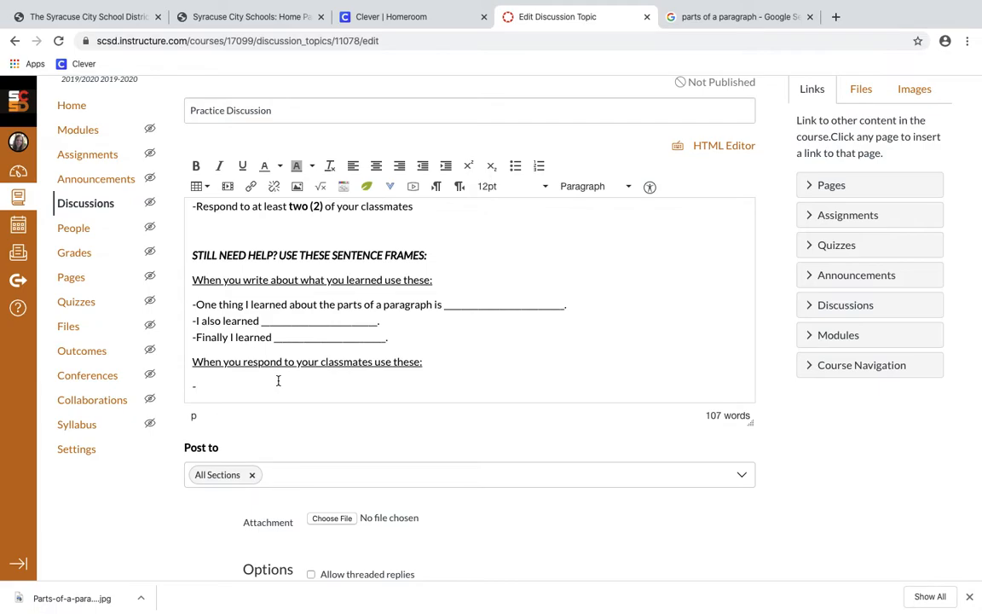
{"action": "type", "text": "I think"}
{"action": "key", "text": "BackSpace"}
{"action": "key", "text": "BackSpace"}
{"action": "key", "text": "BackSpace"}
{"action": "key", "text": "BackSpace"}
{"action": "key", "text": "BackSpace"}
{"action": "key", "text": "BackSpace"}
{"action": "type", "text": "agree with what you said b"}
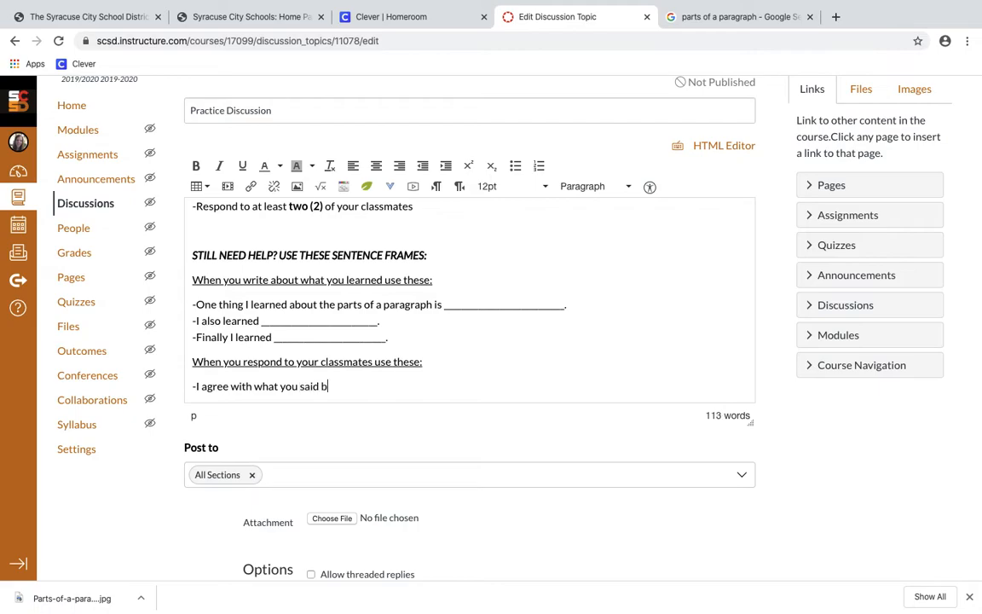
{"action": "type", "text": "ecause ________________.\""}
{"action": "key", "text": "Return"}
{"action": "type", "text": "-"}
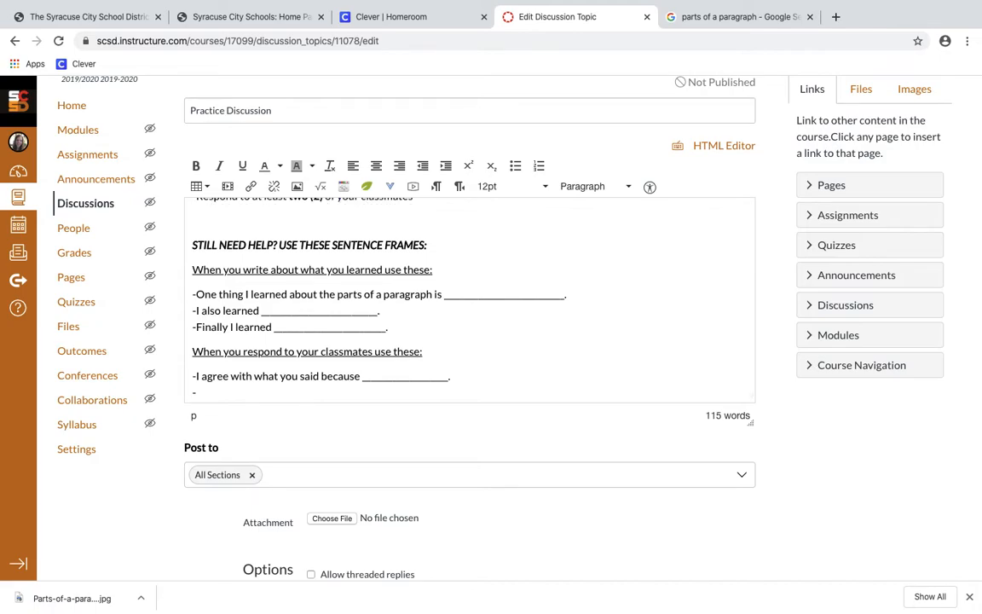
{"action": "type", "text": "This made me think about "}
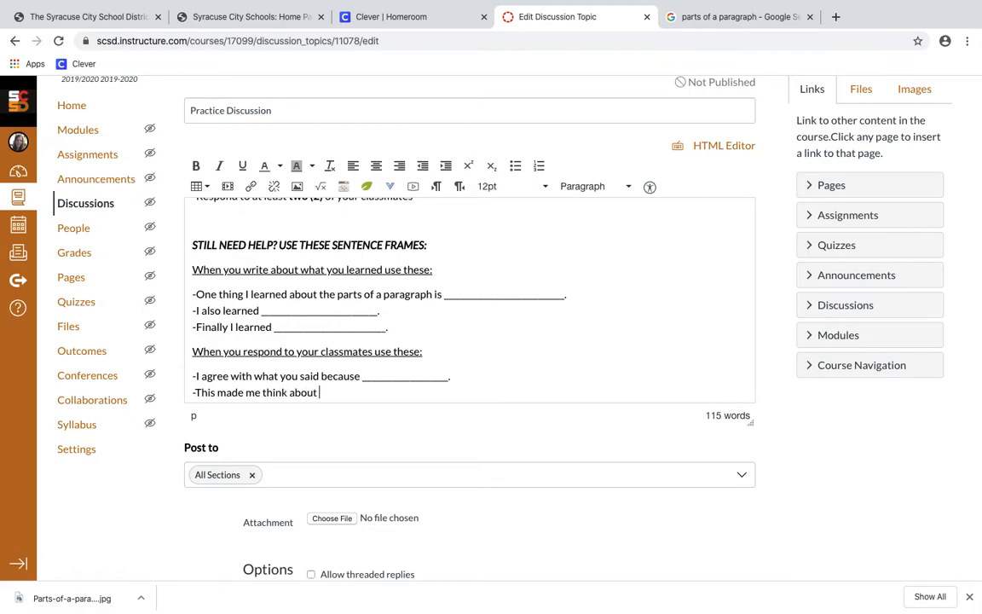
{"action": "type", "text": "________________."}
Try wording a third response frame, then erase it back to the dash
{"action": "key", "text": "Return"}
{"action": "type", "text": "-"}
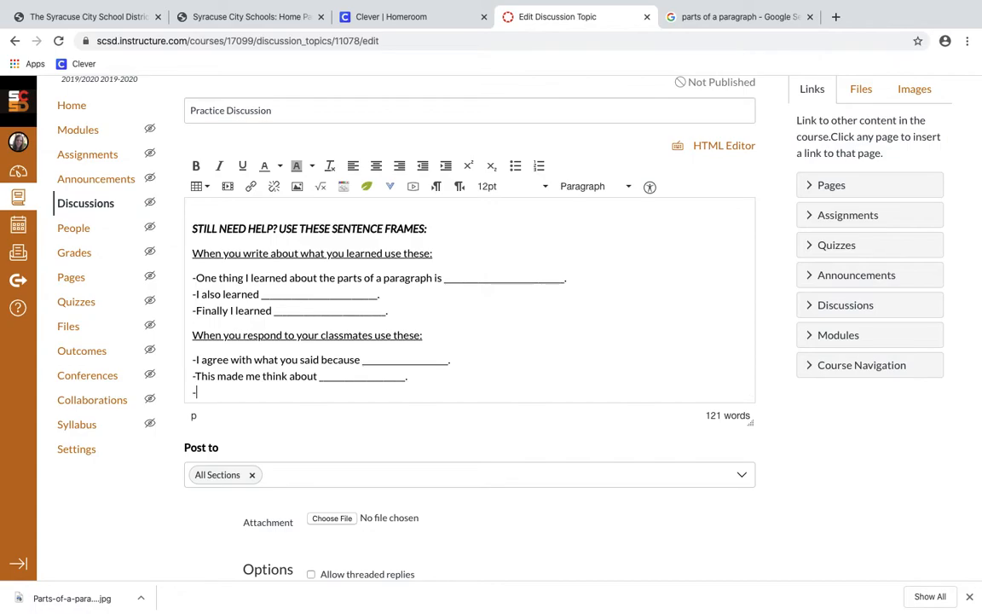
{"action": "type", "text": "Onethin"}
{"action": "key", "text": "BackSpace"}
{"action": "key", "text": "BackSpace"}
{"action": "key", "text": "BackSpace"}
{"action": "key", "text": "BackSpace"}
{"action": "key", "text": "BackSpace"}
{"action": "key", "text": "BackSpace"}
{"action": "key", "text": "BackSpace"}
{"action": "type", "text": "Iwas"}
{"action": "key", "text": "BackSpace"}
{"action": "key", "text": "BackSpace"}
{"action": "key", "text": "BackSpace"}
{"action": "key", "text": "BackSpace"}
{"action": "type", "text": "Iwould"}
{"action": "key", "text": "BackSpace"}
{"action": "key", "text": "BackSpace"}
{"action": "key", "text": "BackSpace"}
{"action": "key", "text": "BackSpace"}
{"action": "key", "text": "BackSpace"}
{"action": "type", "text": "wo"}
{"action": "key", "text": "BackSpace"}
{"action": "key", "text": "BackSpace"}
{"action": "key", "text": "BackSpace"}
{"action": "type", "text": "d"}
{"action": "key", "text": "BackSpace"}
{"action": "type", "text": "I"}
{"action": "key", "text": "BackSpace"}
{"action": "key", "text": "BackSpace"}
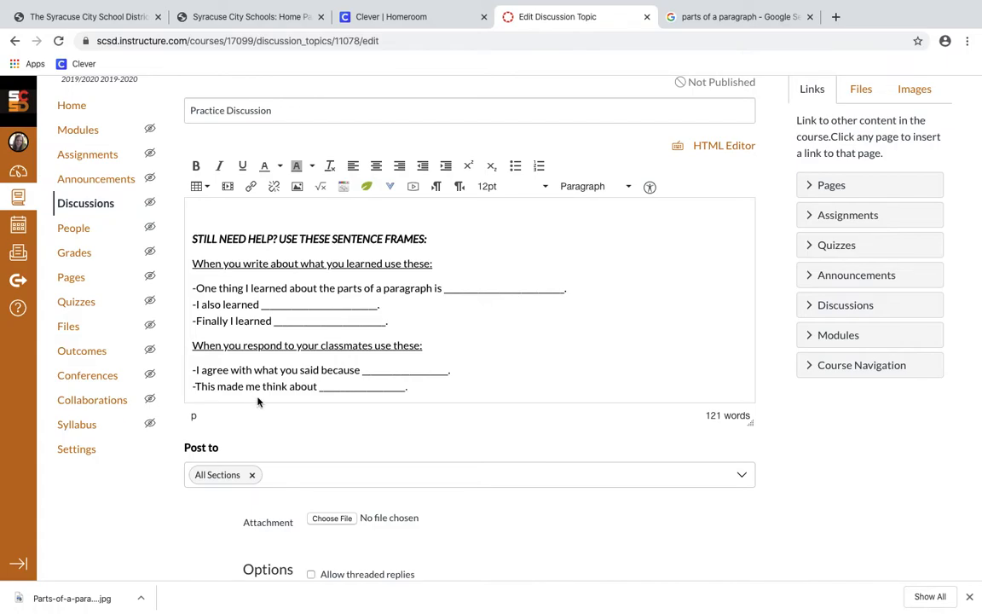
{"action": "scroll", "coordinate": [339, 325], "scroll_direction": "down", "scroll_amount": 2}
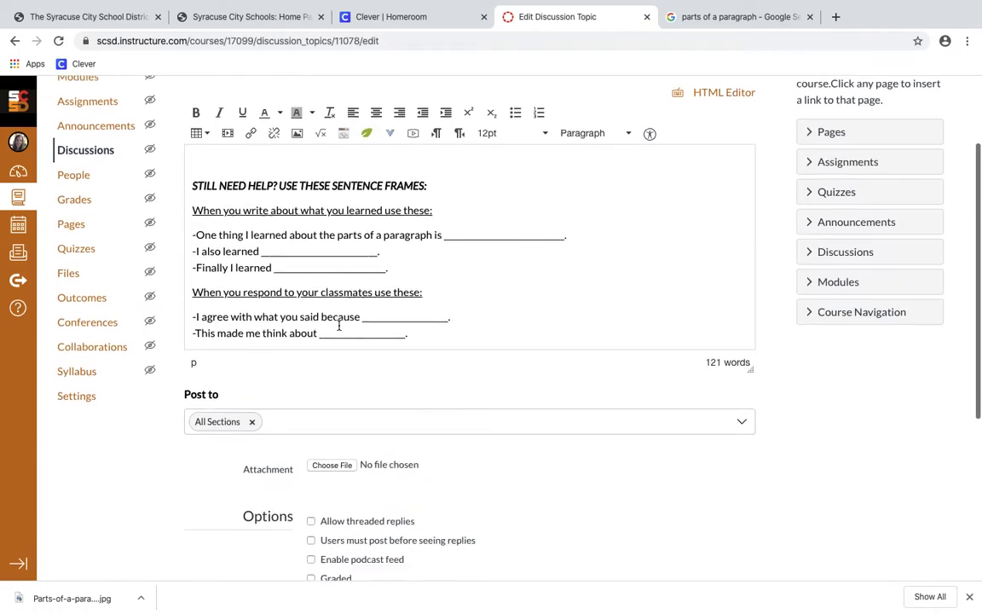
{"action": "scroll", "coordinate": [339, 325], "scroll_direction": "up", "scroll_amount": 5}
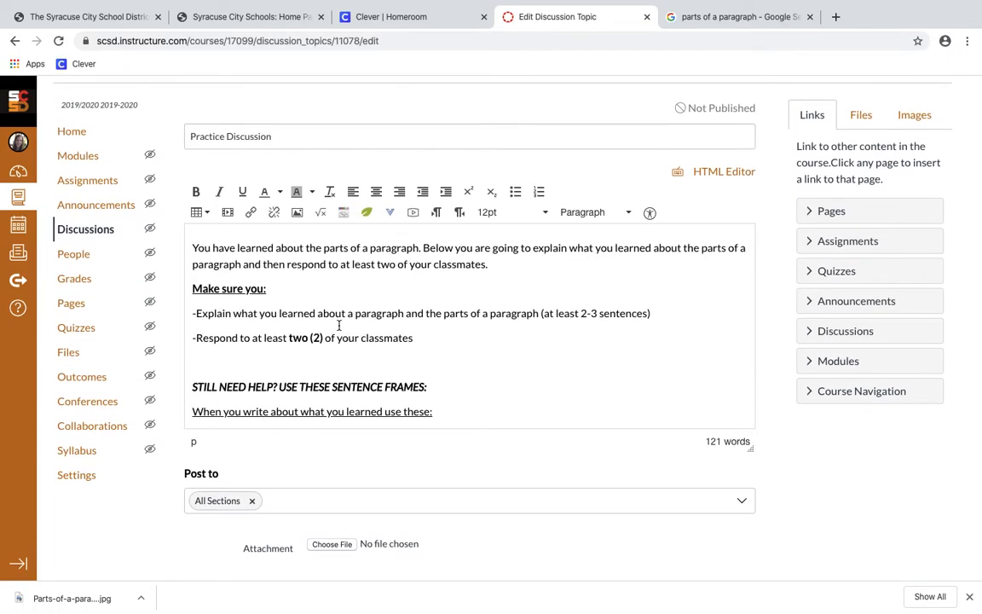
{"action": "scroll", "coordinate": [338, 324], "scroll_direction": "down", "scroll_amount": 2}
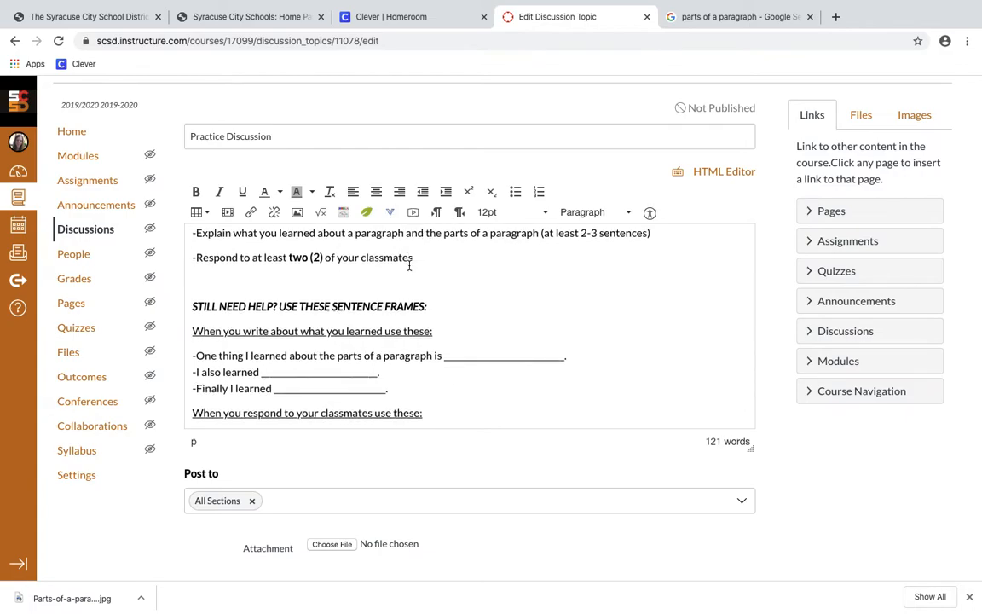
{"action": "scroll", "coordinate": [405, 375], "scroll_direction": "down", "scroll_amount": 2}
{"action": "scroll", "coordinate": [399, 415], "scroll_direction": "down", "scroll_amount": 2}
{"action": "scroll", "coordinate": [399, 415], "scroll_direction": "up", "scroll_amount": 1}
{"action": "scroll", "coordinate": [441, 269], "scroll_direction": "up", "scroll_amount": 3}
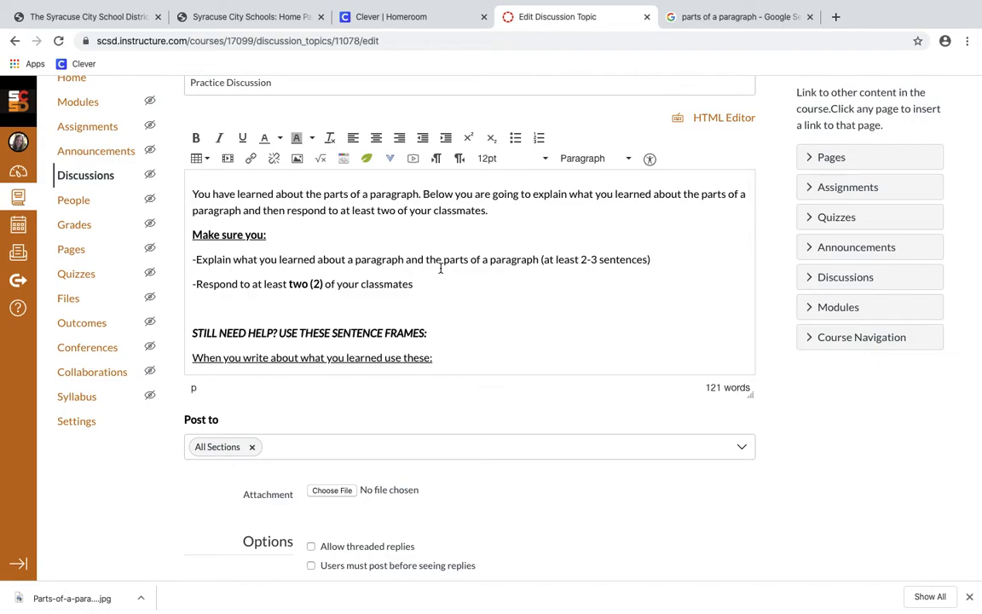
{"action": "scroll", "coordinate": [441, 268], "scroll_direction": "down", "scroll_amount": 3}
{"action": "scroll", "coordinate": [423, 401], "scroll_direction": "down", "scroll_amount": 5}
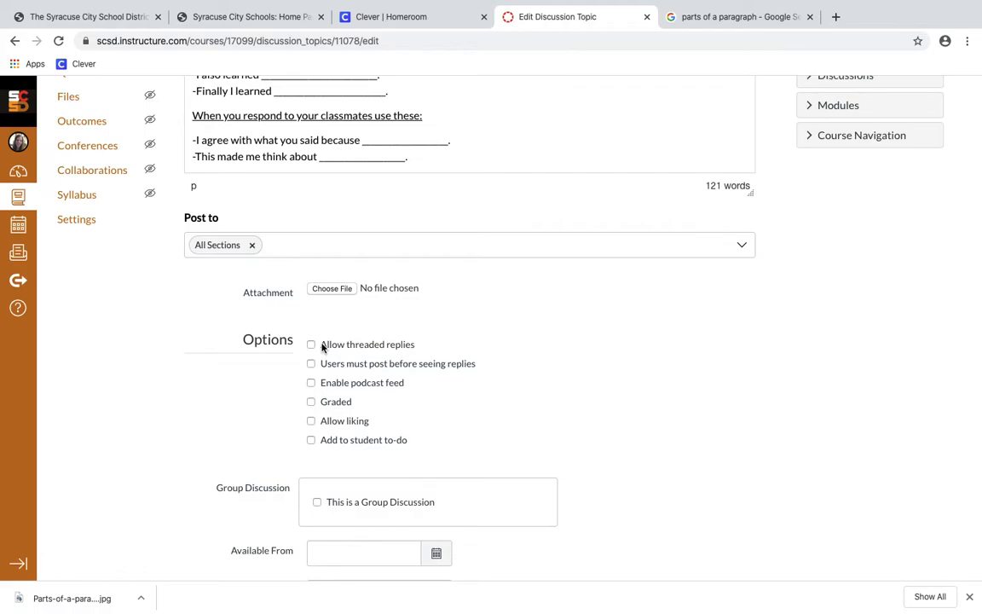
Turn on threaded replies, post-before-seeing-replies, and liking in the discussion options
{"action": "left_click", "coordinate": [323, 347]}
{"action": "left_click", "coordinate": [313, 365]}
{"action": "scroll", "coordinate": [396, 384], "scroll_direction": "up", "scroll_amount": 1}
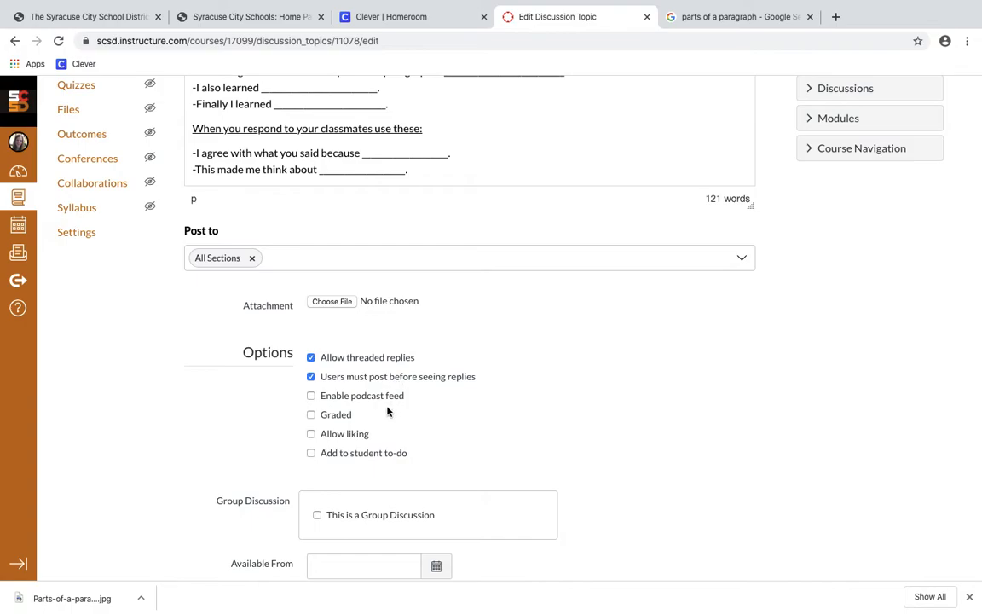
{"action": "left_click", "coordinate": [314, 438]}
{"action": "scroll", "coordinate": [435, 440], "scroll_direction": "down", "scroll_amount": 1}
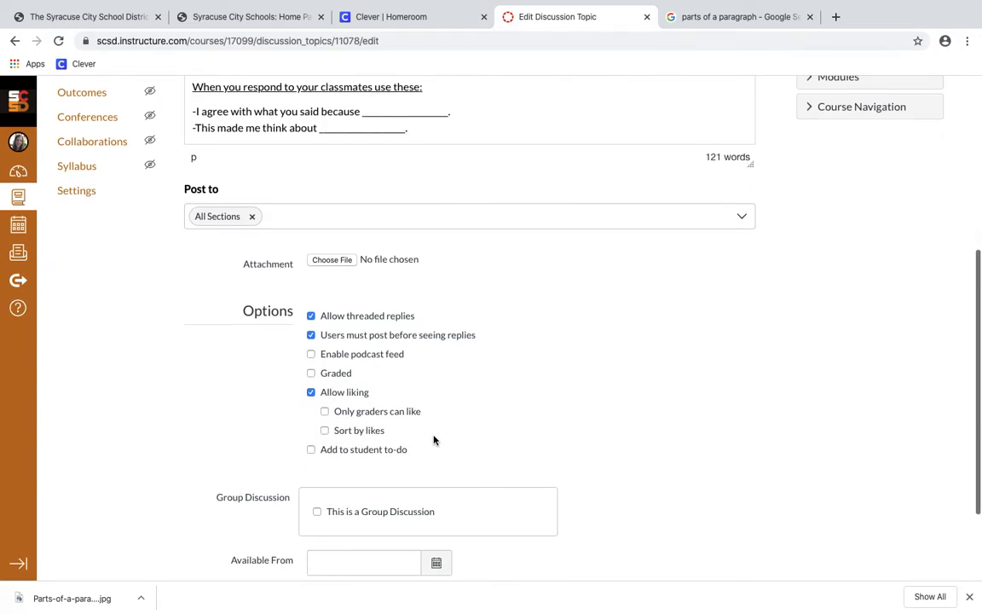
{"action": "scroll", "coordinate": [434, 440], "scroll_direction": "up", "scroll_amount": 1}
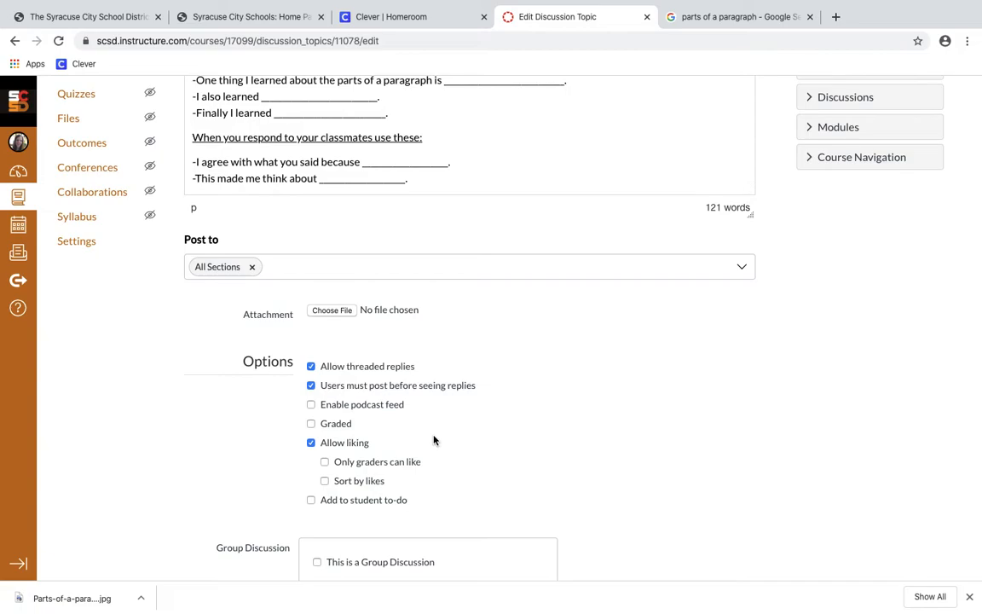
{"action": "scroll", "coordinate": [434, 440], "scroll_direction": "down", "scroll_amount": 3}
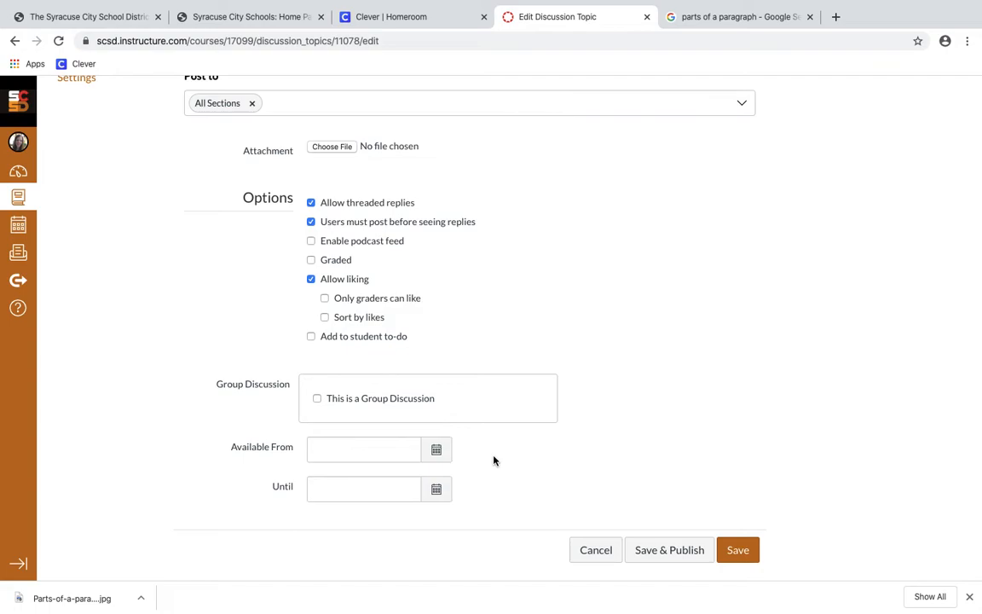
Save & Publish the Practice Discussion and review the live topic page and its reply box
{"action": "left_click", "coordinate": [677, 551]}
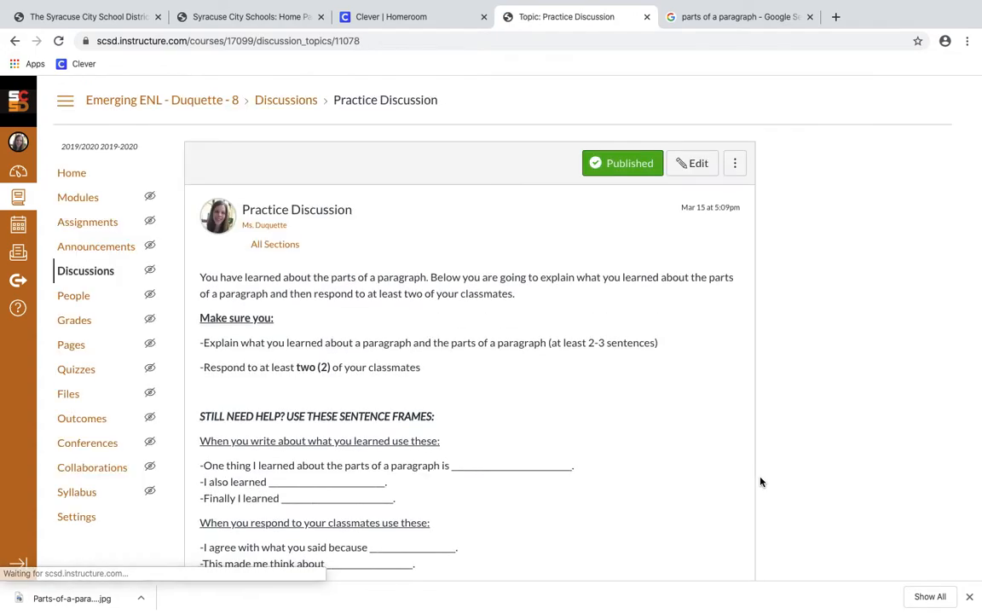
{"action": "scroll", "coordinate": [762, 483], "scroll_direction": "down", "scroll_amount": 2}
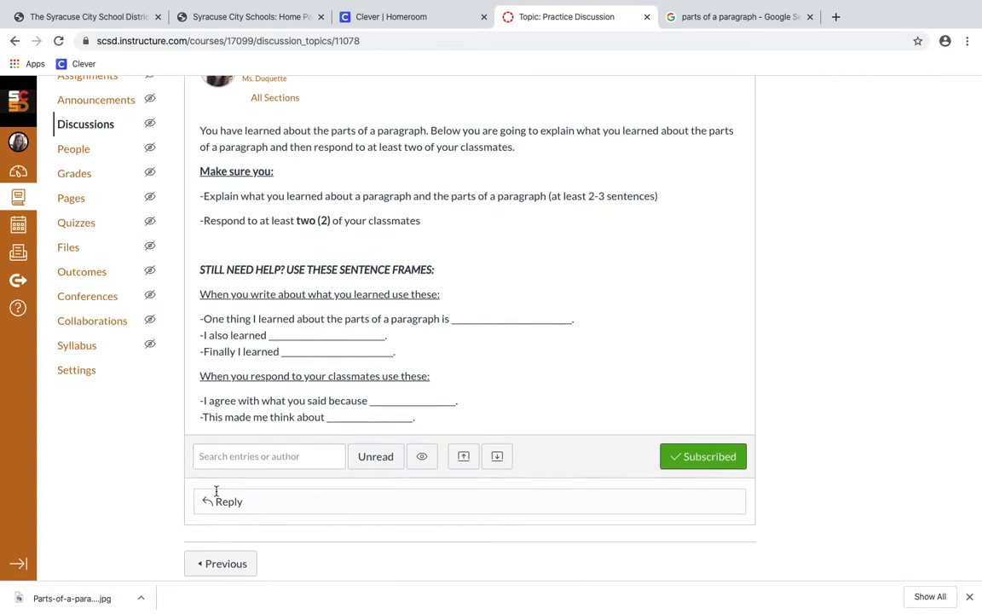
{"action": "left_click", "coordinate": [264, 503]}
{"action": "scroll", "coordinate": [212, 559], "scroll_direction": "down", "scroll_amount": 2}
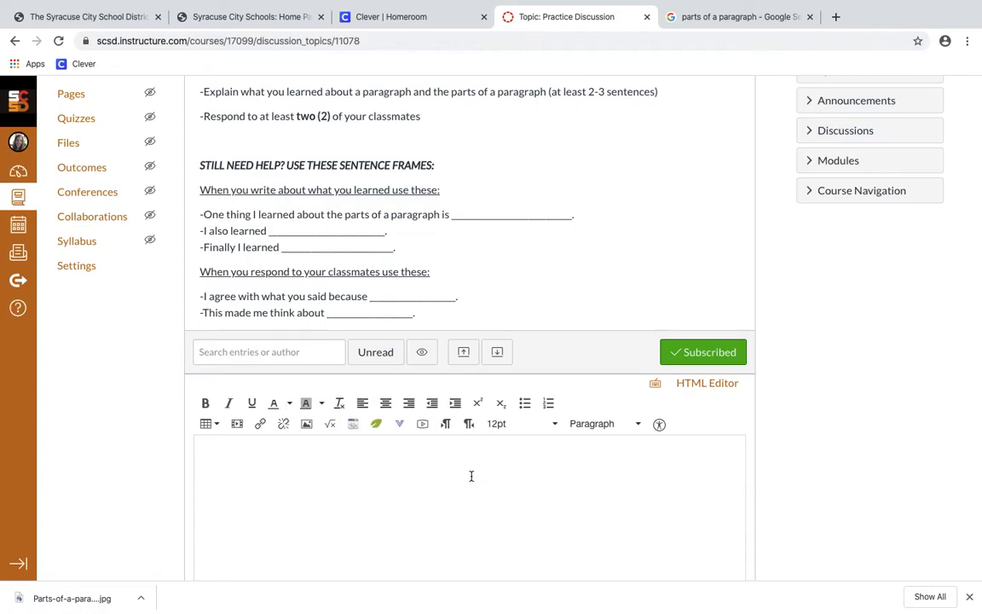
{"action": "scroll", "coordinate": [376, 476], "scroll_direction": "down", "scroll_amount": 1}
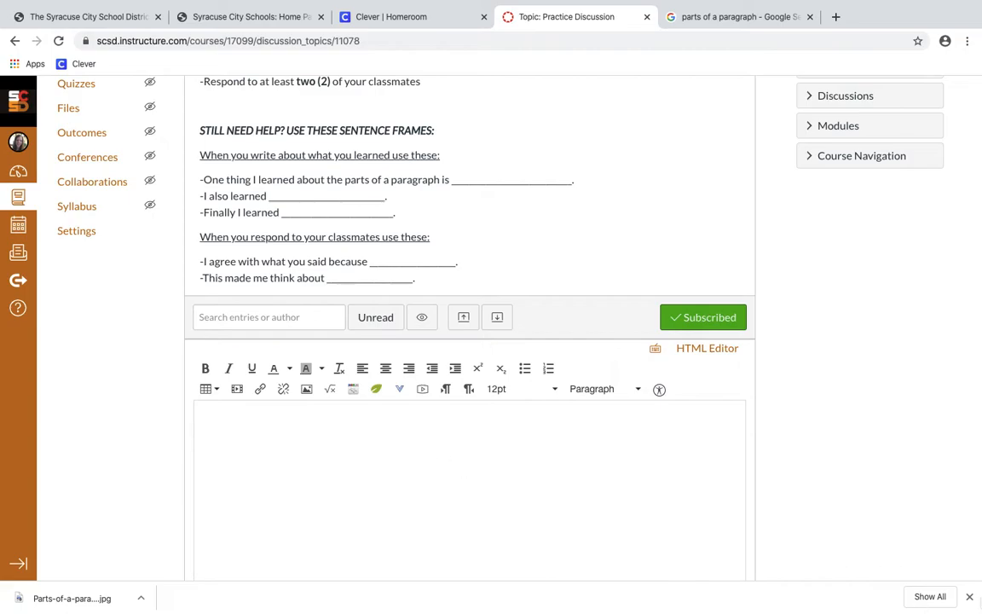
{"action": "left_click", "coordinate": [970, 597]}
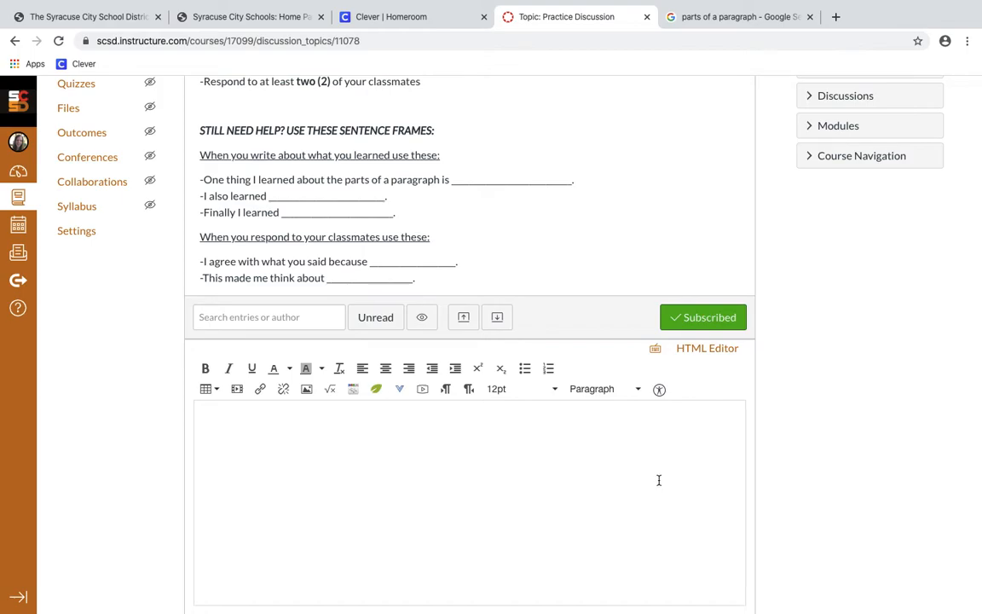
{"action": "scroll", "coordinate": [658, 479], "scroll_direction": "down", "scroll_amount": 3}
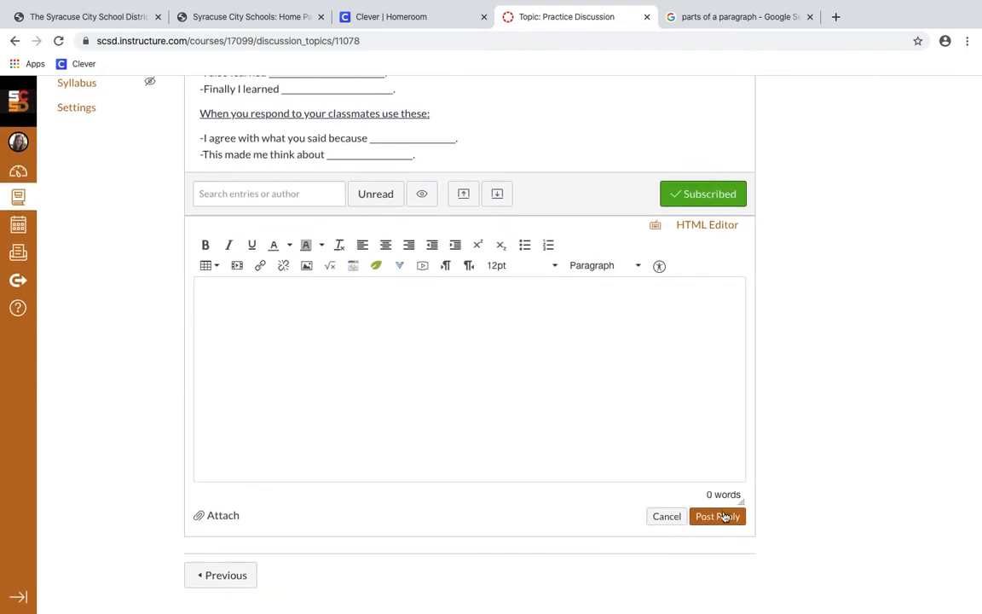
{"action": "scroll", "coordinate": [800, 486], "scroll_direction": "up", "scroll_amount": 5}
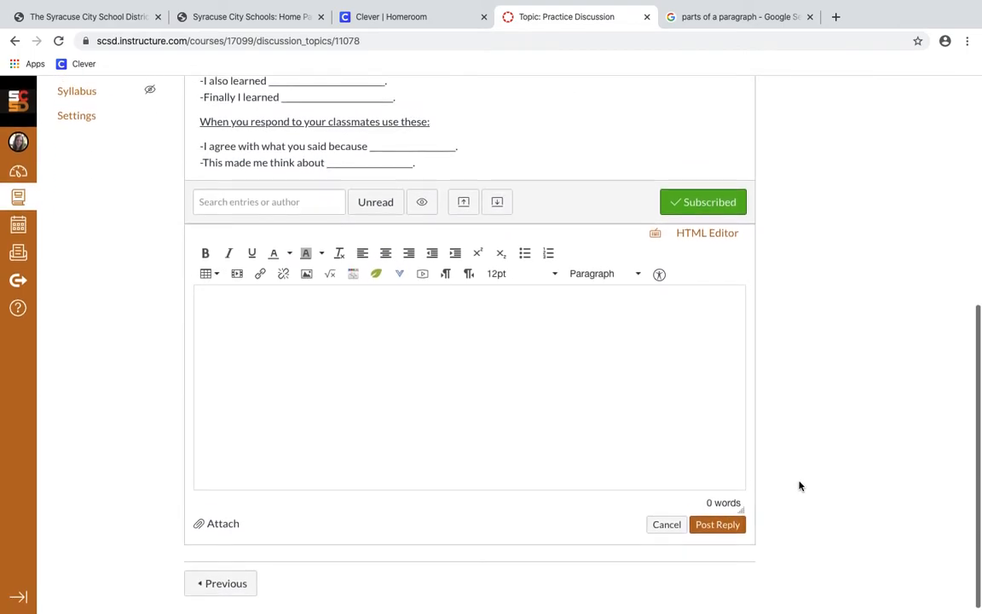
{"action": "scroll", "coordinate": [800, 486], "scroll_direction": "up", "scroll_amount": 2}
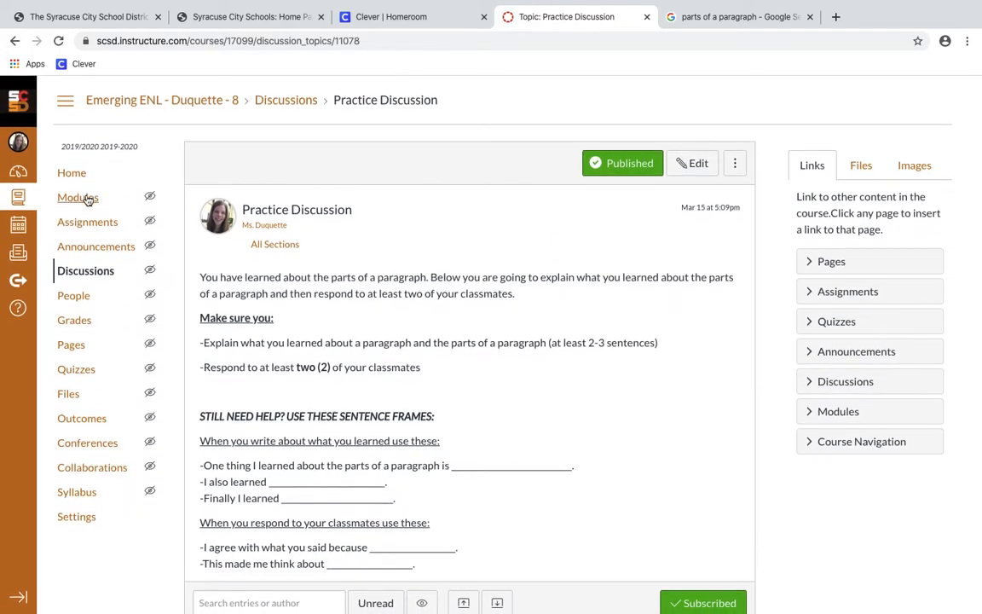
Go to the course Modules page to see Practice Module with its page and discussion
{"action": "left_click", "coordinate": [87, 199]}
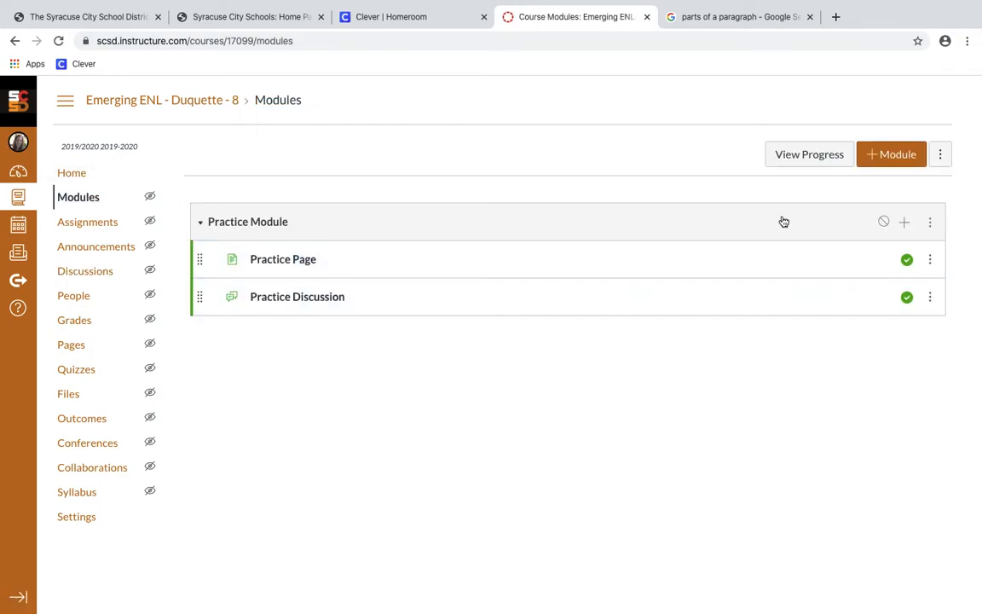
{"action": "mouse_move", "coordinate": [151, 197]}
{"action": "scroll", "coordinate": [470, 439], "scroll_direction": "down", "scroll_amount": 1}
Add a new quiz named 'Practice Quiz' to Practice Module, indented one level
{"action": "left_click", "coordinate": [906, 223]}
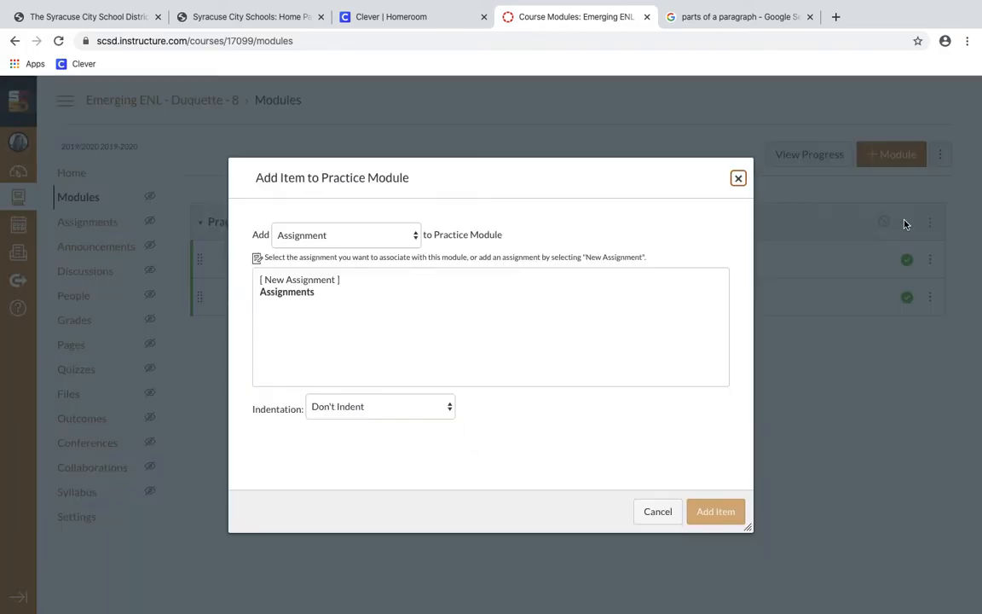
{"action": "left_click", "coordinate": [396, 232]}
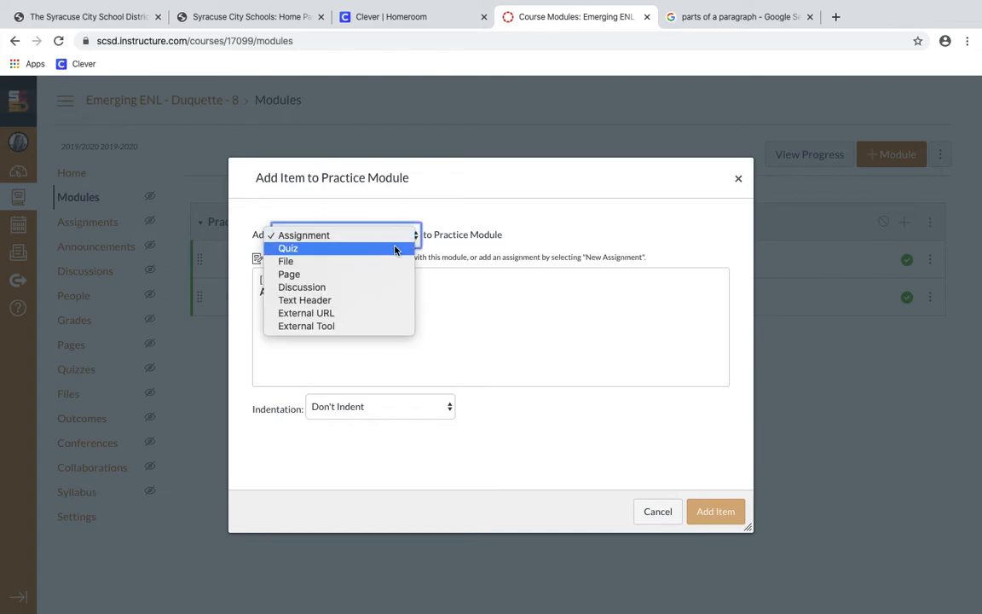
{"action": "left_click", "coordinate": [397, 249]}
{"action": "left_click", "coordinate": [289, 282]}
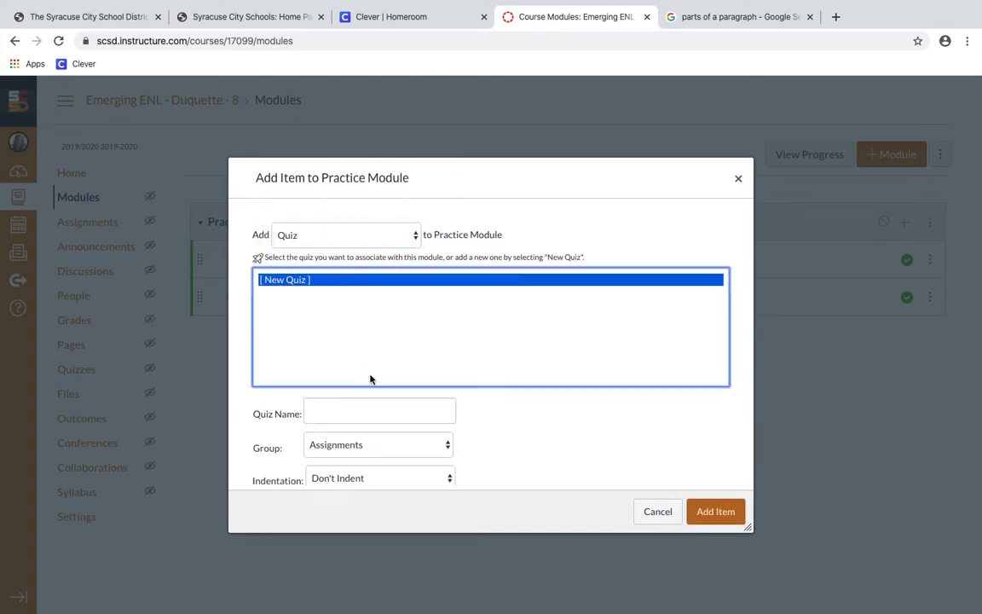
{"action": "left_click", "coordinate": [376, 411]}
{"action": "type", "text": "Practice Quiz"}
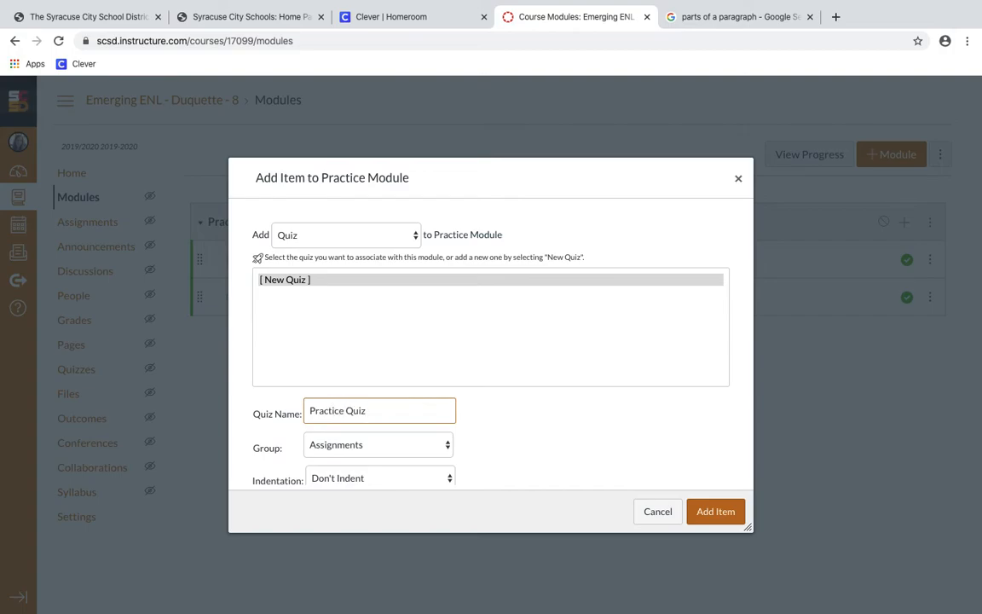
{"action": "scroll", "coordinate": [328, 368], "scroll_direction": "down", "scroll_amount": 1}
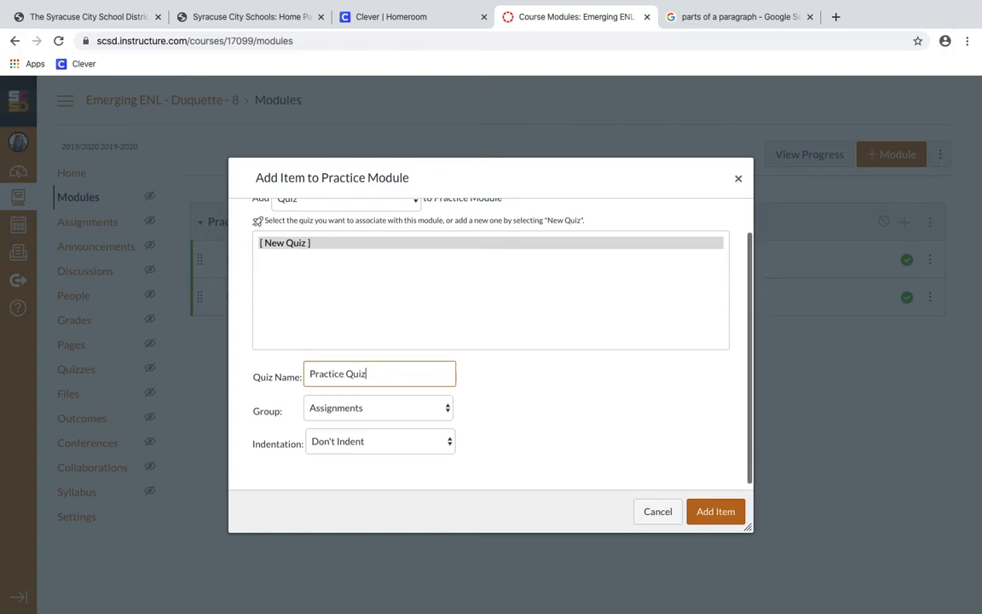
{"action": "left_click", "coordinate": [365, 441]}
{"action": "left_click", "coordinate": [371, 455]}
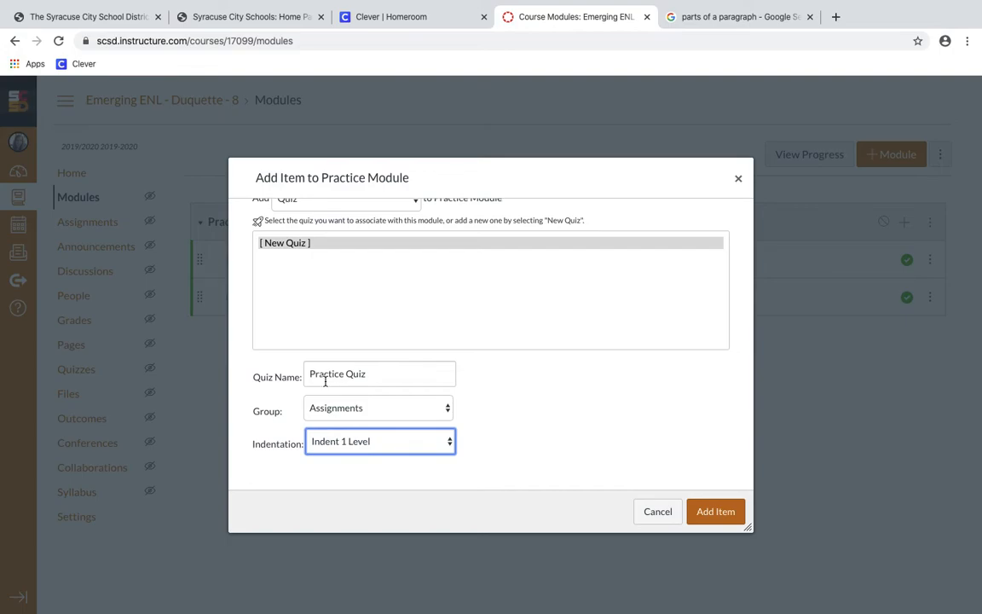
{"action": "left_click", "coordinate": [713, 516]}
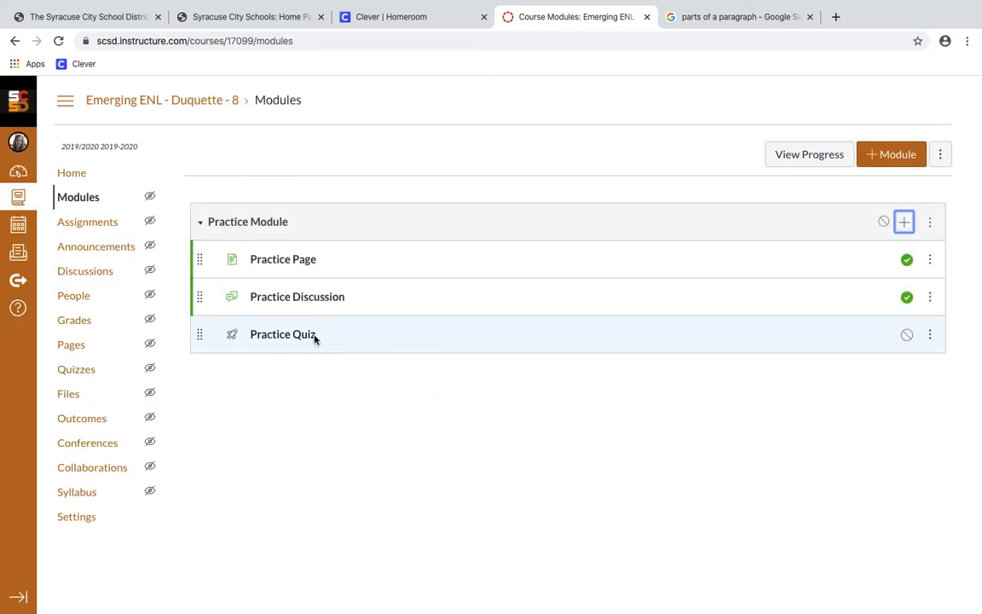
Open the Practice Quiz's edit form and place the cursor in its empty Quiz Instructions box
{"action": "left_click", "coordinate": [309, 335]}
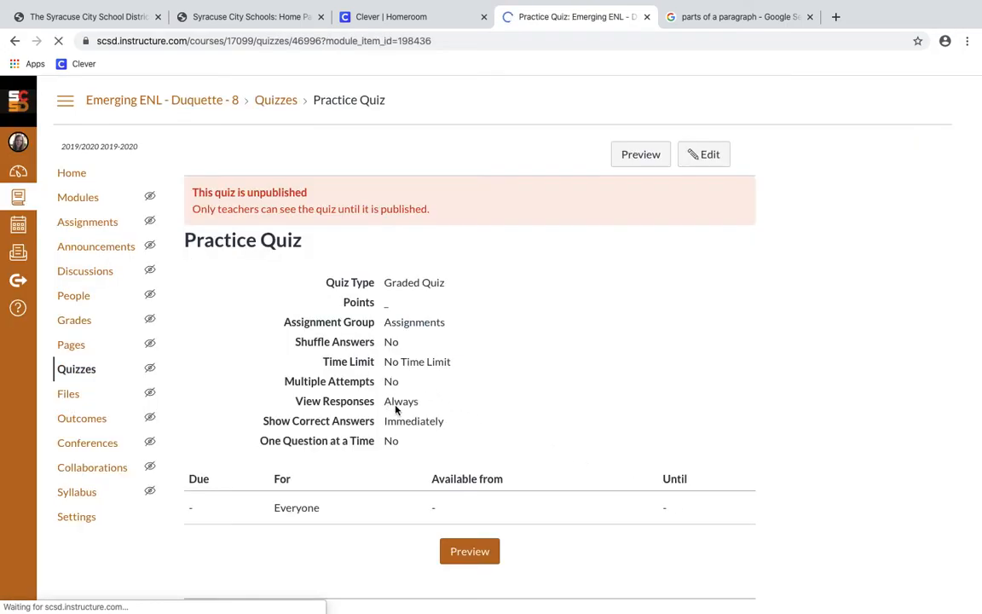
{"action": "scroll", "coordinate": [446, 379], "scroll_direction": "down", "scroll_amount": 1}
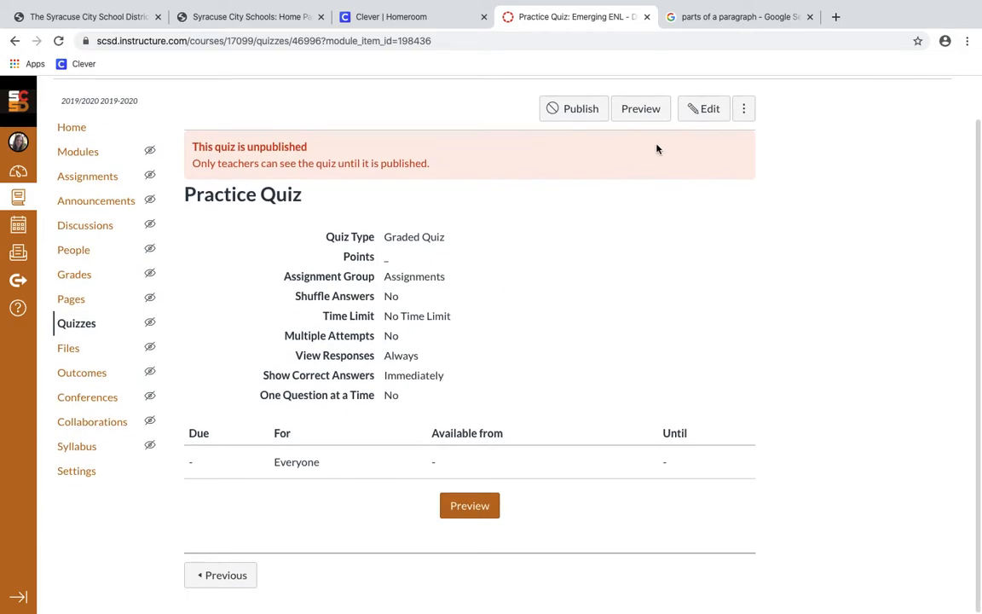
{"action": "left_click", "coordinate": [699, 111]}
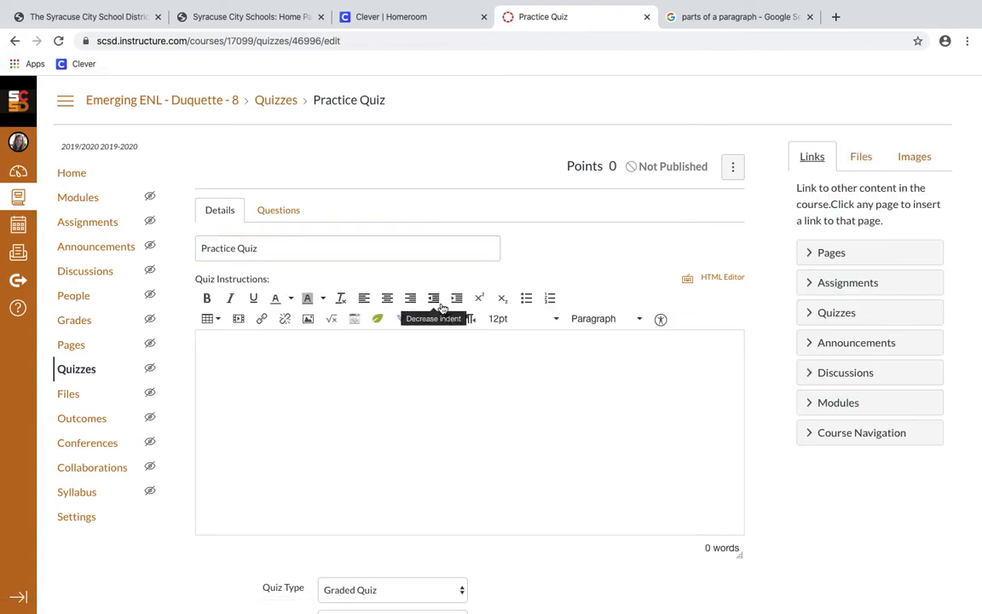
{"action": "left_click", "coordinate": [477, 405]}
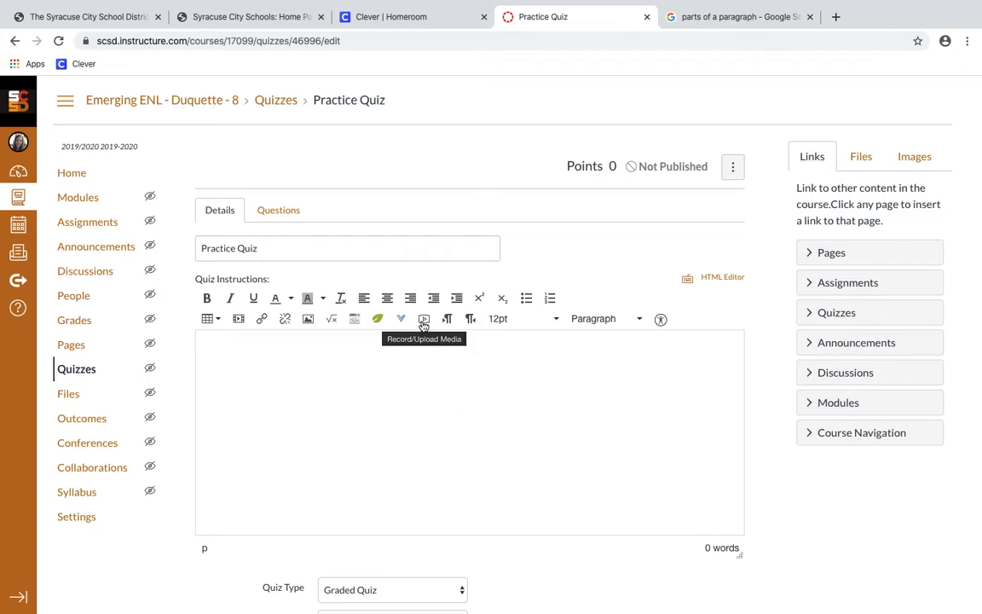
Enter the instructions 'Answer the questions below about the parts of a paragraph:', correcting 'pragraph' via spellcheck
{"action": "scroll", "coordinate": [473, 409], "scroll_direction": "down", "scroll_amount": 3}
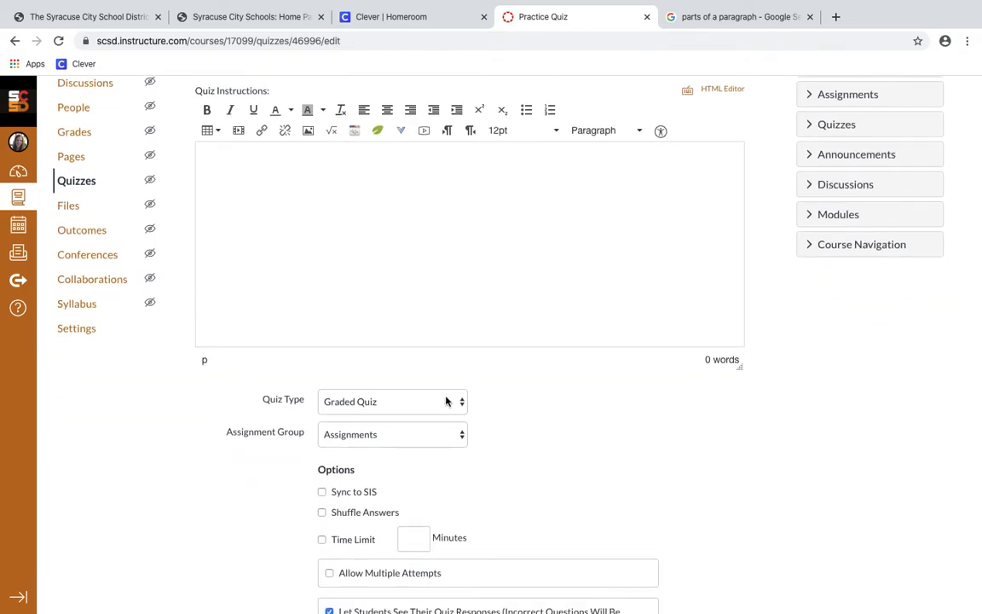
{"action": "type", "text": "Answer the questions below"}
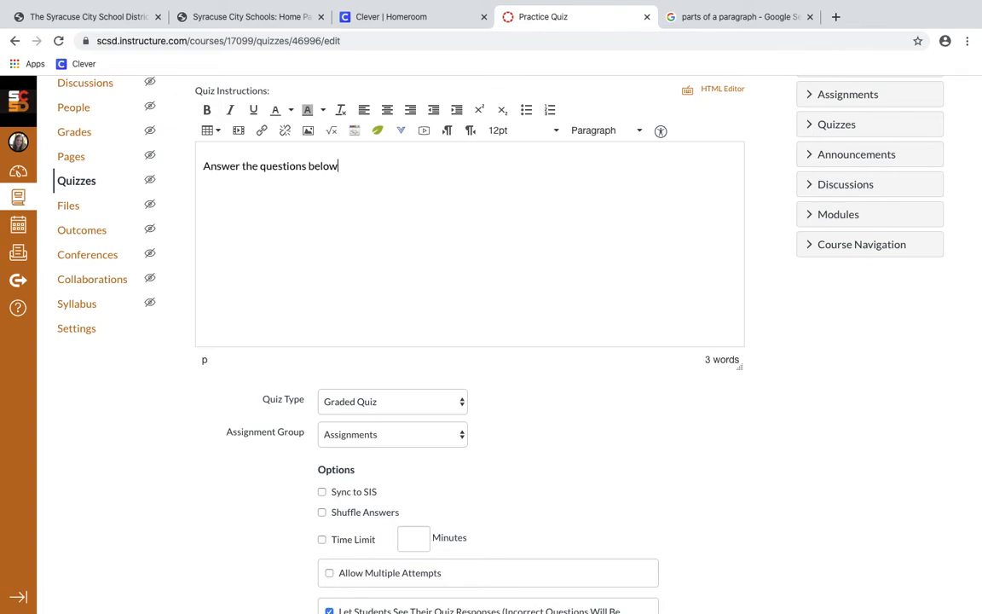
{"action": "type", "text": " about the parts of a pragr"}
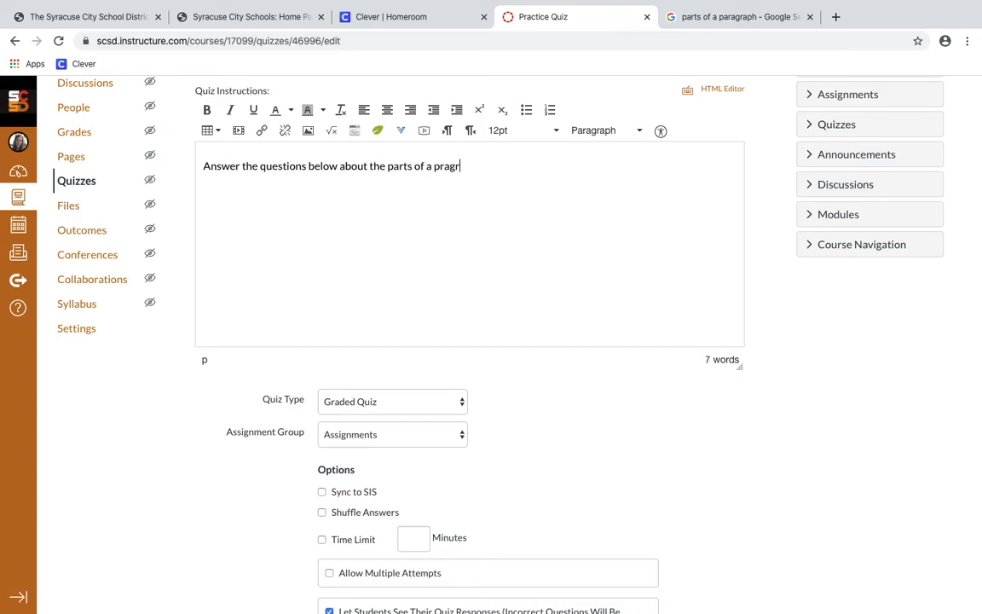
{"action": "type", "text": "aph:"}
{"action": "right_click", "coordinate": [439, 169]}
{"action": "left_click", "coordinate": [461, 175]}
{"action": "left_click", "coordinate": [459, 405]}
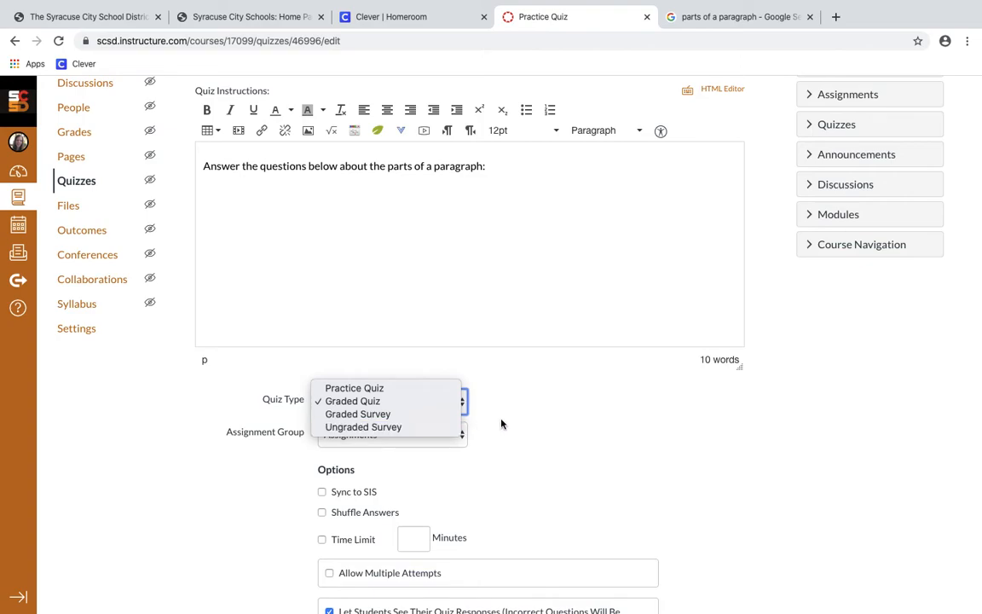
Keep the quiz a Graded Quiz in the Assignments group, with multiple attempts left off
{"action": "left_click", "coordinate": [432, 401]}
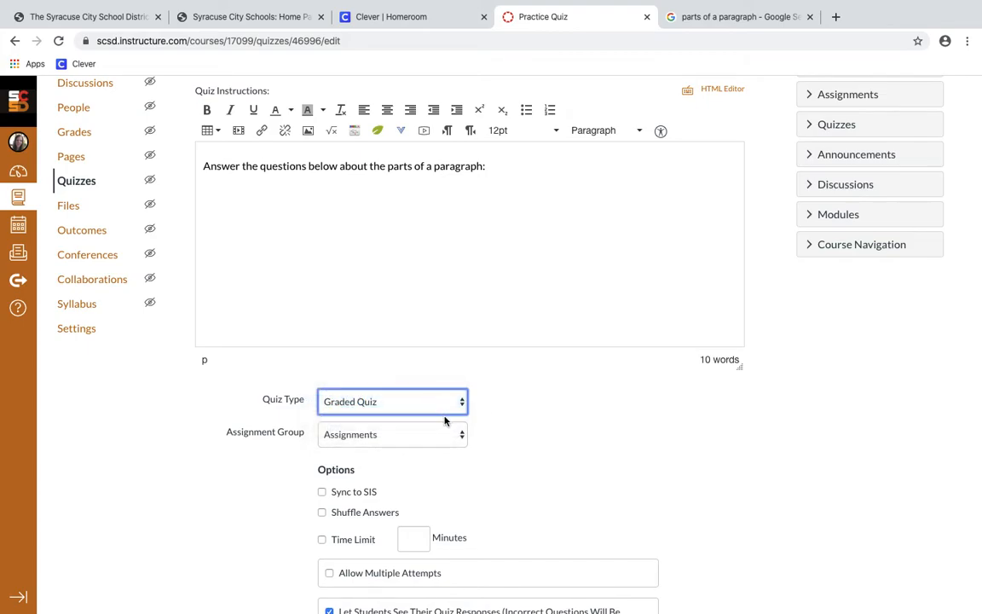
{"action": "left_click", "coordinate": [441, 436]}
{"action": "left_click", "coordinate": [443, 438]}
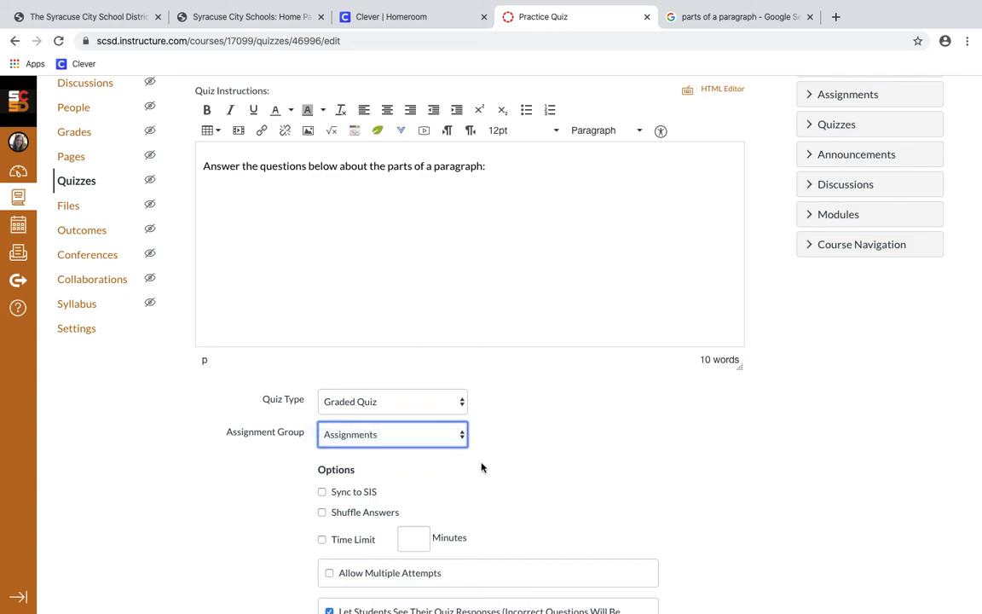
{"action": "scroll", "coordinate": [482, 468], "scroll_direction": "down", "scroll_amount": 2}
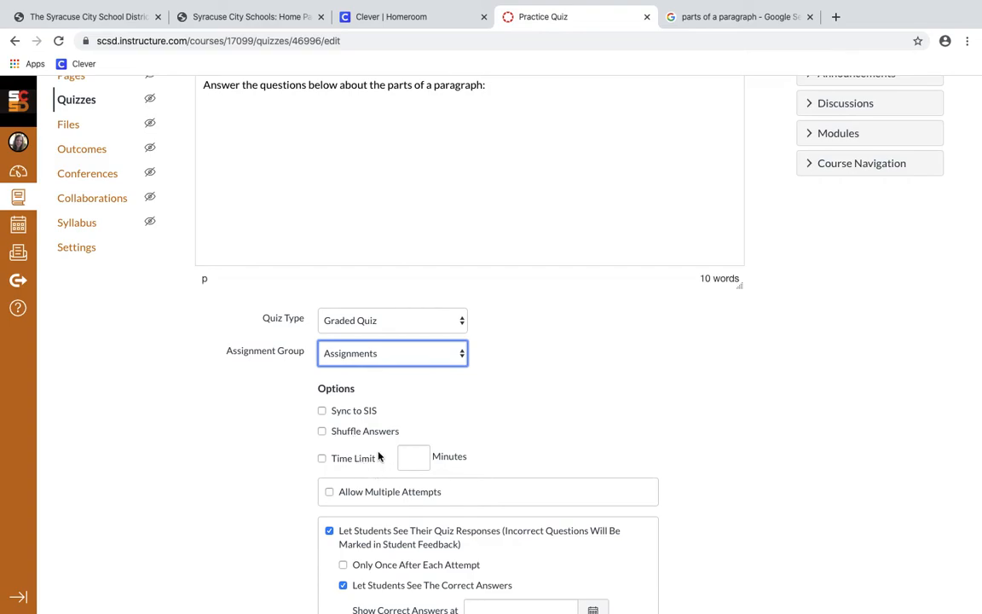
{"action": "scroll", "coordinate": [379, 458], "scroll_direction": "down", "scroll_amount": 1}
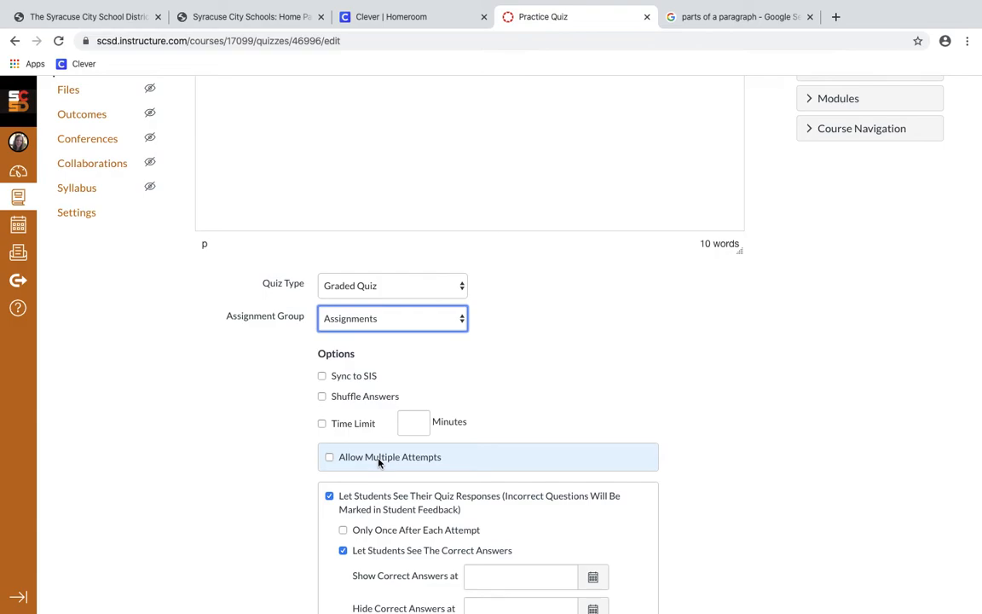
{"action": "left_click", "coordinate": [379, 460]}
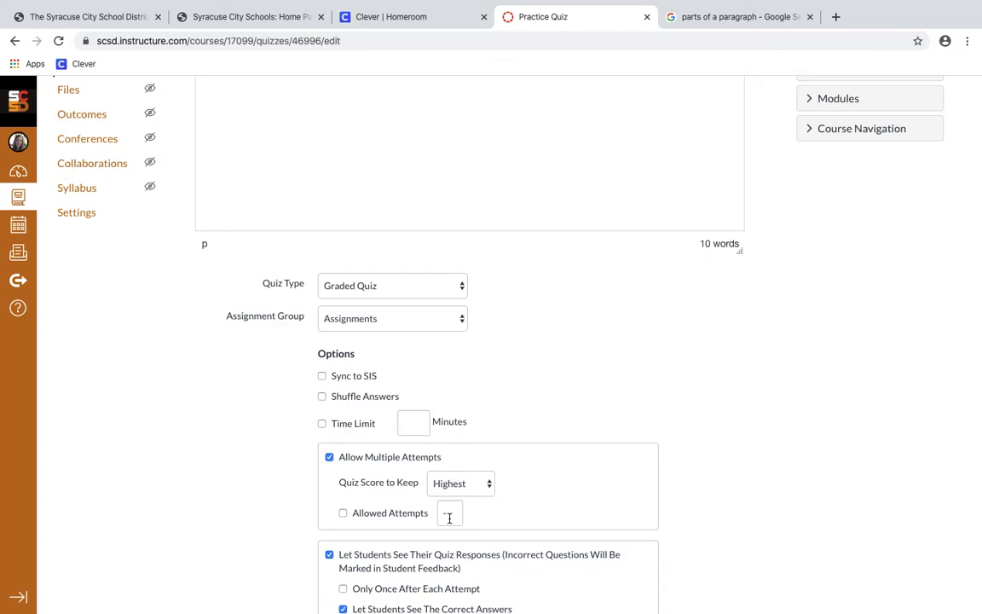
{"action": "scroll", "coordinate": [450, 518], "scroll_direction": "down", "scroll_amount": 1}
{"action": "left_click", "coordinate": [330, 446]}
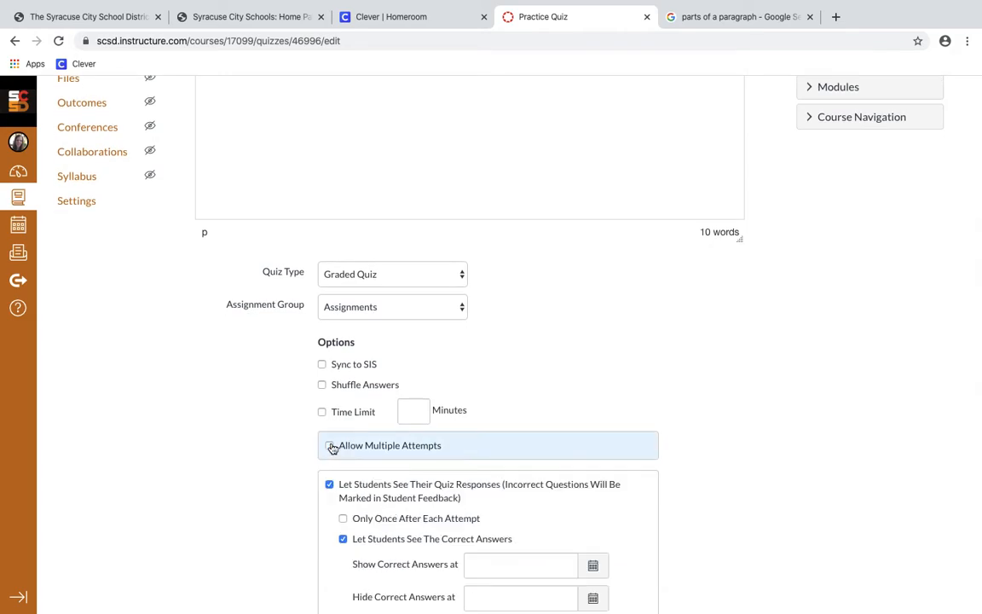
Keep 'Let Students See The Correct Answers' checked in the quiz options
{"action": "scroll", "coordinate": [333, 448], "scroll_direction": "down", "scroll_amount": 2}
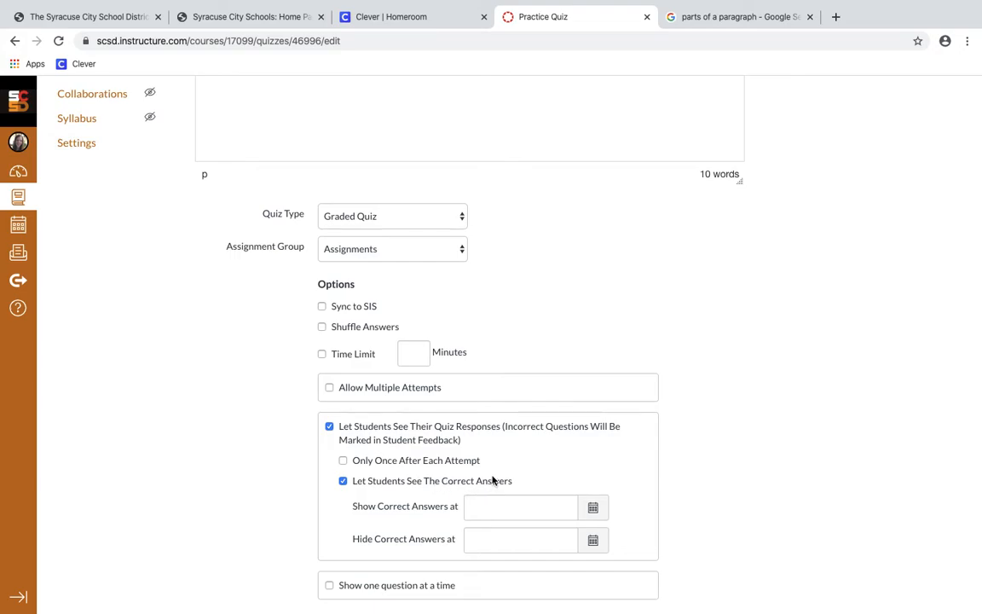
{"action": "scroll", "coordinate": [434, 520], "scroll_direction": "down", "scroll_amount": 1}
{"action": "scroll", "coordinate": [435, 516], "scroll_direction": "down", "scroll_amount": 1}
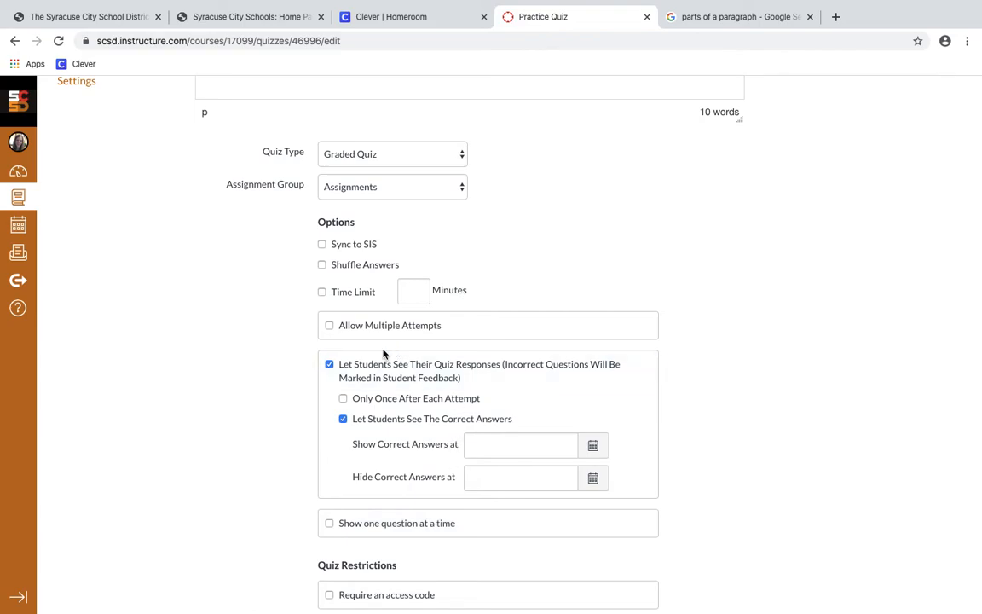
{"action": "scroll", "coordinate": [356, 370], "scroll_direction": "down", "scroll_amount": 3}
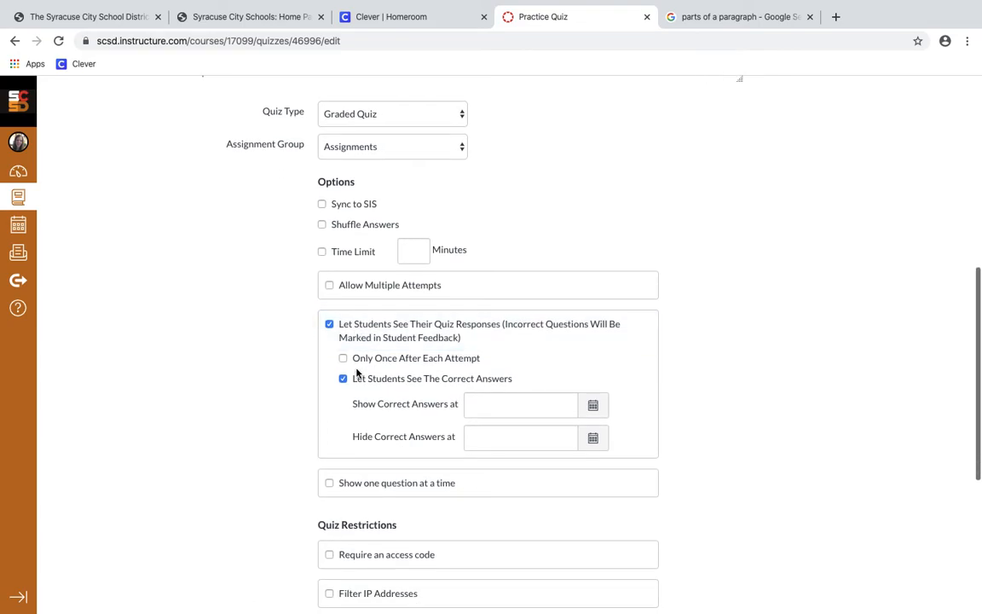
{"action": "scroll", "coordinate": [356, 372], "scroll_direction": "down", "scroll_amount": 1}
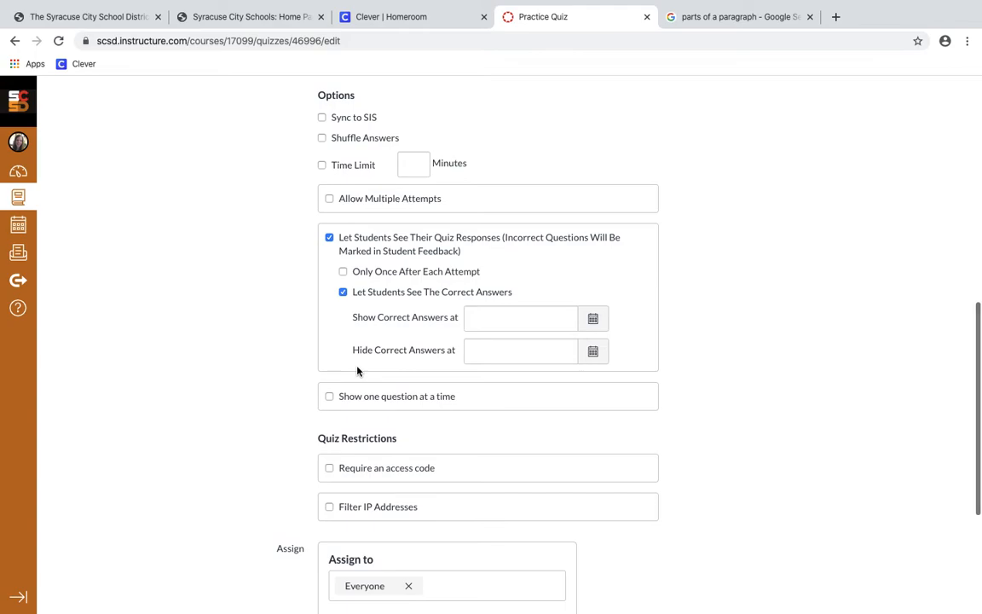
{"action": "scroll", "coordinate": [337, 316], "scroll_direction": "down", "scroll_amount": 1}
{"action": "left_click", "coordinate": [344, 268]}
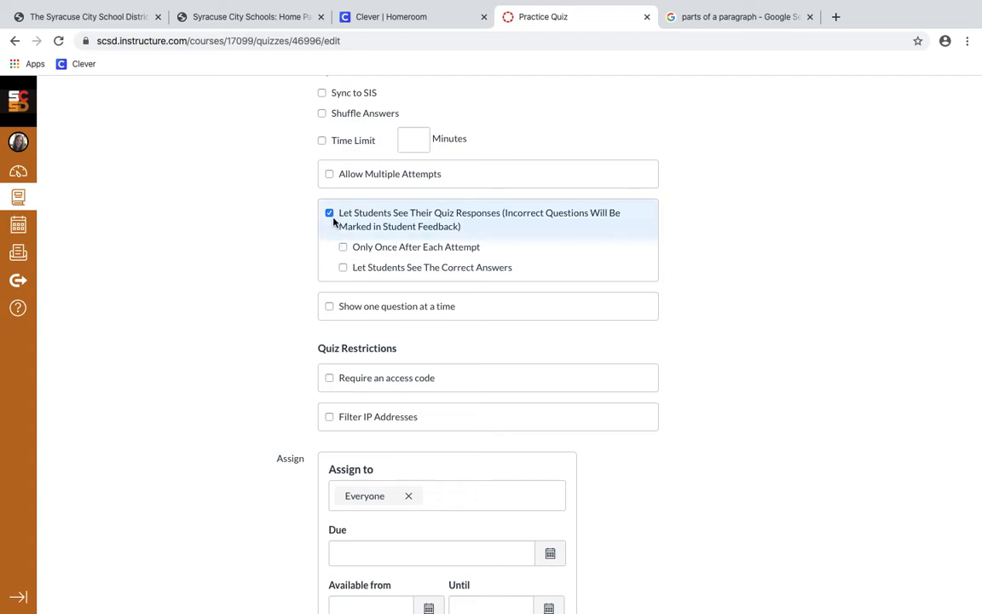
{"action": "left_click", "coordinate": [343, 269]}
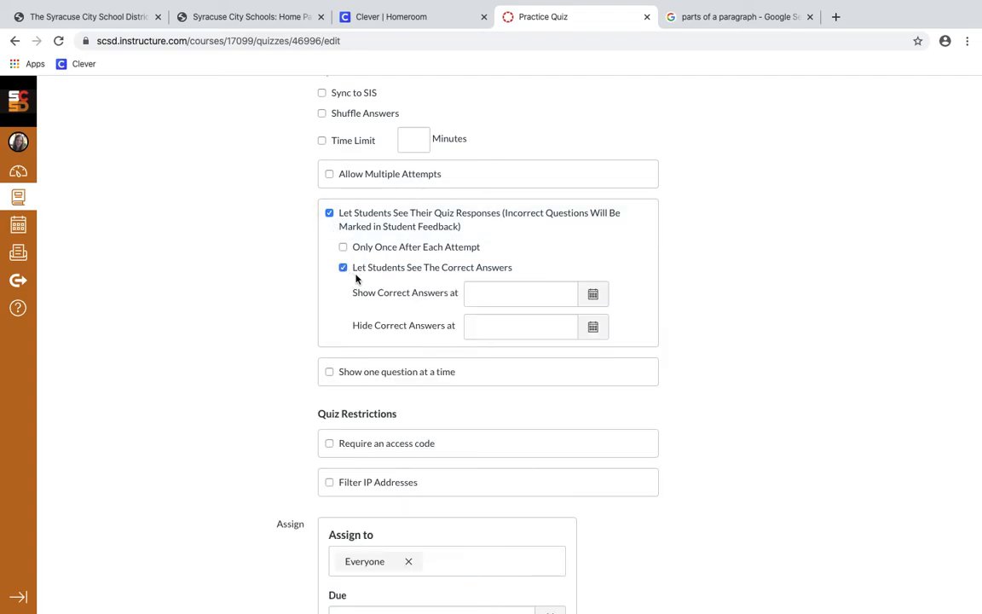
{"action": "scroll", "coordinate": [378, 305], "scroll_direction": "down", "scroll_amount": 1}
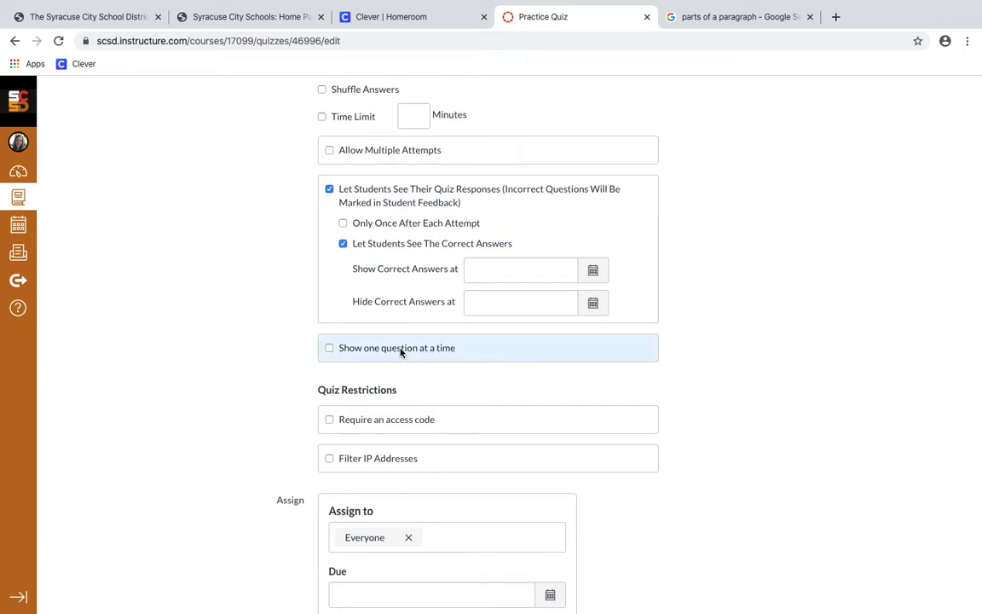
{"action": "scroll", "coordinate": [401, 352], "scroll_direction": "down", "scroll_amount": 5}
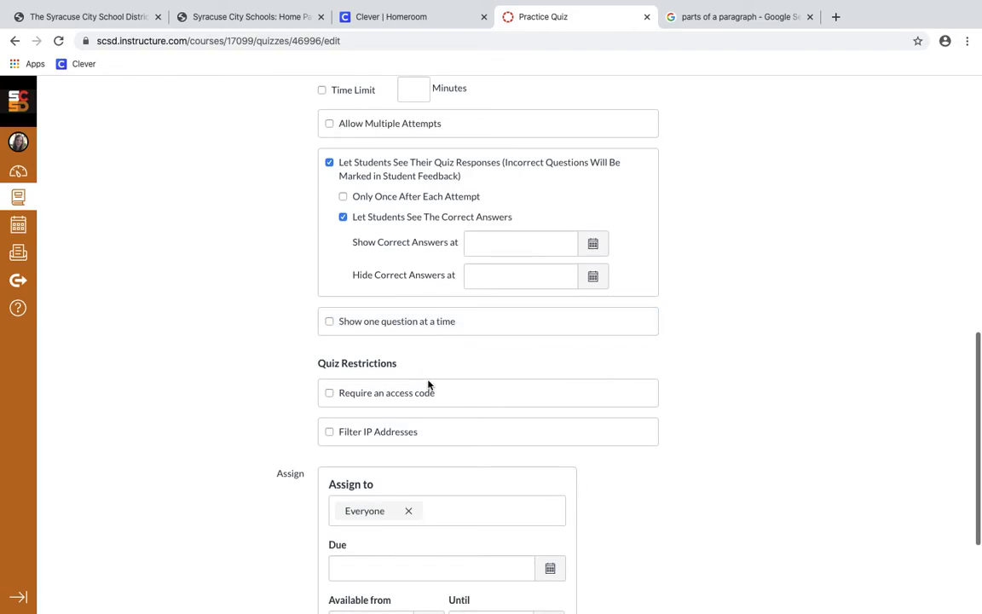
{"action": "scroll", "coordinate": [432, 333], "scroll_direction": "down", "scroll_amount": 1}
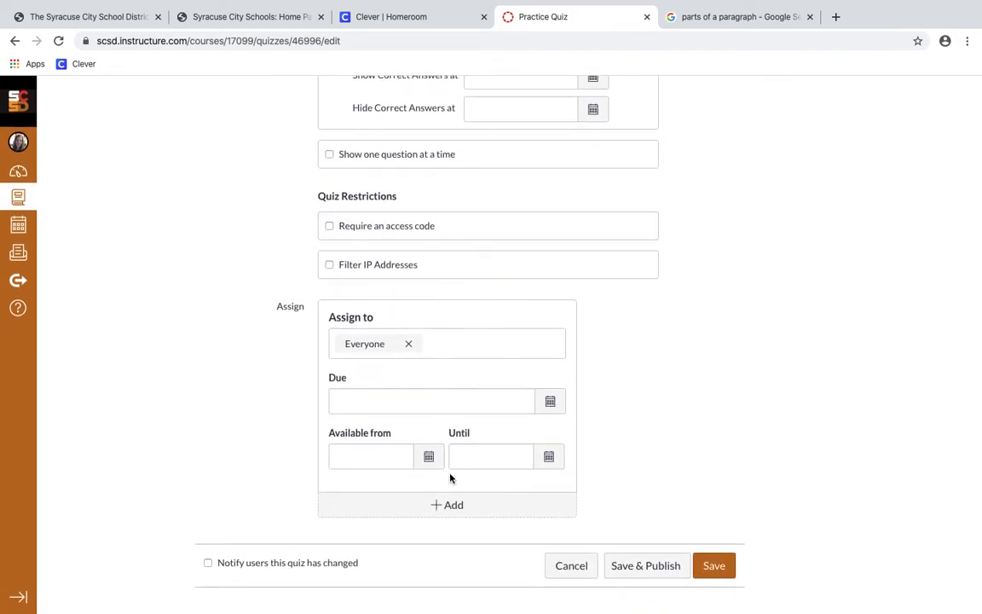
Save the quiz settings, then add a new question from the quiz's Questions tab
{"action": "left_click", "coordinate": [701, 561]}
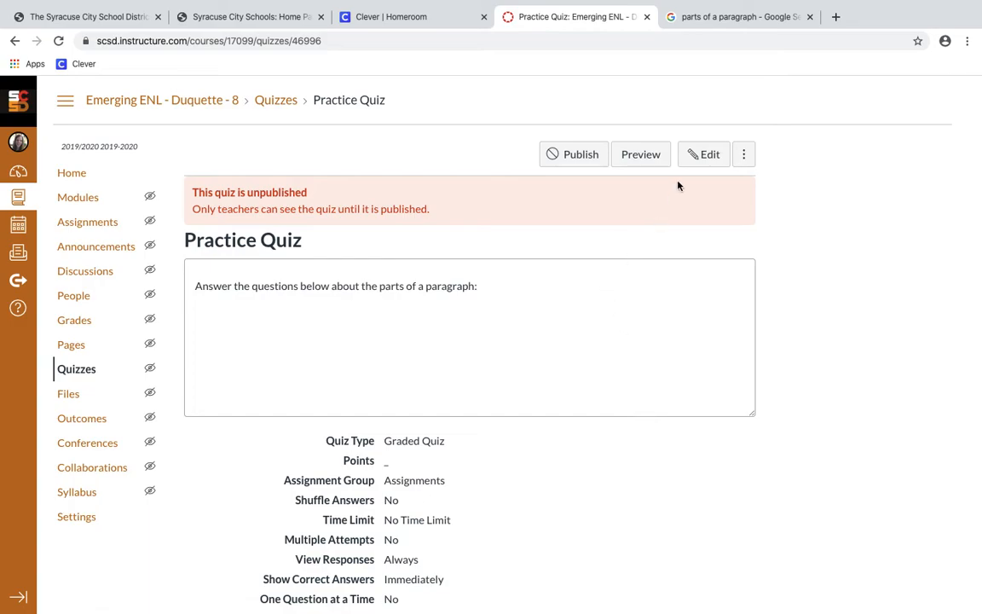
{"action": "left_click", "coordinate": [692, 162]}
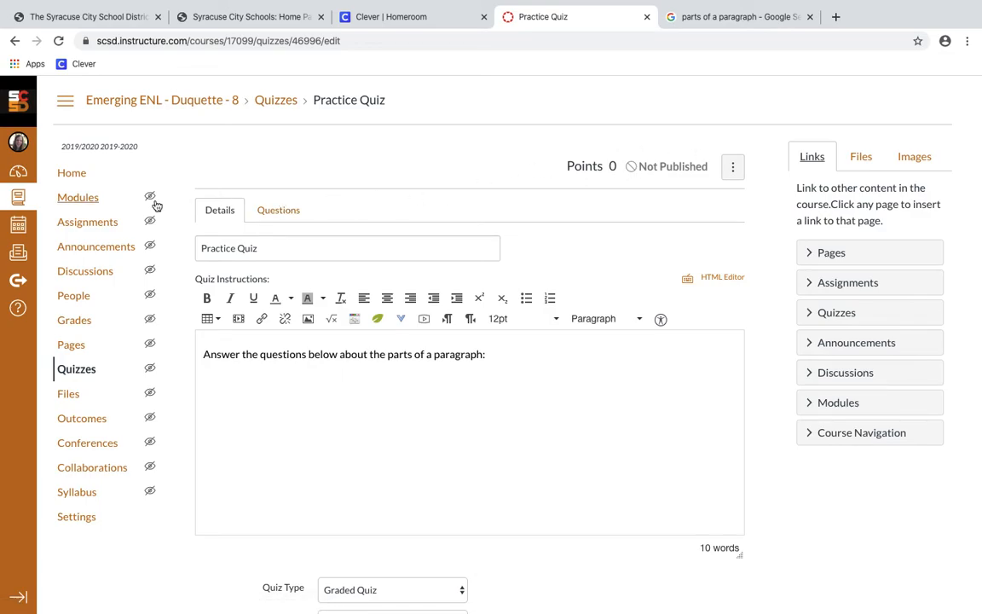
{"action": "left_click", "coordinate": [265, 213]}
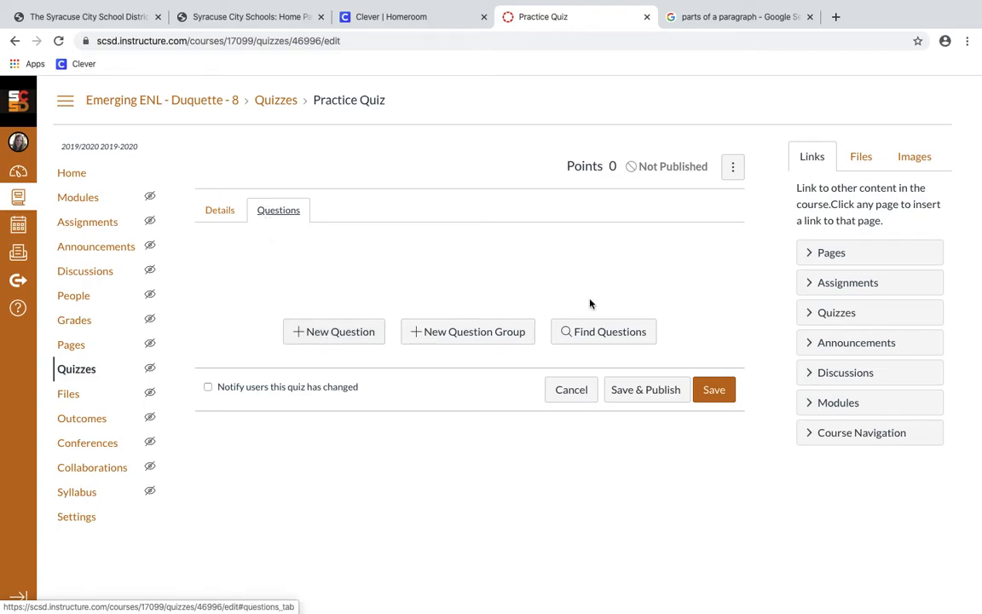
{"action": "left_click", "coordinate": [355, 332]}
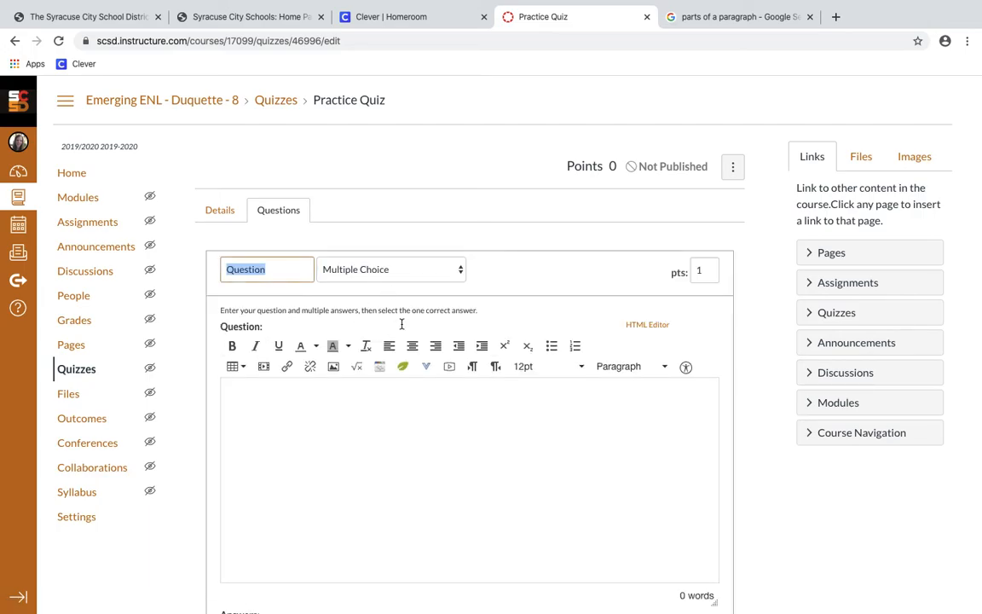
{"action": "scroll", "coordinate": [397, 317], "scroll_direction": "down", "scroll_amount": 3}
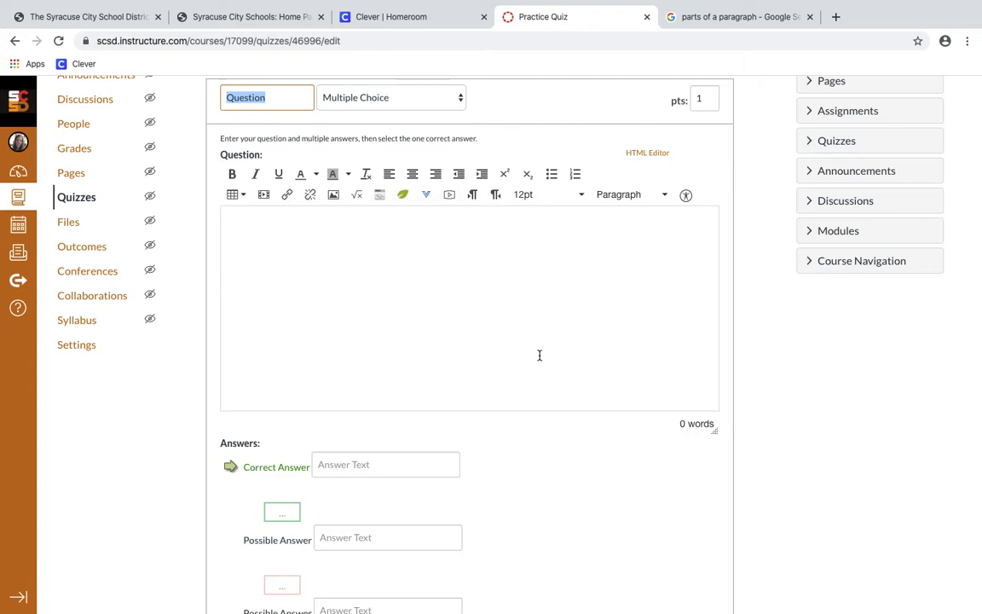
{"action": "left_click", "coordinate": [473, 264]}
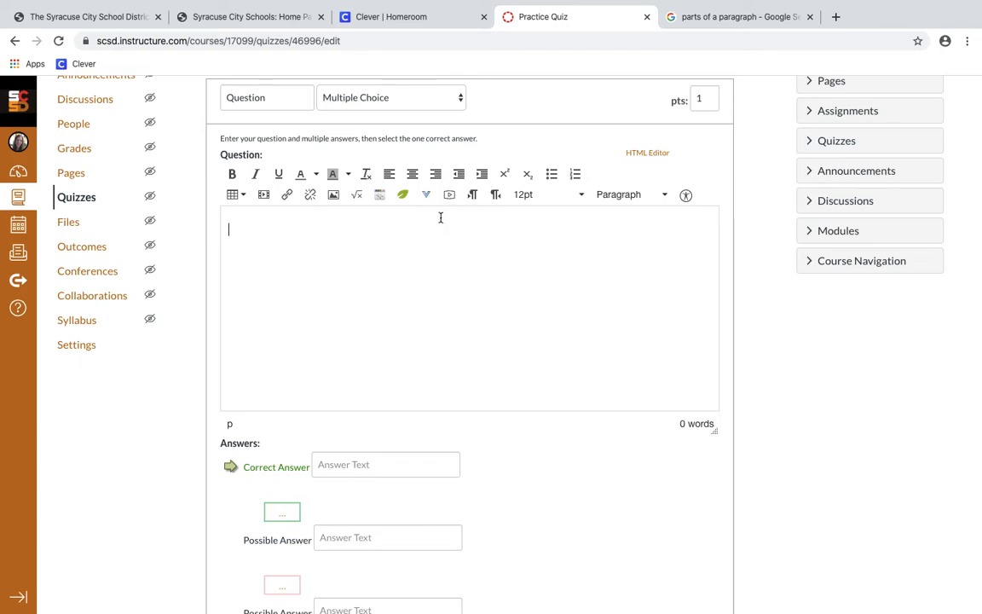
{"action": "left_click", "coordinate": [403, 98]}
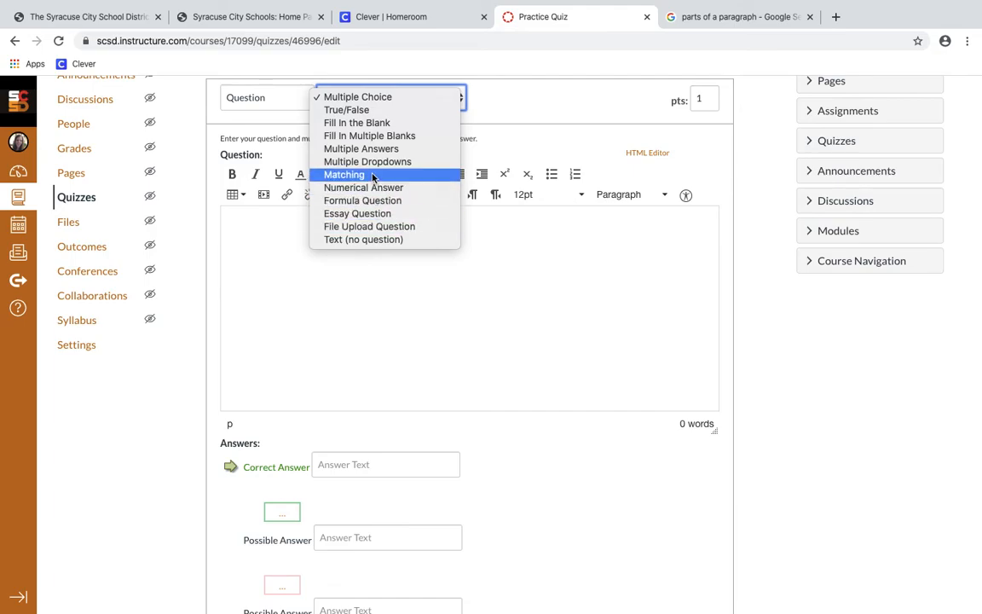
{"action": "left_click", "coordinate": [383, 101]}
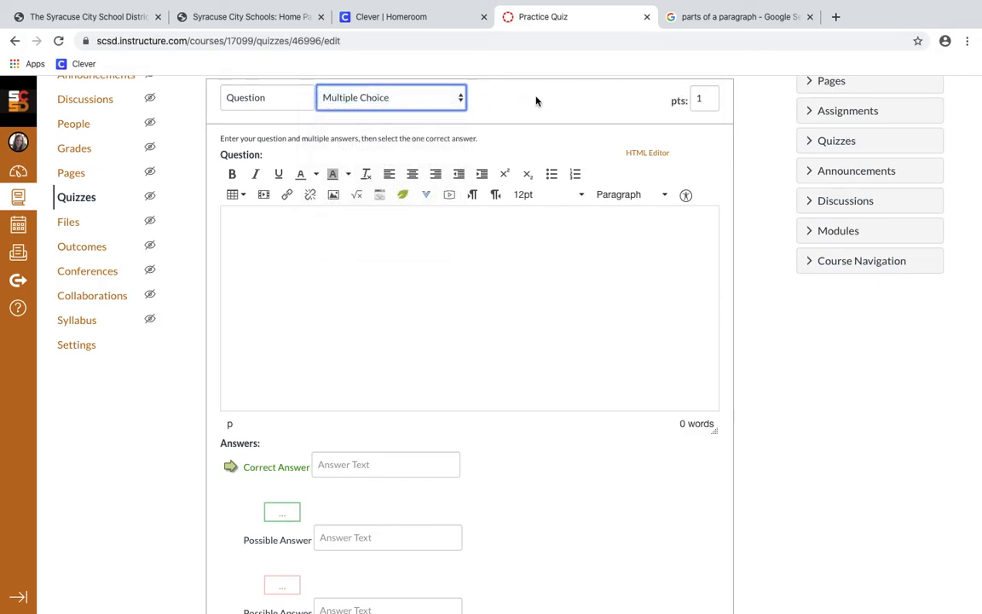
{"action": "left_click", "coordinate": [447, 100]}
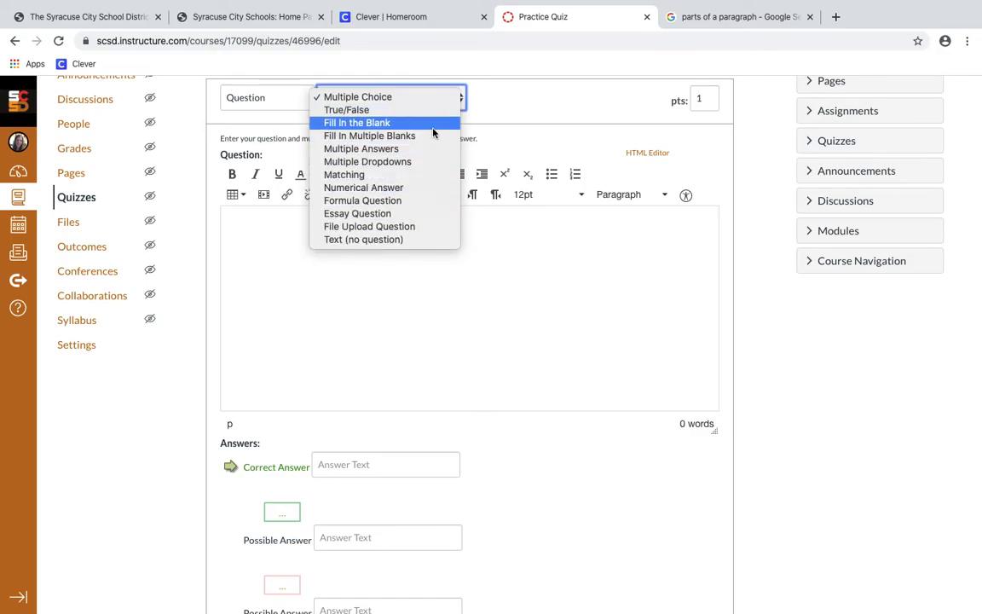
{"action": "left_click", "coordinate": [426, 97]}
{"action": "left_click", "coordinate": [428, 240]}
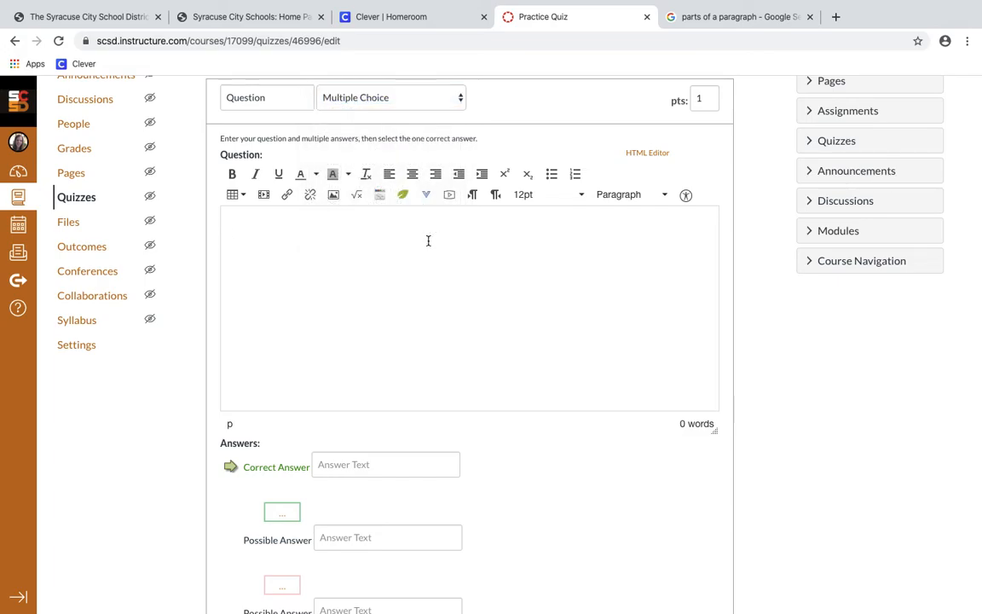
Enter the question 'What is the first sentence in a paragraph?' with correct answer Introduction Sentence
{"action": "type", "text": "What is the first senten"}
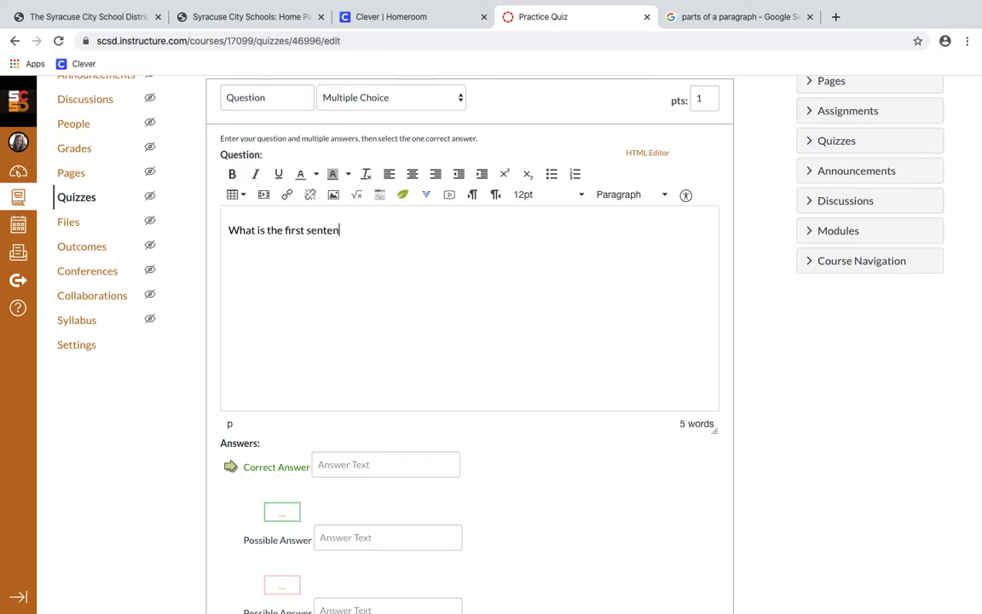
{"action": "type", "text": "ce in a paragraph?"}
{"action": "left_click", "coordinate": [415, 468]}
{"action": "type", "text": "Introd"}
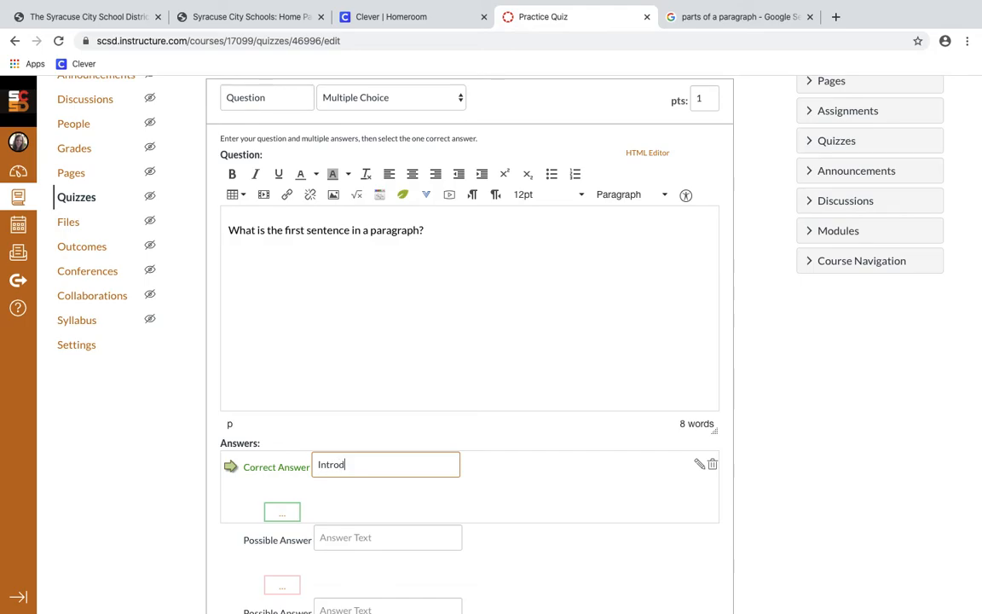
{"action": "type", "text": "uction Sentence"}
Add wrong answers Concluding Sentence, Detail Sentence and Evidence, then start a new line under the question
{"action": "left_click", "coordinate": [434, 536]}
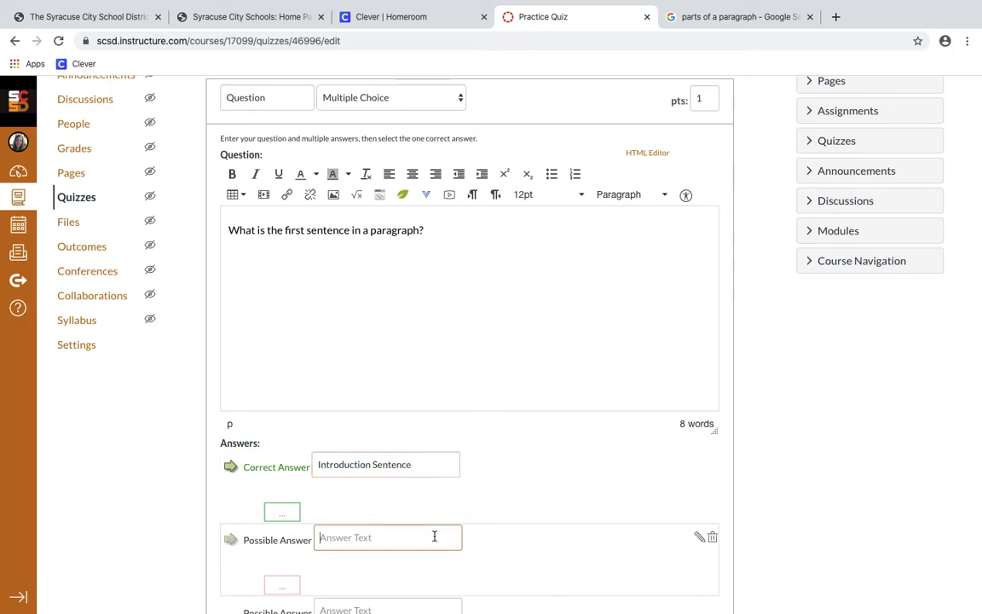
{"action": "type", "text": "Concoludin"}
{"action": "key", "text": "BackSpace"}
{"action": "key", "text": "BackSpace"}
{"action": "key", "text": "BackSpace"}
{"action": "key", "text": "BackSpace"}
{"action": "type", "text": "ding Sentence"}
{"action": "scroll", "coordinate": [469, 342], "scroll_direction": "down", "scroll_amount": 4}
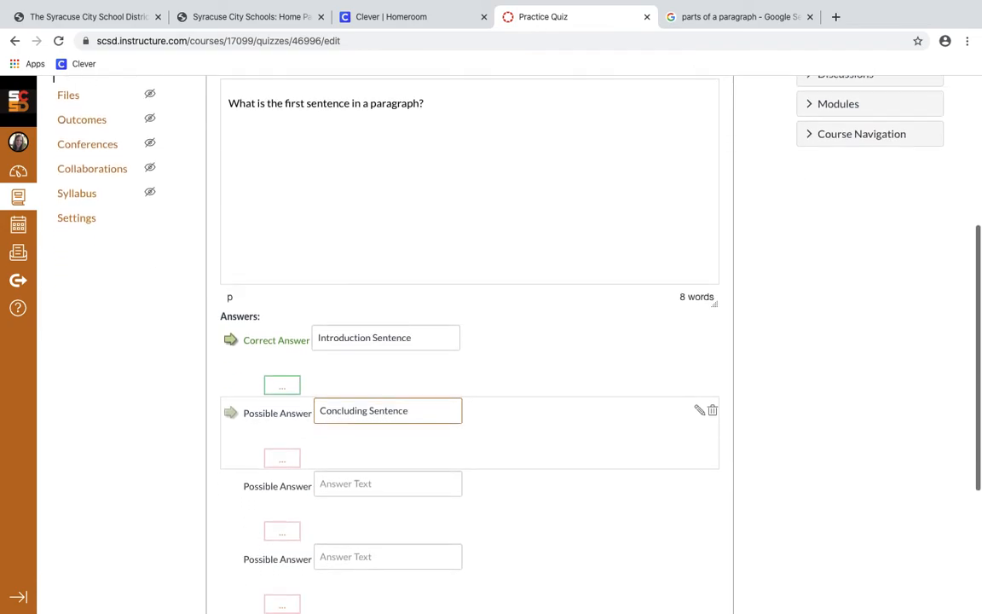
{"action": "left_click", "coordinate": [415, 449]}
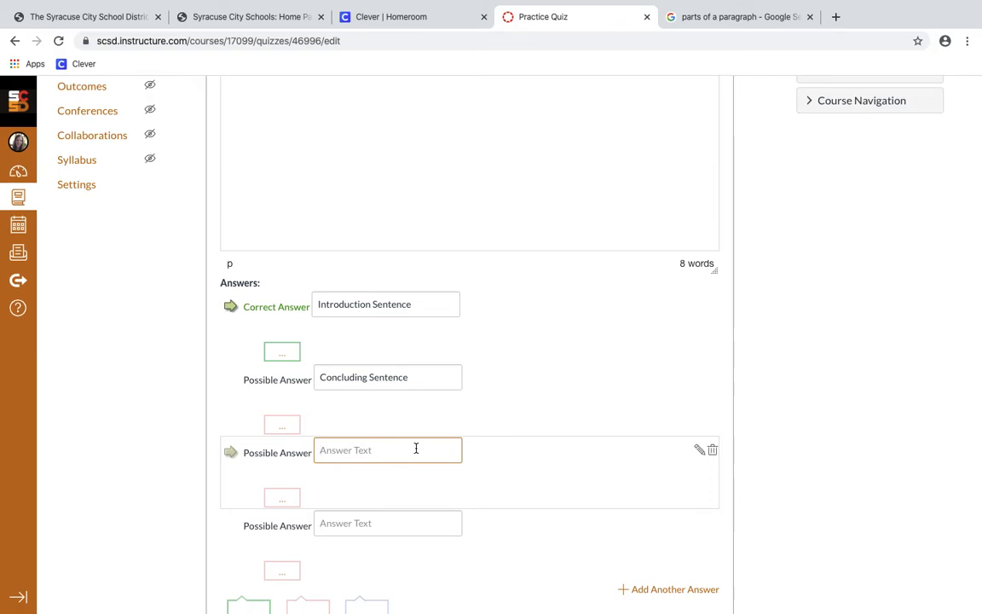
{"action": "type", "text": "Detail Sentence"}
{"action": "left_click", "coordinate": [407, 522]}
{"action": "type", "text": "Evidence"}
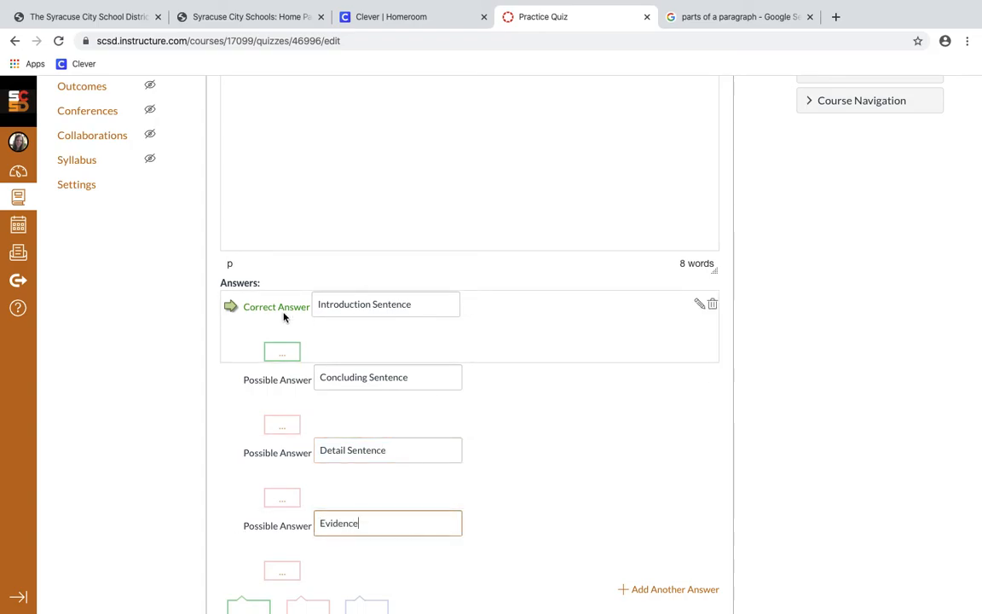
{"action": "scroll", "coordinate": [566, 324], "scroll_direction": "down", "scroll_amount": 2}
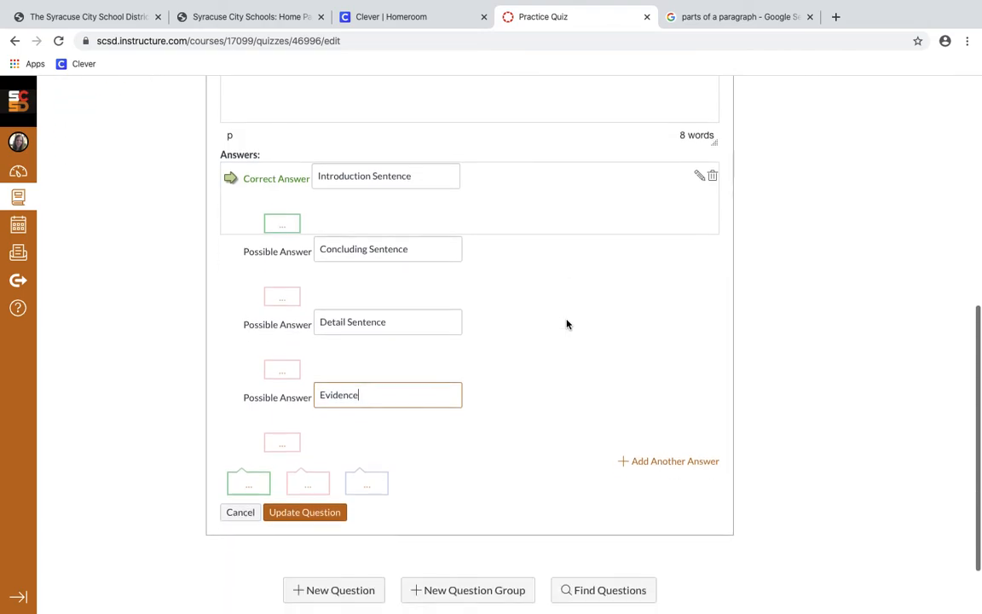
{"action": "scroll", "coordinate": [461, 214], "scroll_direction": "up", "scroll_amount": 1}
{"action": "scroll", "coordinate": [403, 498], "scroll_direction": "up", "scroll_amount": 3}
{"action": "left_click", "coordinate": [408, 166]}
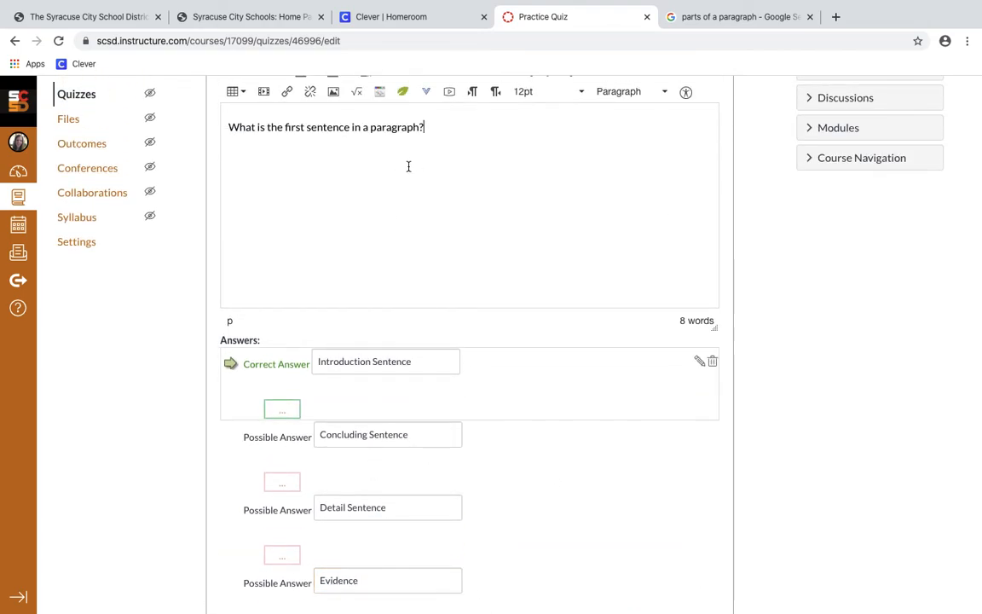
{"action": "key", "text": "Return"}
Record a short webcam video and insert it as a media comment below the question text
{"action": "left_click", "coordinate": [451, 93]}
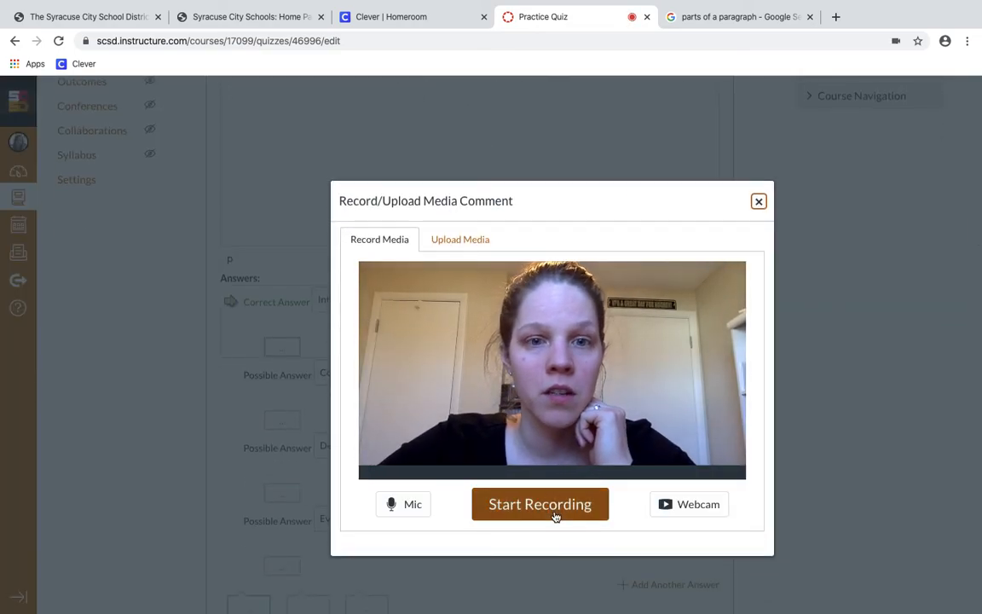
{"action": "left_click", "coordinate": [555, 516]}
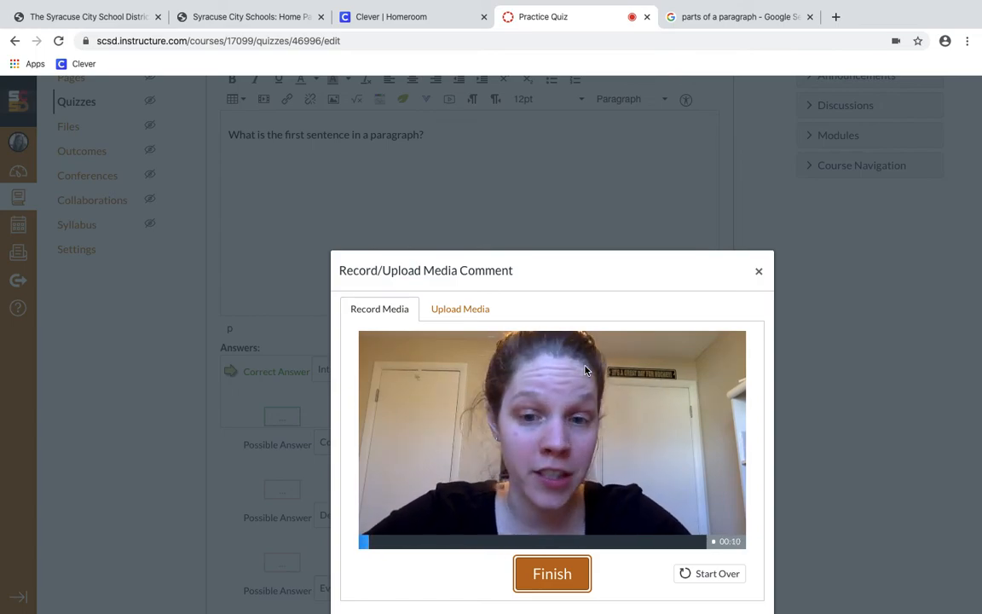
{"action": "left_click", "coordinate": [563, 575]}
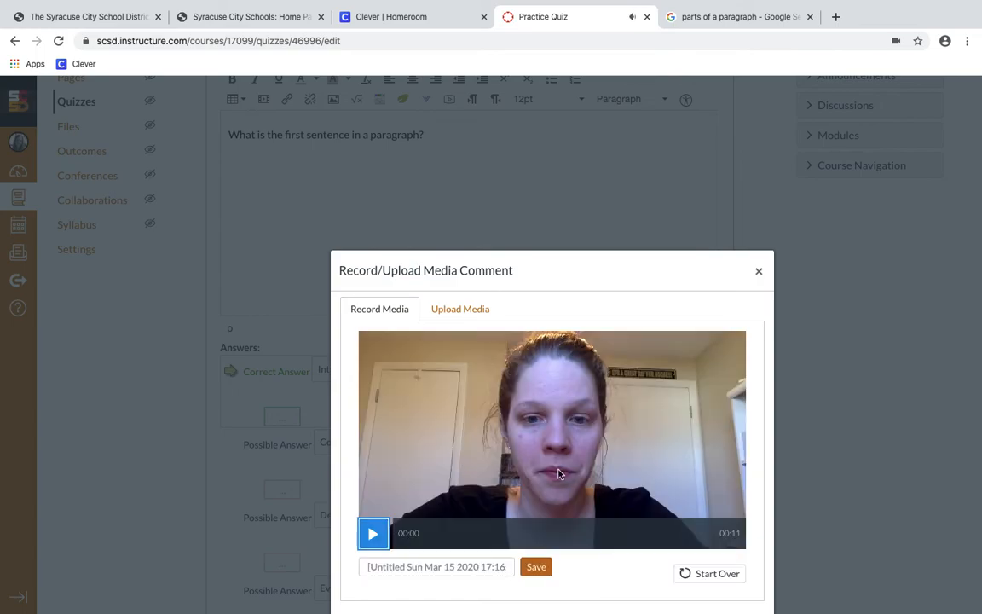
{"action": "left_click", "coordinate": [540, 572]}
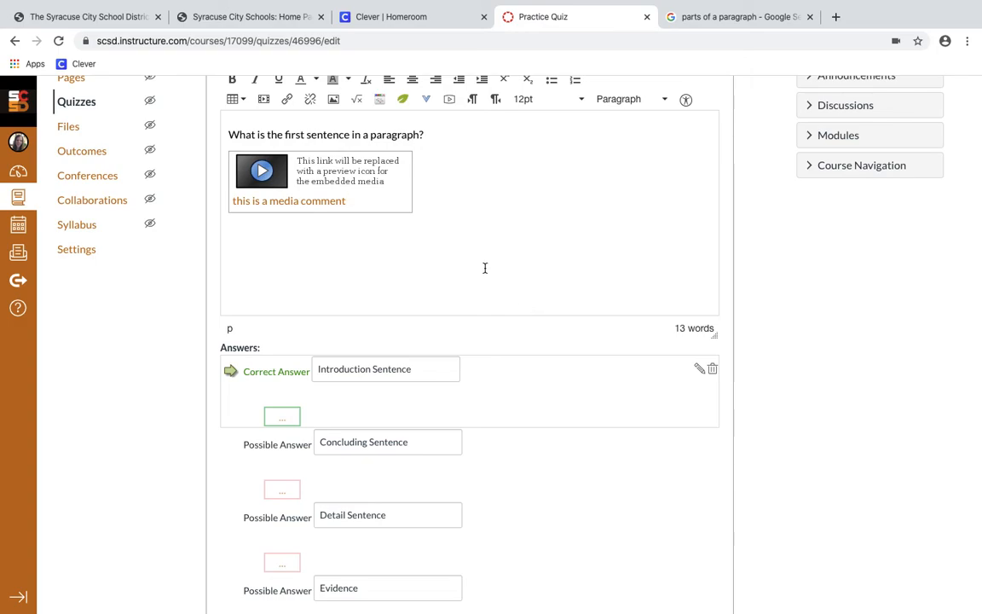
Leave the question type as Multiple Choice and save the 1-point question with its video
{"action": "scroll", "coordinate": [429, 133], "scroll_direction": "up", "scroll_amount": 3}
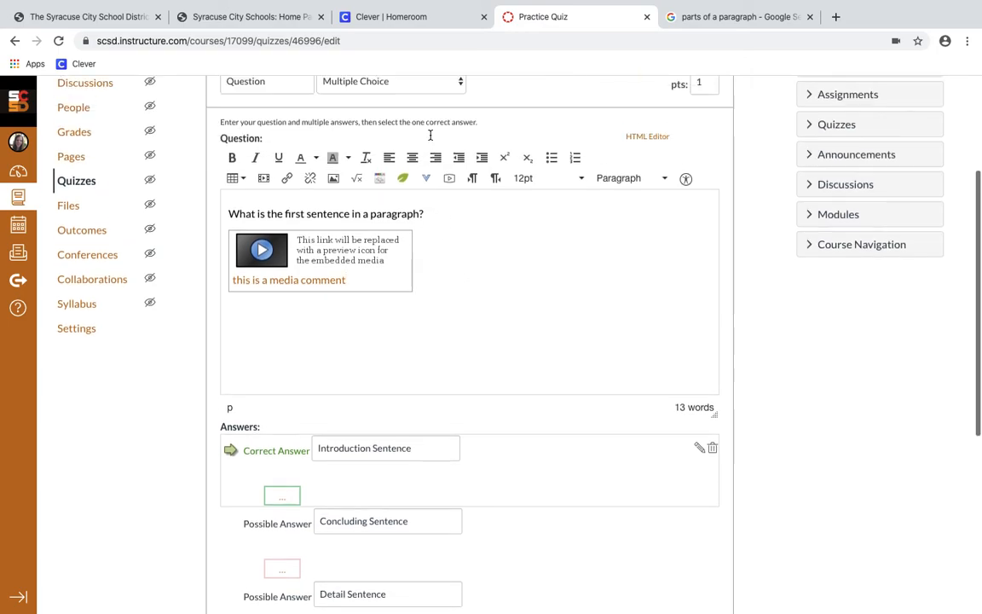
{"action": "left_click", "coordinate": [409, 106]}
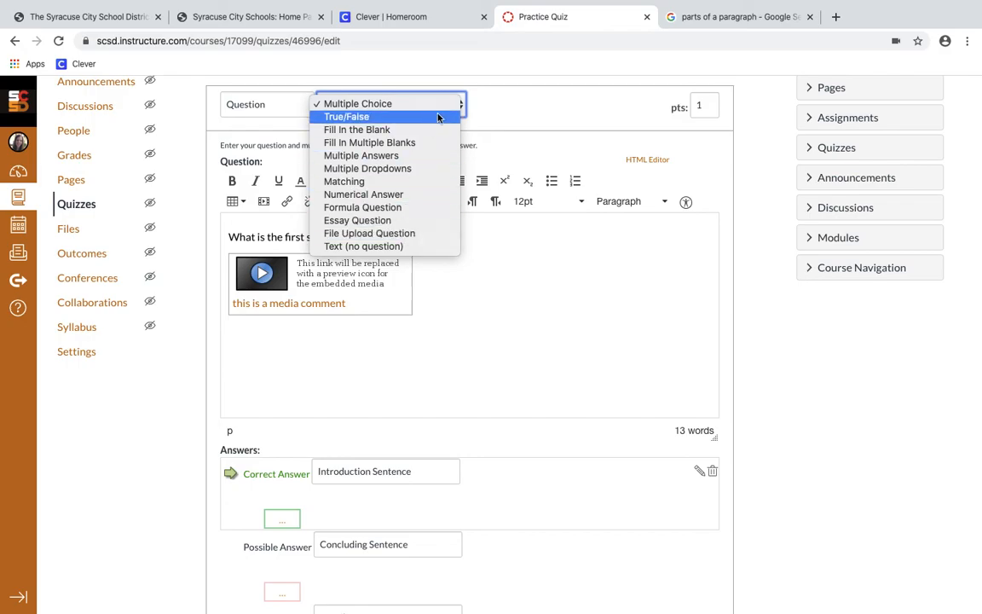
{"action": "left_click", "coordinate": [485, 97]}
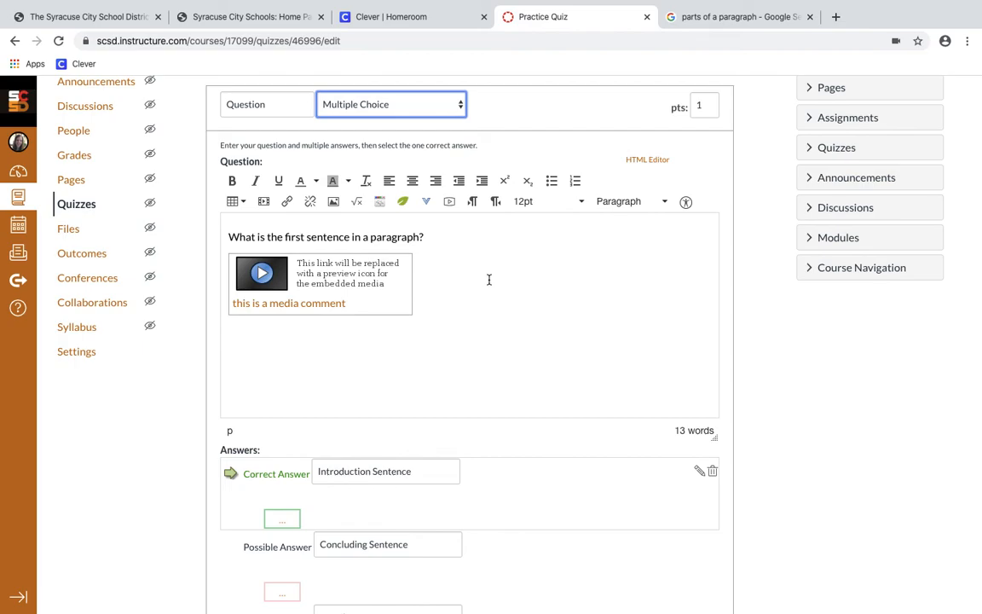
{"action": "scroll", "coordinate": [489, 298], "scroll_direction": "down", "scroll_amount": 2}
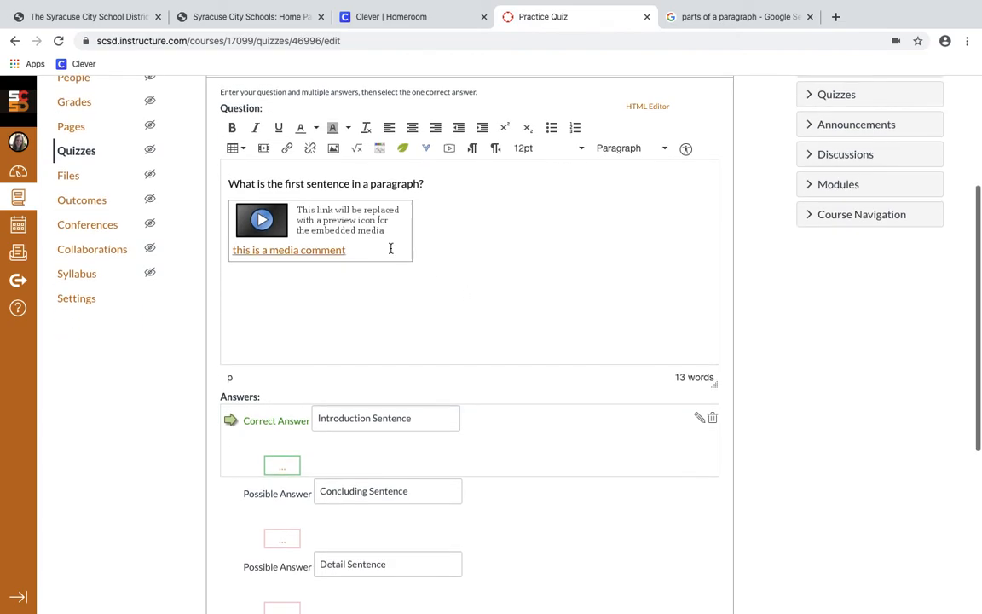
{"action": "scroll", "coordinate": [468, 244], "scroll_direction": "down", "scroll_amount": 7}
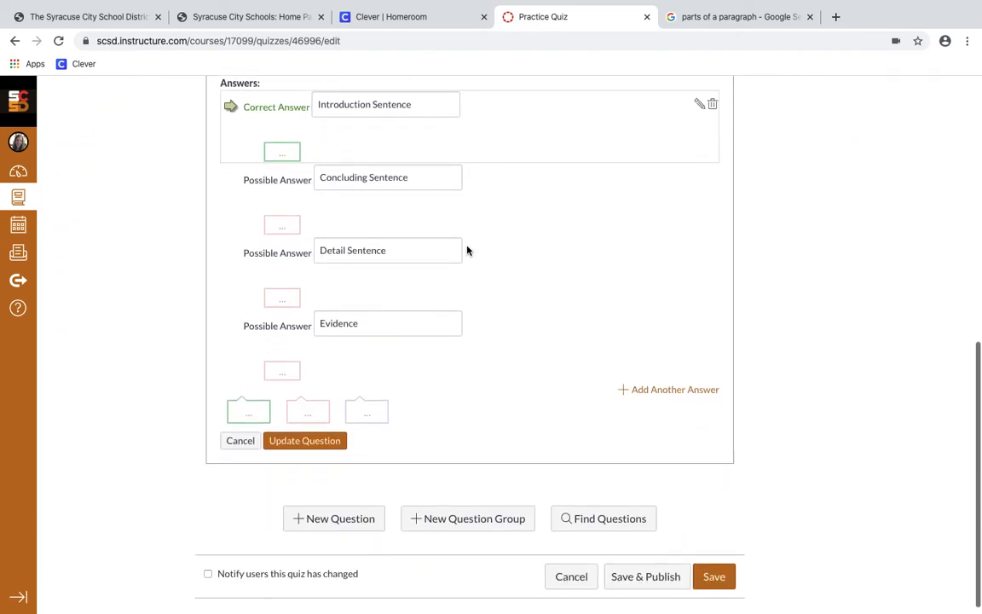
{"action": "left_click", "coordinate": [313, 441]}
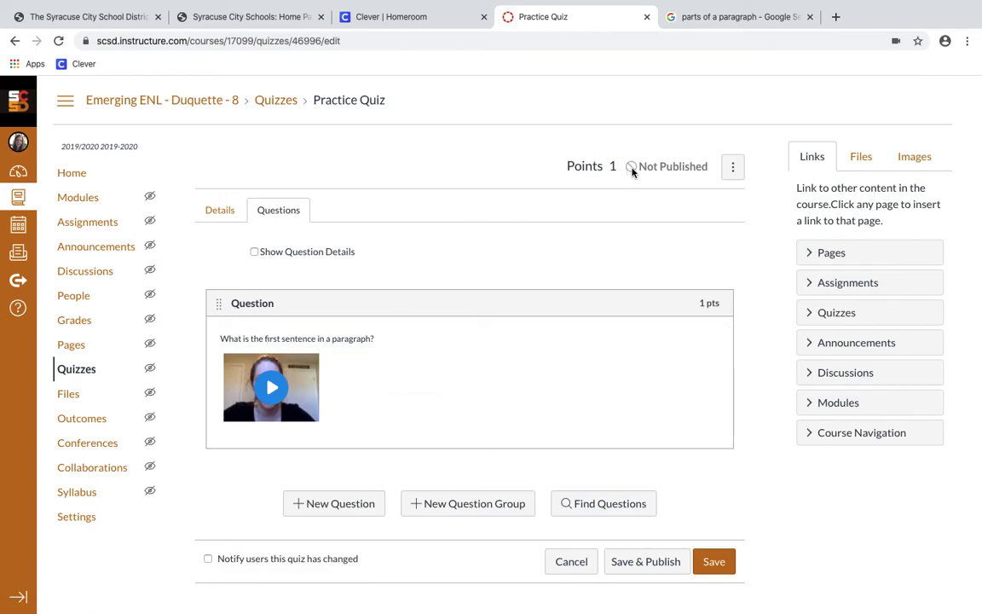
Save and publish the Practice Quiz as a 1-point Graded Quiz
{"action": "left_click", "coordinate": [647, 560]}
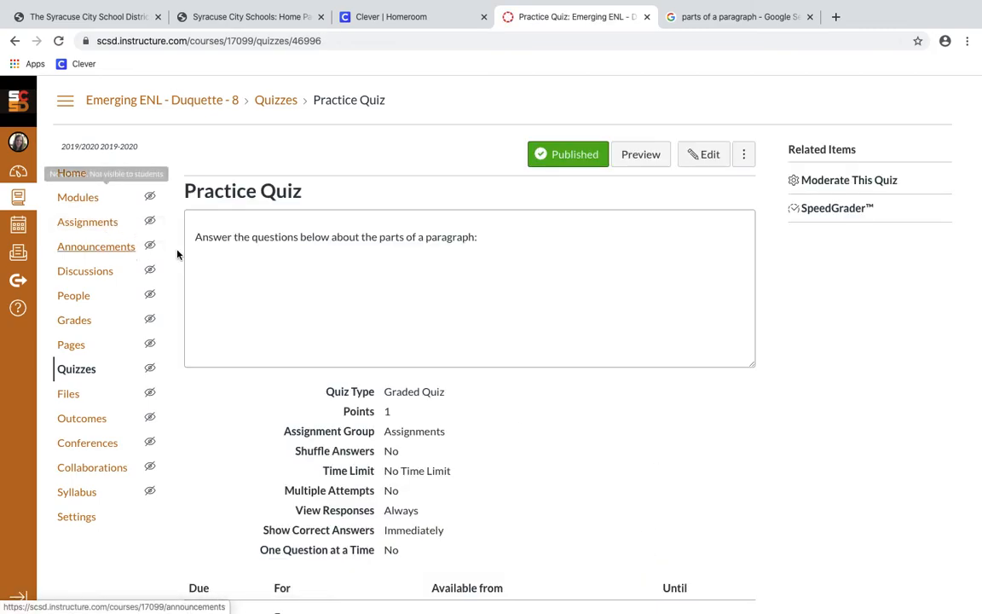
Open the Practice Quiz in SpeedGrader and check the student list without switching students
{"action": "left_click", "coordinate": [844, 217]}
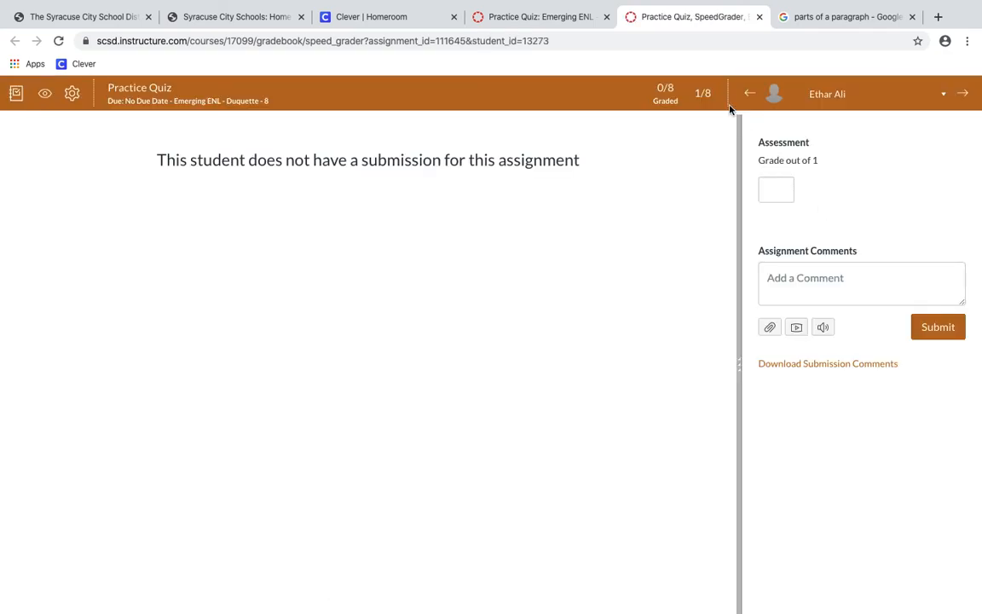
{"action": "left_click", "coordinate": [943, 94]}
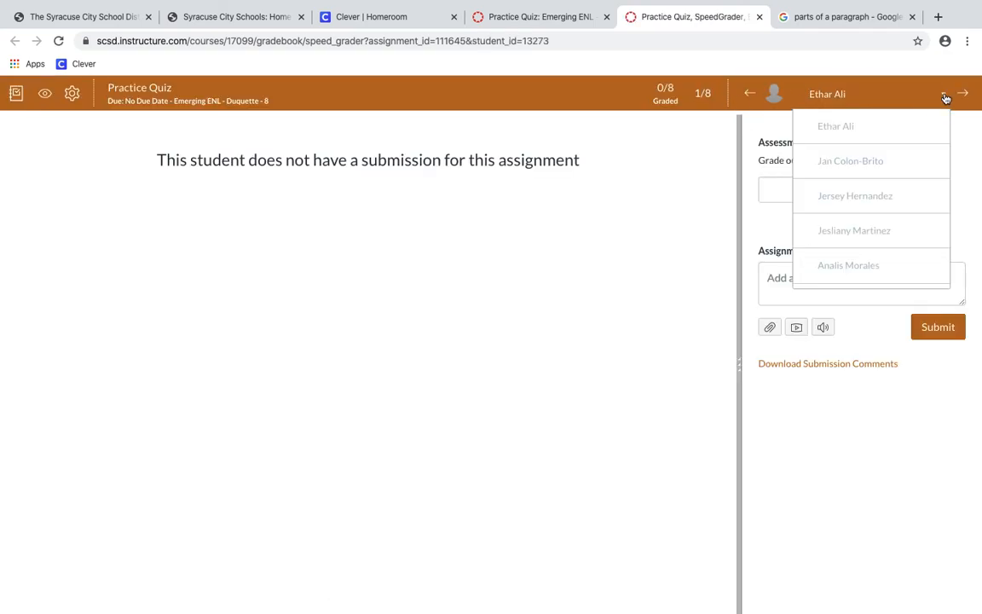
{"action": "scroll", "coordinate": [895, 261], "scroll_direction": "down", "scroll_amount": 2}
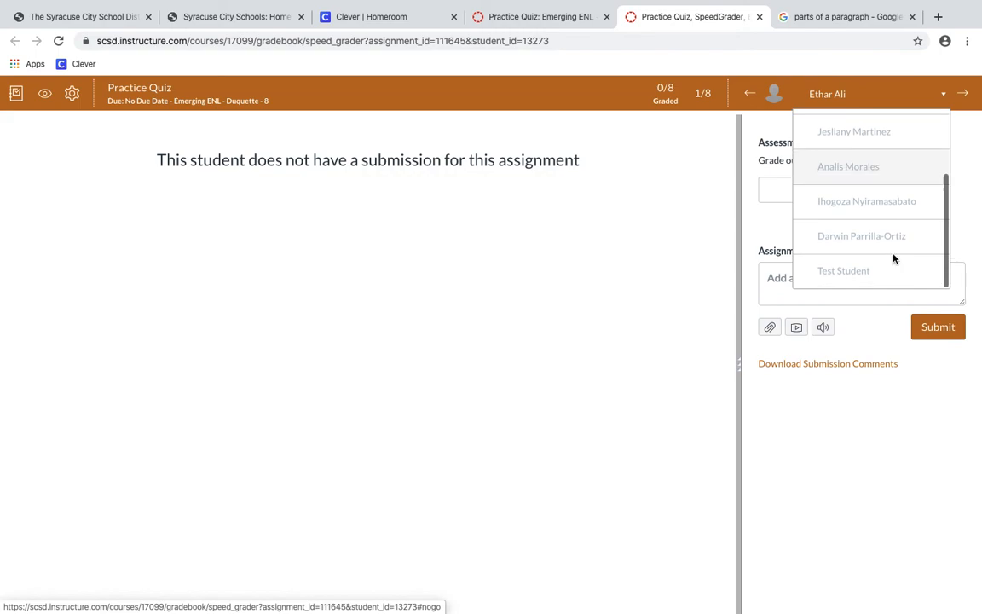
{"action": "left_click", "coordinate": [717, 294]}
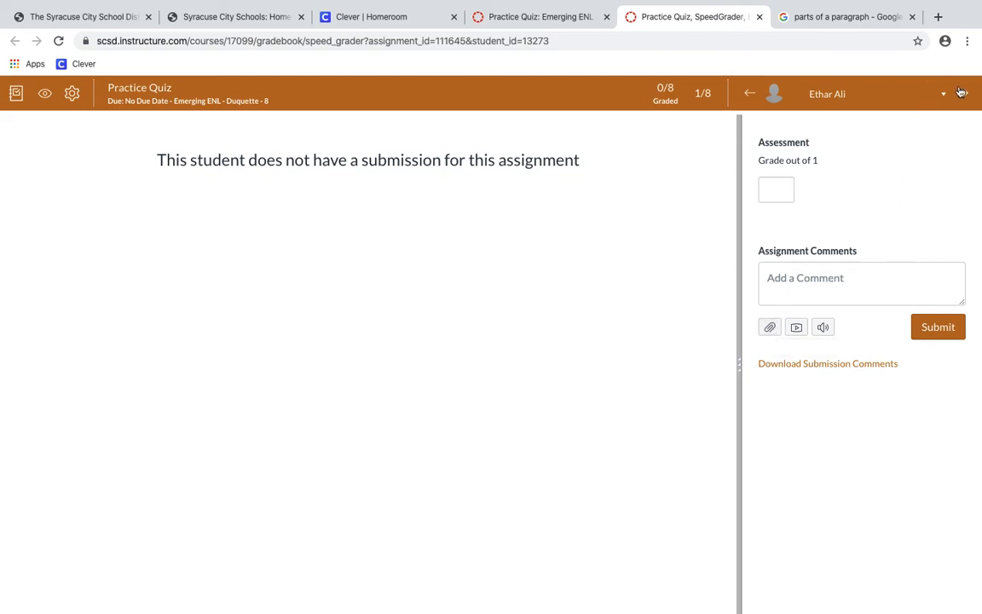
Close SpeedGrader, check a student's extension options on the moderation page unchanged, and return to Modules
{"action": "left_click", "coordinate": [760, 16]}
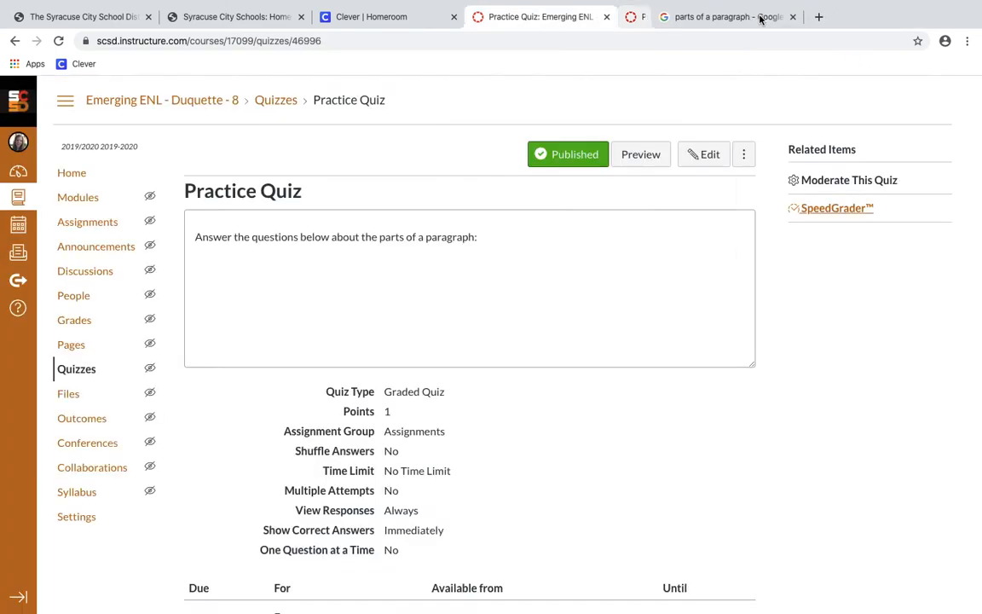
{"action": "left_click", "coordinate": [825, 180]}
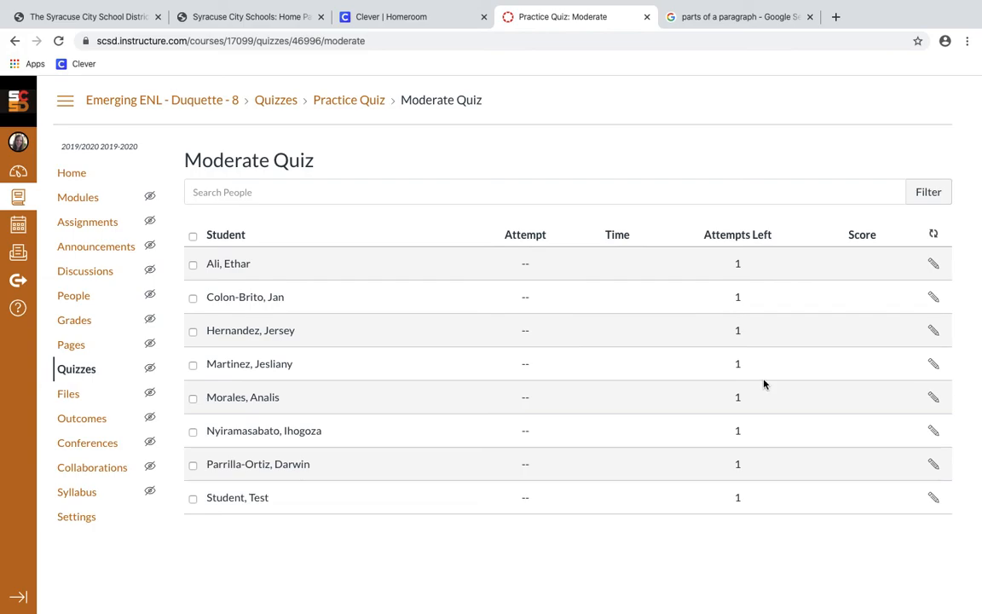
{"action": "left_click", "coordinate": [933, 263]}
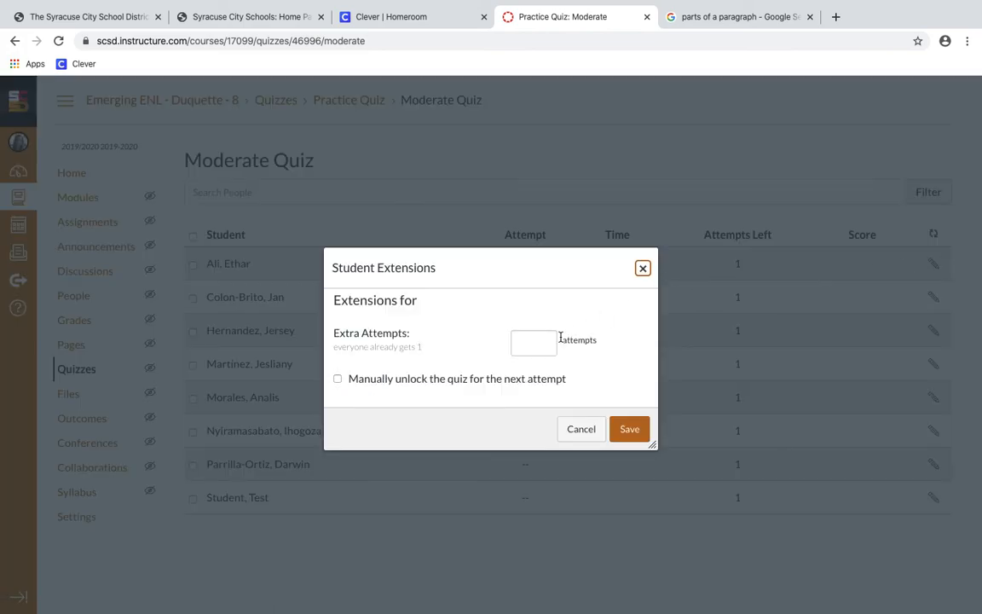
{"action": "left_click", "coordinate": [643, 269]}
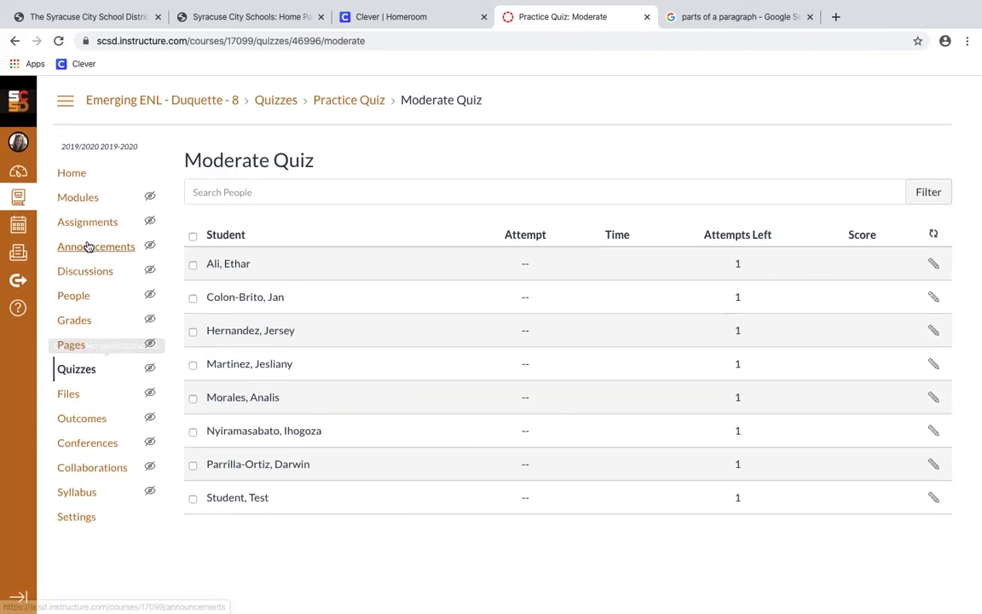
{"action": "left_click", "coordinate": [84, 198]}
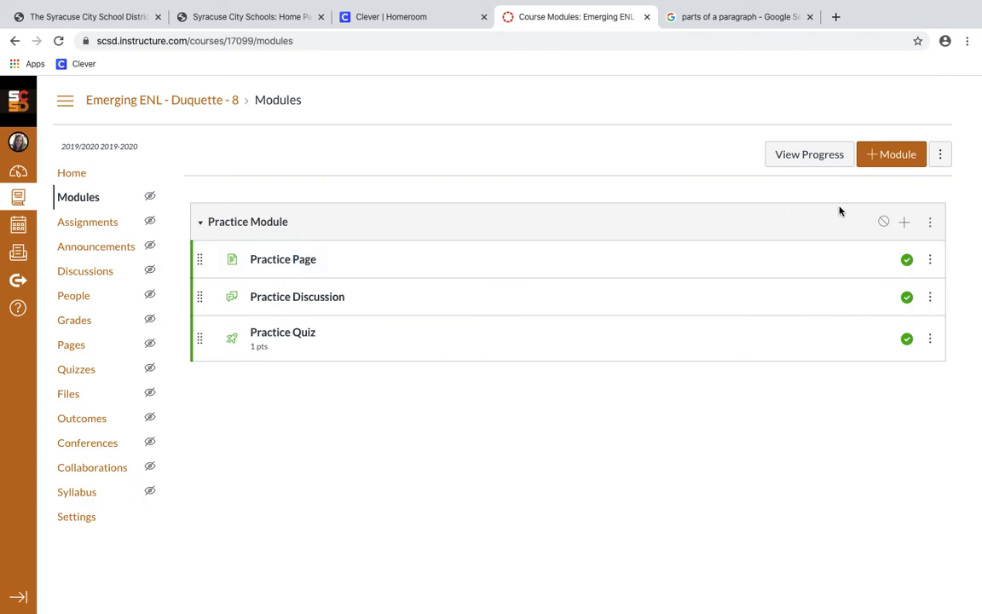
Add a 'Monday, March 23' text header to Practice Module
{"action": "left_click", "coordinate": [905, 222]}
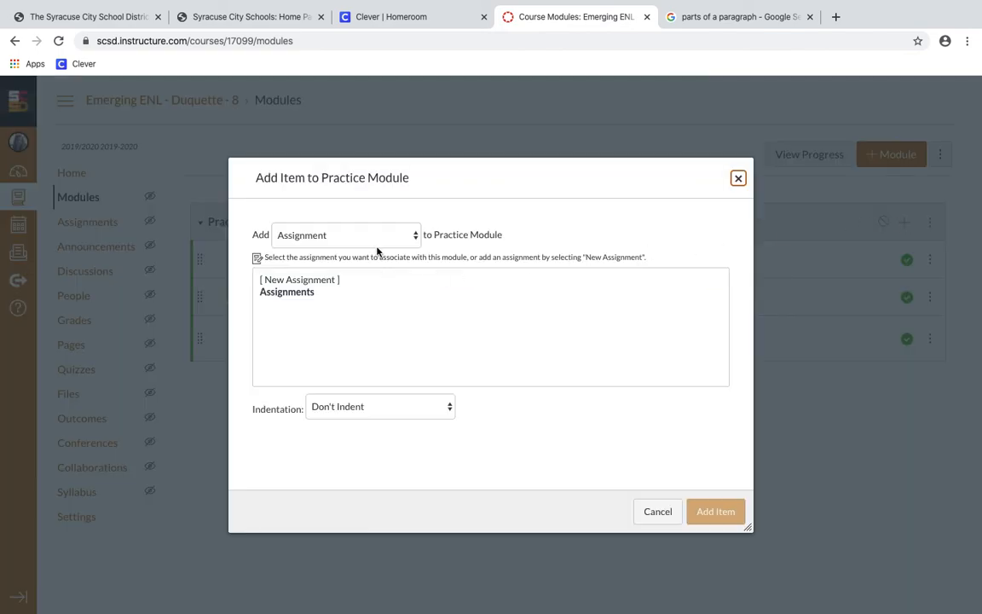
{"action": "left_click", "coordinate": [376, 235]}
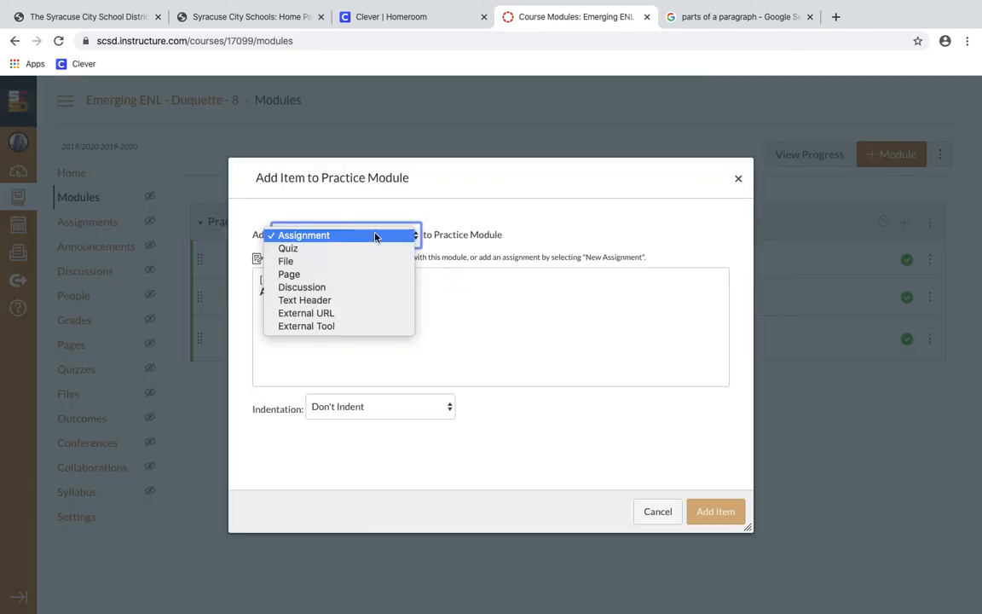
{"action": "left_click", "coordinate": [362, 300]}
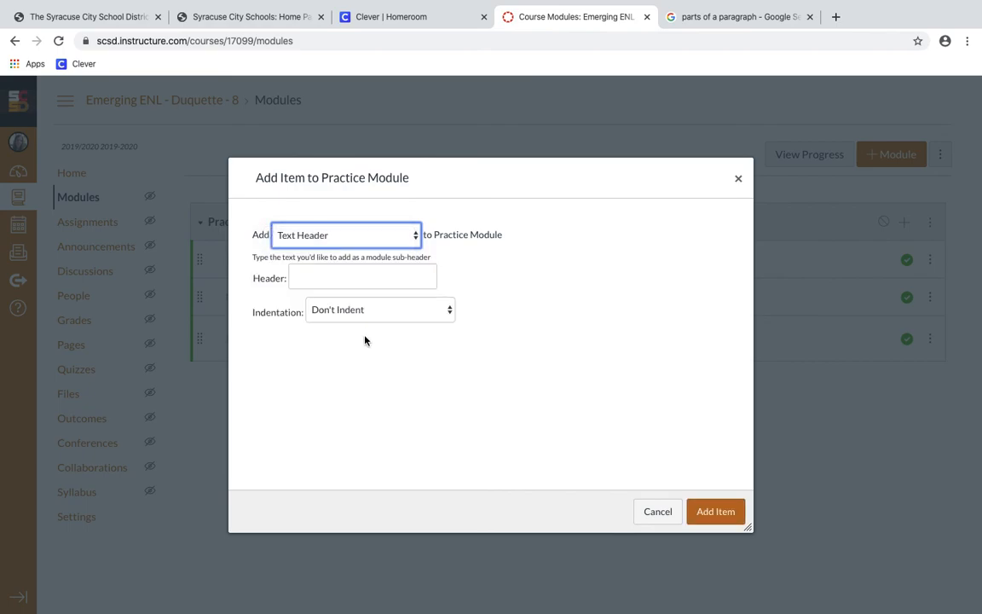
{"action": "left_click", "coordinate": [344, 280]}
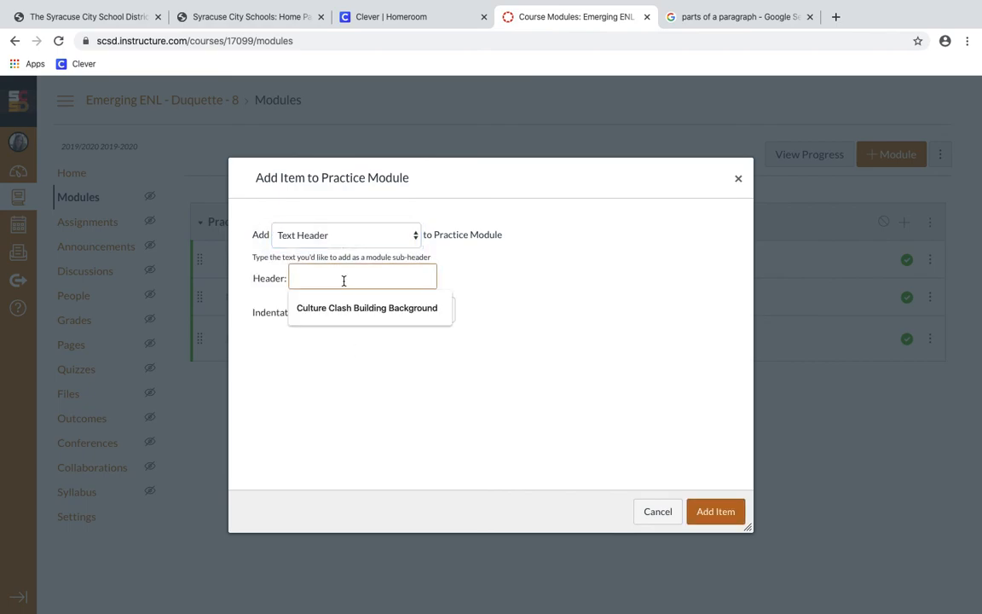
{"action": "type", "text": "Monday, March 23"}
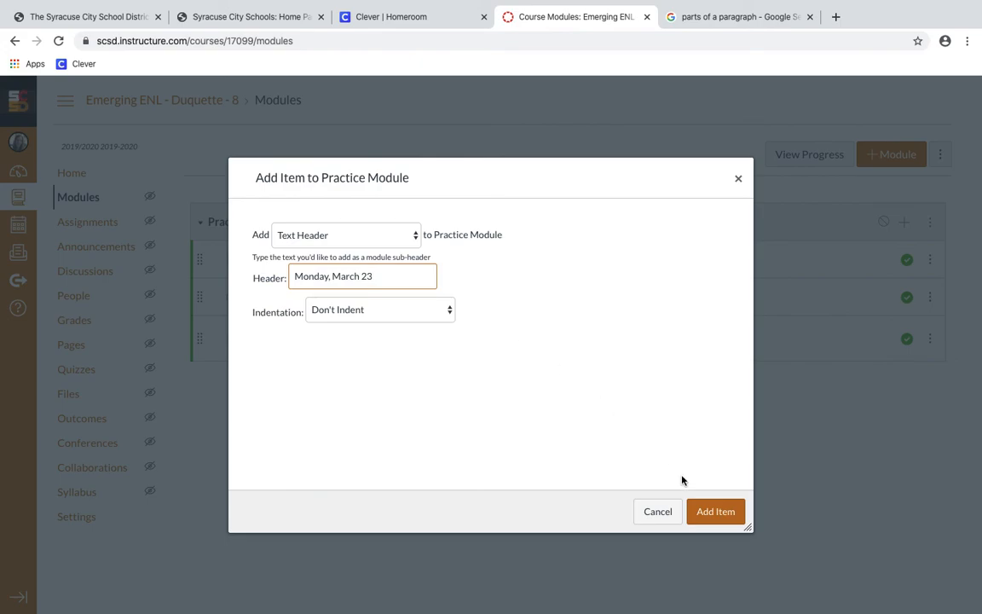
{"action": "left_click", "coordinate": [714, 511]}
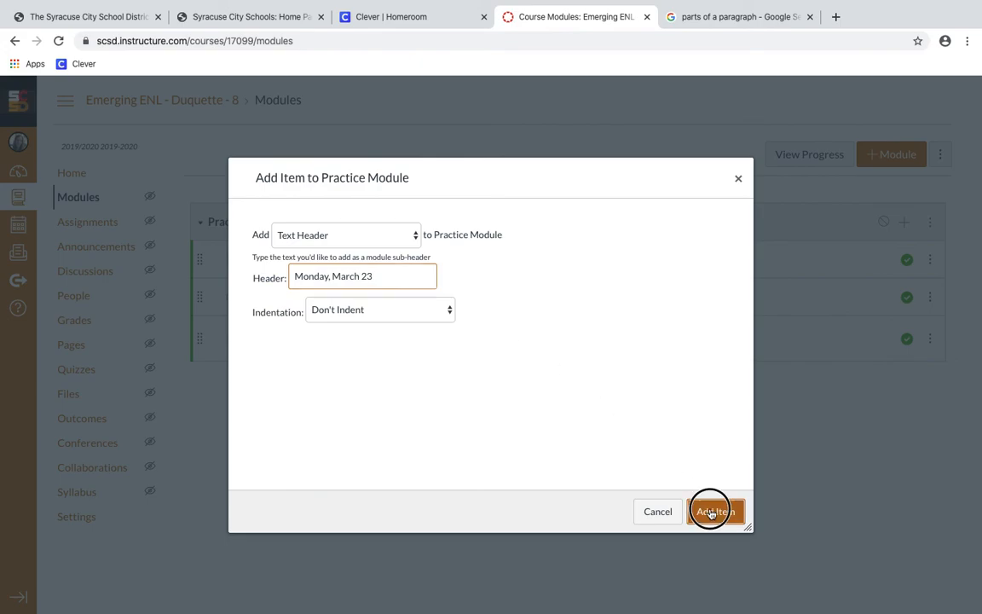
Move the Monday, March 23 header to the top, then publish the module and the header
{"action": "left_click_drag", "start_coordinate": [202, 380], "coordinate": [204, 253]}
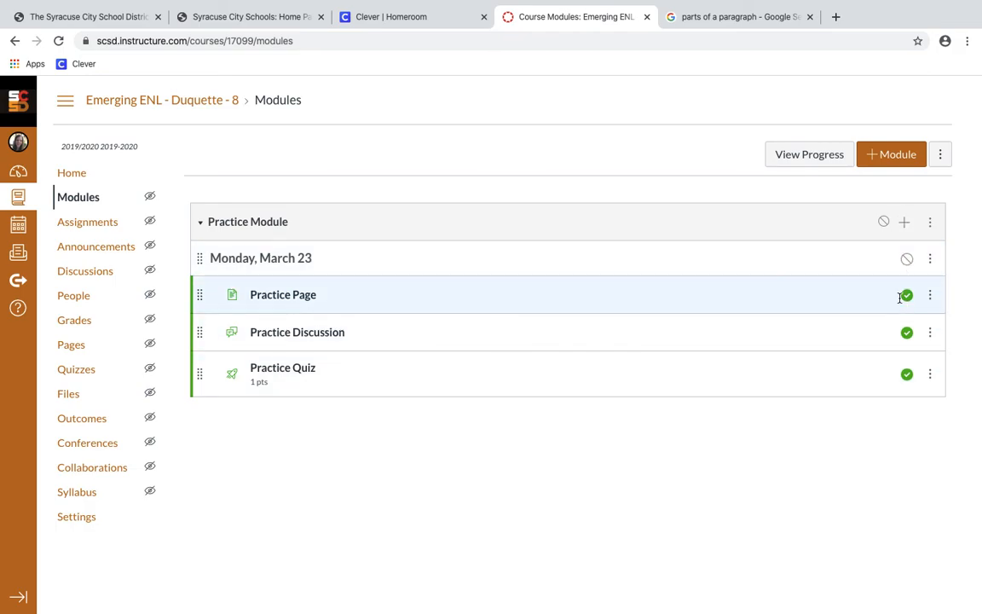
{"action": "left_click", "coordinate": [883, 222]}
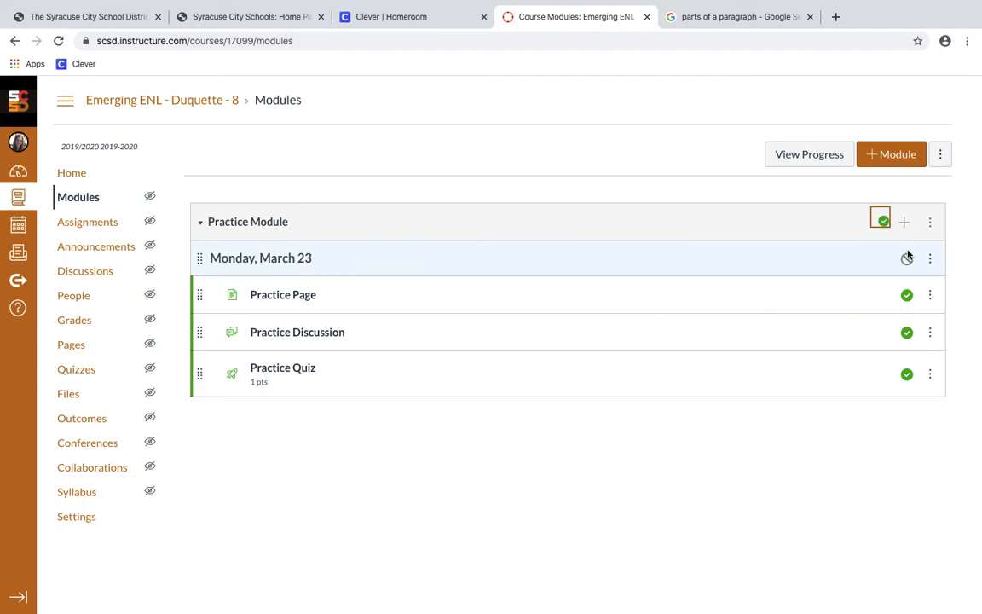
{"action": "left_click", "coordinate": [909, 263]}
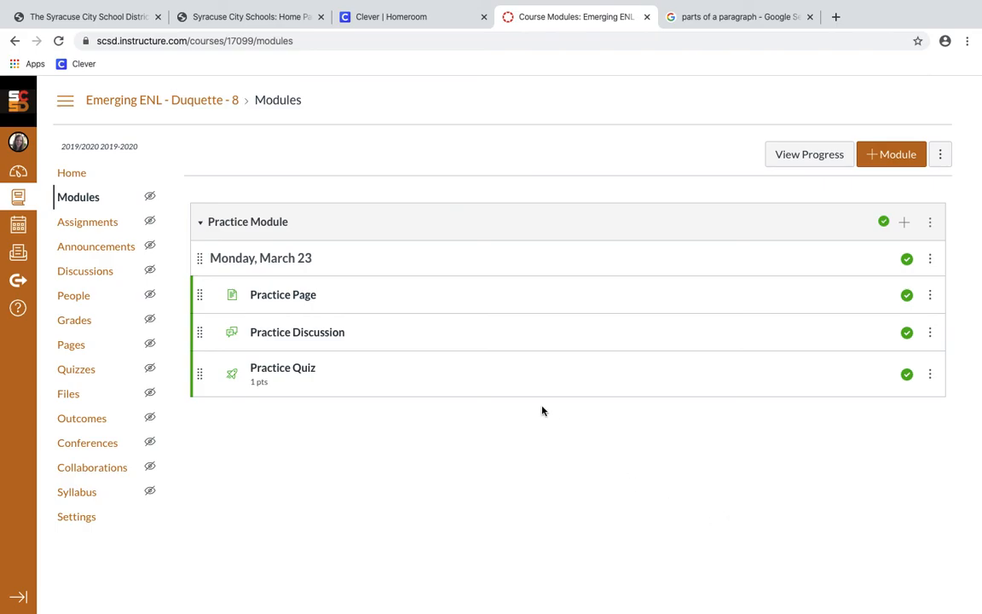
Begin adding an item to Practice Module, then cancel the Add Item dialog
{"action": "left_click", "coordinate": [904, 222]}
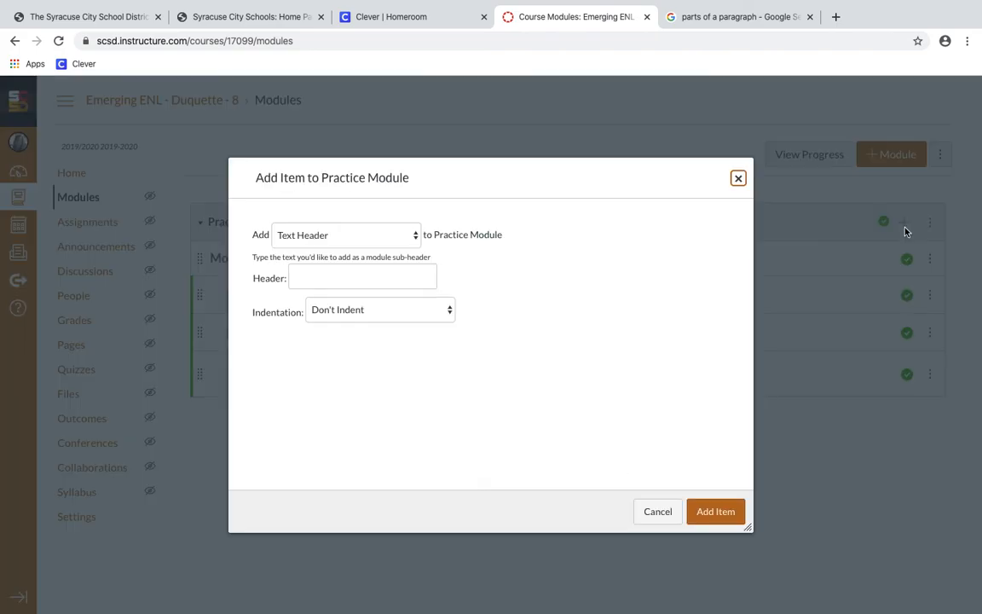
{"action": "left_click", "coordinate": [398, 244]}
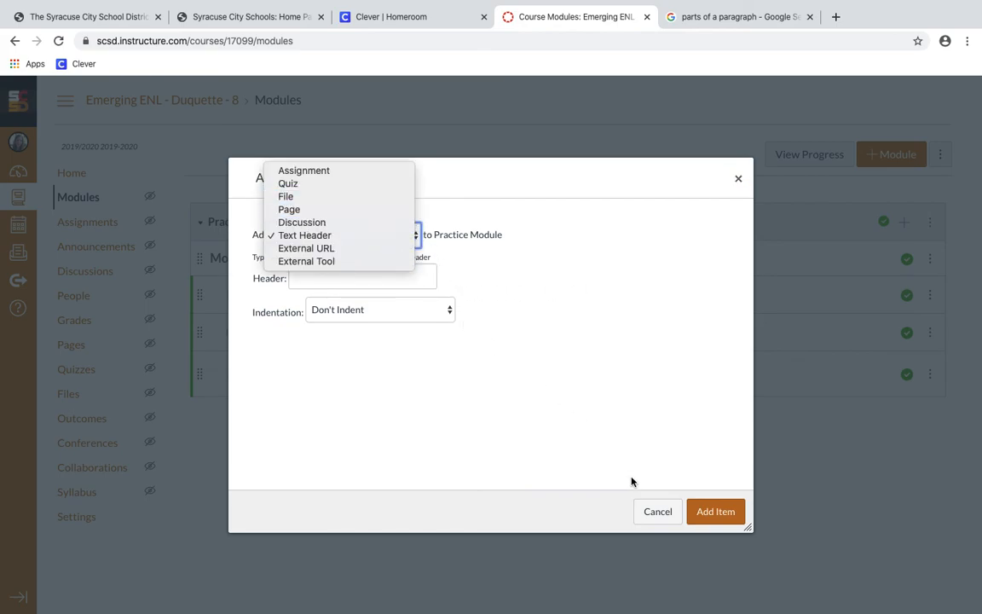
{"action": "left_click", "coordinate": [649, 515]}
{"action": "left_click", "coordinate": [649, 514]}
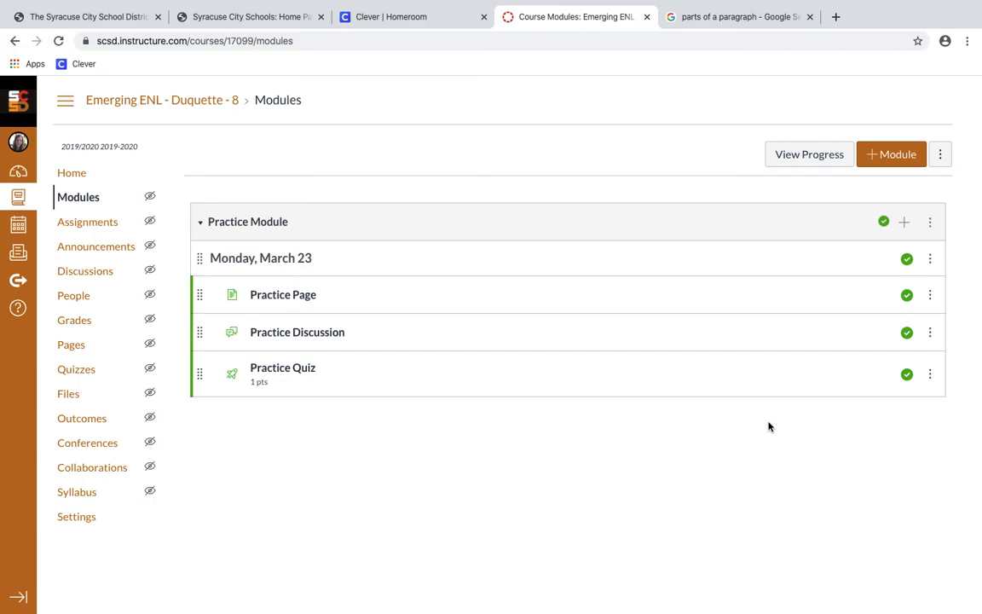
Add a new page named 'Contact Information', indented one level, to Practice Module
{"action": "left_click", "coordinate": [905, 224]}
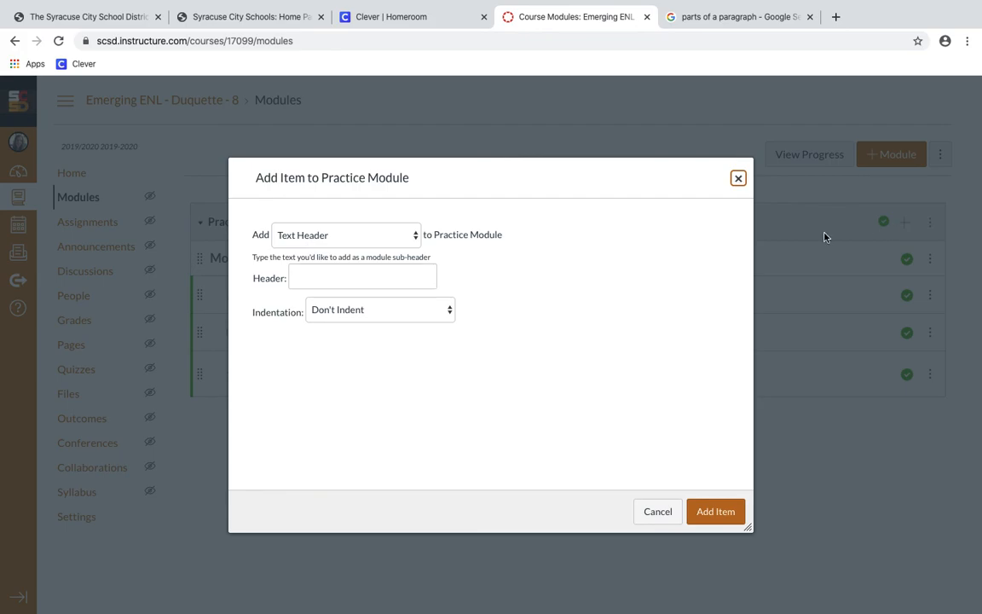
{"action": "left_click", "coordinate": [387, 235]}
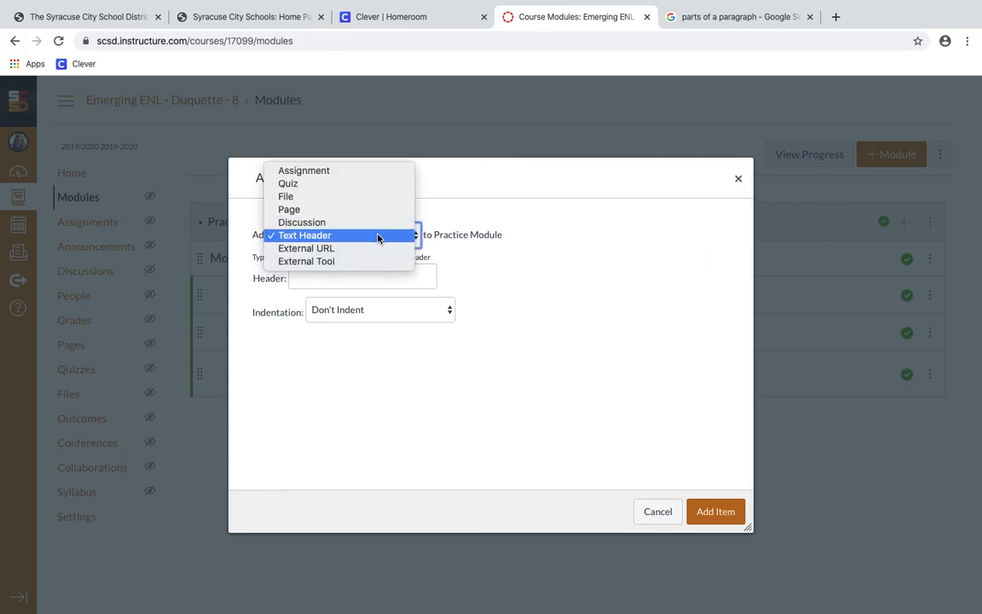
{"action": "left_click", "coordinate": [365, 210]}
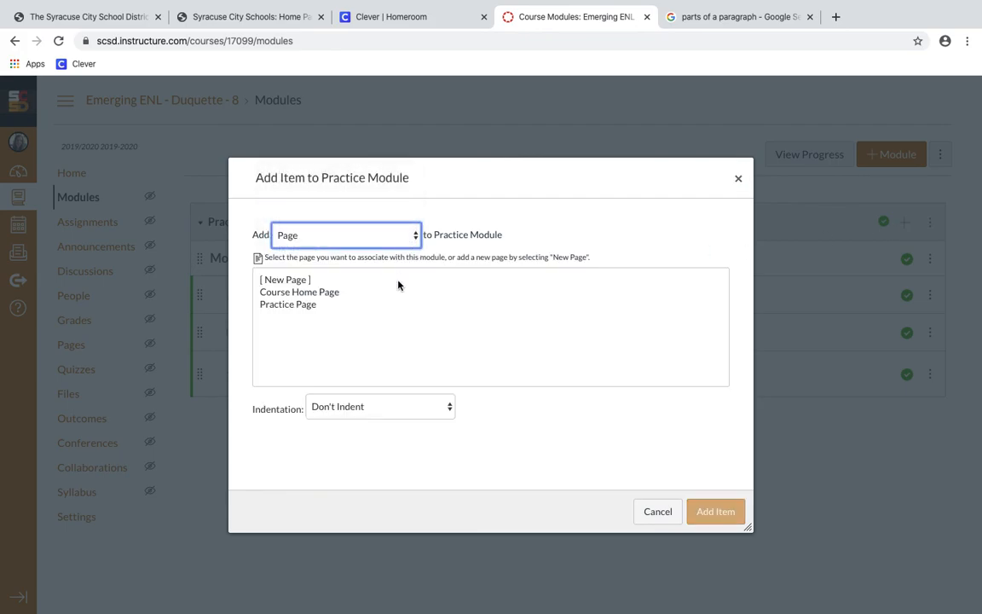
{"action": "left_click", "coordinate": [290, 280]}
{"action": "left_click", "coordinate": [361, 414]}
{"action": "type", "text": "Contact I"}
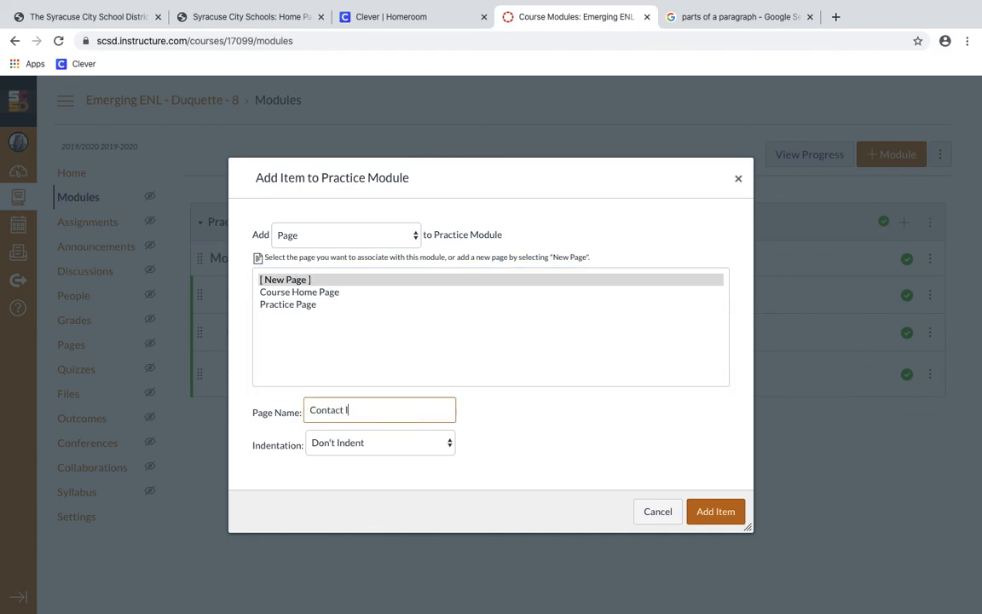
{"action": "type", "text": "nformation"}
{"action": "left_click", "coordinate": [377, 450]}
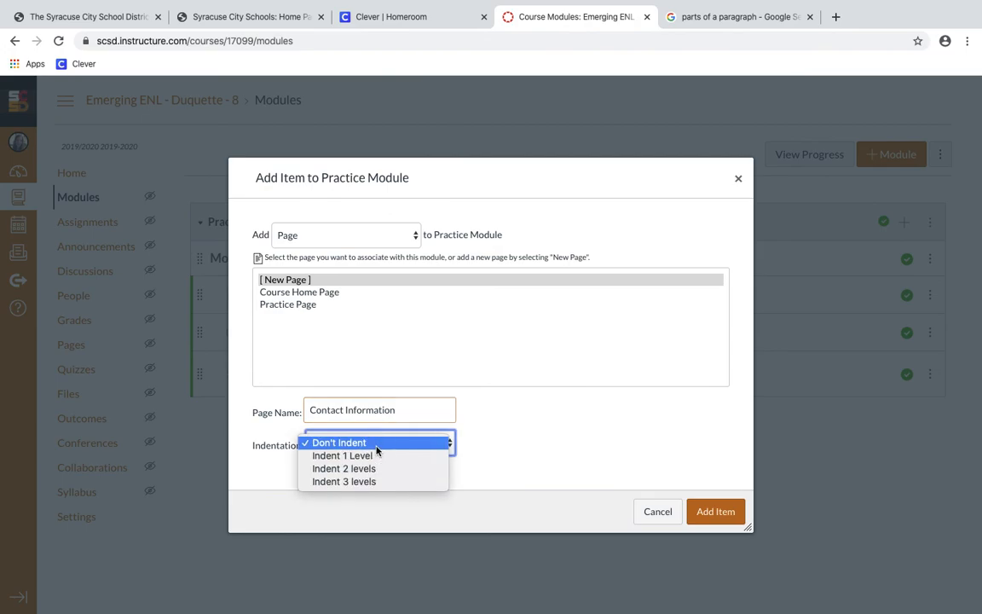
{"action": "left_click", "coordinate": [379, 457]}
{"action": "left_click", "coordinate": [716, 511]}
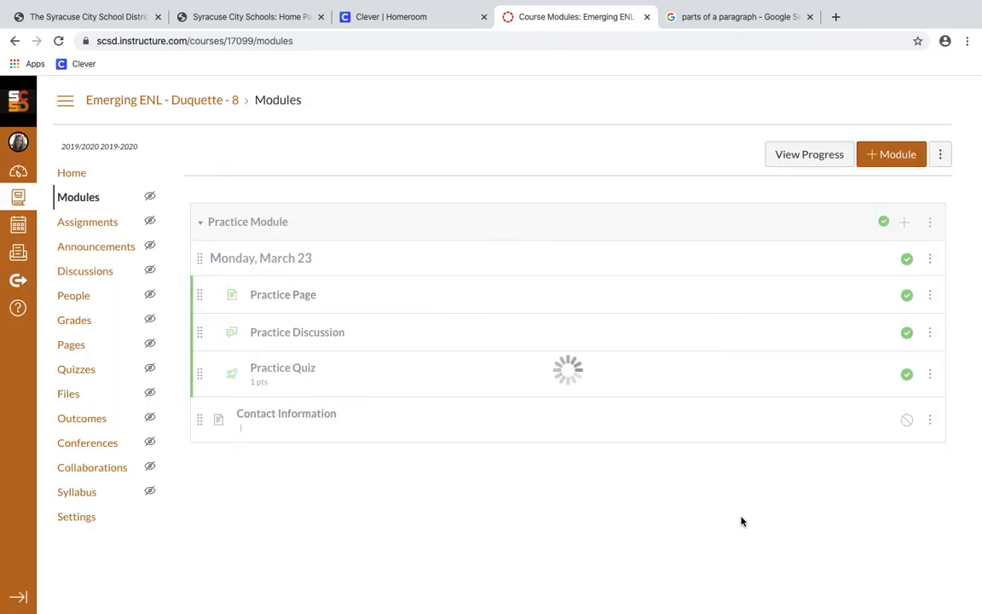
Edit the Contact Information page body: the teacher's full name, then their e-mail address on a new line
{"action": "left_click", "coordinate": [334, 416]}
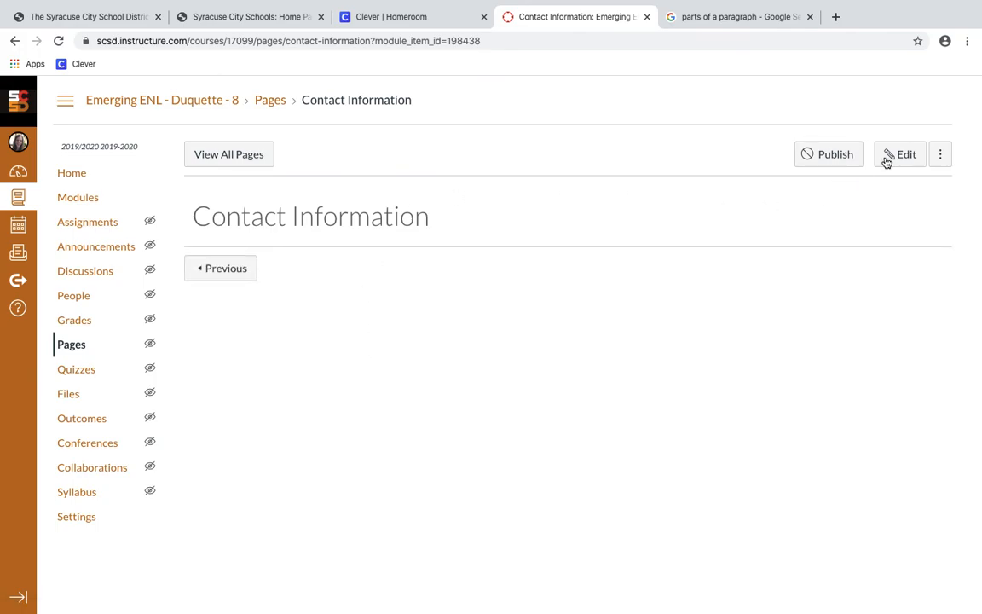
{"action": "left_click", "coordinate": [887, 158]}
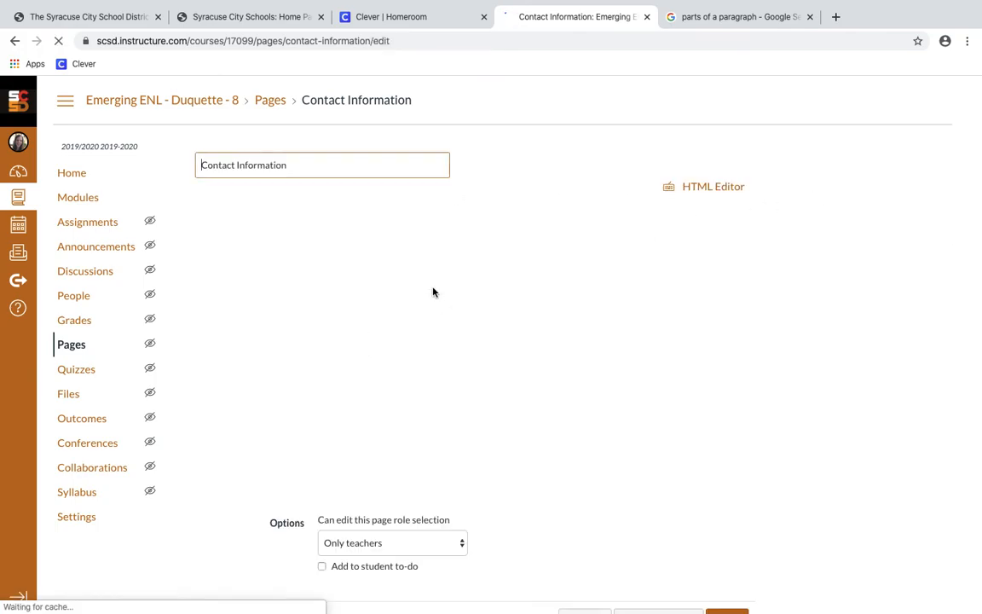
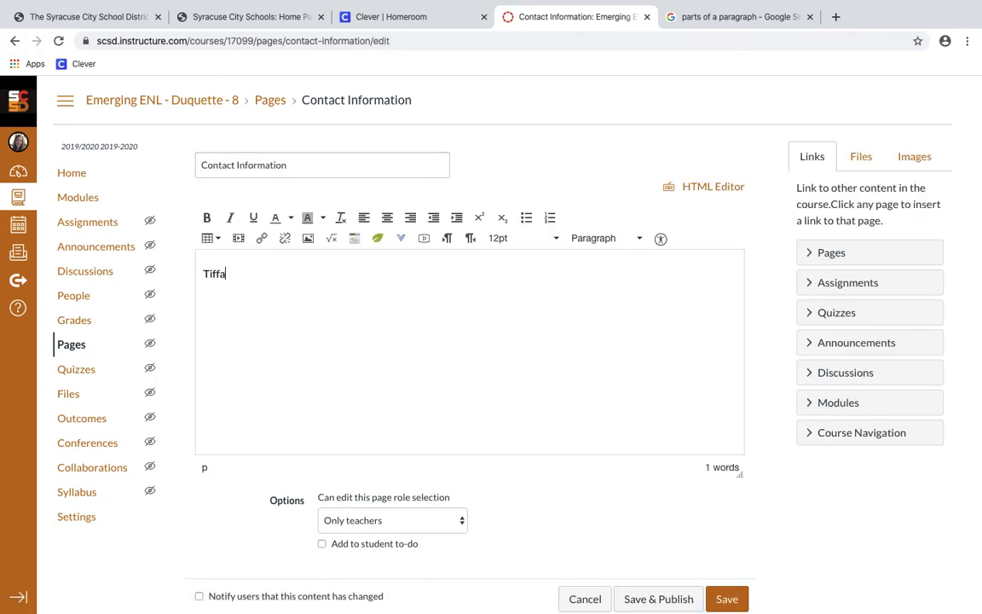
{"action": "key", "text": "Return"}
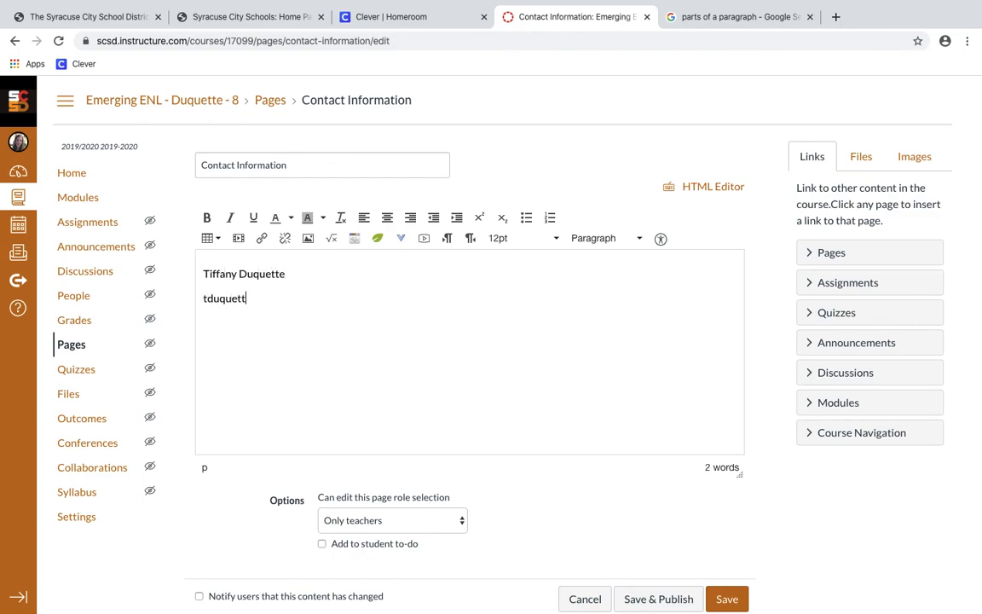
{"action": "key", "text": "Return"}
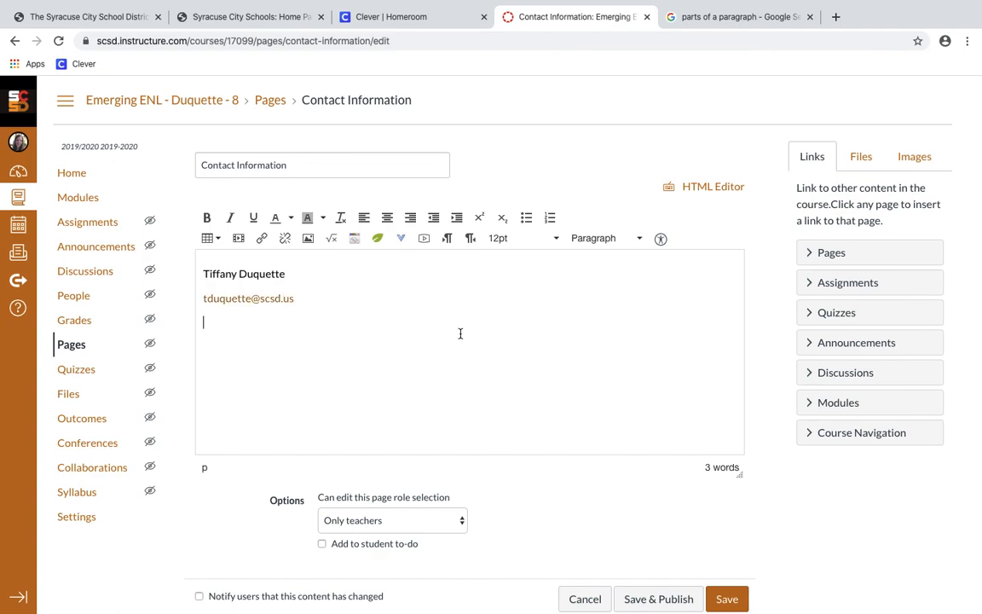